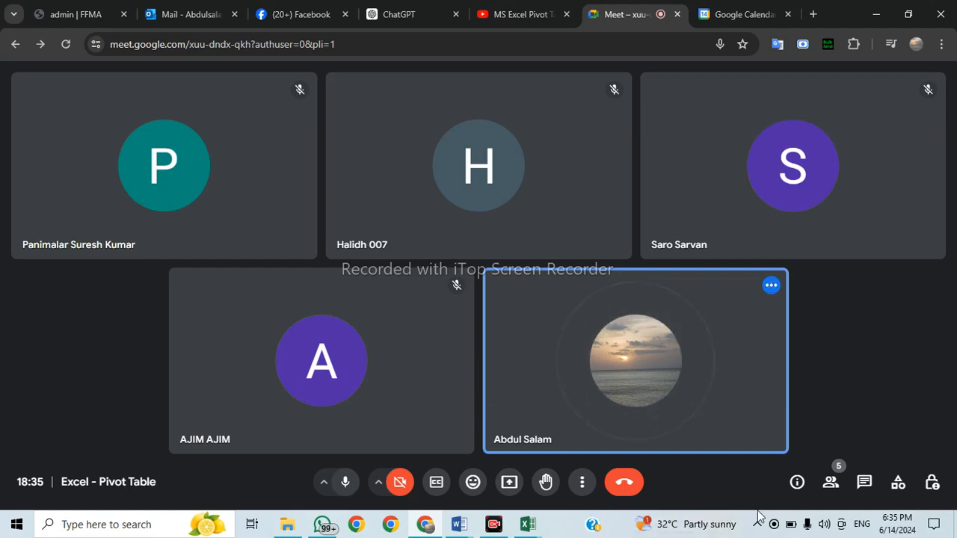
Share the entire screen in the meeting, dismissing the infinity mirror warning and hiding the sharing notice.
{"action": "left_click", "coordinate": [529, 523]}
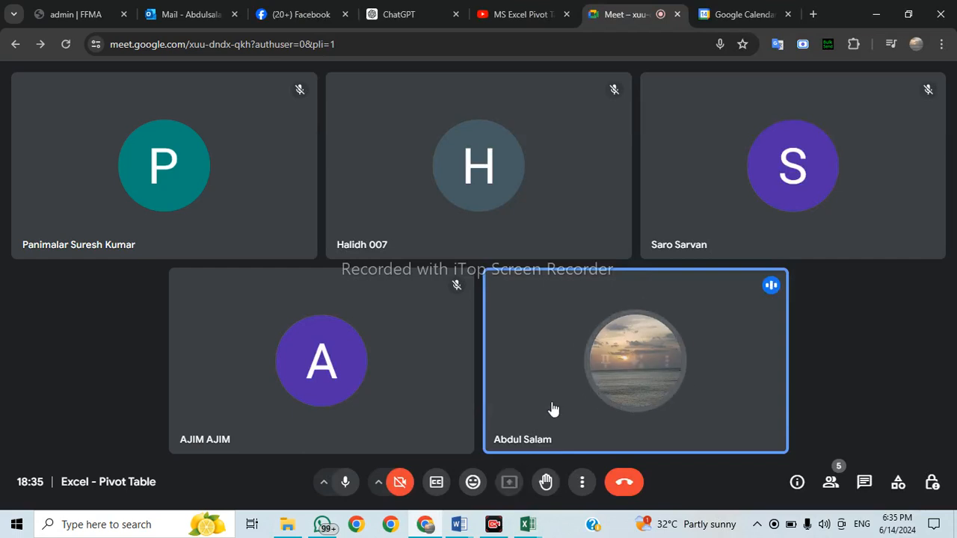
{"action": "mouse_move", "coordinate": [677, 314]}
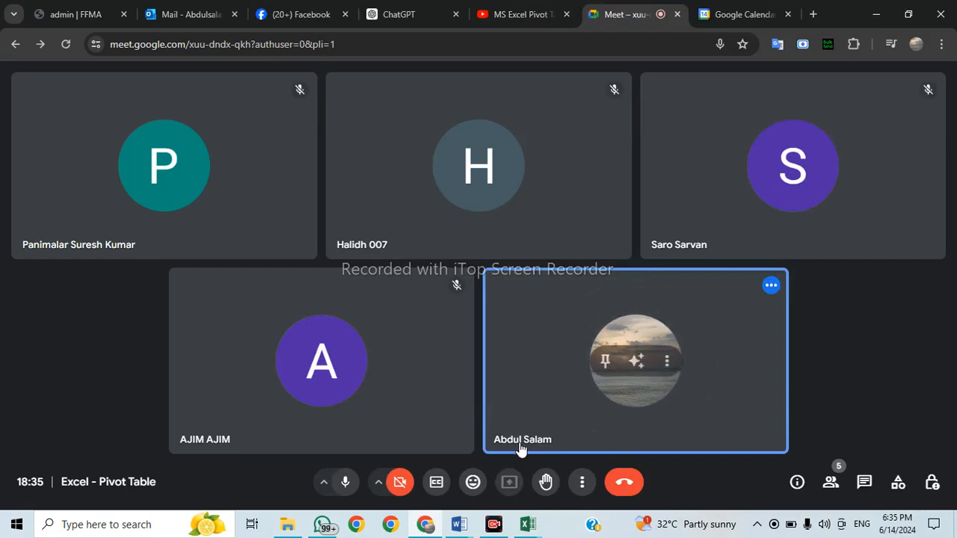
{"action": "left_click", "coordinate": [510, 480]}
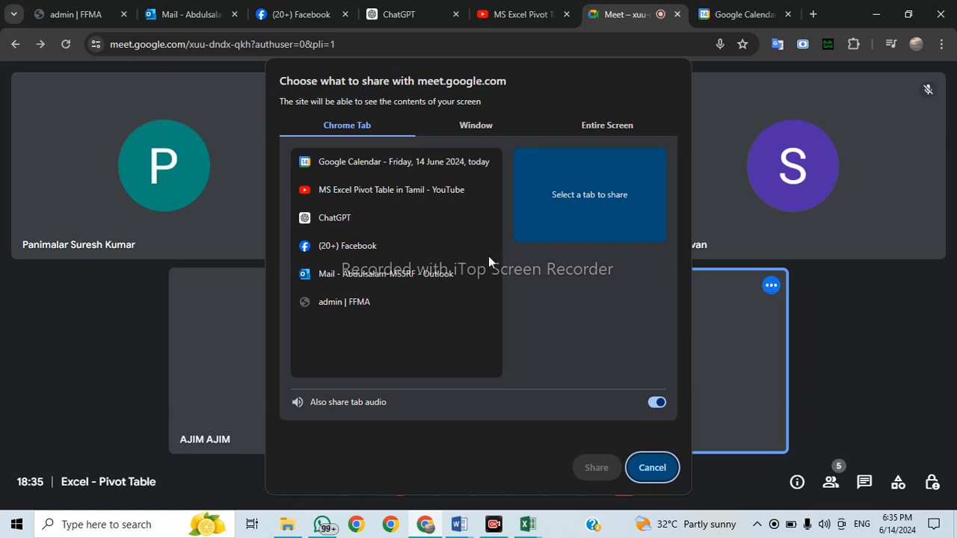
{"action": "left_click", "coordinate": [609, 127]}
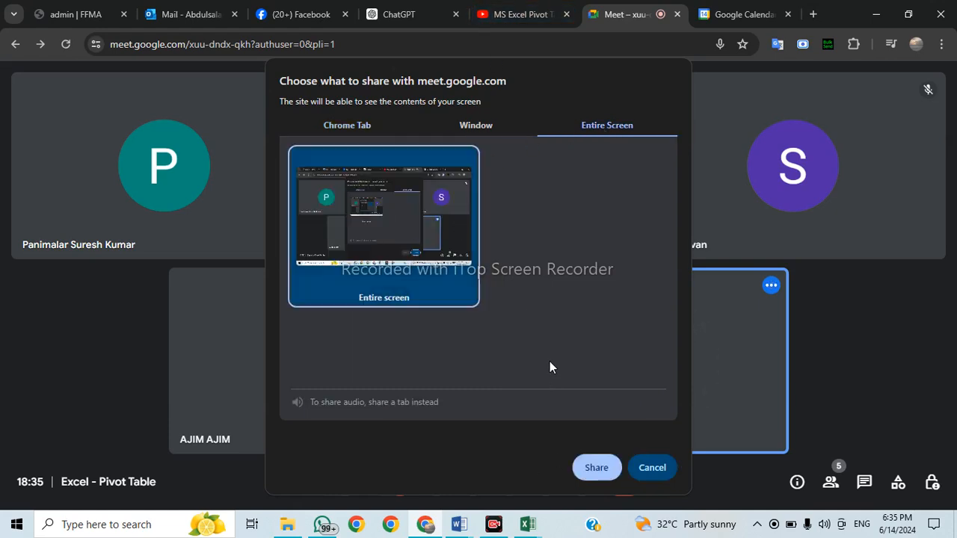
{"action": "left_click", "coordinate": [597, 467]}
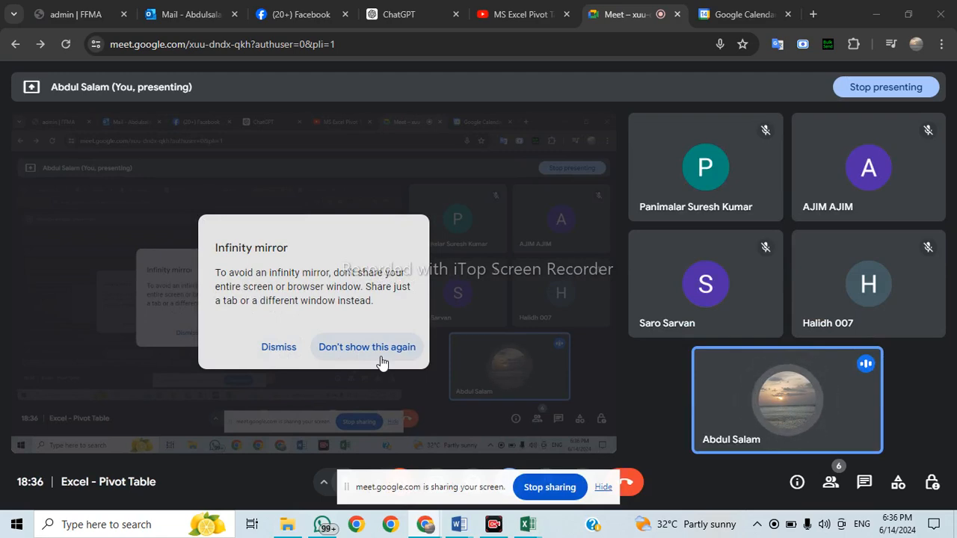
{"action": "left_click", "coordinate": [282, 348]}
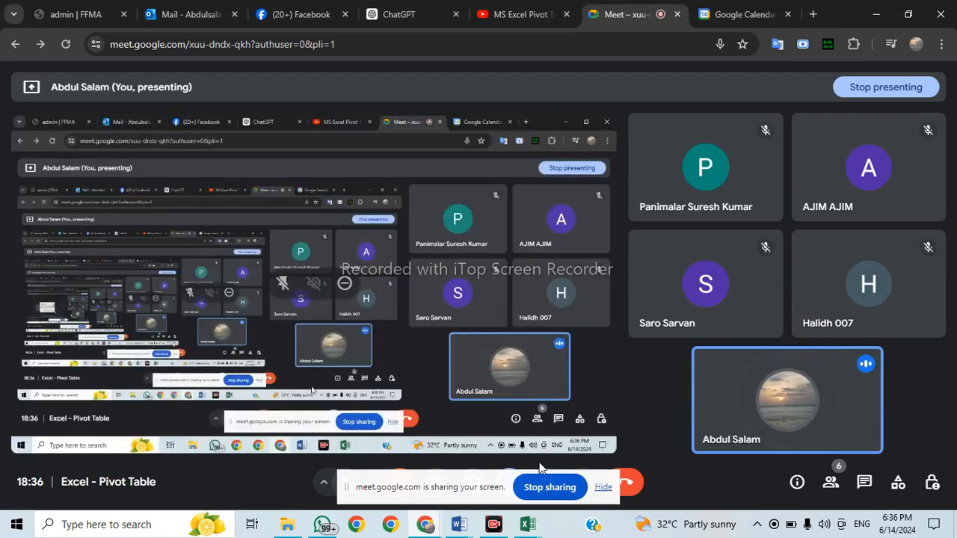
{"action": "left_click", "coordinate": [603, 487]}
Switch to the Pivot table workbook in Excel and deselect the sales data by selecting cell M12.
{"action": "mouse_move", "coordinate": [531, 527]}
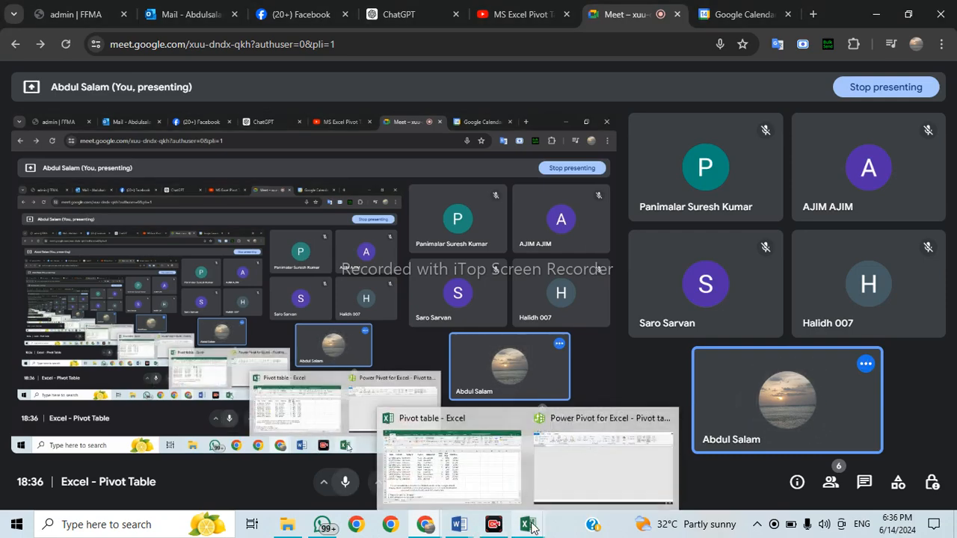
{"action": "left_click", "coordinate": [487, 508]}
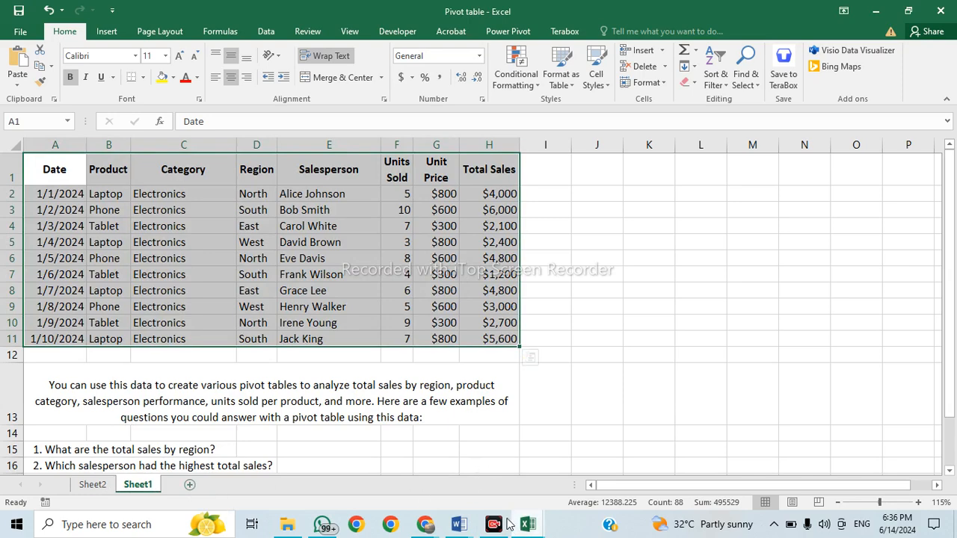
{"action": "left_click", "coordinate": [744, 358]}
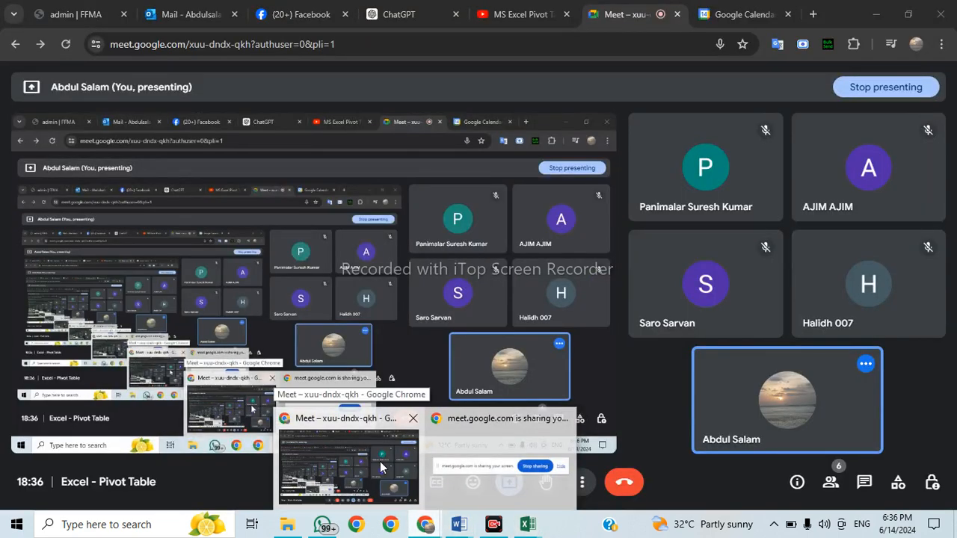
{"action": "left_click", "coordinate": [381, 467]}
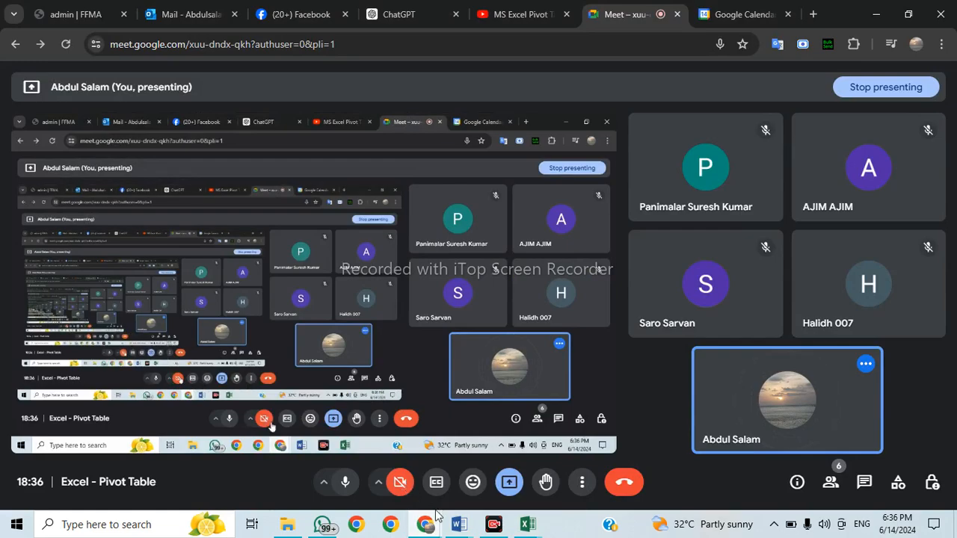
{"action": "left_click", "coordinate": [434, 452]}
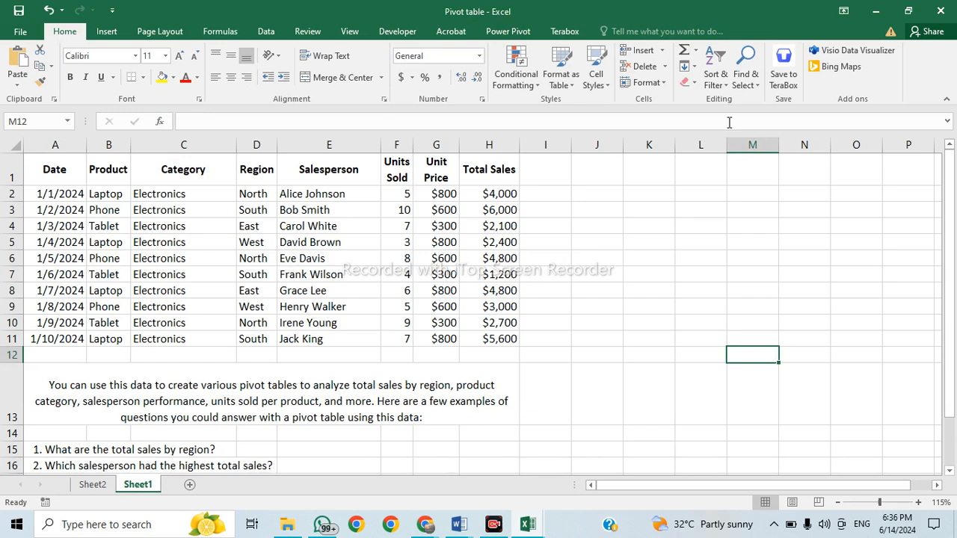
Look through the ribbon's command groups, including the Data, Page Layout and Review commands and the PivotTable command for inserting pivot tables.
{"action": "left_click", "coordinate": [265, 32]}
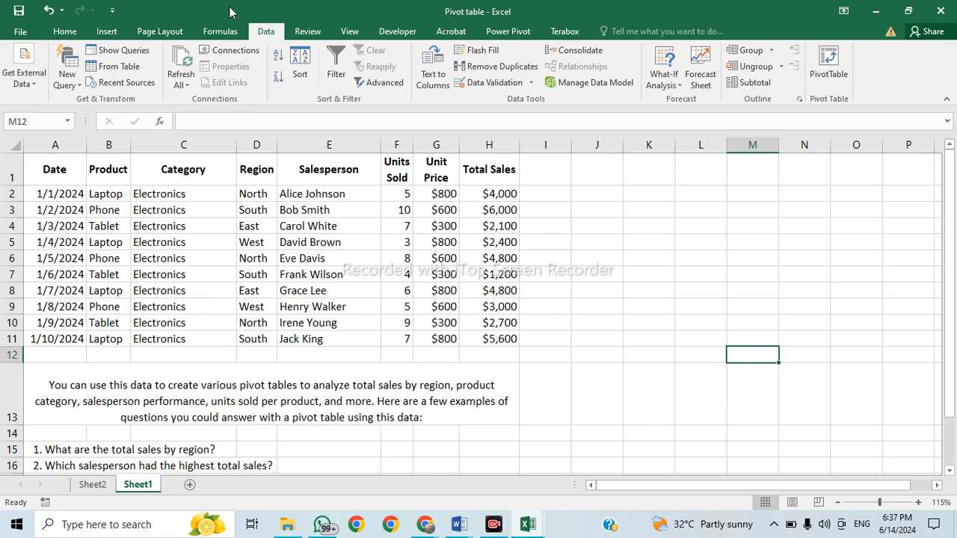
{"action": "left_click", "coordinate": [66, 31]}
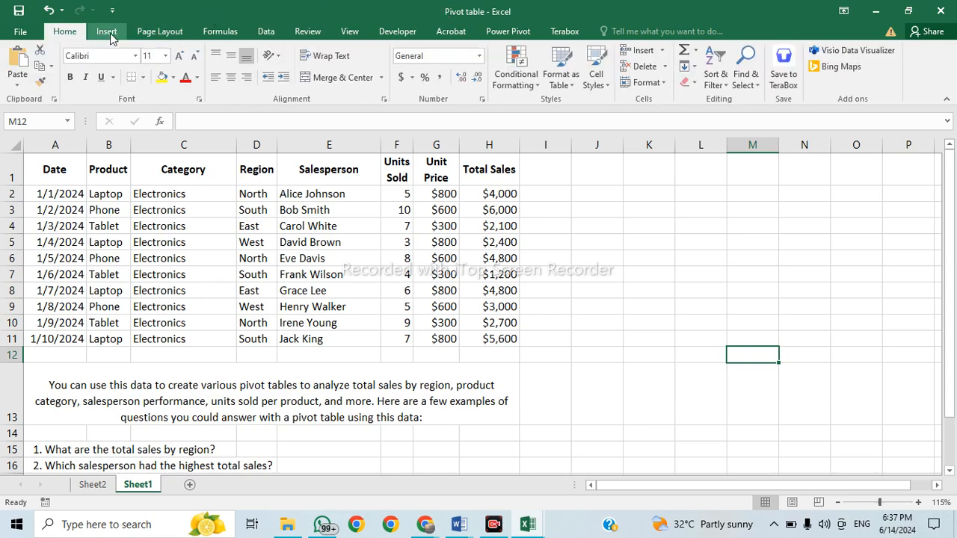
{"action": "left_click", "coordinate": [173, 31]}
{"action": "left_click", "coordinate": [266, 33]}
{"action": "left_click", "coordinate": [299, 34]}
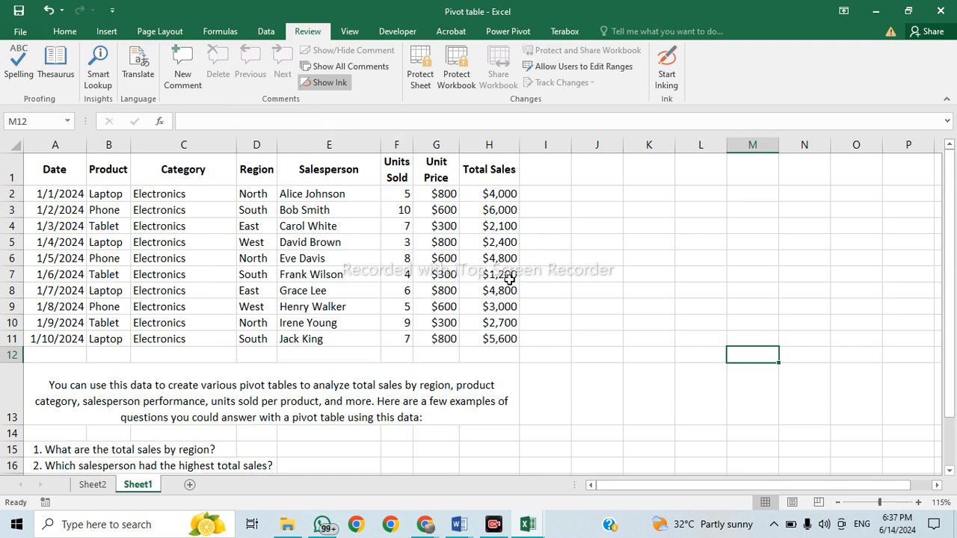
{"action": "left_click", "coordinate": [106, 31]}
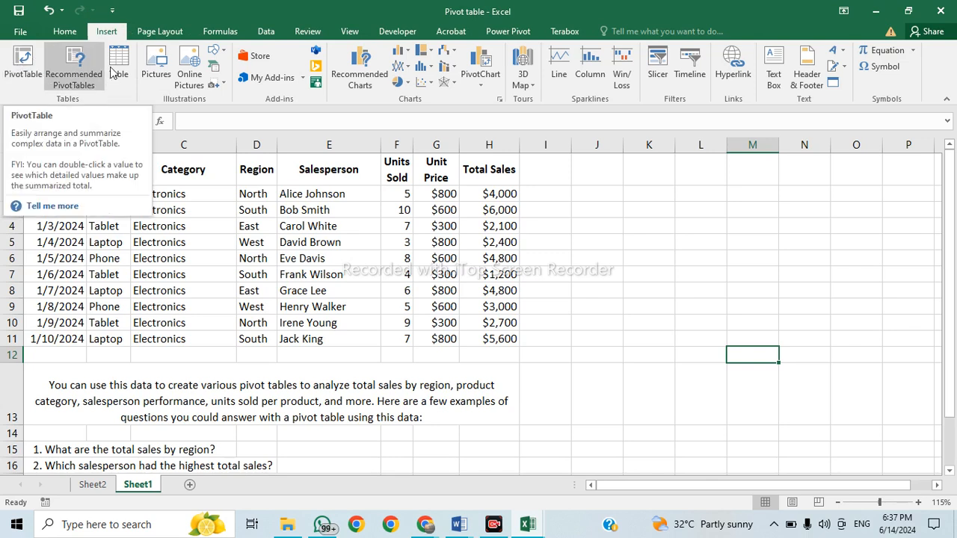
{"action": "left_click", "coordinate": [27, 65]}
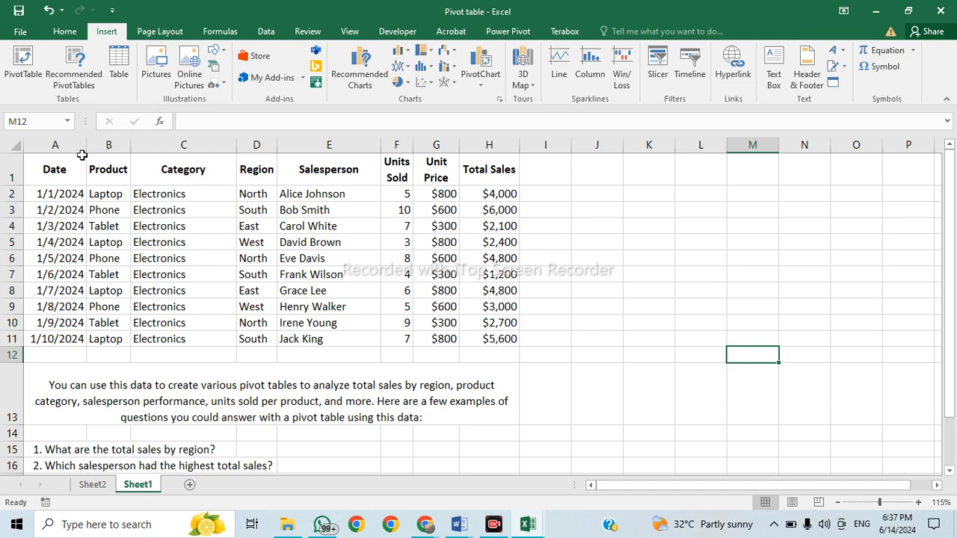
{"action": "left_click", "coordinate": [64, 31]}
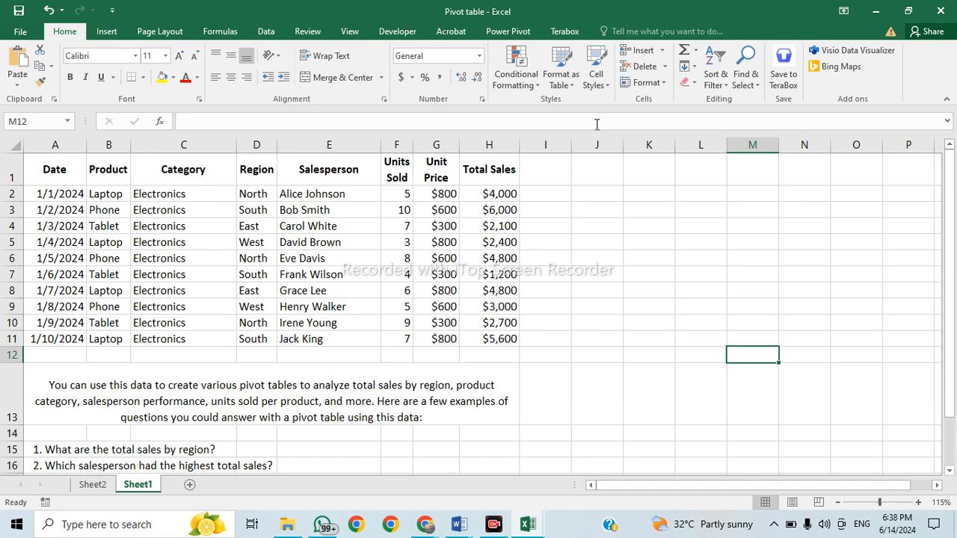
Open the ribbon customization options and look through the Popular Commands available for adding to the ribbon.
{"action": "right_click", "coordinate": [921, 72]}
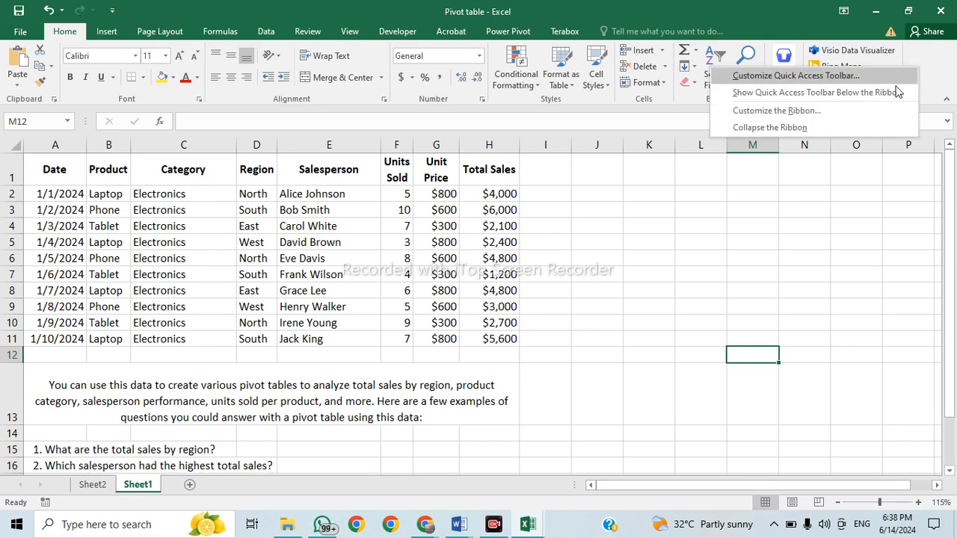
{"action": "left_click", "coordinate": [837, 109]}
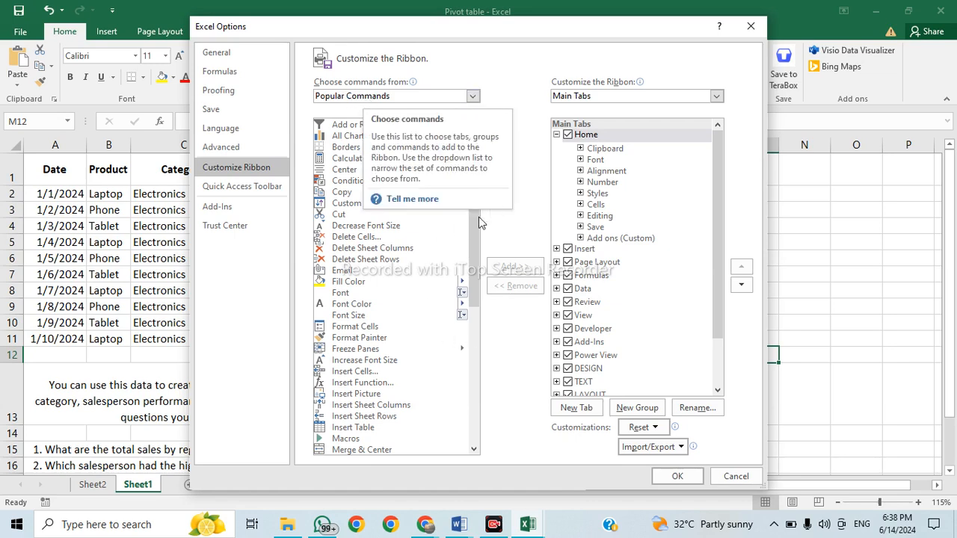
{"action": "scroll", "coordinate": [482, 286], "scroll_direction": "down", "scroll_amount": 4}
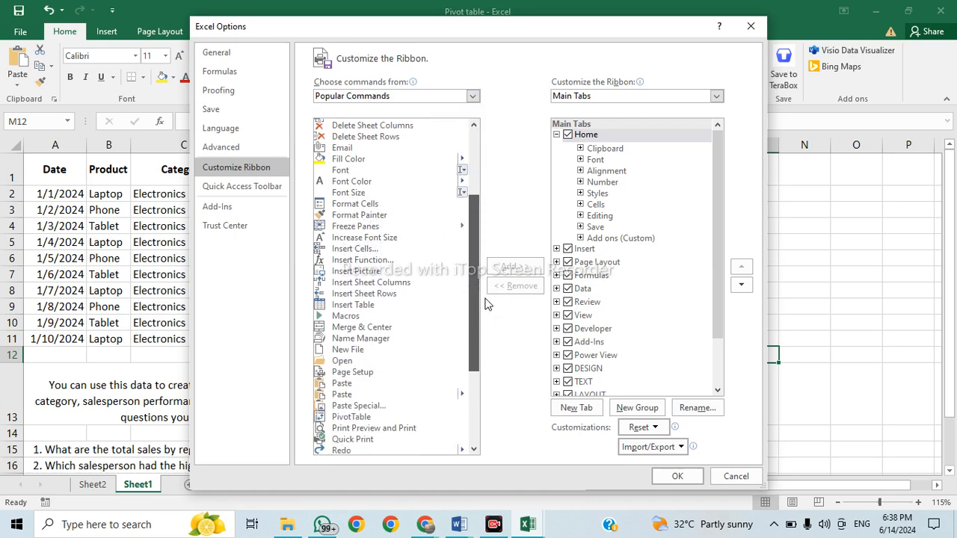
{"action": "scroll", "coordinate": [487, 314], "scroll_direction": "down", "scroll_amount": 1}
{"action": "scroll", "coordinate": [489, 322], "scroll_direction": "up", "scroll_amount": 5}
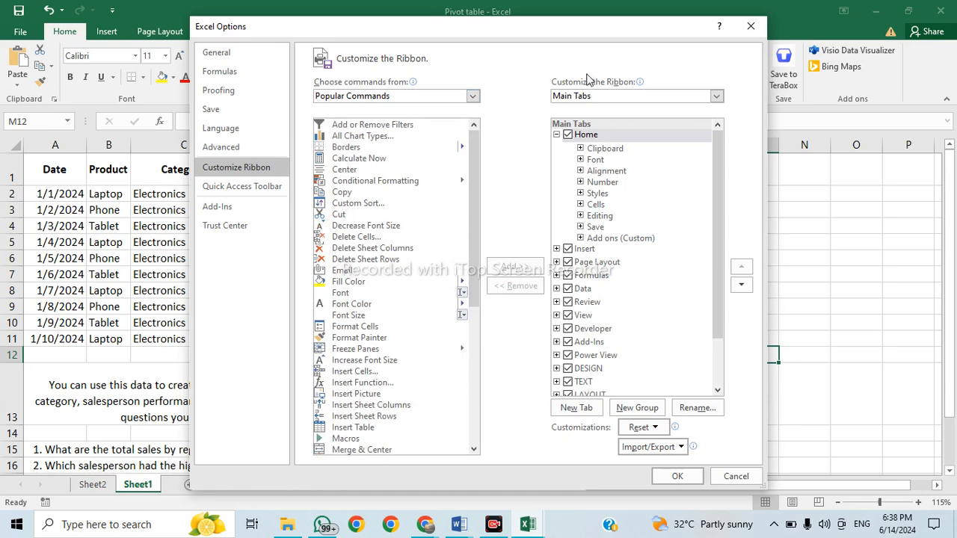
{"action": "left_click_drag", "start_coordinate": [550, 34], "coordinate": [559, 63]}
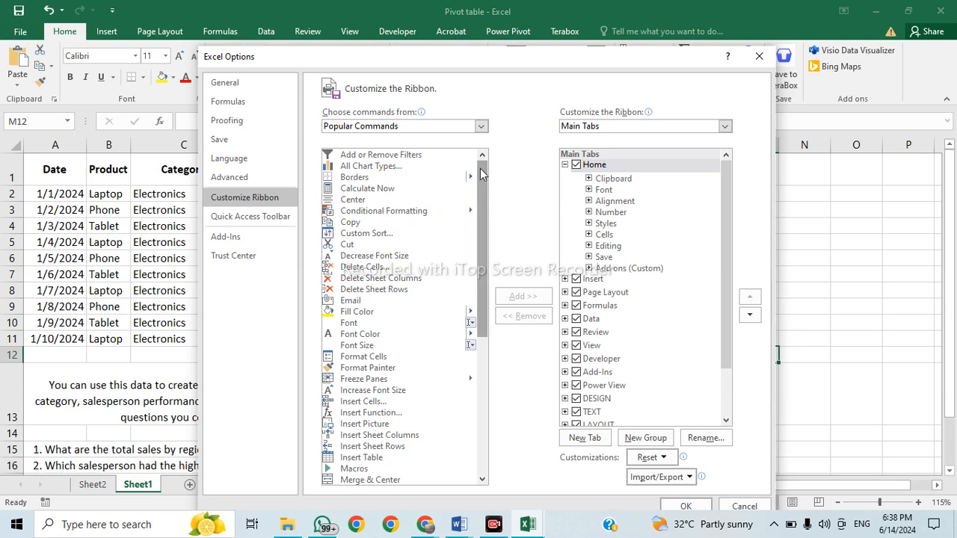
{"action": "scroll", "coordinate": [478, 217], "scroll_direction": "down", "scroll_amount": 4}
{"action": "scroll", "coordinate": [499, 240], "scroll_direction": "down", "scroll_amount": 4}
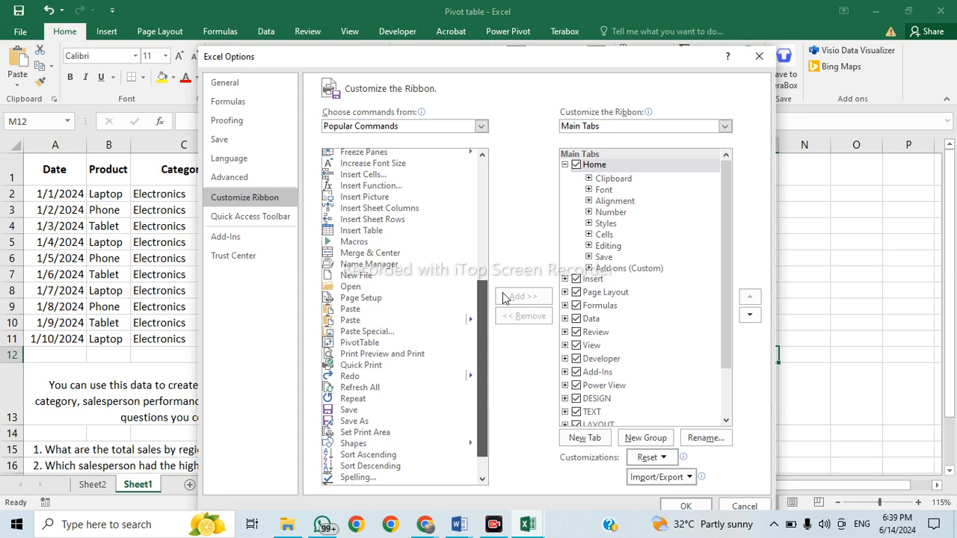
{"action": "scroll", "coordinate": [511, 300], "scroll_direction": "down", "scroll_amount": 1}
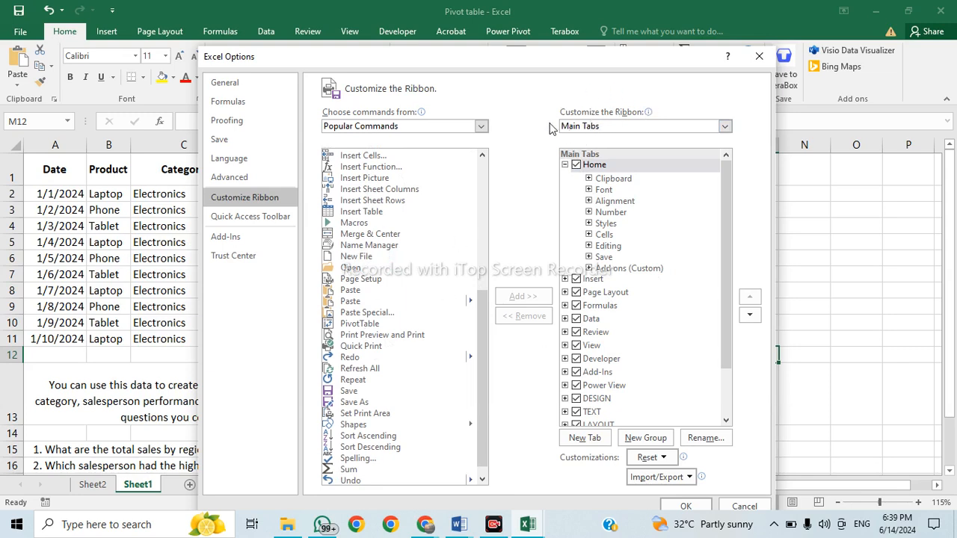
{"action": "left_click", "coordinate": [564, 164]}
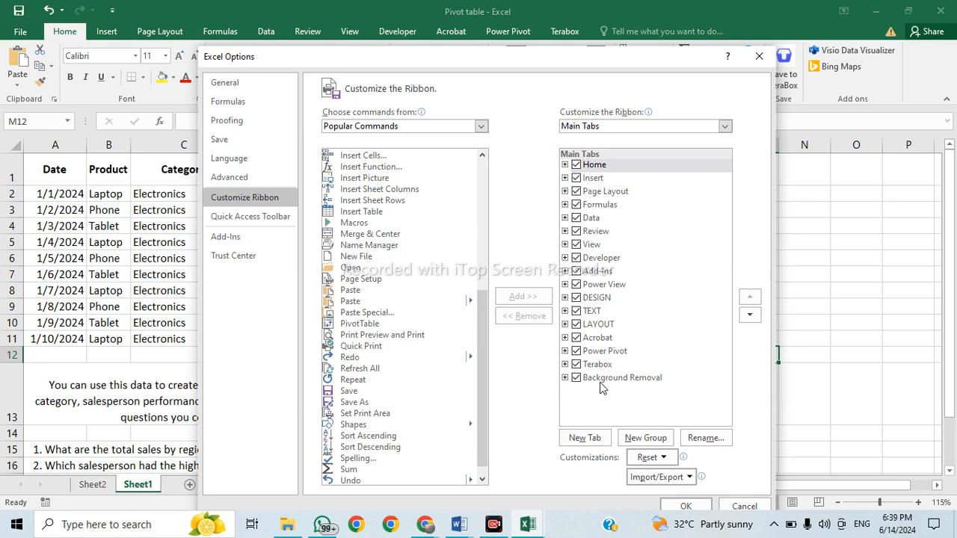
{"action": "left_click", "coordinate": [577, 340]}
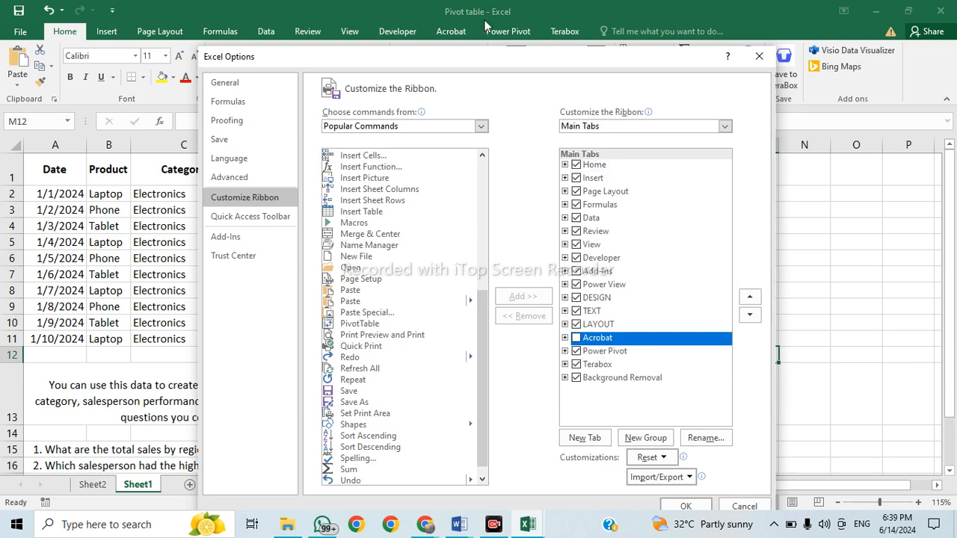
{"action": "left_click", "coordinate": [576, 339]}
{"action": "left_click", "coordinate": [565, 165]}
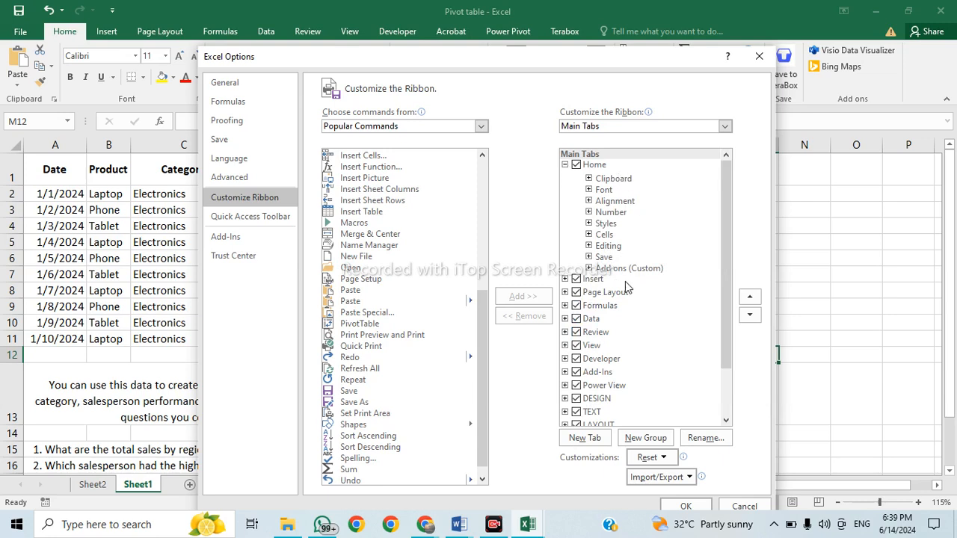
Remove Visio Data Visualizer, Bing Maps and the emptied Add-ons (Custom) group from the Home ribbon and apply the customization.
{"action": "left_click", "coordinate": [588, 267]}
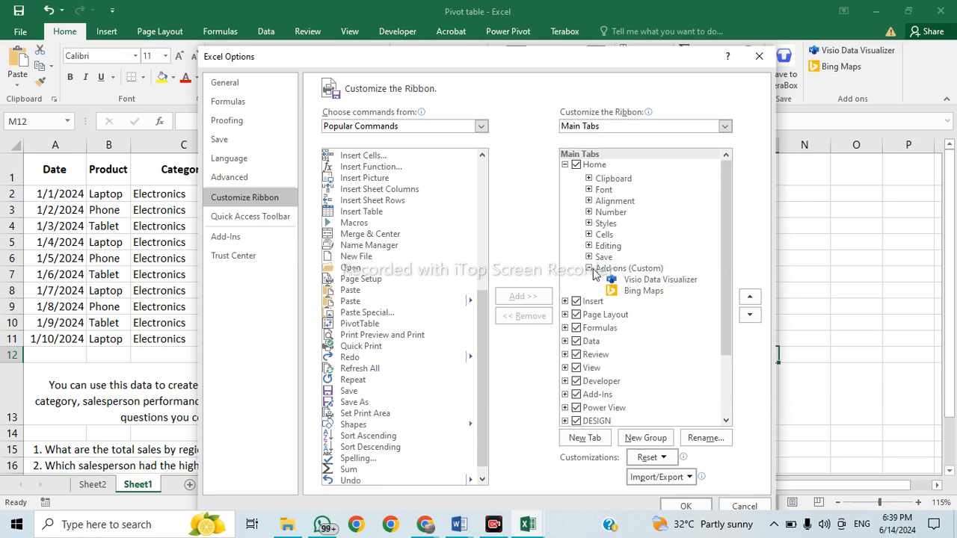
{"action": "left_click", "coordinate": [641, 281]}
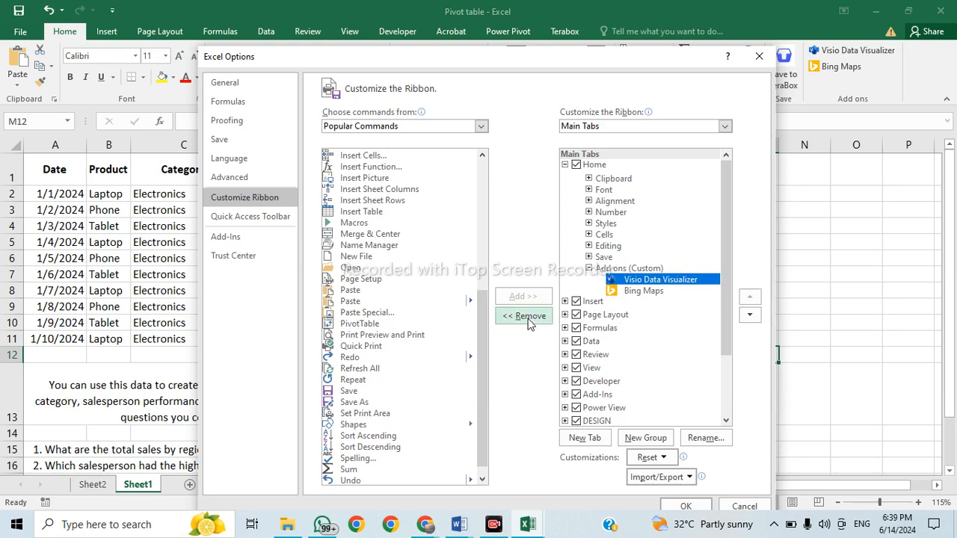
{"action": "left_click", "coordinate": [523, 316]}
{"action": "left_click", "coordinate": [654, 269]}
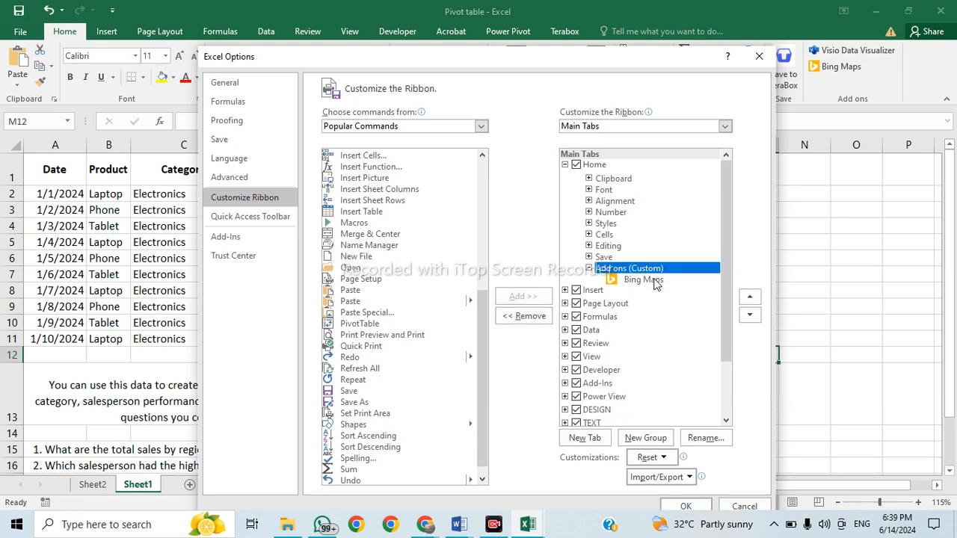
{"action": "left_click", "coordinate": [656, 280]}
{"action": "left_click", "coordinate": [509, 328]}
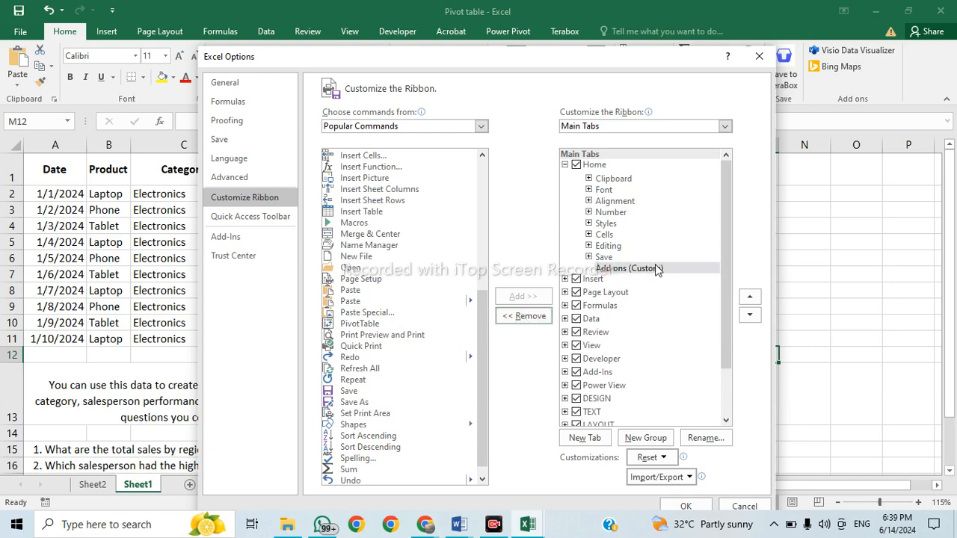
{"action": "left_click", "coordinate": [652, 269]}
{"action": "left_click", "coordinate": [512, 327]}
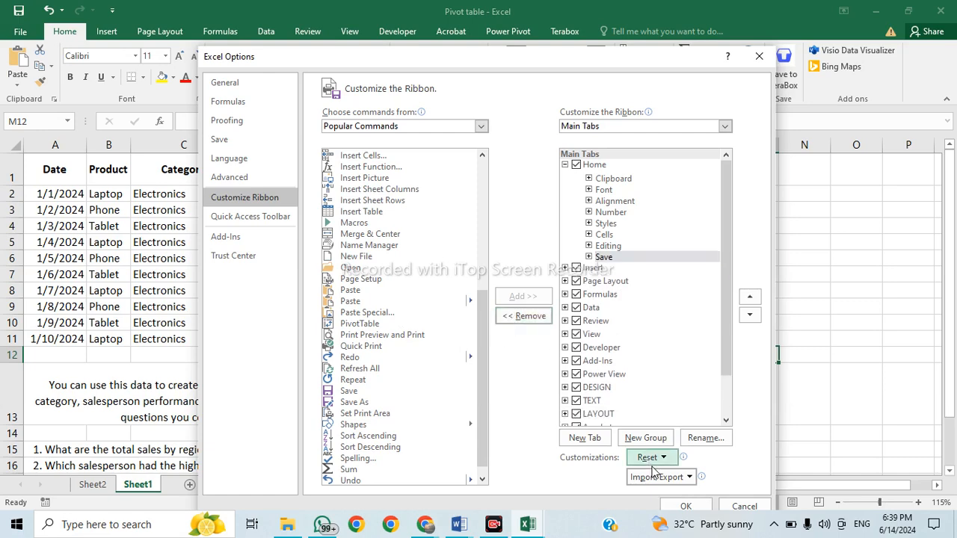
{"action": "left_click", "coordinate": [686, 506]}
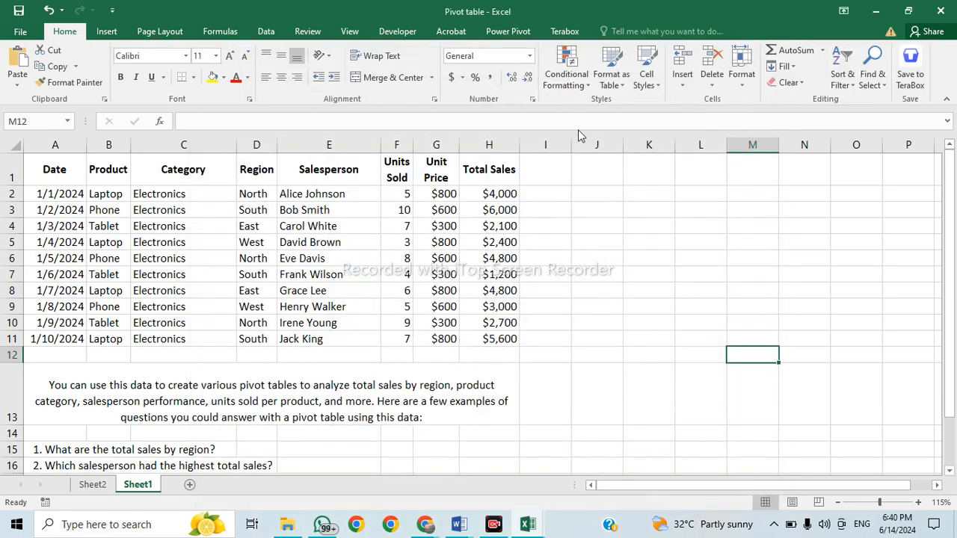
Open the ribbon customization options and examine the commands in the Home ribbon's Font and Alignment groups.
{"action": "right_click", "coordinate": [940, 72]}
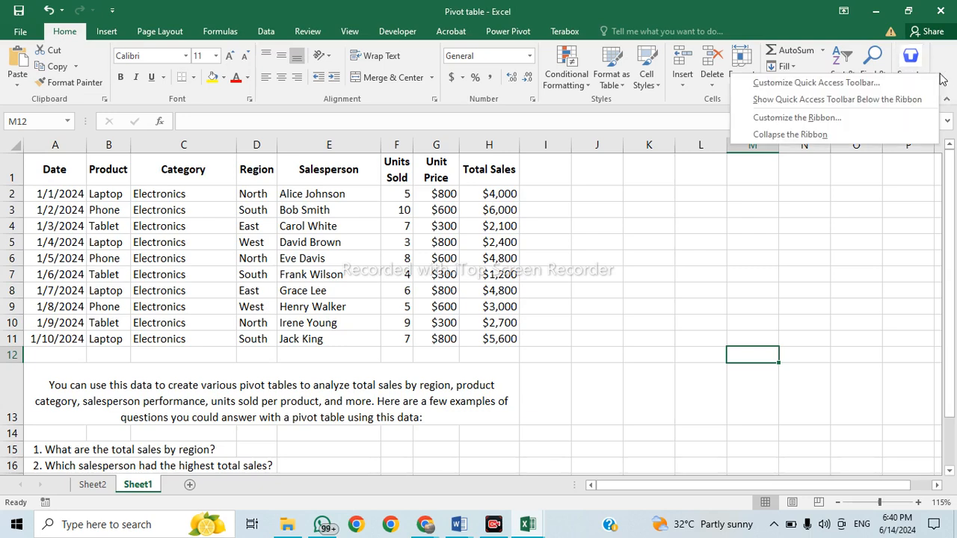
{"action": "left_click", "coordinate": [942, 66]}
{"action": "right_click", "coordinate": [946, 71]}
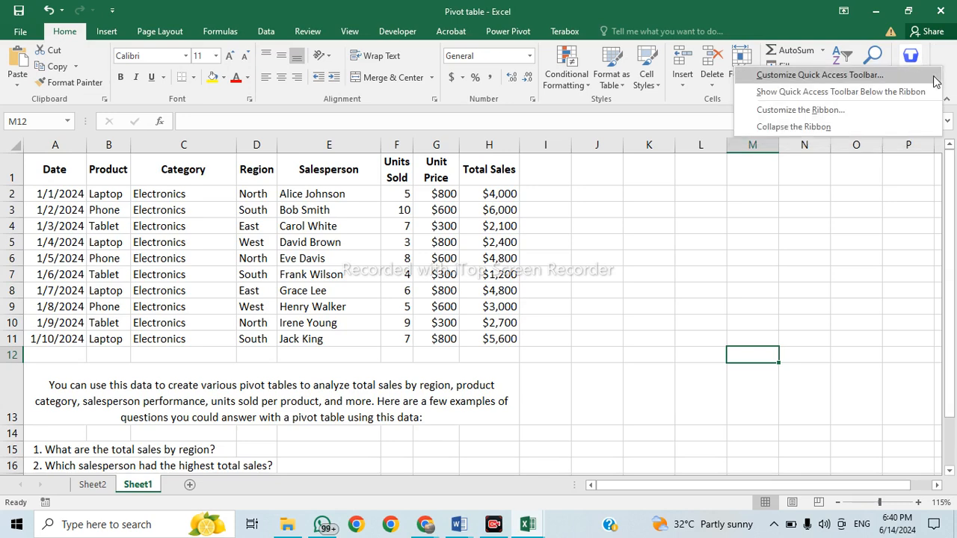
{"action": "left_click", "coordinate": [855, 111]}
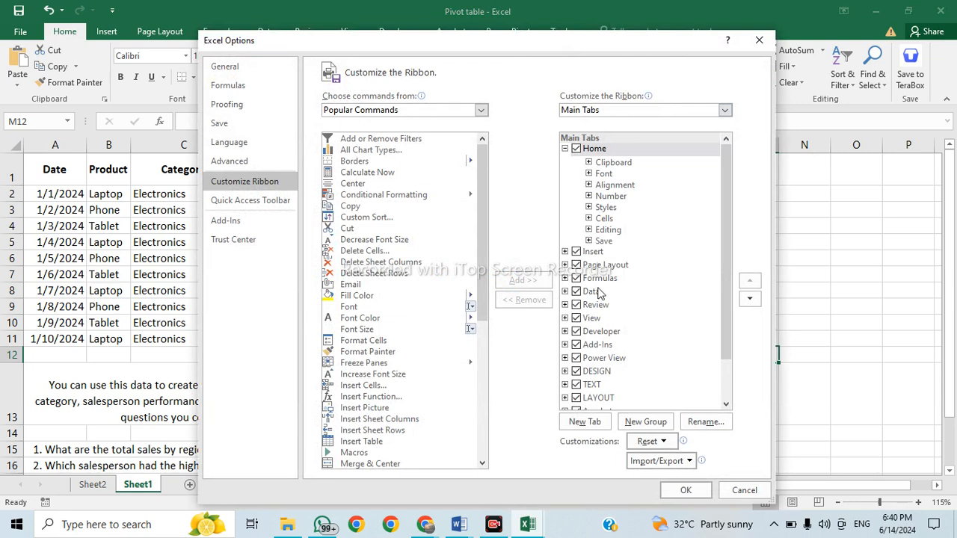
{"action": "left_click", "coordinate": [588, 173]}
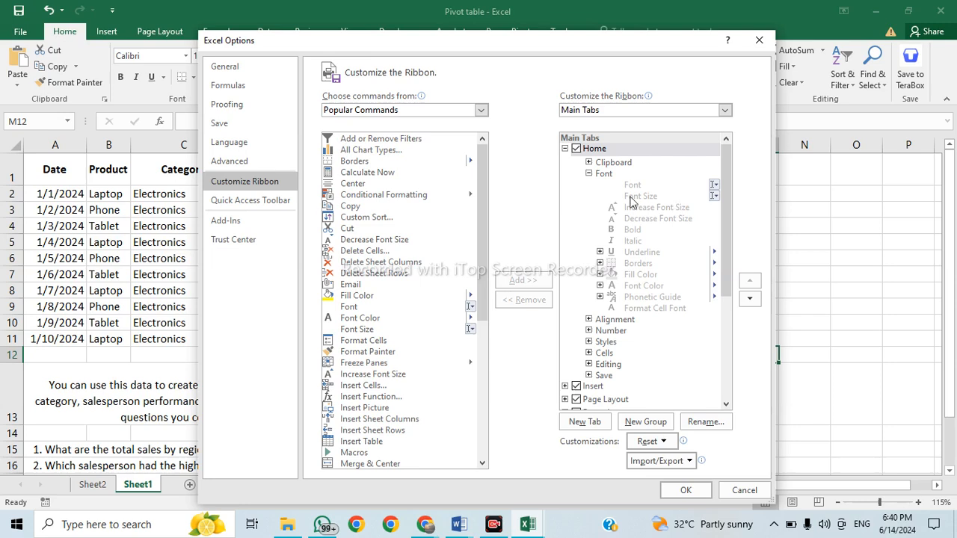
{"action": "left_click", "coordinate": [588, 173]}
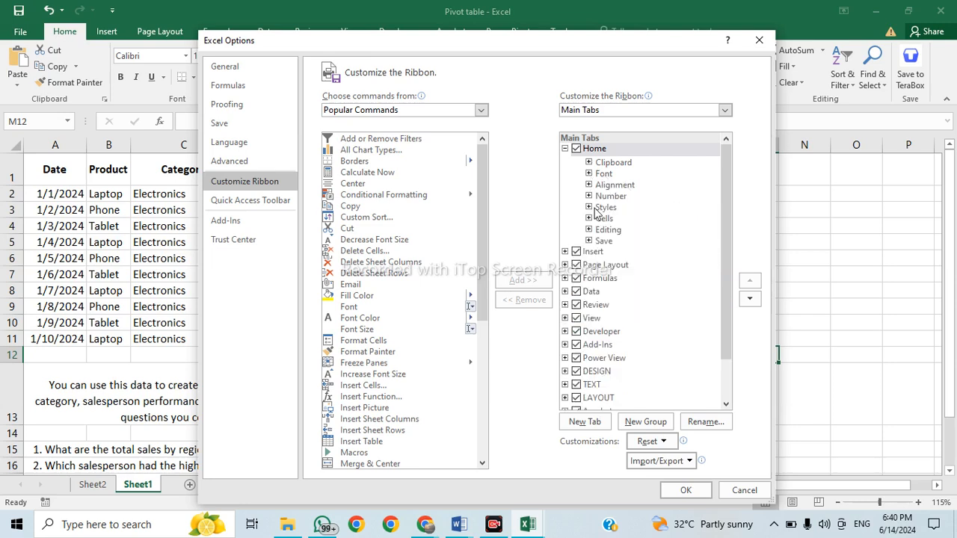
{"action": "left_click", "coordinate": [588, 185]}
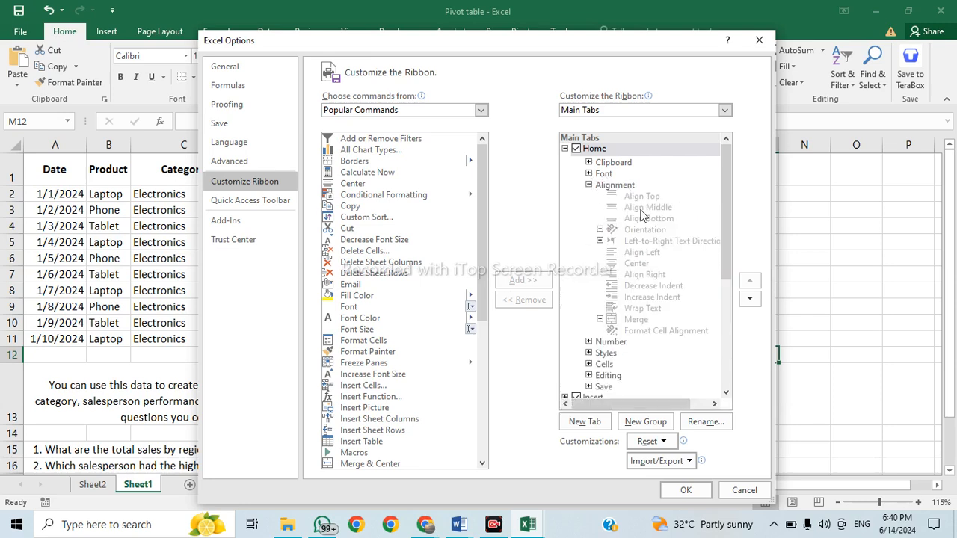
{"action": "left_click", "coordinate": [588, 184]}
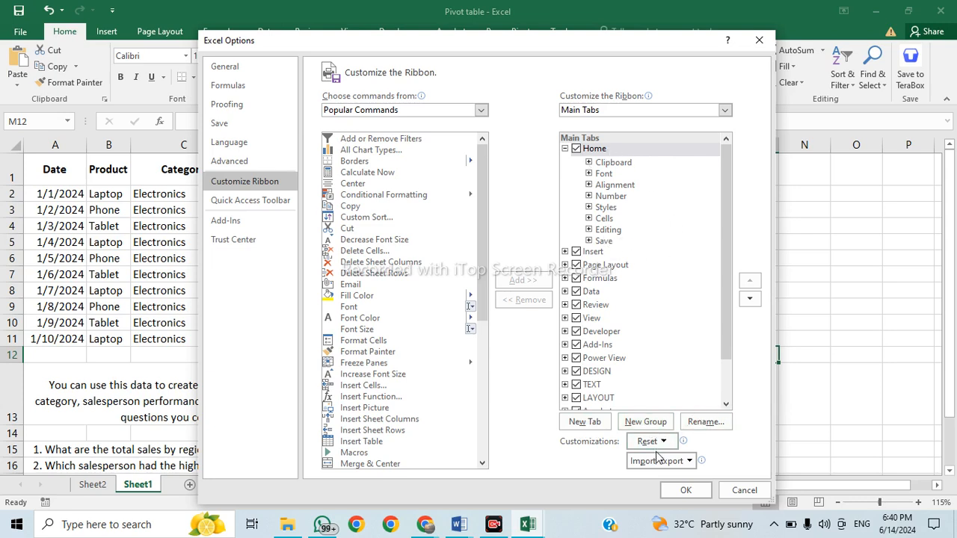
Create a custom group named Salam Tools with the multicoloured butterfly symbol on the Home ribbon and apply the customization.
{"action": "left_click", "coordinate": [643, 423]}
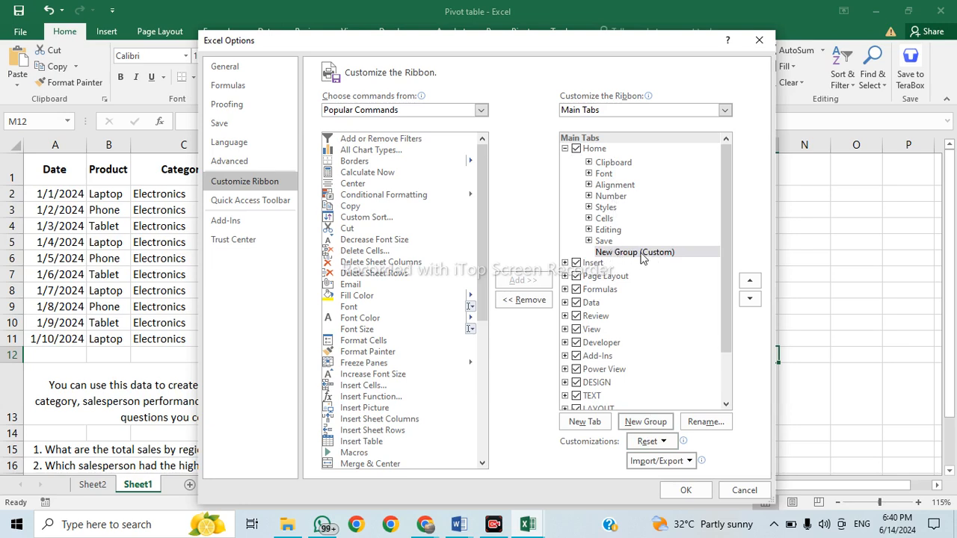
{"action": "left_click", "coordinate": [700, 422]}
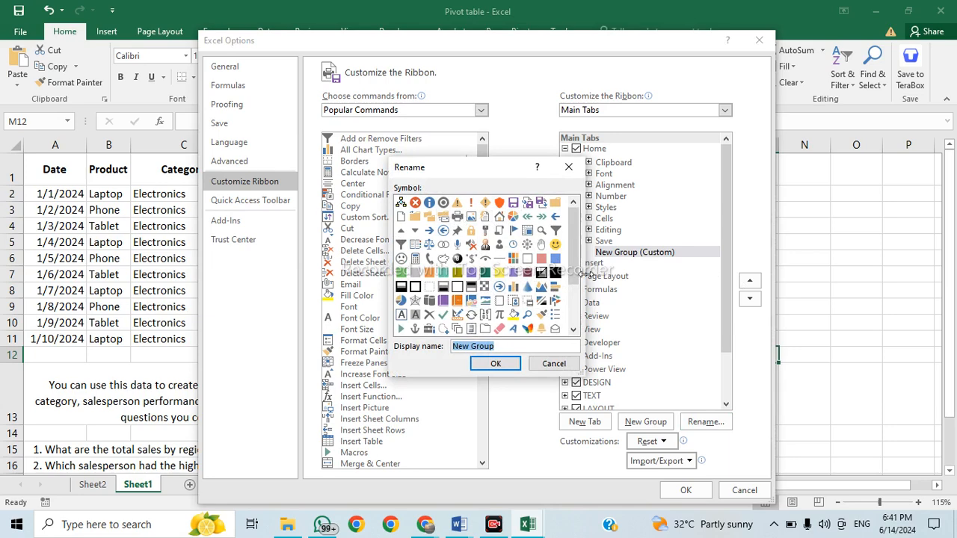
{"action": "left_click_drag", "start_coordinate": [574, 271], "coordinate": [580, 327]}
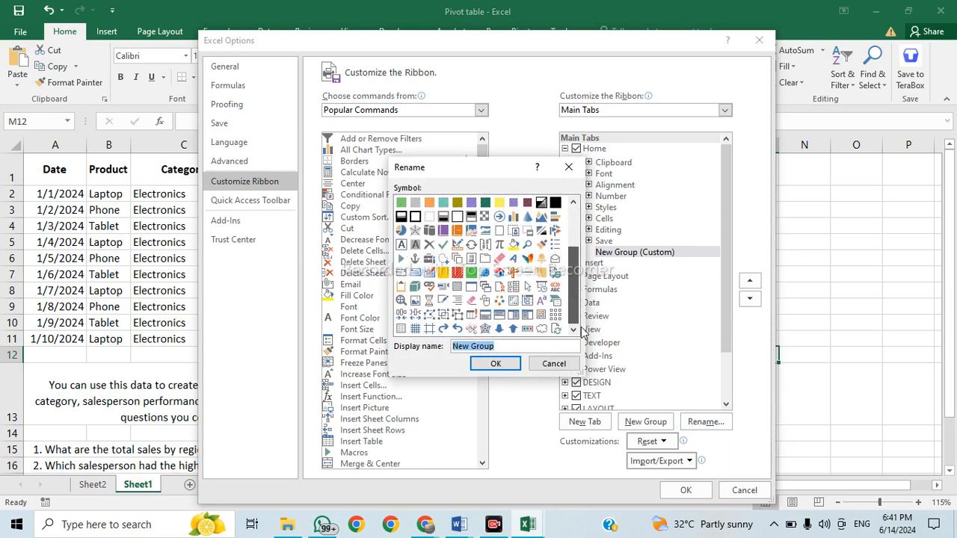
{"action": "left_click", "coordinate": [527, 258]}
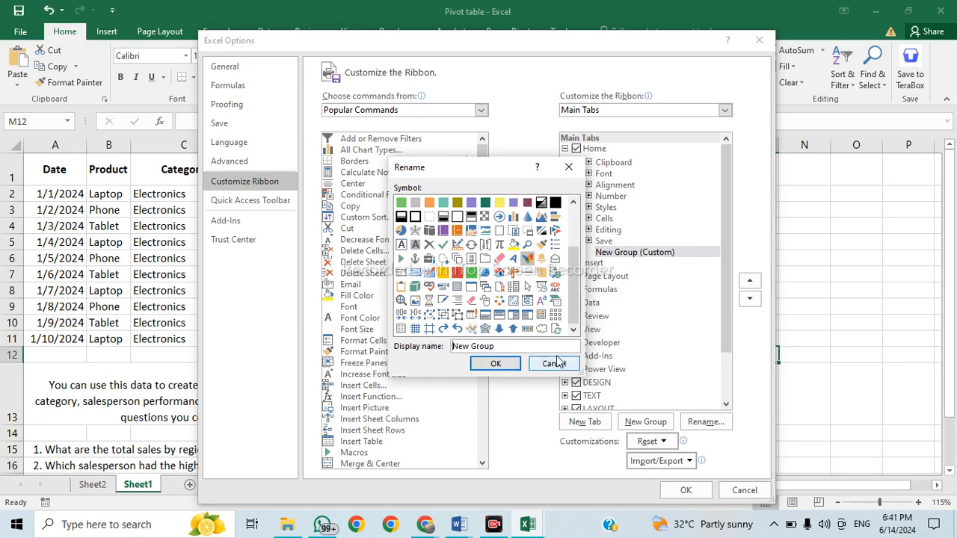
{"action": "key", "text": "BackSpace"}
{"action": "key", "text": "BackSpace"}
{"action": "key", "text": "BackSpace"}
{"action": "key", "text": "BackSpace"}
{"action": "key", "text": "BackSpace"}
{"action": "key", "text": "BackSpace"}
{"action": "key", "text": "BackSpace"}
{"action": "key", "text": "BackSpace"}
{"action": "key", "text": "BackSpace"}
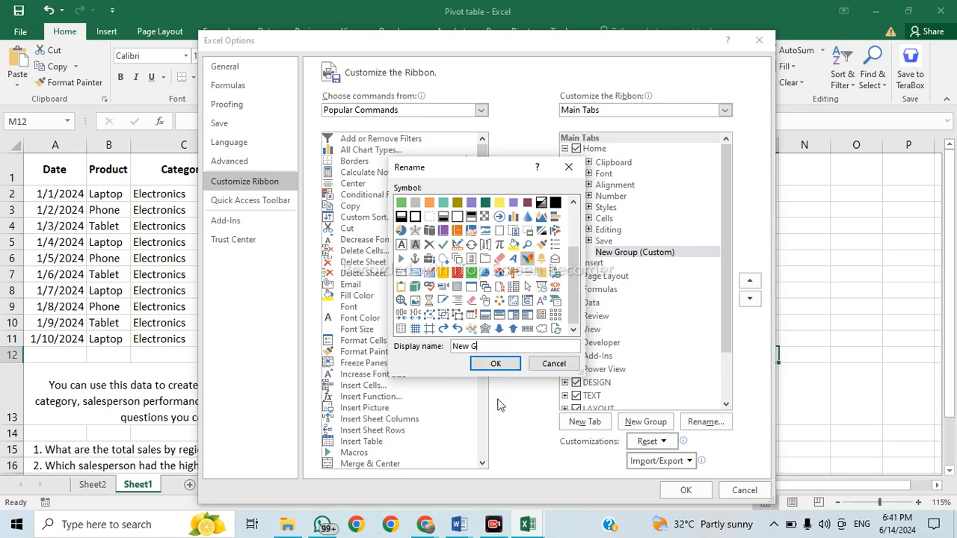
{"action": "type", "text": "Salam Tools"}
{"action": "left_click", "coordinate": [495, 364]}
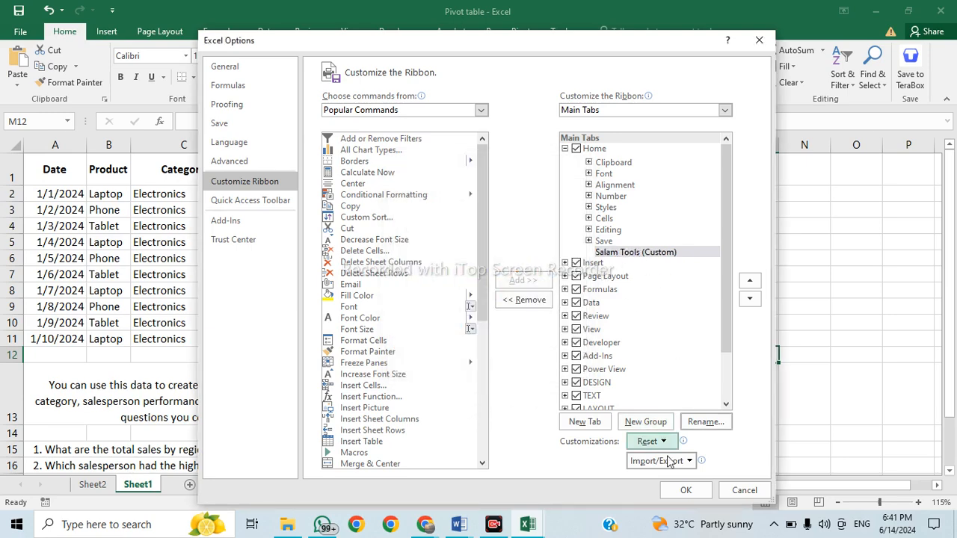
{"action": "left_click", "coordinate": [692, 491]}
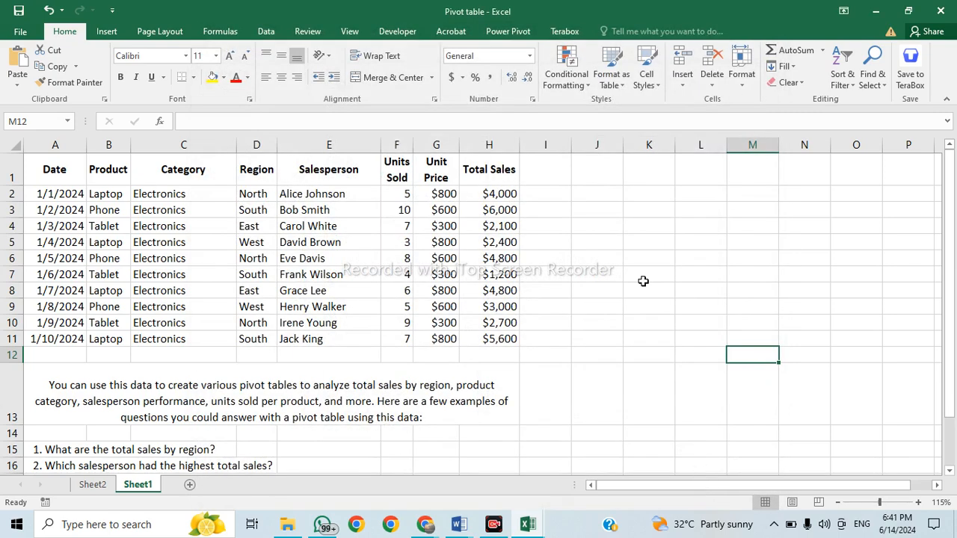
Add the WordArt command from the All Commands list to the Salam Tools (Custom) group on the Home ribbon and apply the customization.
{"action": "right_click", "coordinate": [945, 85]}
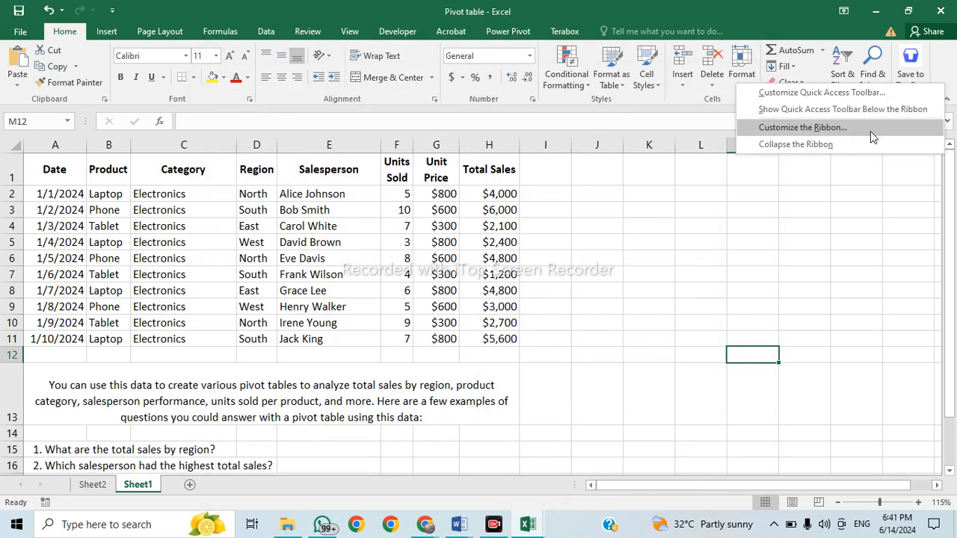
{"action": "left_click", "coordinate": [870, 131]}
{"action": "left_click", "coordinate": [607, 254]}
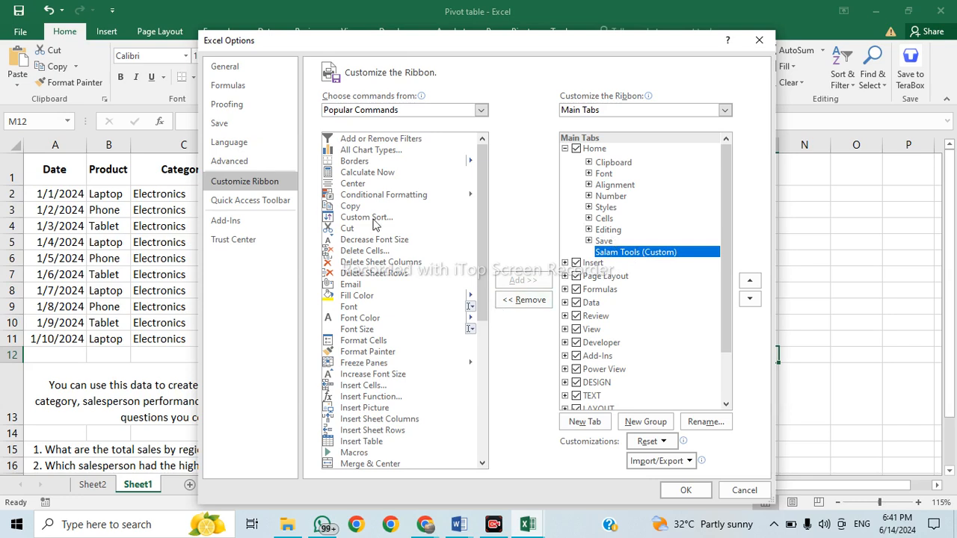
{"action": "left_click", "coordinate": [480, 110]}
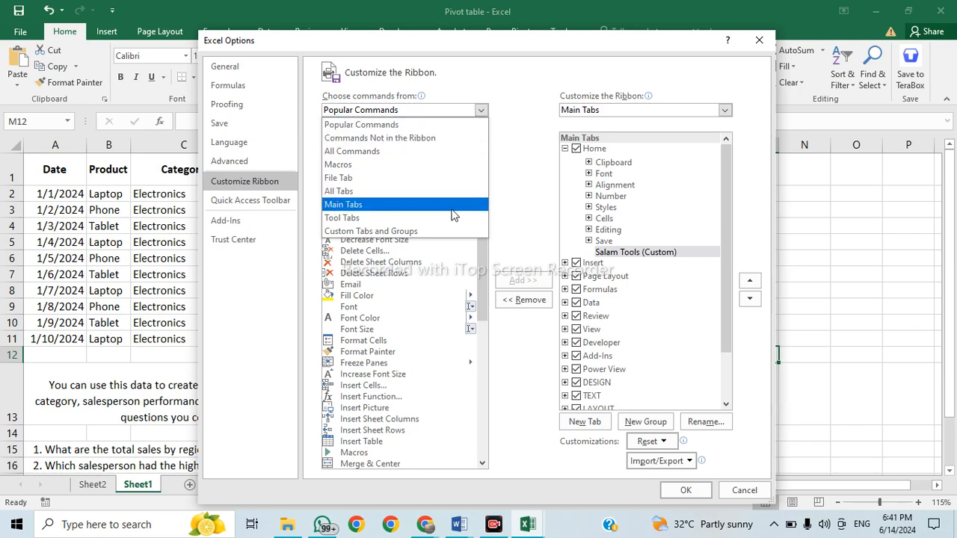
{"action": "left_click", "coordinate": [440, 152]}
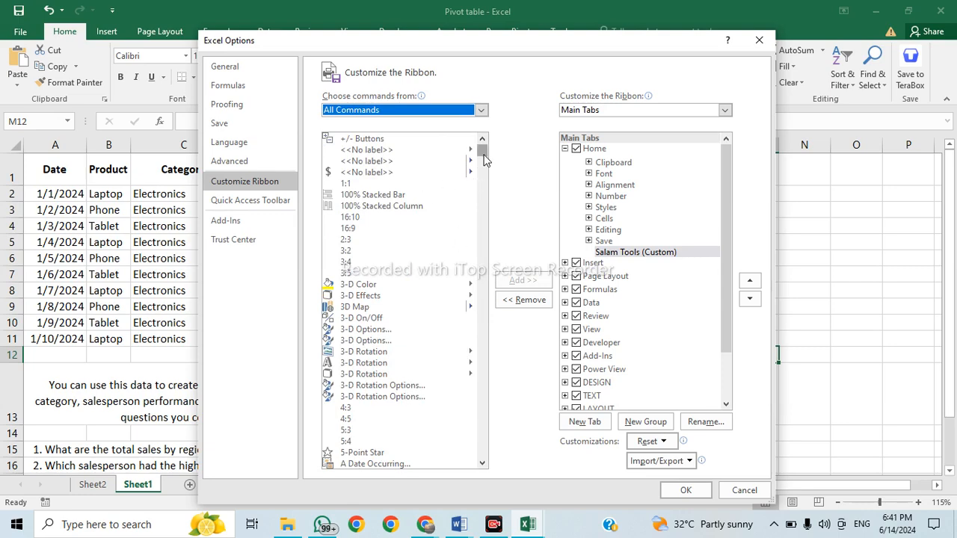
{"action": "left_click_drag", "start_coordinate": [482, 153], "coordinate": [502, 195]}
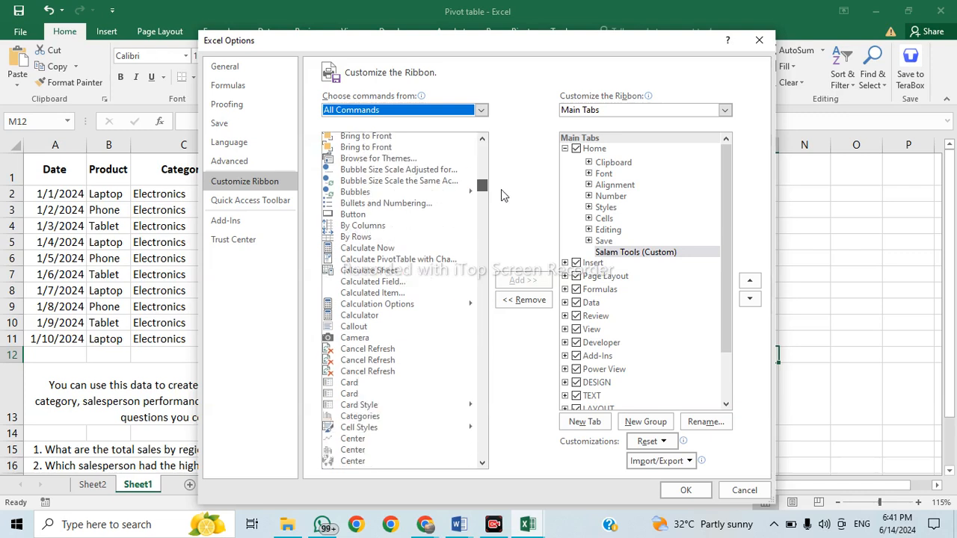
{"action": "left_click_drag", "start_coordinate": [503, 195], "coordinate": [540, 454]}
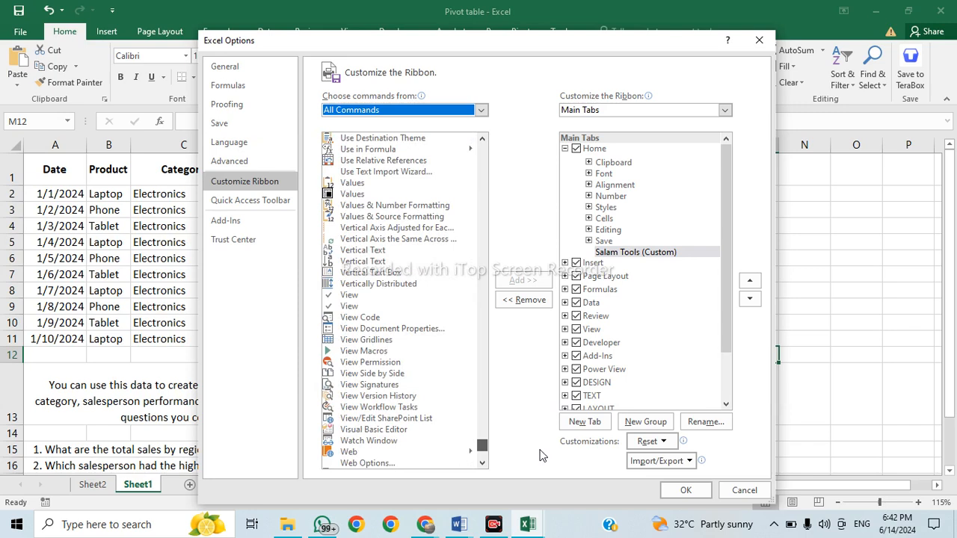
{"action": "scroll", "coordinate": [541, 449], "scroll_direction": "up", "scroll_amount": 12}
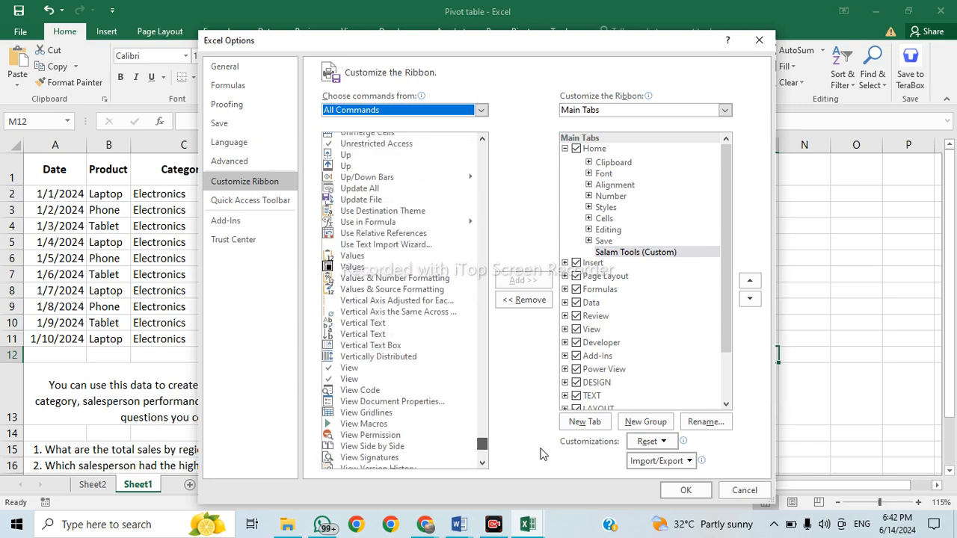
{"action": "scroll", "coordinate": [546, 450], "scroll_direction": "down", "scroll_amount": 8}
{"action": "scroll", "coordinate": [550, 452], "scroll_direction": "down", "scroll_amount": 6}
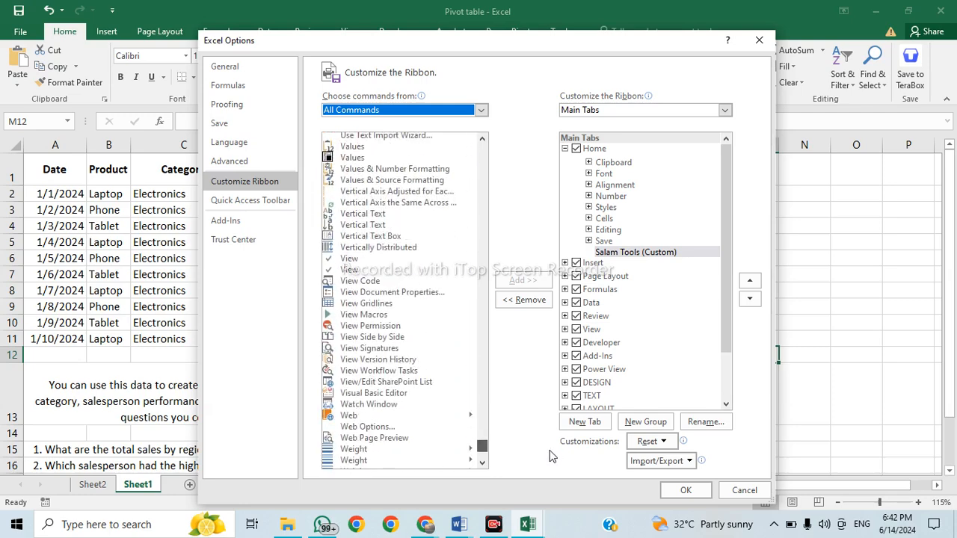
{"action": "scroll", "coordinate": [549, 462], "scroll_direction": "down", "scroll_amount": 8}
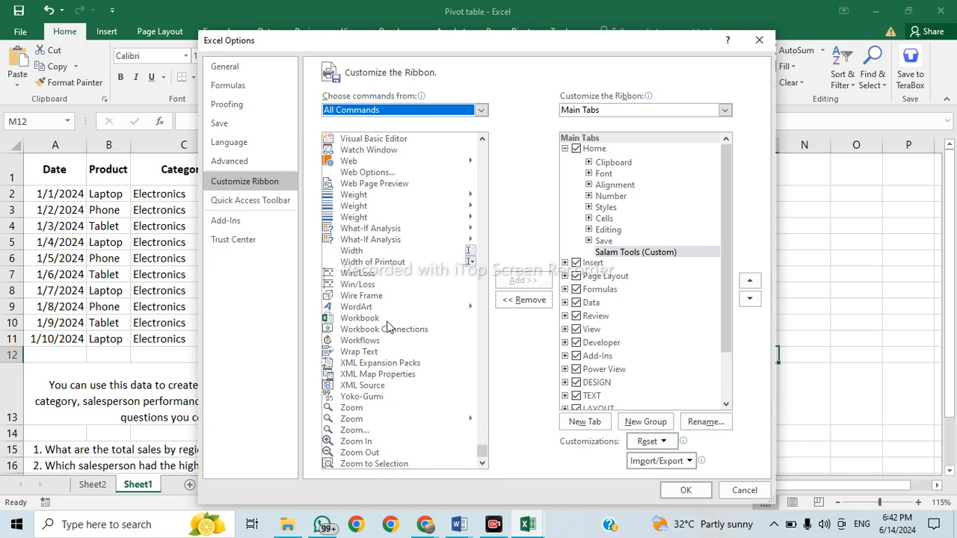
{"action": "left_click", "coordinate": [353, 307]}
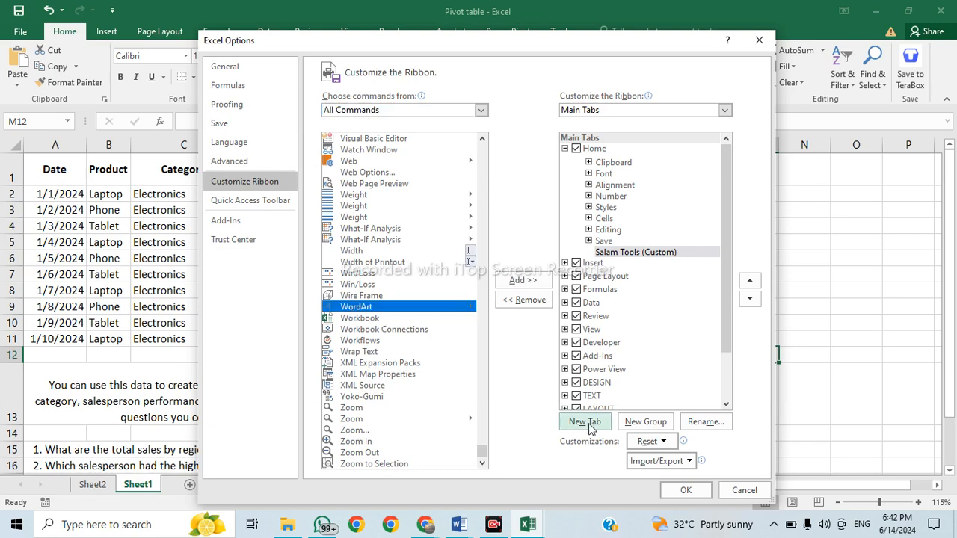
{"action": "left_click", "coordinate": [539, 285]}
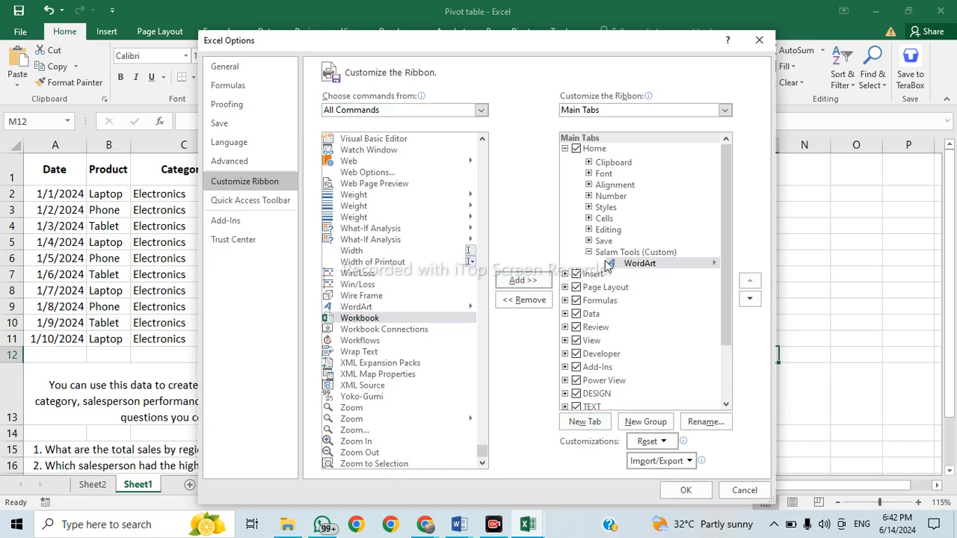
{"action": "left_click", "coordinate": [680, 491]}
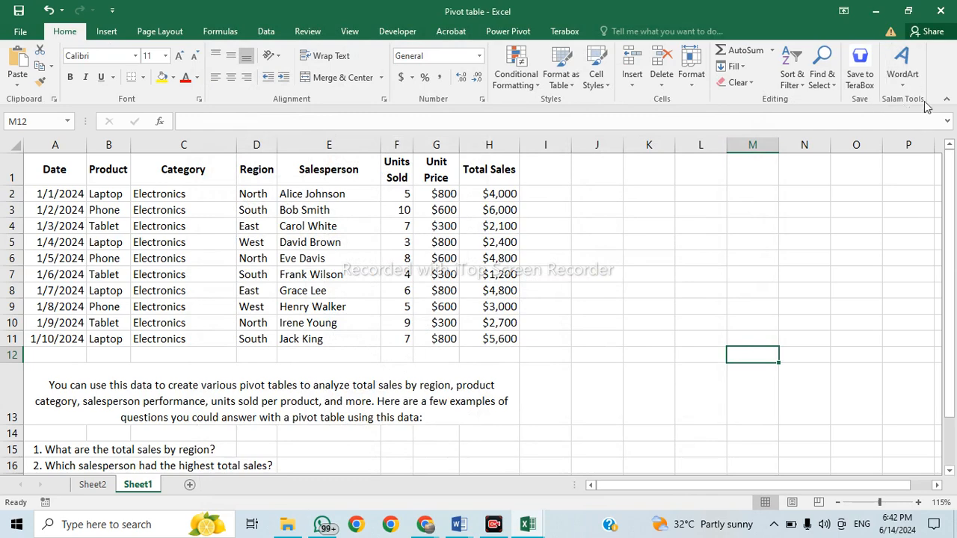
Insert a blue WordArt from the Salam Tools group and move it beside the sales data, across columns I to O.
{"action": "left_click", "coordinate": [906, 73]}
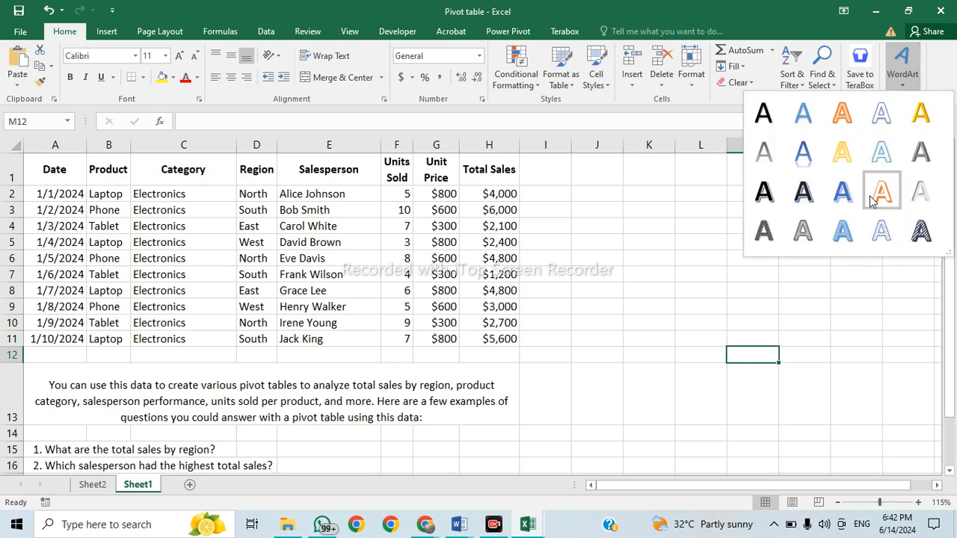
{"action": "left_click", "coordinate": [857, 198]}
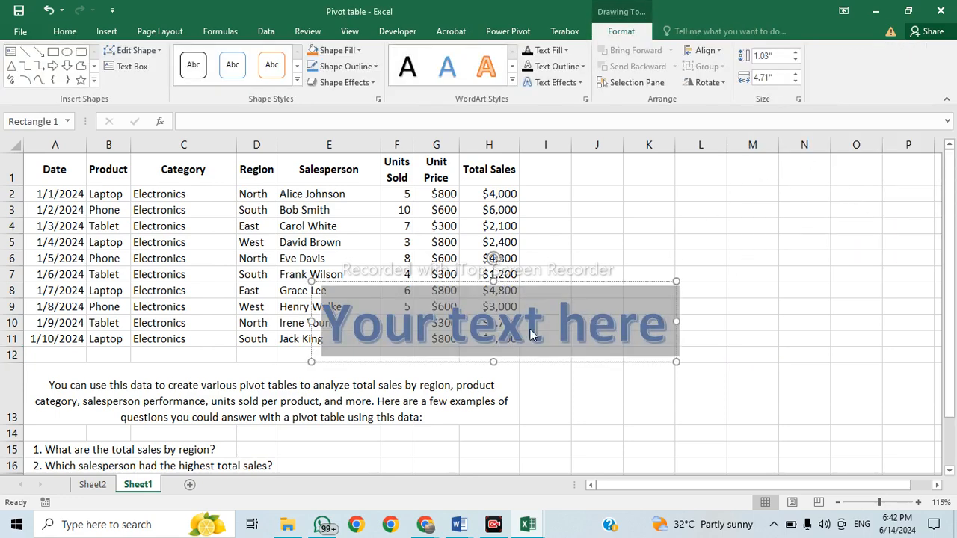
{"action": "left_click_drag", "start_coordinate": [568, 281], "coordinate": [784, 218]}
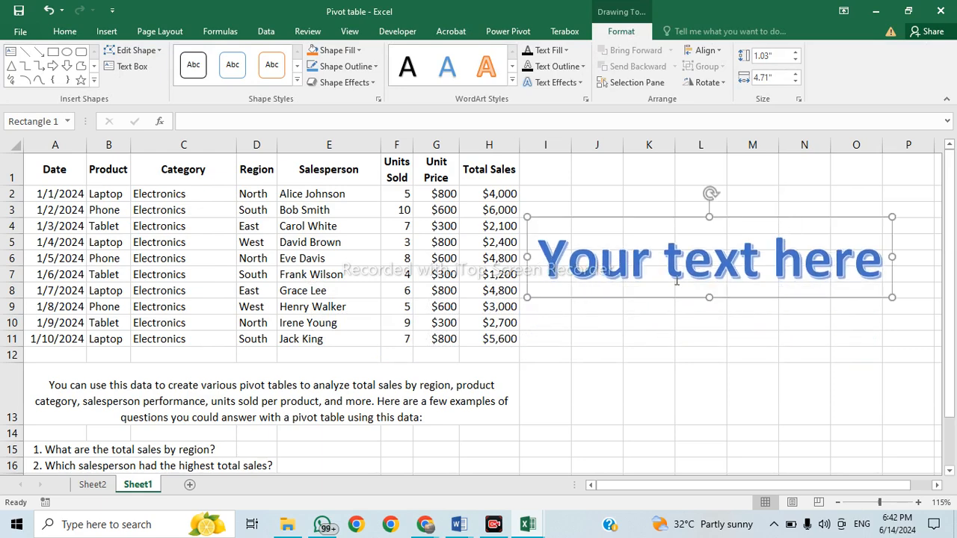
{"action": "left_click", "coordinate": [590, 327]}
{"action": "left_click", "coordinate": [758, 262]}
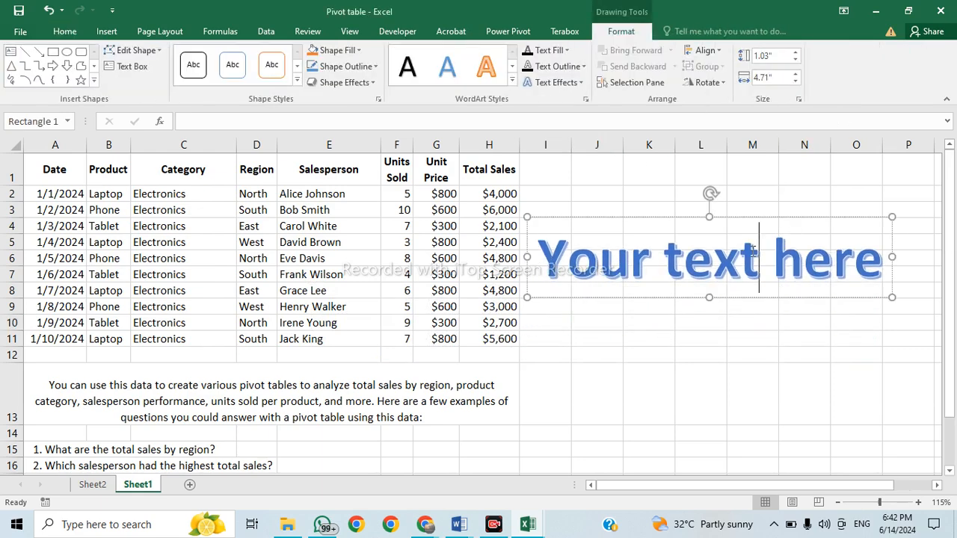
Open the ribbon customization options and review the View groups, the popular commands, and the General and Formulas settings.
{"action": "left_click", "coordinate": [65, 31]}
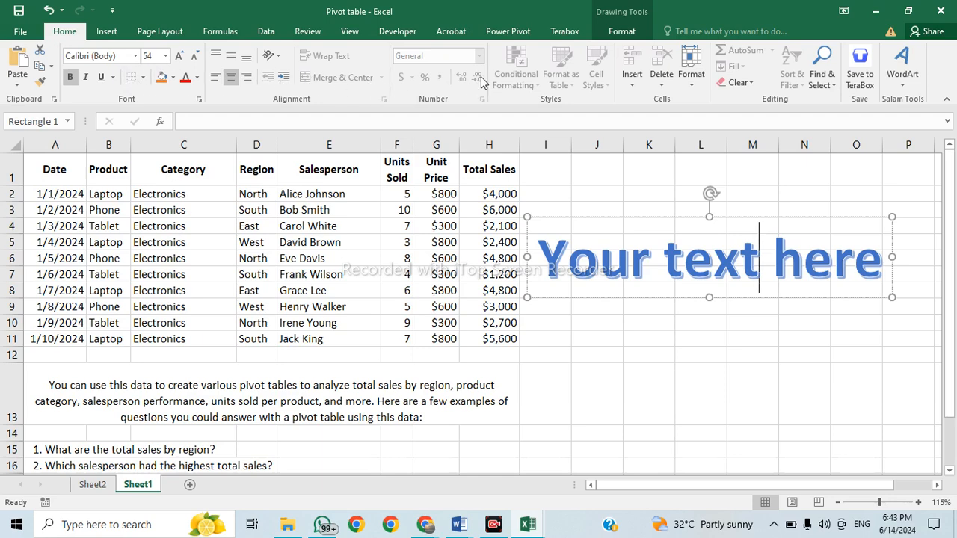
{"action": "right_click", "coordinate": [939, 70]}
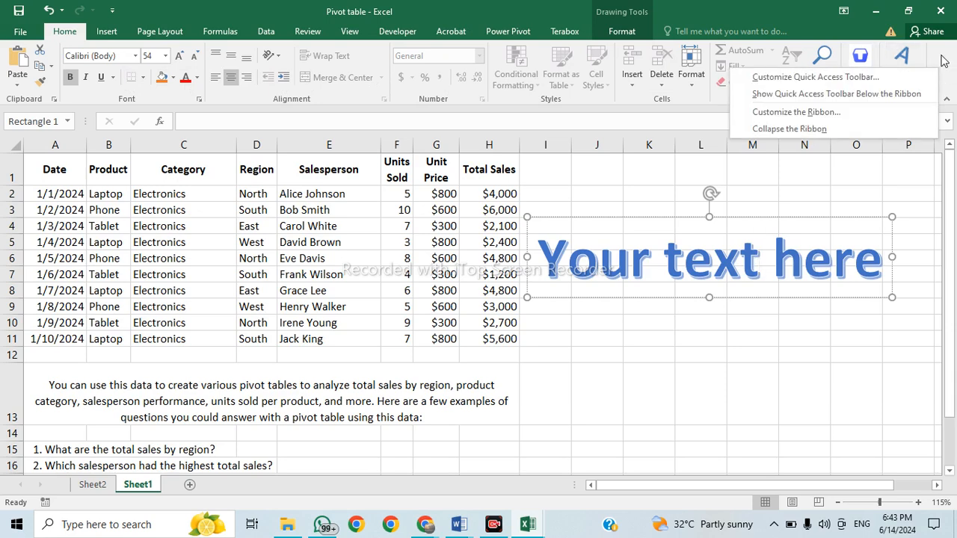
{"action": "left_click", "coordinate": [868, 112]}
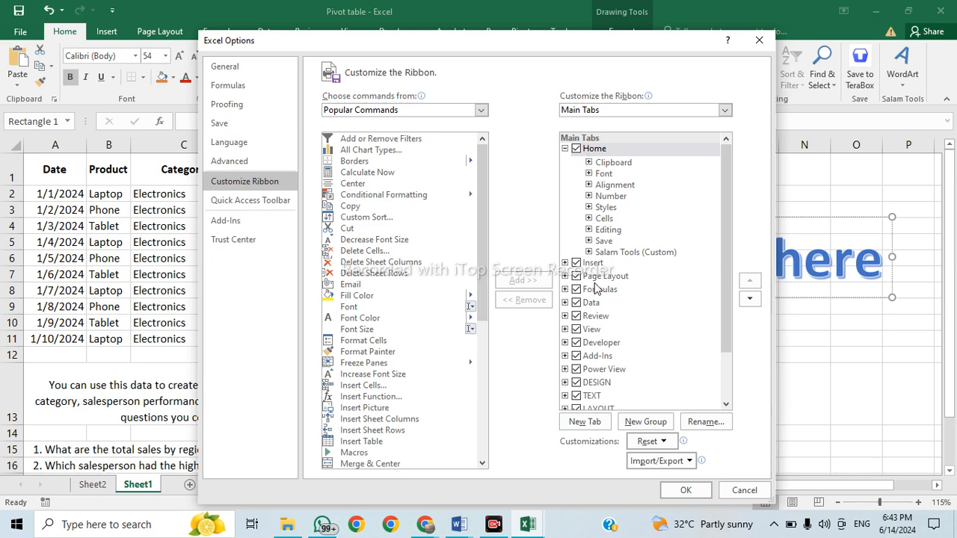
{"action": "left_click", "coordinate": [565, 329]}
{"action": "scroll", "coordinate": [616, 346], "scroll_direction": "down", "scroll_amount": 1}
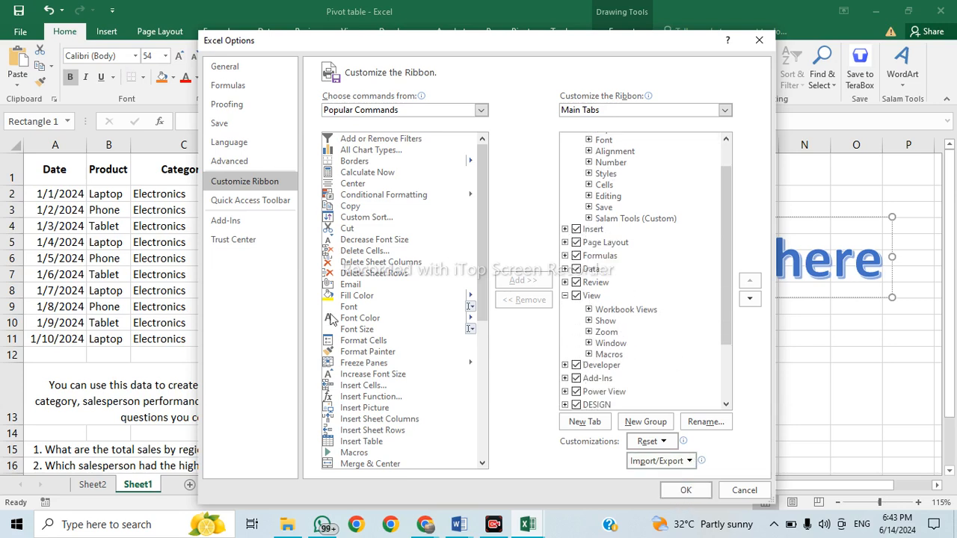
{"action": "left_click_drag", "start_coordinate": [486, 200], "coordinate": [486, 260]}
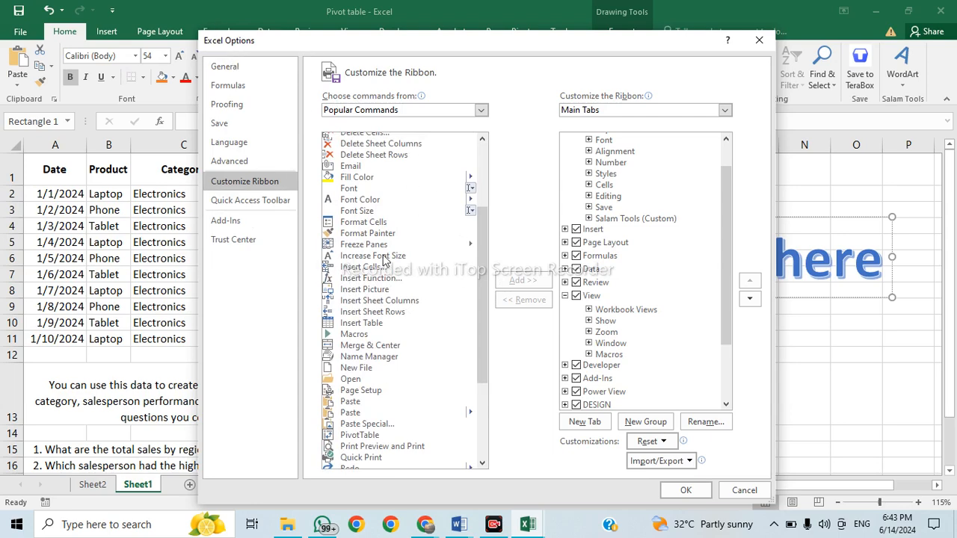
{"action": "scroll", "coordinate": [481, 298], "scroll_direction": "up", "scroll_amount": 4}
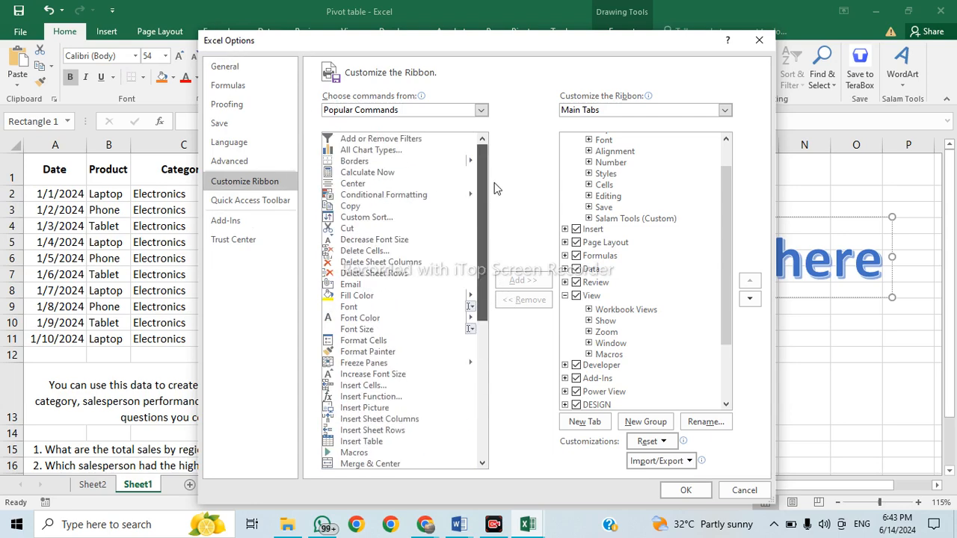
{"action": "left_click", "coordinate": [254, 67]}
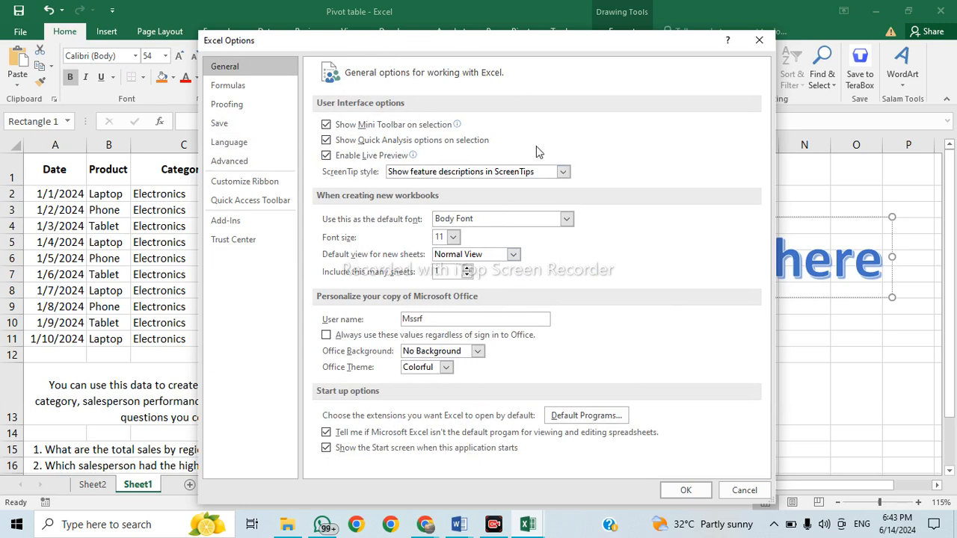
{"action": "left_click", "coordinate": [239, 88]}
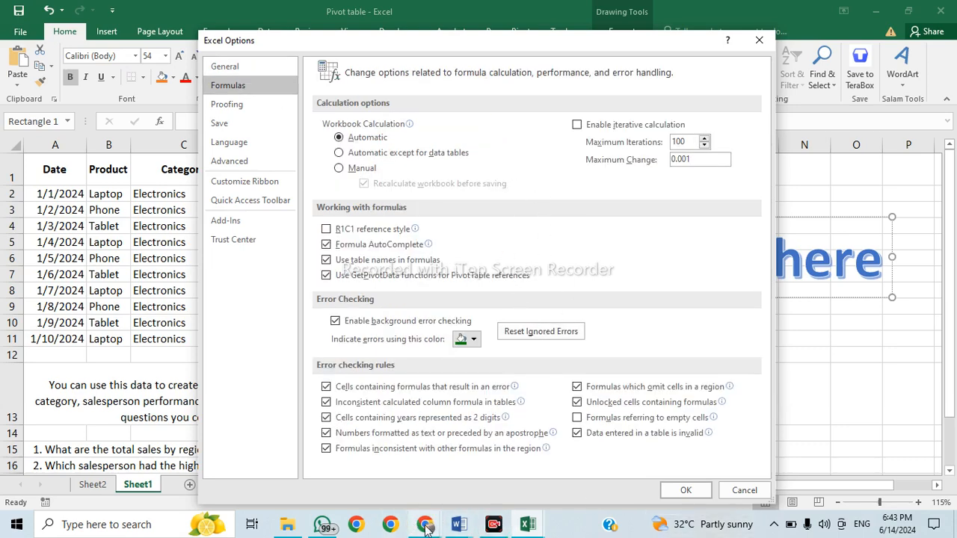
Switch to the Google Meet call, admit the waiting participant, and return to Excel.
{"action": "mouse_move", "coordinate": [424, 525]}
{"action": "left_click", "coordinate": [370, 464]}
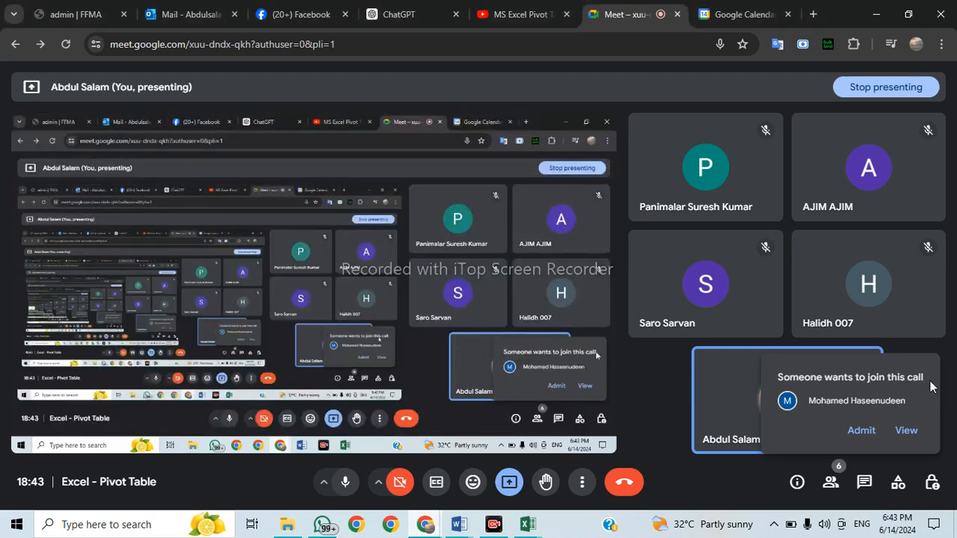
{"action": "left_click", "coordinate": [858, 430]}
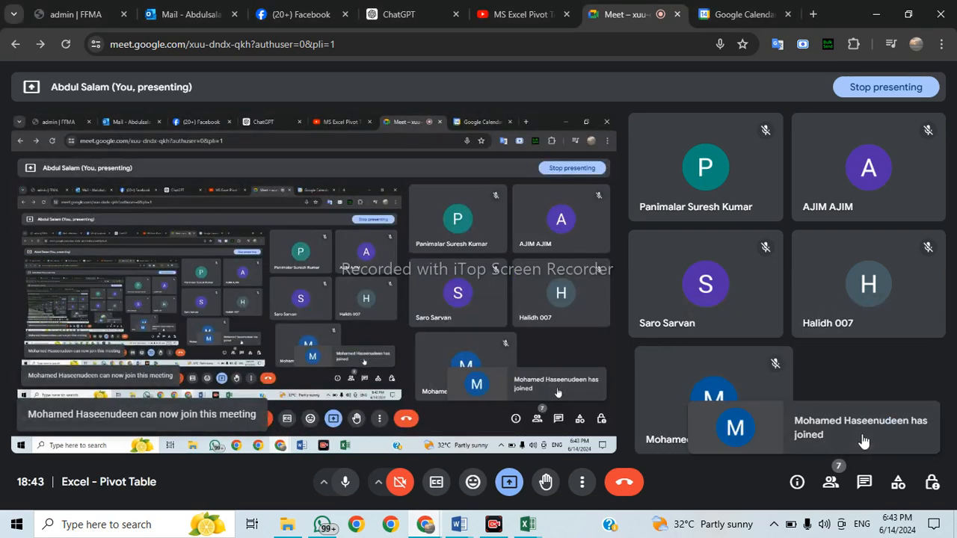
{"action": "left_click", "coordinate": [875, 14]}
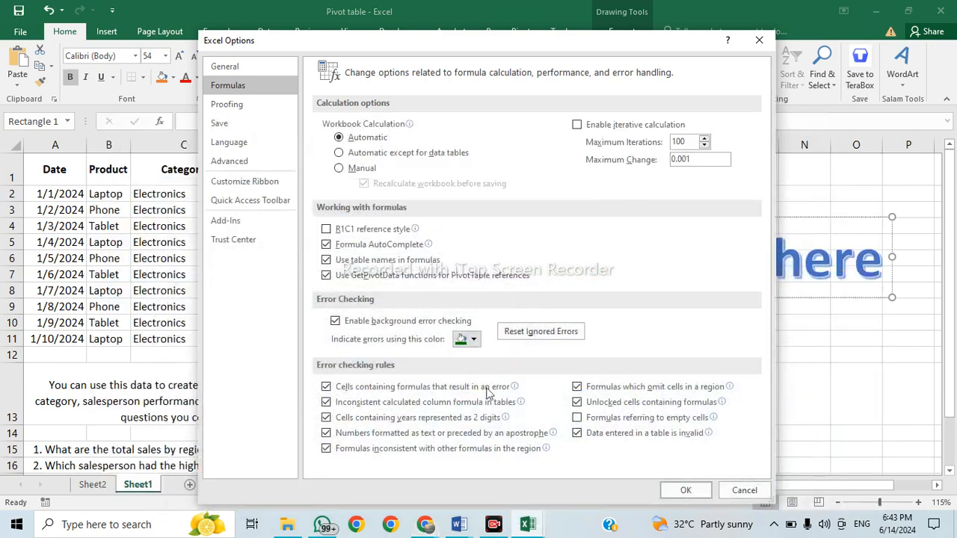
Review the Proofing, Save, Language, Advanced, ribbon and Quick Access Toolbar options, and close the options without applying changes.
{"action": "left_click", "coordinate": [246, 109]}
{"action": "left_click", "coordinate": [228, 126]}
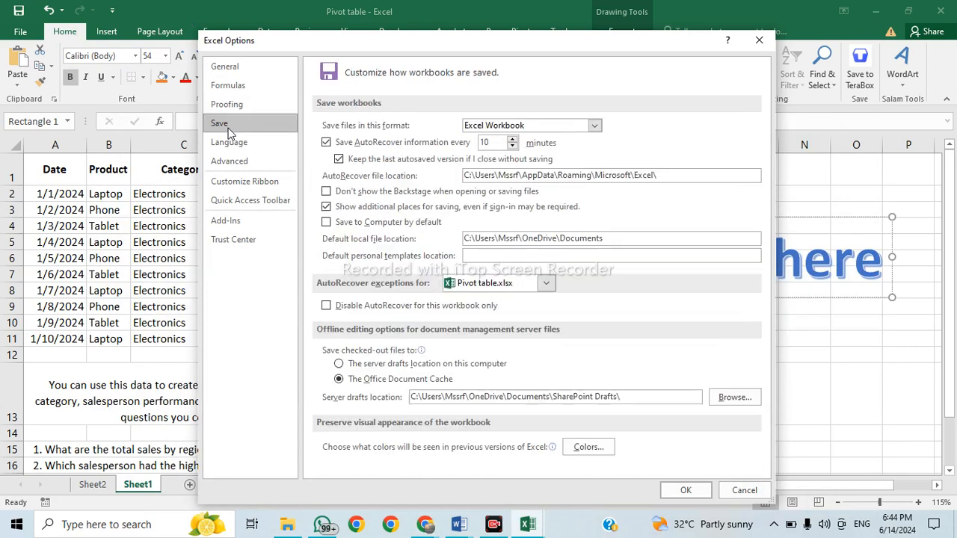
{"action": "left_click", "coordinate": [240, 147]}
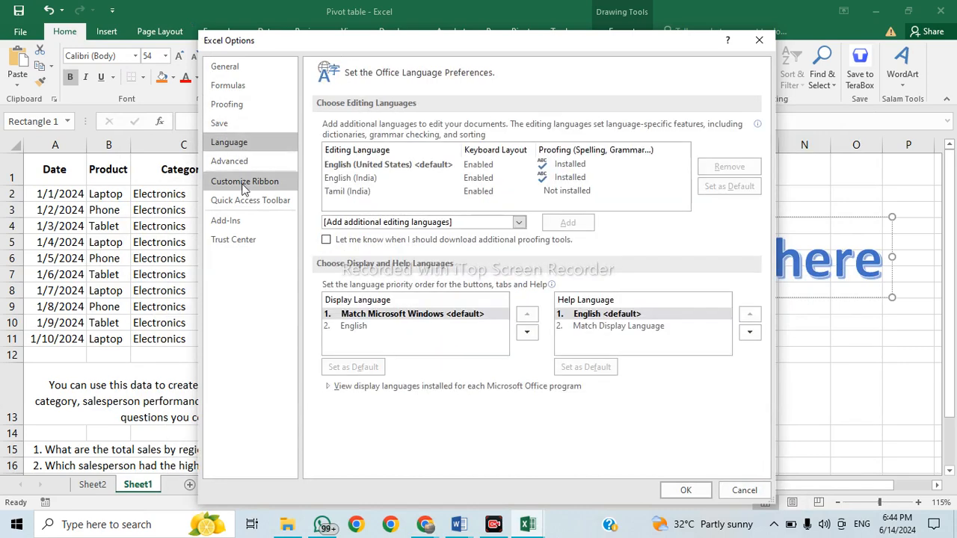
{"action": "left_click", "coordinate": [236, 163]}
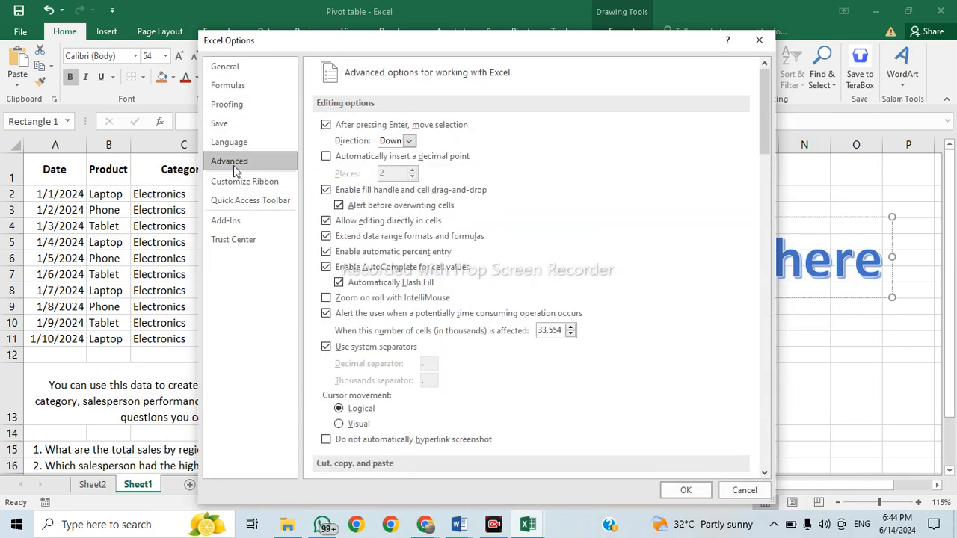
{"action": "left_click", "coordinate": [236, 181]}
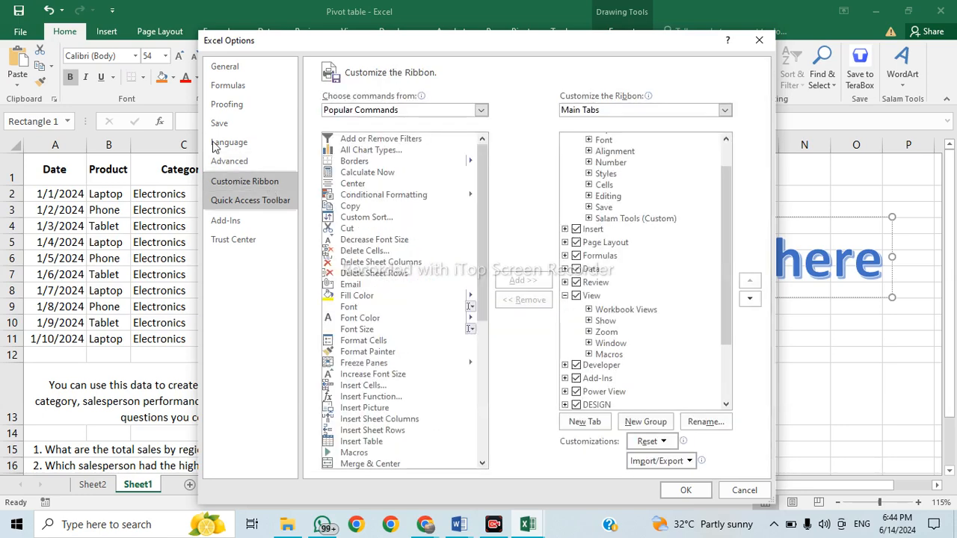
{"action": "left_click", "coordinate": [258, 198]}
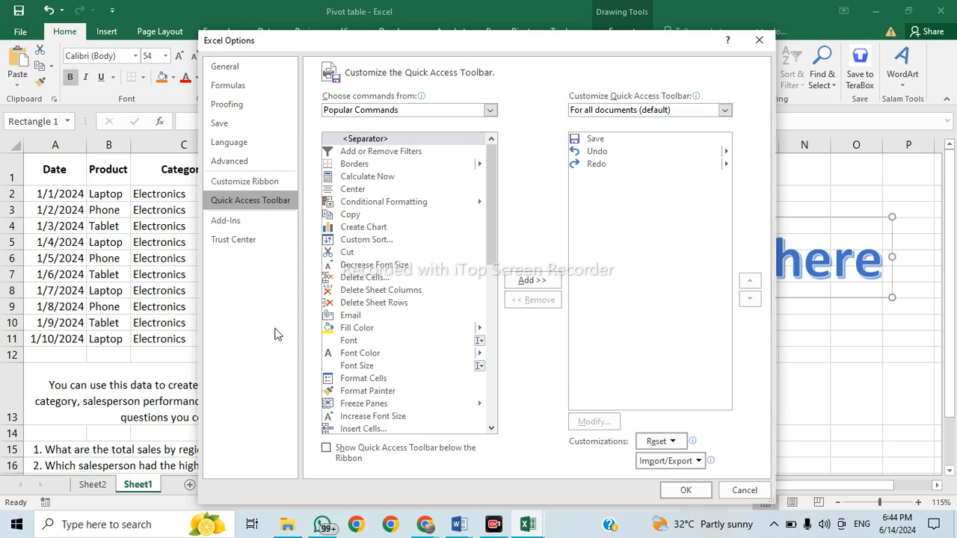
{"action": "left_click", "coordinate": [744, 490]}
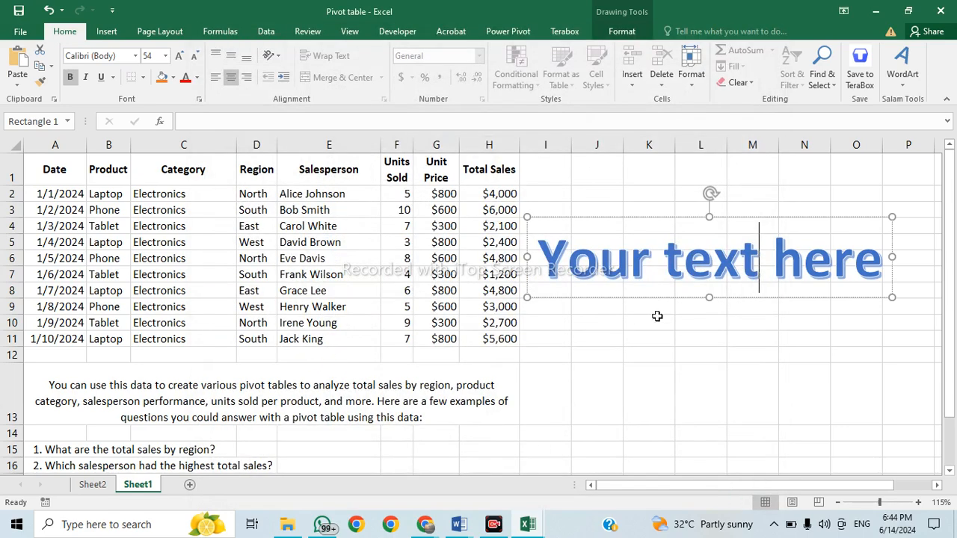
Delete the blue WordArt beside the sales data.
{"action": "left_click", "coordinate": [692, 299]}
{"action": "key", "text": "Delete"}
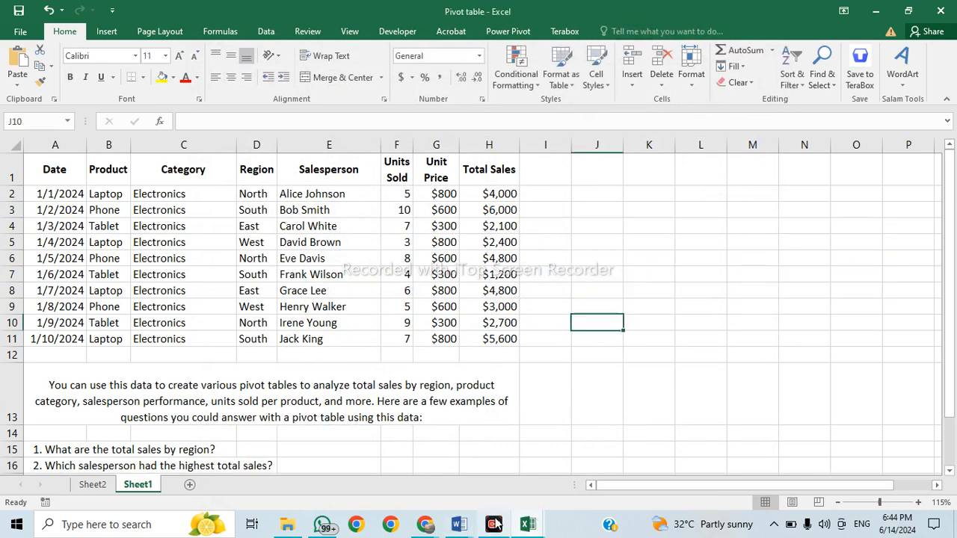
{"action": "mouse_move", "coordinate": [460, 531]}
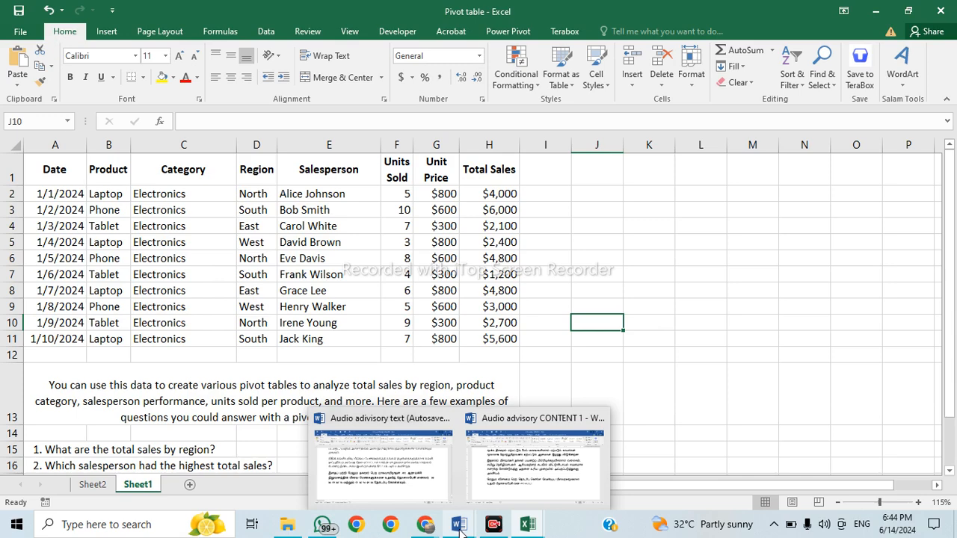
{"action": "left_click", "coordinate": [22, 34]}
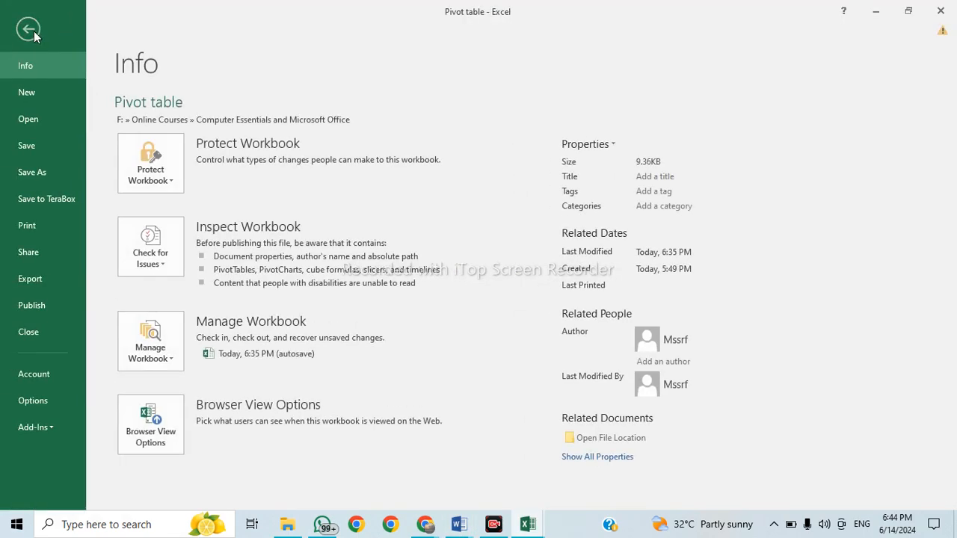
{"action": "left_click", "coordinate": [29, 29]}
{"action": "left_click", "coordinate": [107, 34]}
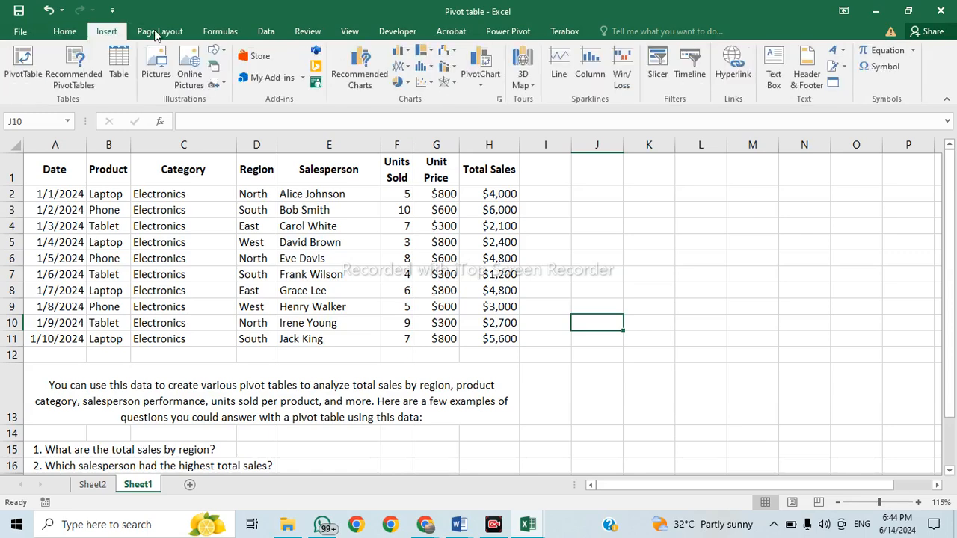
{"action": "left_click", "coordinate": [160, 32]}
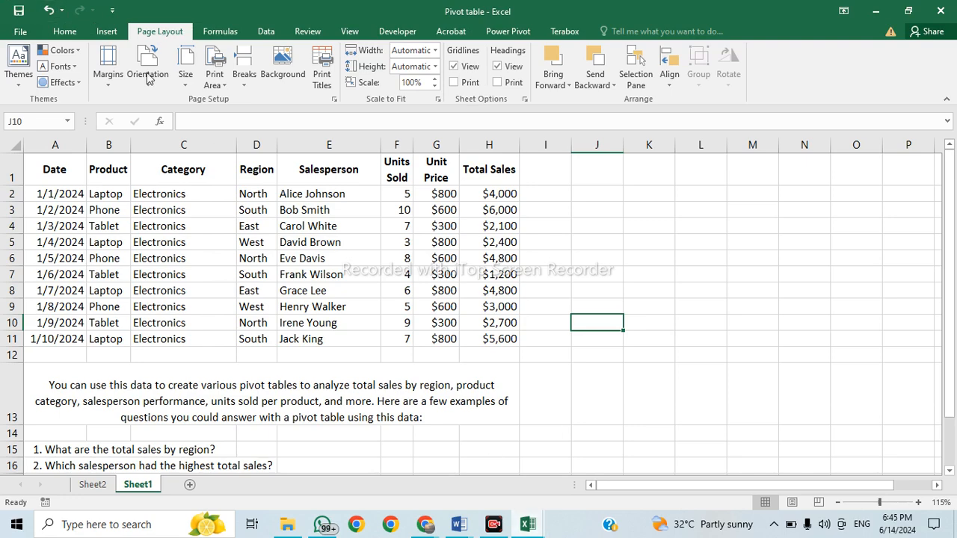
Add the Open command from the popular commands to the Quick Access Toolbar for all documents and apply the change.
{"action": "right_click", "coordinate": [842, 61]}
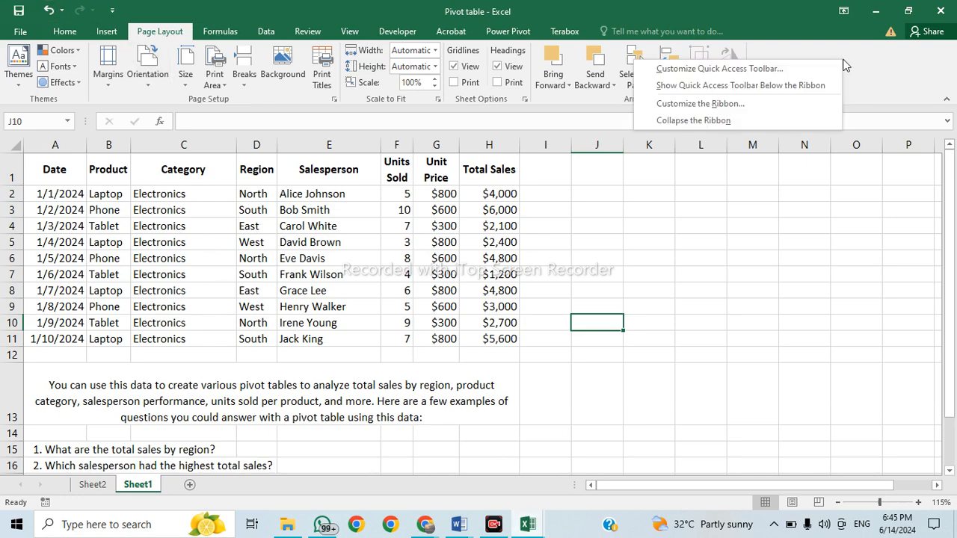
{"action": "left_click", "coordinate": [708, 104]}
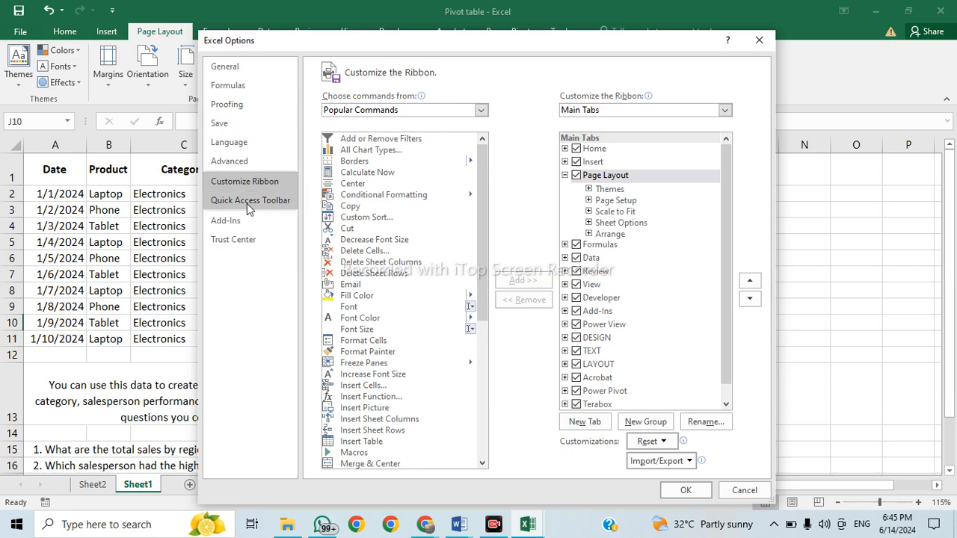
{"action": "left_click", "coordinate": [256, 204]}
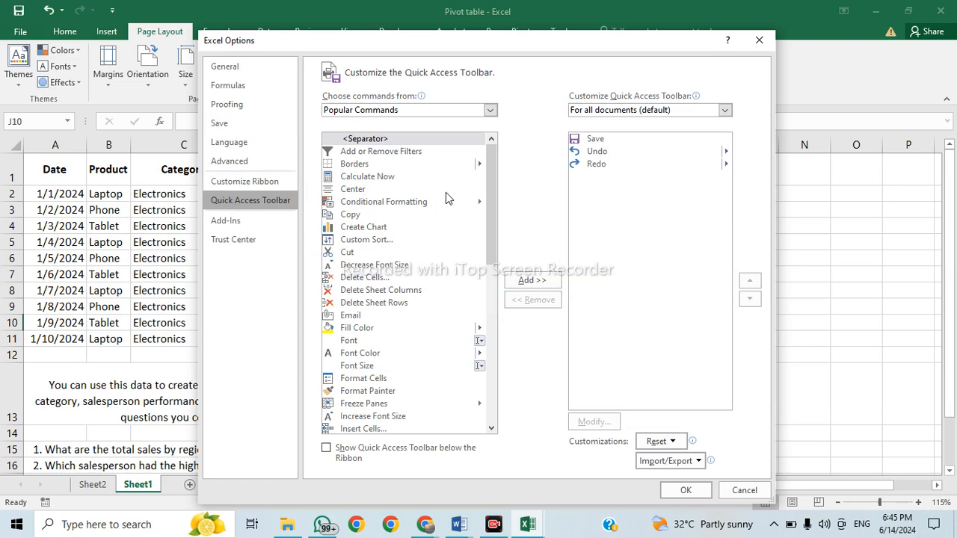
{"action": "left_click_drag", "start_coordinate": [493, 185], "coordinate": [496, 300]}
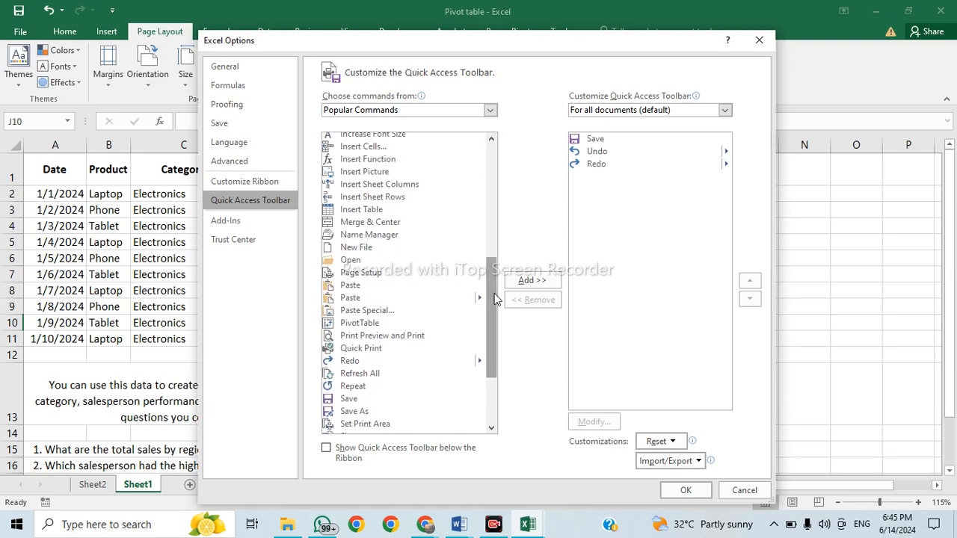
{"action": "left_click", "coordinate": [347, 262]}
{"action": "left_click", "coordinate": [534, 282]}
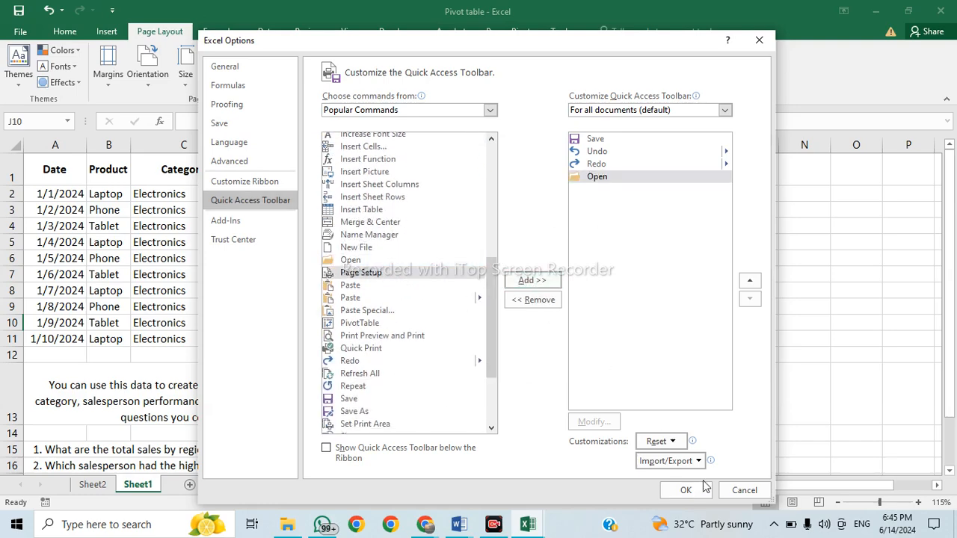
{"action": "left_click", "coordinate": [671, 492]}
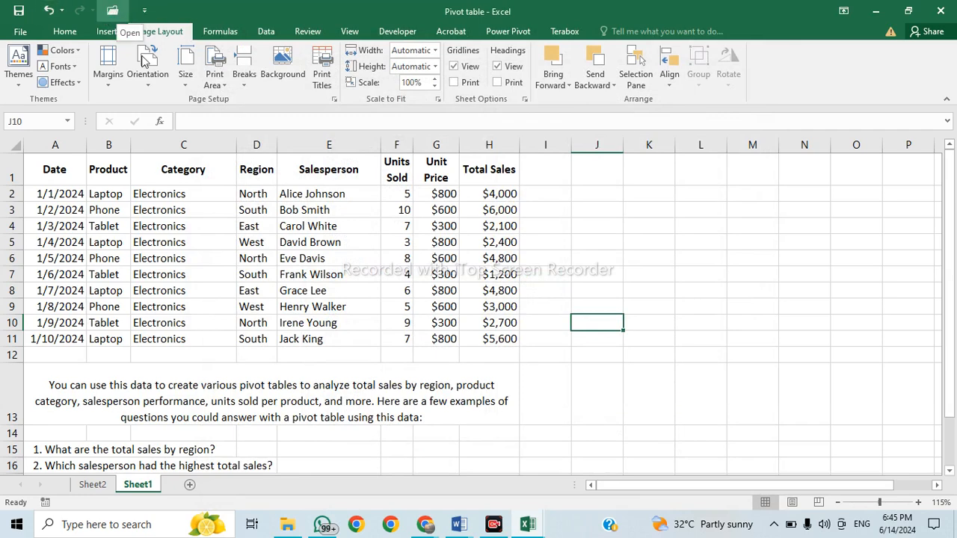
{"action": "left_click", "coordinate": [145, 11]}
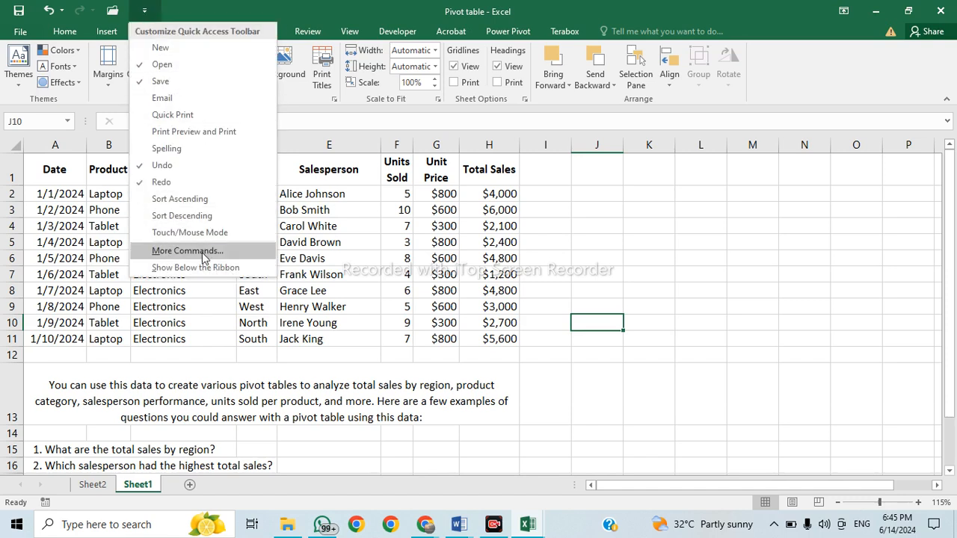
{"action": "left_click", "coordinate": [695, 334]}
{"action": "right_click", "coordinate": [589, 61]}
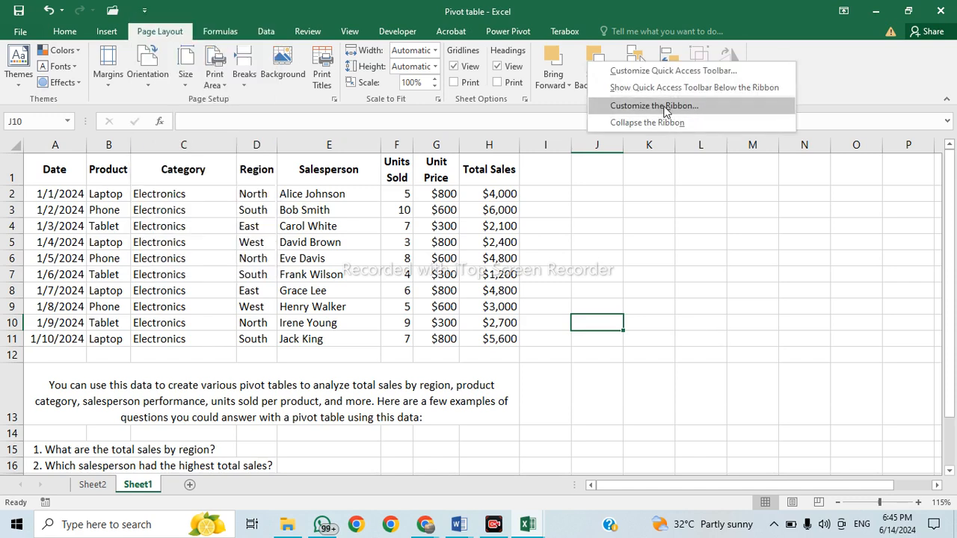
{"action": "left_click", "coordinate": [653, 207]}
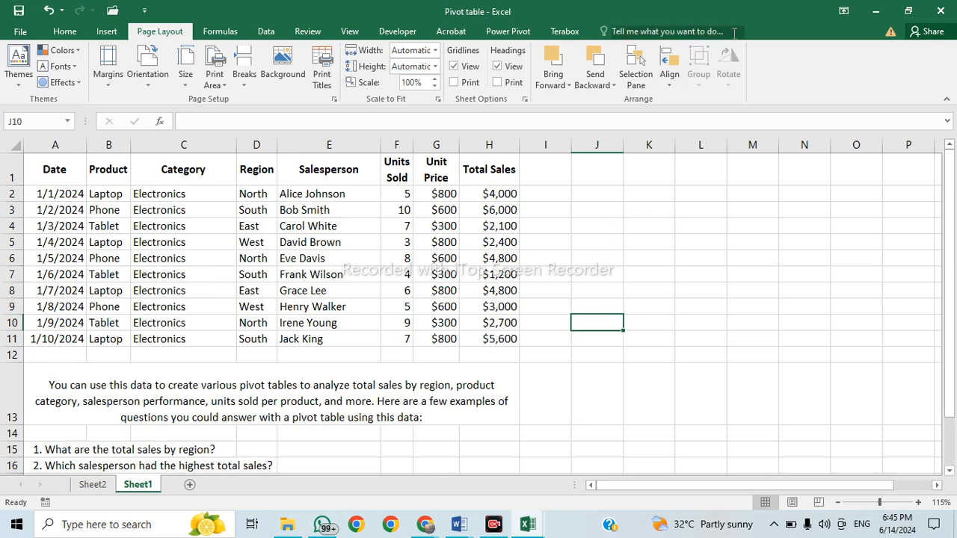
Examine the PivotTable command's description and the sales data in A1:H11 that it can summarize.
{"action": "left_click", "coordinate": [106, 33]}
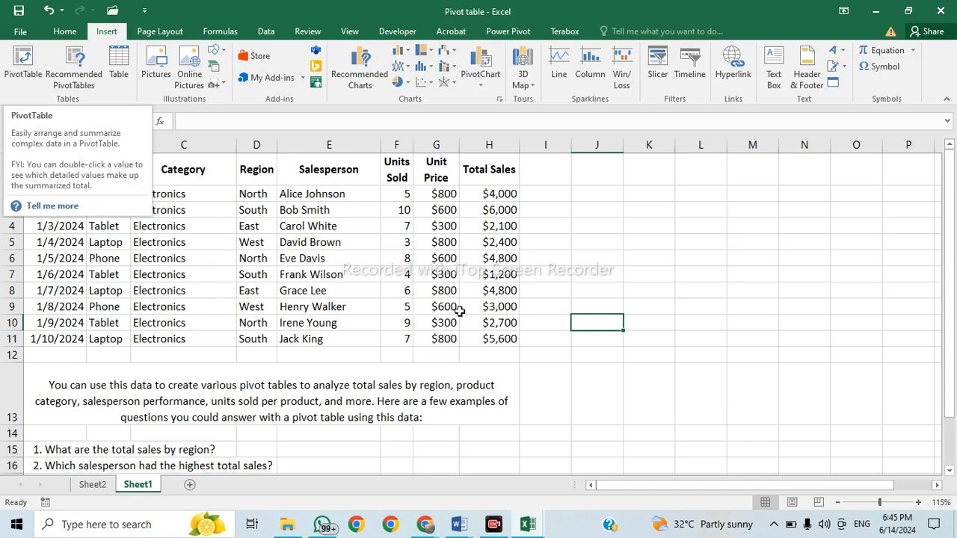
{"action": "left_click", "coordinate": [534, 388]}
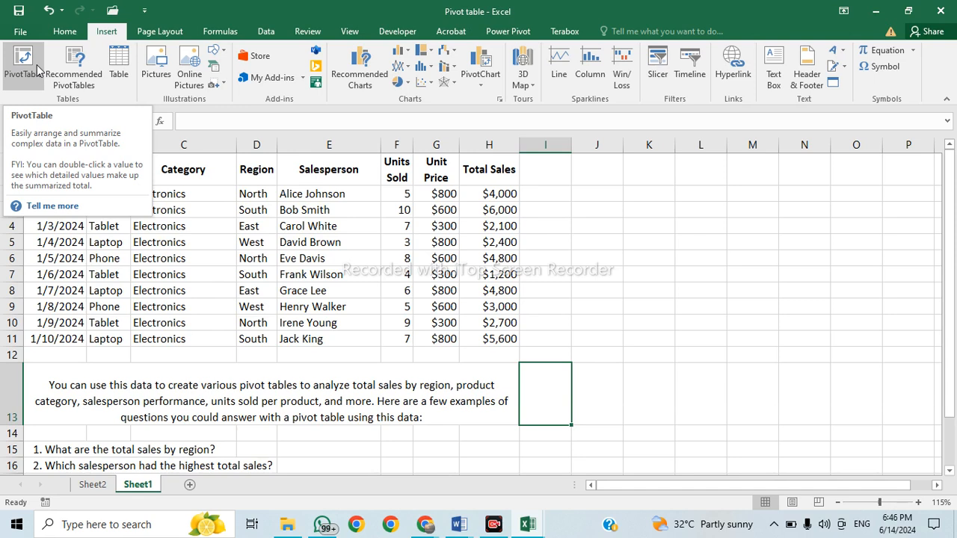
{"action": "left_click", "coordinate": [172, 262]}
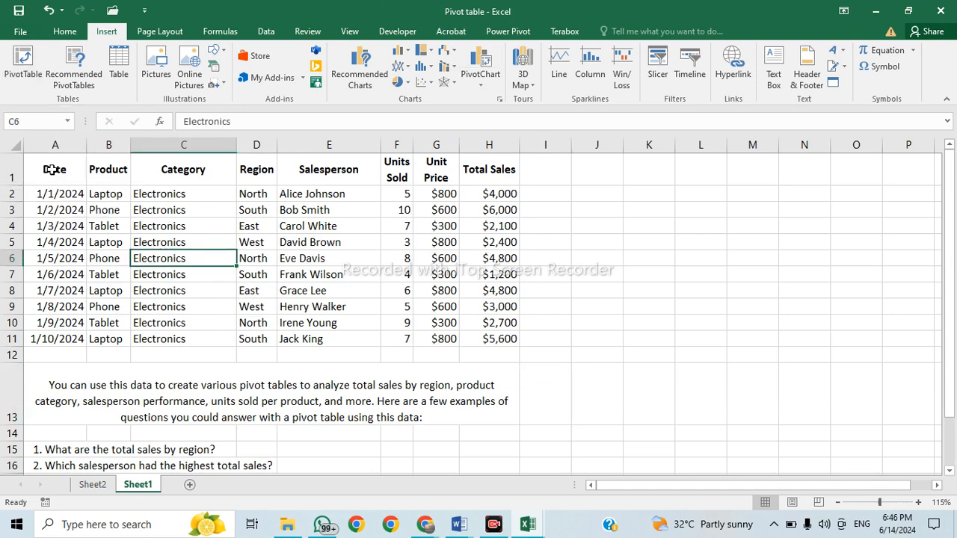
{"action": "left_click_drag", "start_coordinate": [54, 170], "coordinate": [519, 356]}
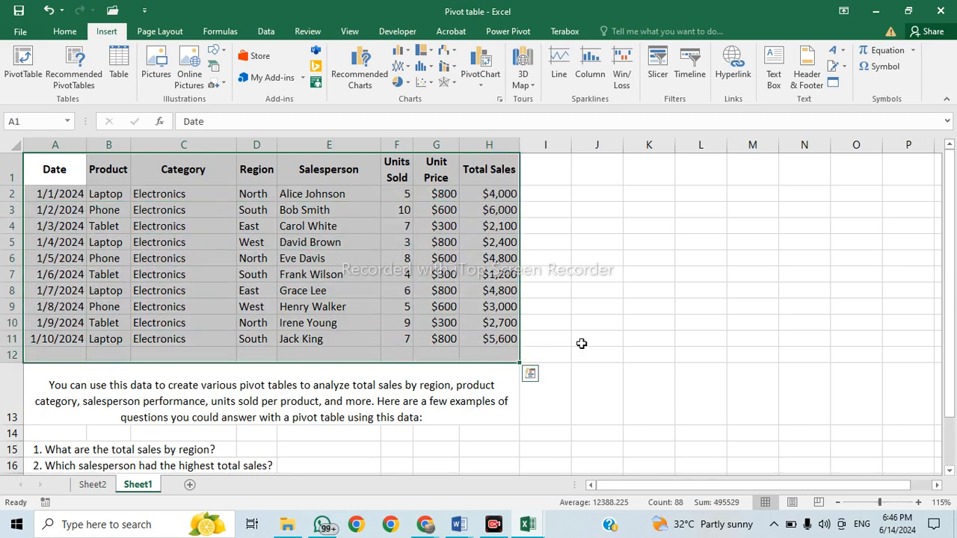
{"action": "left_click", "coordinate": [582, 343]}
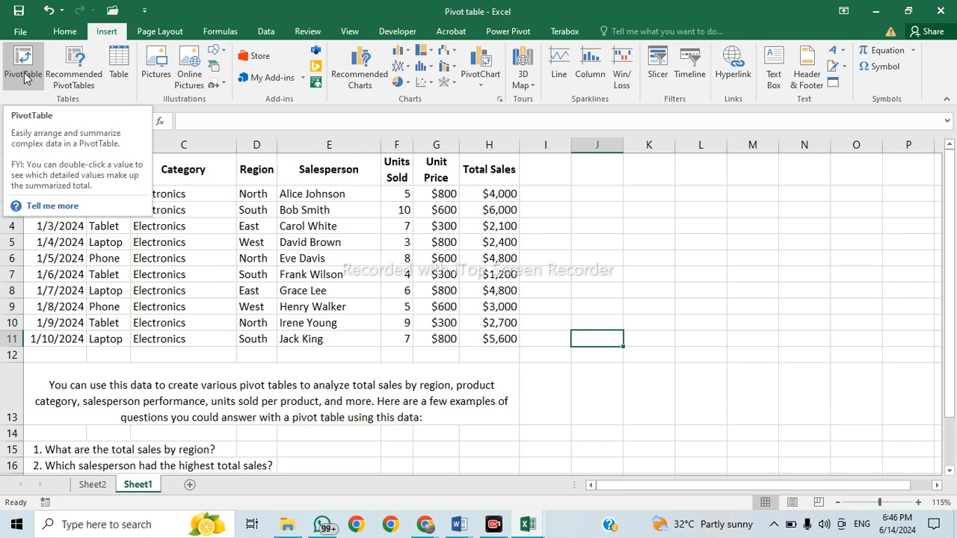
{"action": "left_click", "coordinate": [164, 257]}
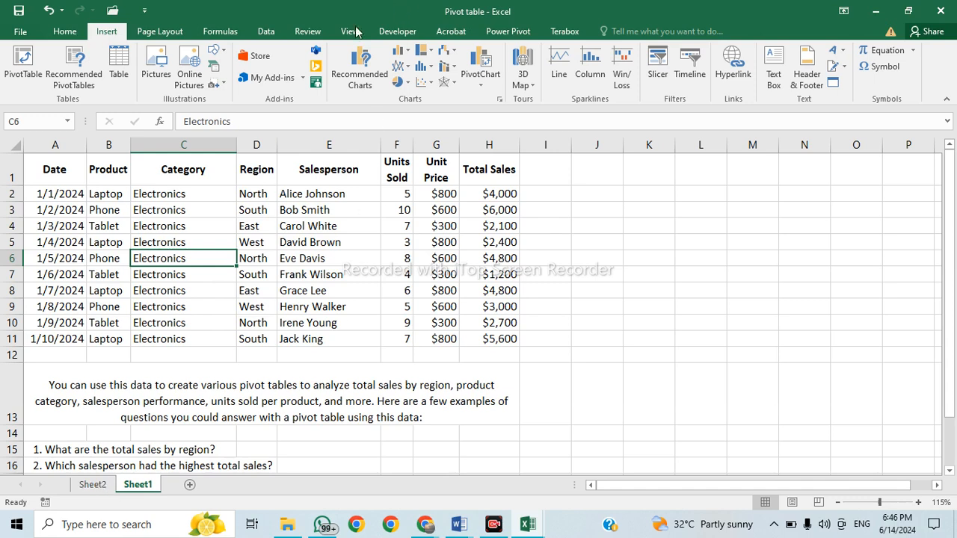
{"action": "left_click", "coordinate": [302, 253]}
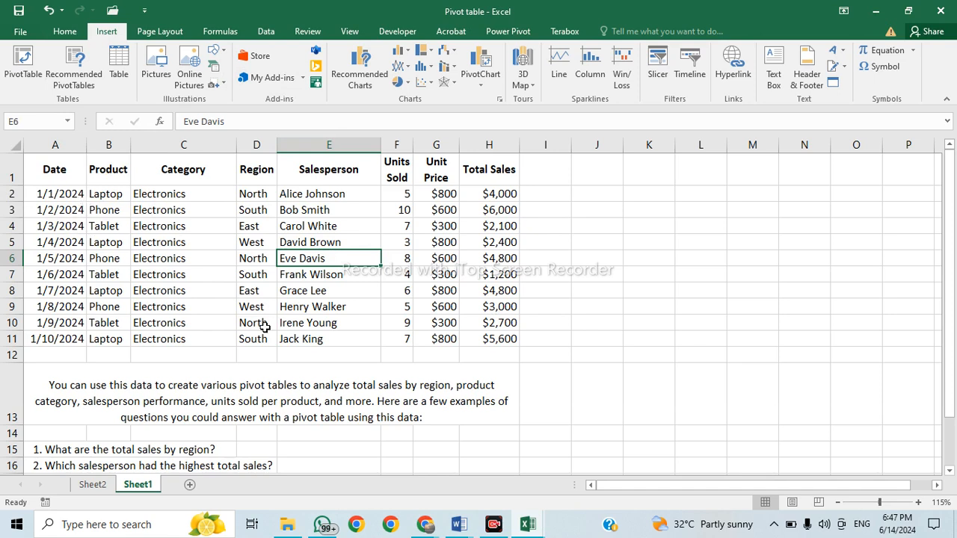
{"action": "left_click_drag", "start_coordinate": [55, 170], "coordinate": [495, 337]}
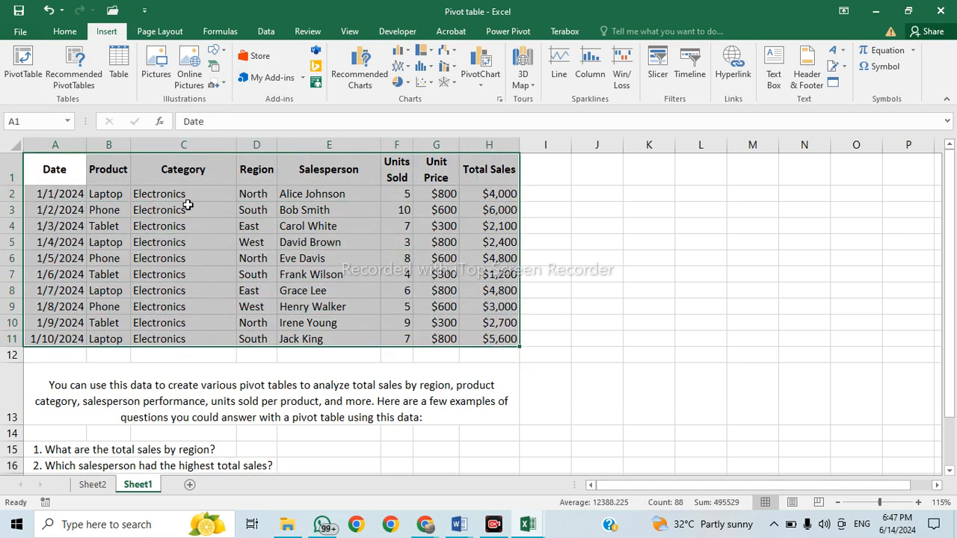
Read the note below the sales data and its example questions, ending on the question about total sales by region.
{"action": "left_click", "coordinate": [117, 385]}
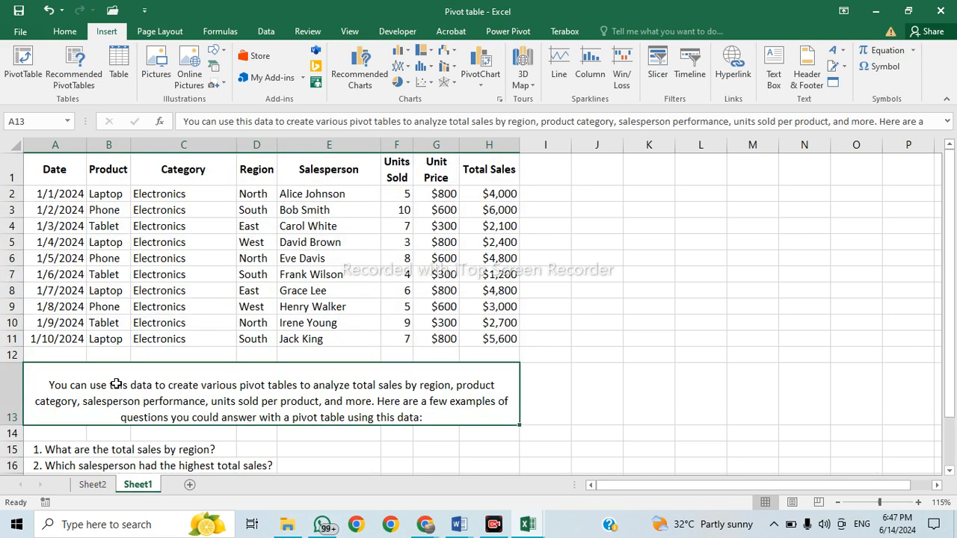
{"action": "scroll", "coordinate": [117, 384], "scroll_direction": "down", "scroll_amount": 1}
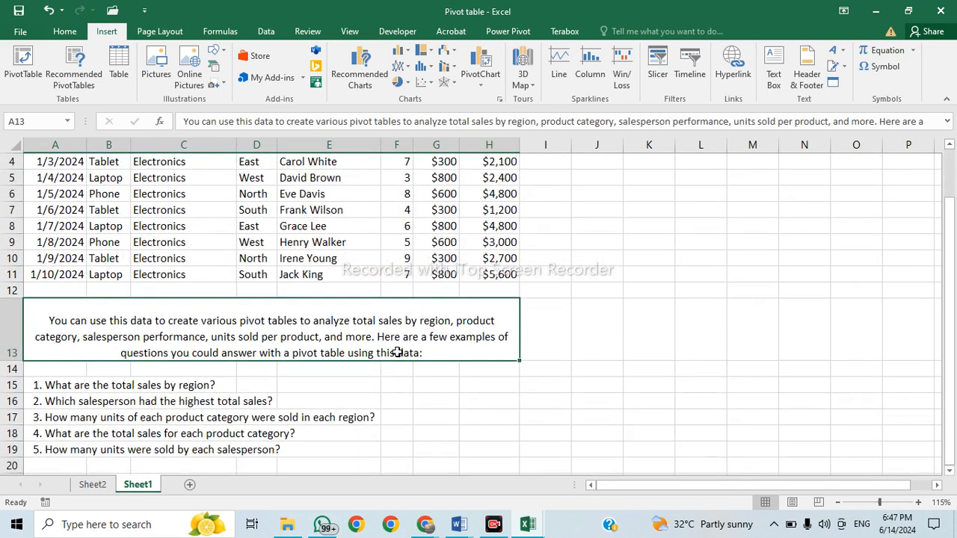
{"action": "scroll", "coordinate": [152, 420], "scroll_direction": "down", "scroll_amount": 1}
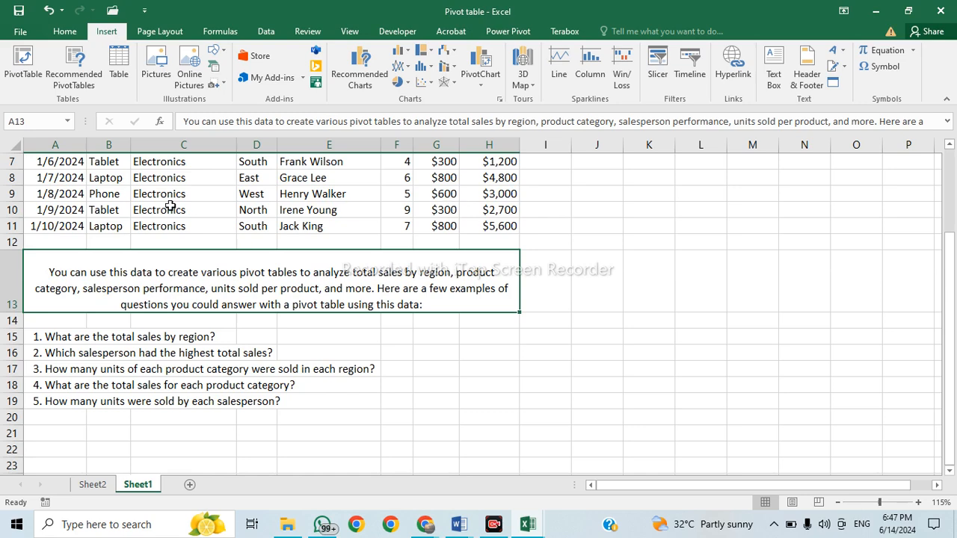
{"action": "scroll", "coordinate": [154, 198], "scroll_direction": "up", "scroll_amount": 1}
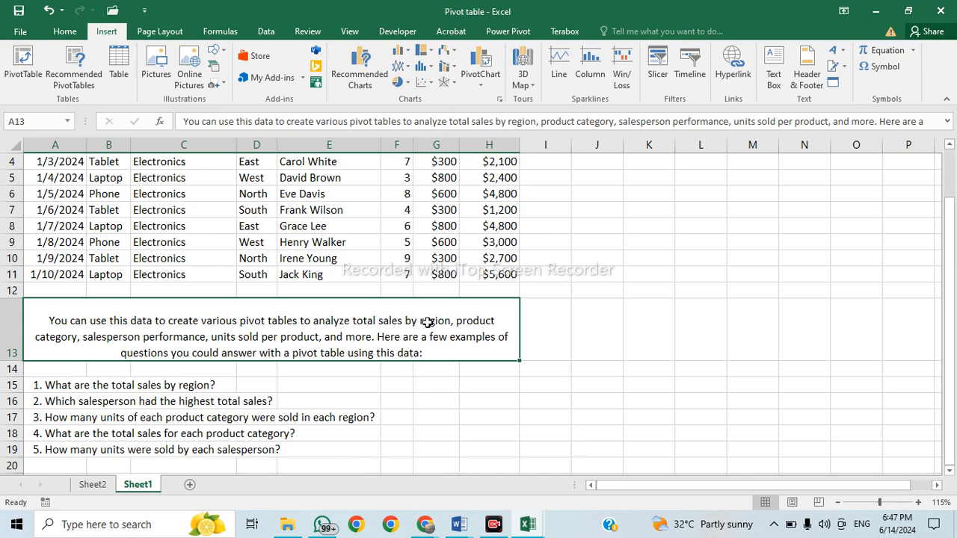
{"action": "scroll", "coordinate": [232, 286], "scroll_direction": "up", "scroll_amount": 1}
{"action": "scroll", "coordinate": [231, 287], "scroll_direction": "up", "scroll_amount": 1}
{"action": "left_click", "coordinate": [258, 179]}
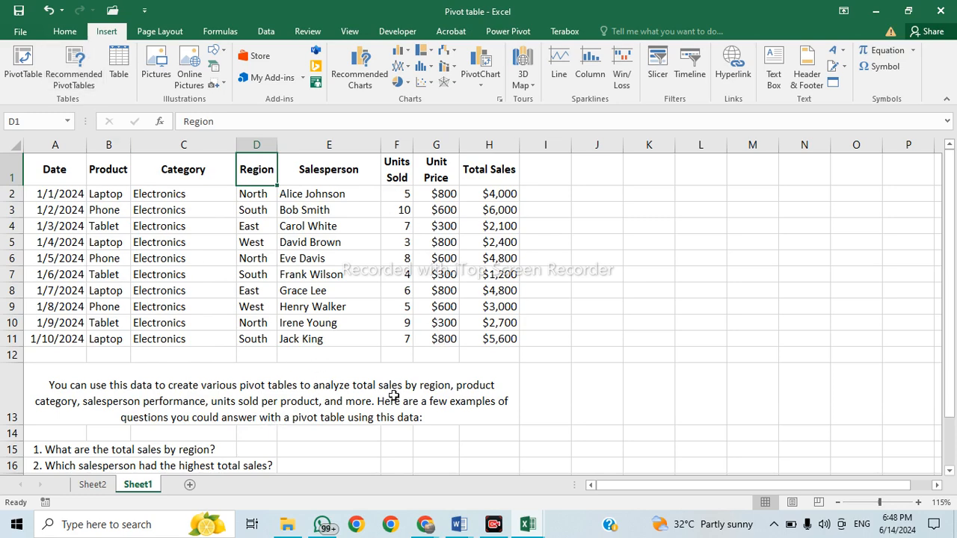
{"action": "scroll", "coordinate": [351, 423], "scroll_direction": "down", "scroll_amount": 1}
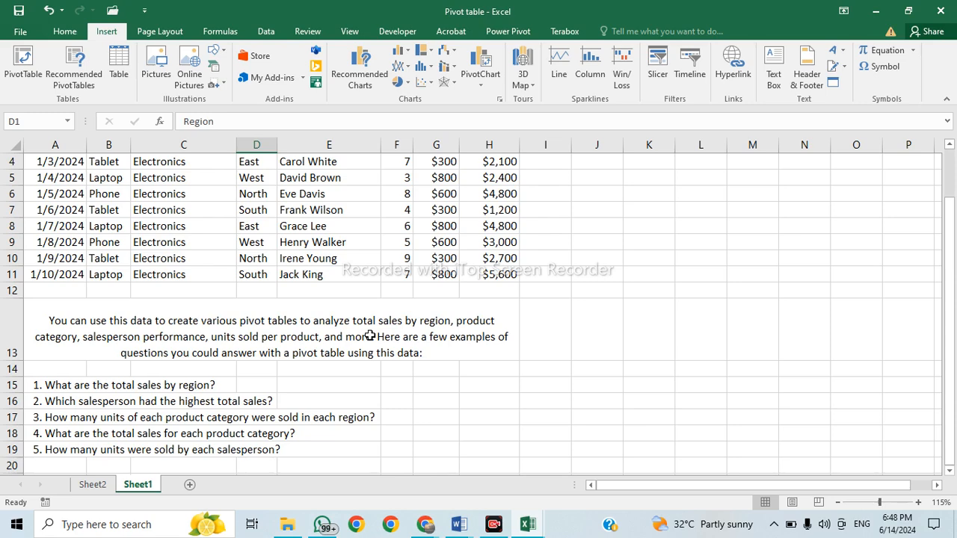
{"action": "scroll", "coordinate": [178, 415], "scroll_direction": "down", "scroll_amount": 1}
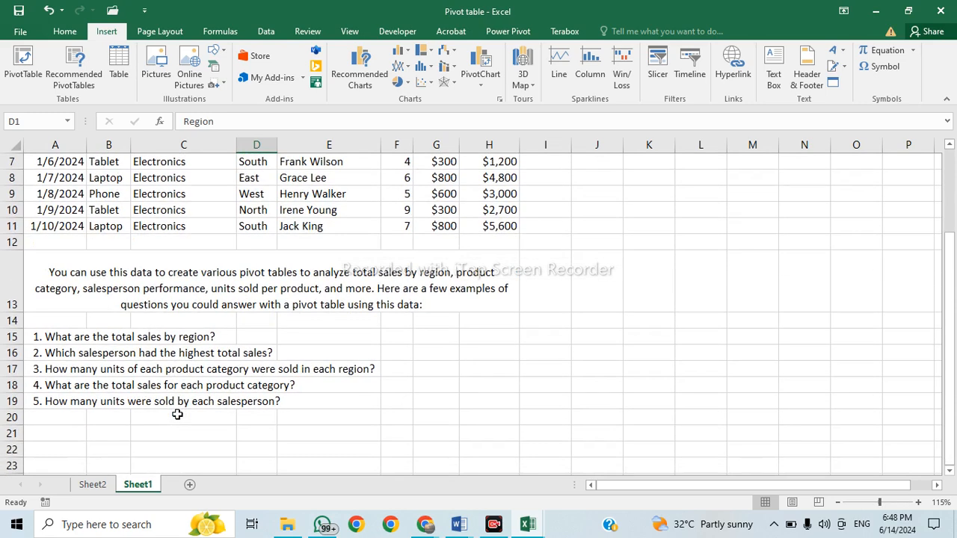
{"action": "left_click", "coordinate": [75, 338]}
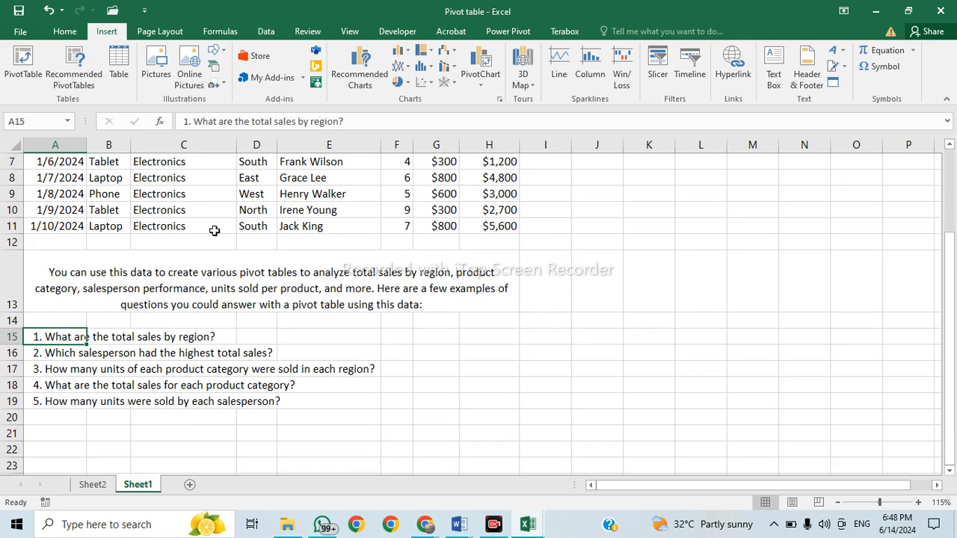
Examine the entries in the Region column of the sales data row by row.
{"action": "scroll", "coordinate": [215, 230], "scroll_direction": "up", "scroll_amount": 2}
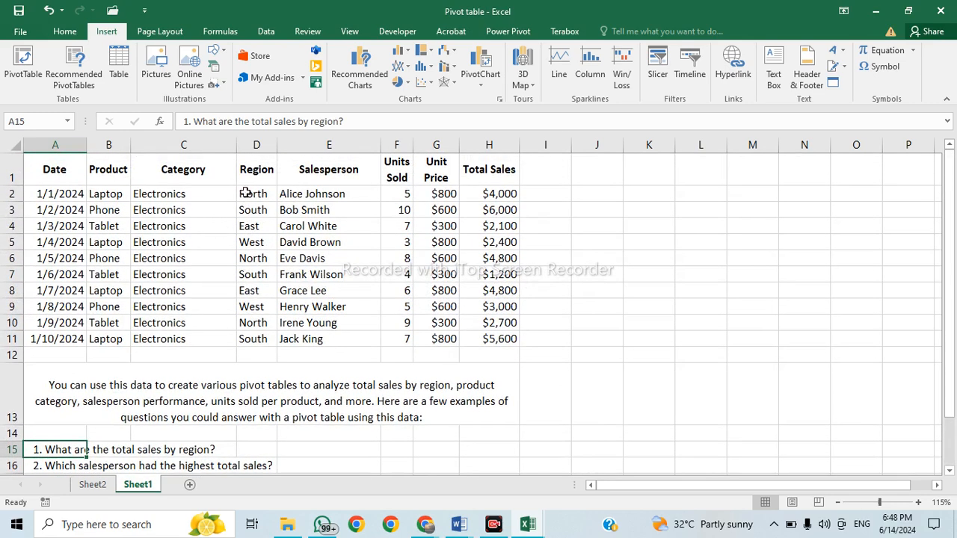
{"action": "left_click", "coordinate": [245, 193]}
{"action": "left_click", "coordinate": [256, 168]}
{"action": "left_click", "coordinate": [260, 214]}
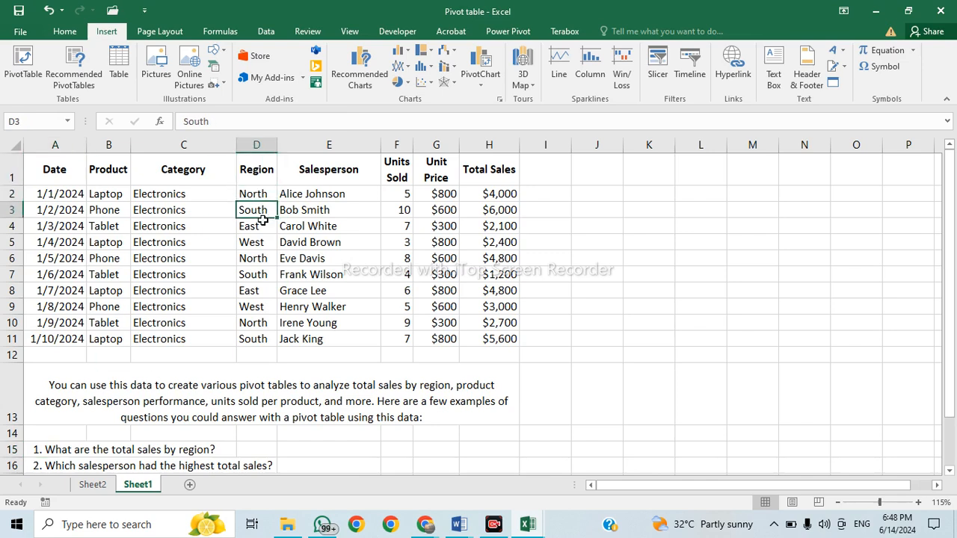
{"action": "left_click", "coordinate": [262, 229]}
{"action": "left_click", "coordinate": [260, 243]}
{"action": "left_click", "coordinate": [261, 258]}
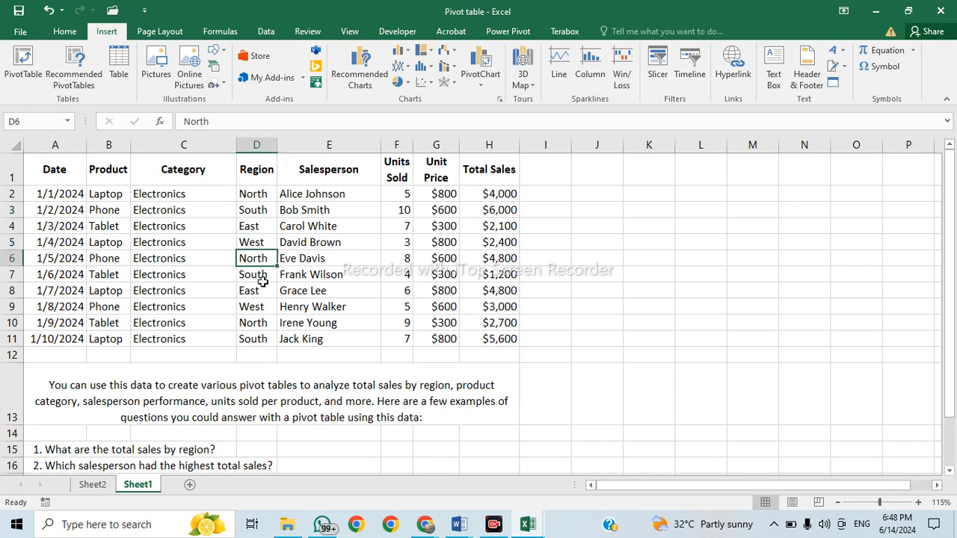
{"action": "left_click", "coordinate": [261, 275]}
{"action": "left_click", "coordinate": [260, 296]}
{"action": "left_click", "coordinate": [257, 309]}
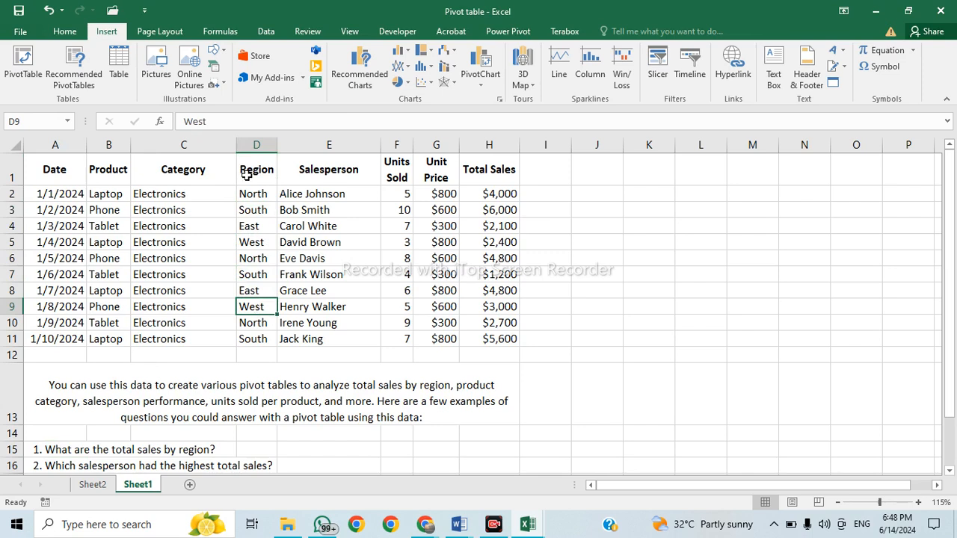
{"action": "left_click", "coordinate": [255, 197]}
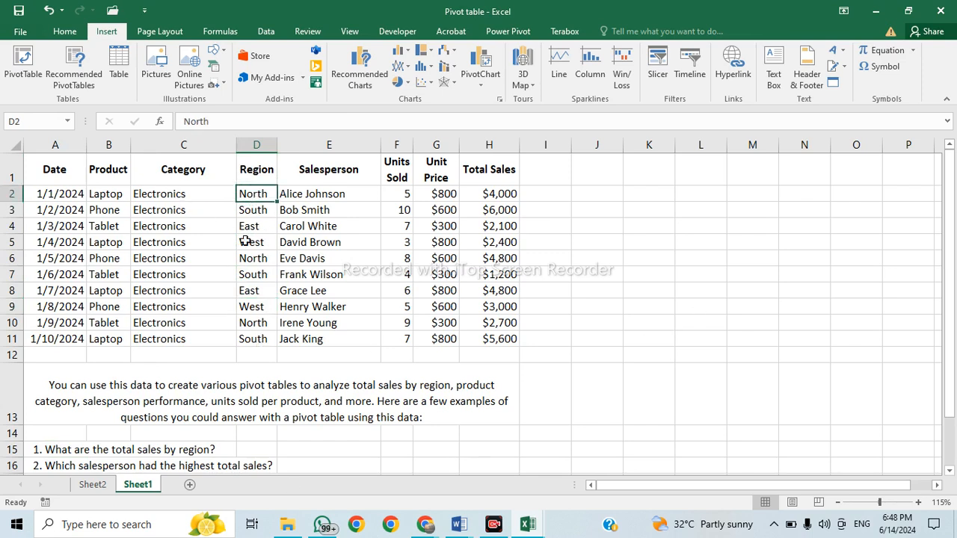
{"action": "left_click", "coordinate": [315, 258]}
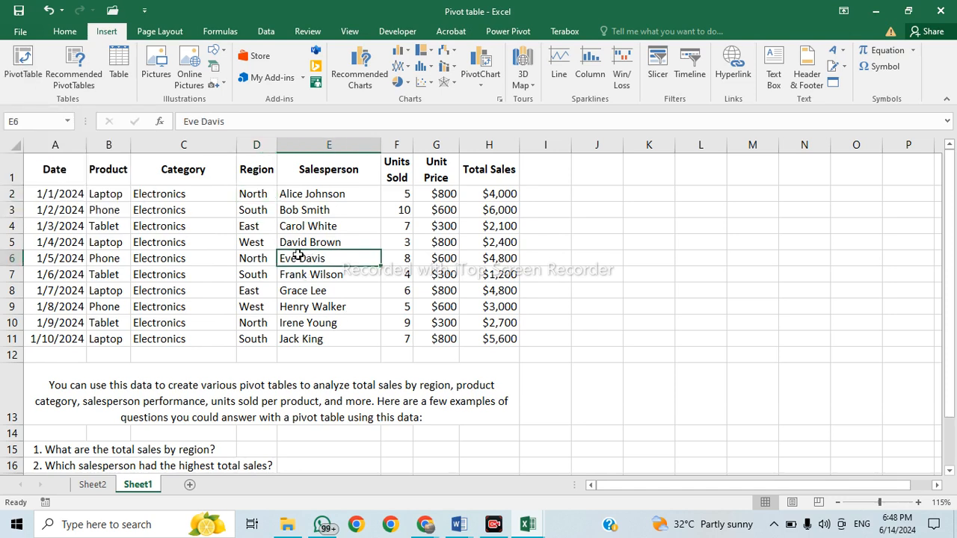
Create a PivotTable on a new worksheet from the sales data range Sheet1!$A$1:$H$11.
{"action": "left_click", "coordinate": [59, 172]}
{"action": "left_click_drag", "start_coordinate": [242, 240], "coordinate": [481, 341]}
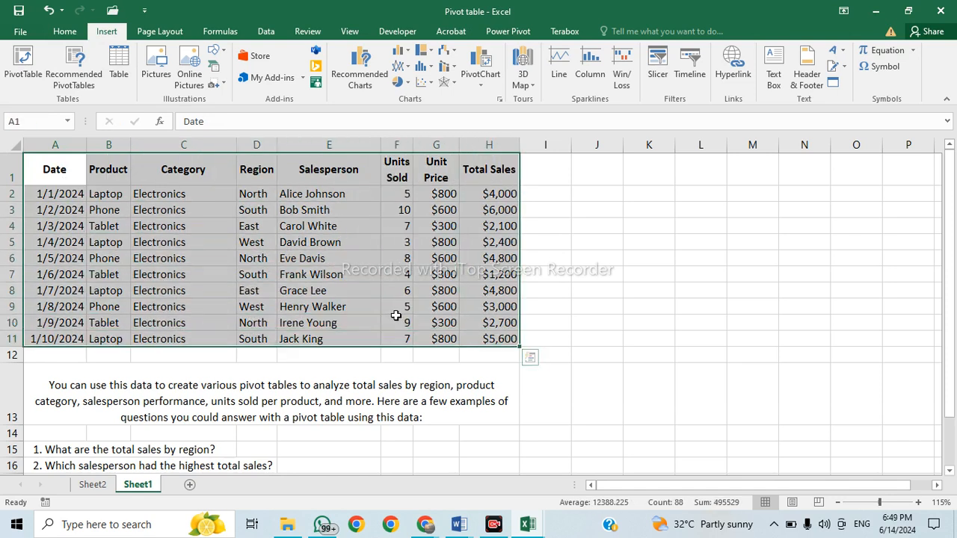
{"action": "left_click", "coordinate": [24, 66]}
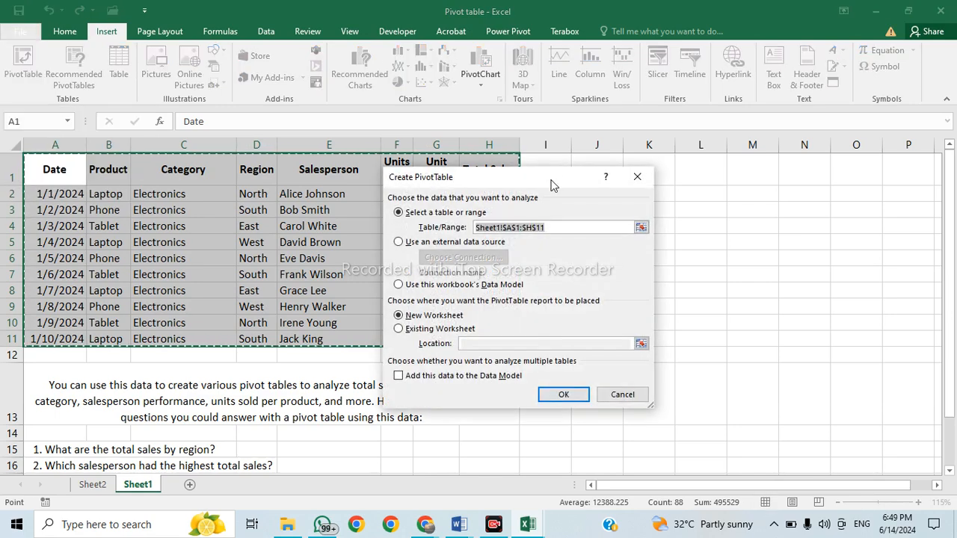
{"action": "left_click_drag", "start_coordinate": [499, 176], "coordinate": [638, 161]}
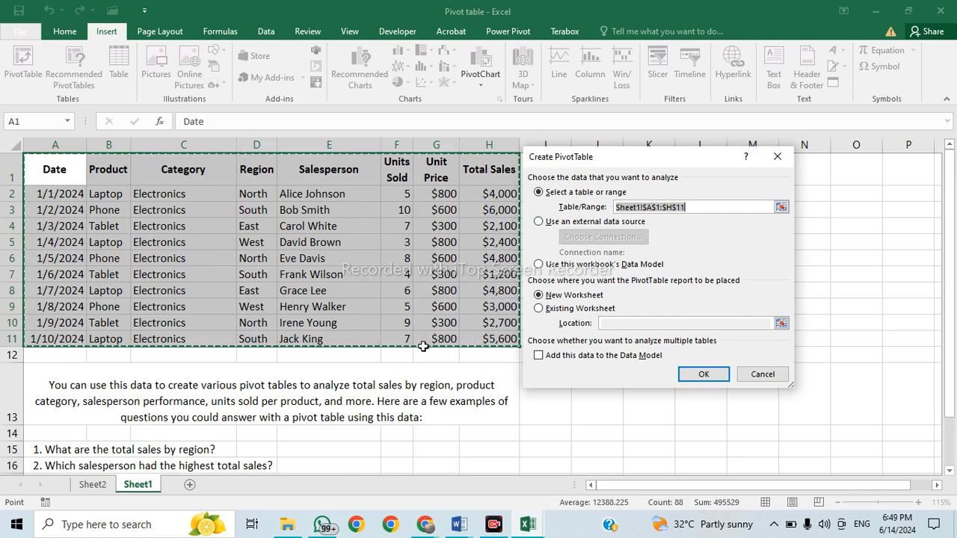
{"action": "left_click", "coordinate": [780, 207]}
{"action": "left_click", "coordinate": [72, 173]}
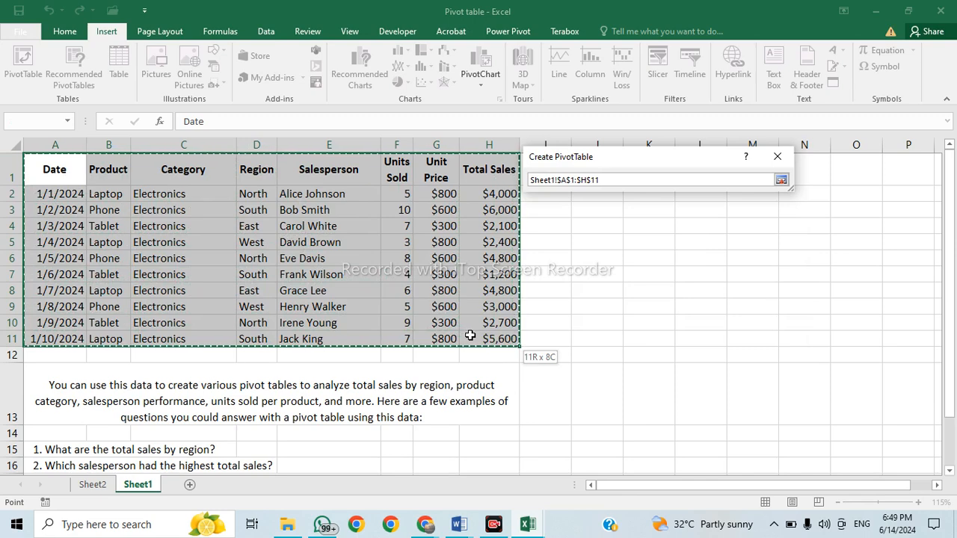
{"action": "left_click_drag", "start_coordinate": [469, 336], "coordinate": [469, 336]}
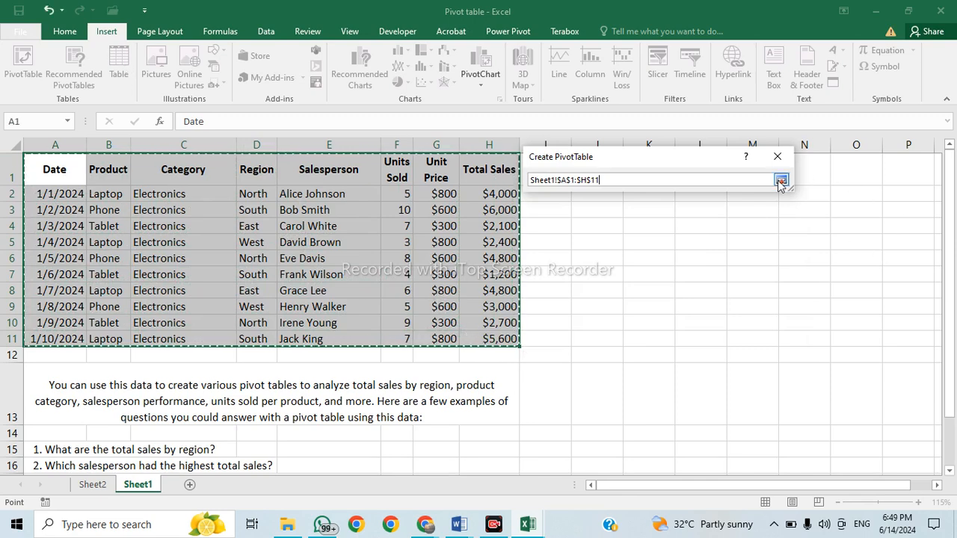
{"action": "left_click", "coordinate": [781, 182]}
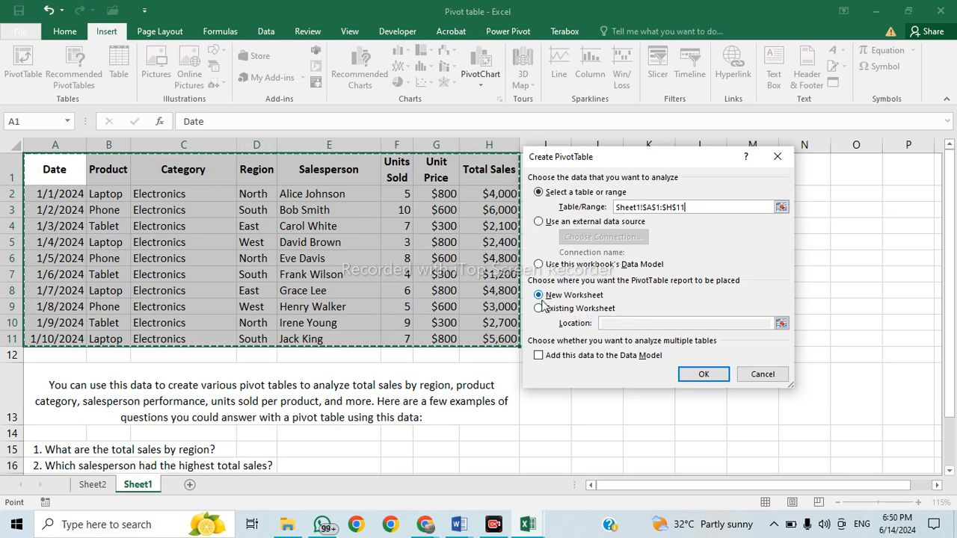
{"action": "left_click", "coordinate": [704, 374]}
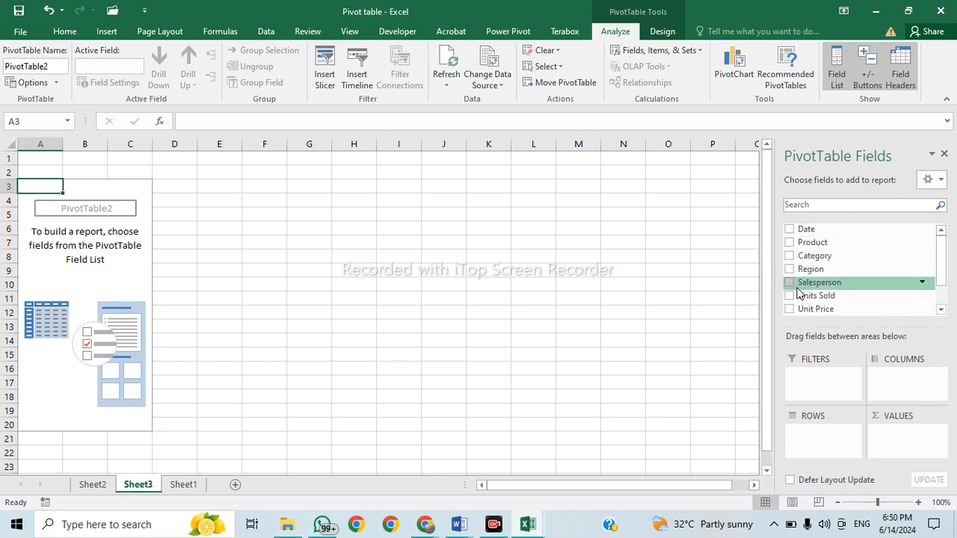
Compare the column headers on Sheet1 with the full list of PivotTable fields on Sheet3.
{"action": "left_click", "coordinate": [186, 487]}
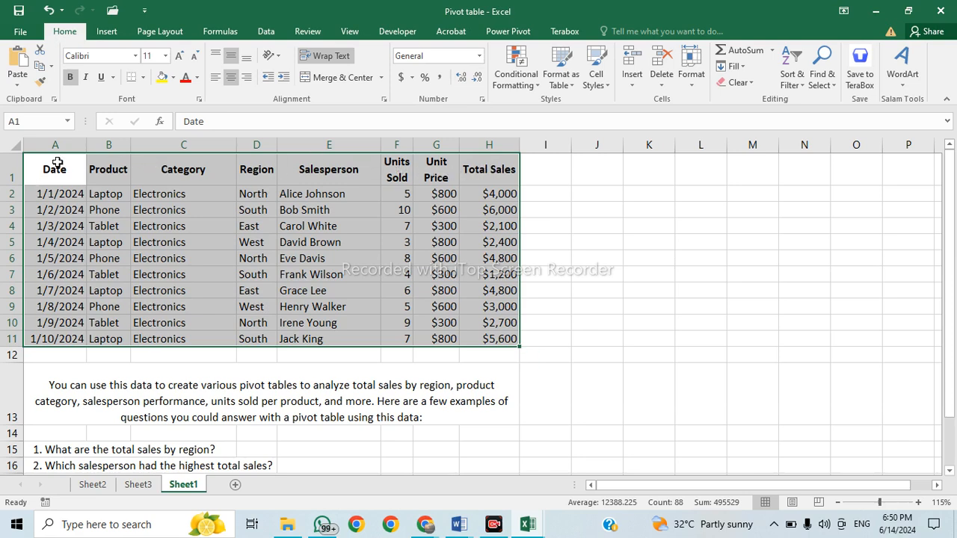
{"action": "left_click", "coordinate": [138, 485]}
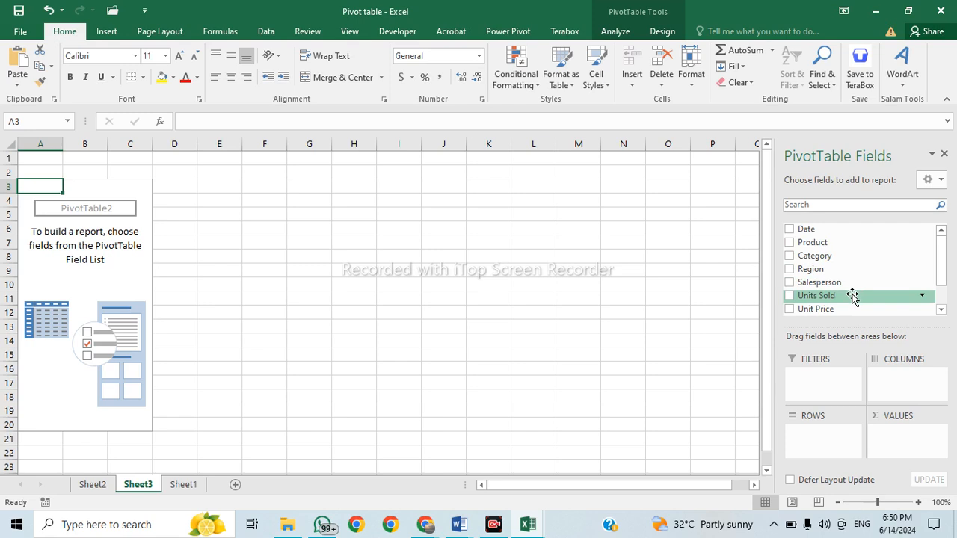
{"action": "left_click", "coordinate": [941, 309]}
{"action": "left_click", "coordinate": [941, 310]}
{"action": "left_click", "coordinate": [941, 309]}
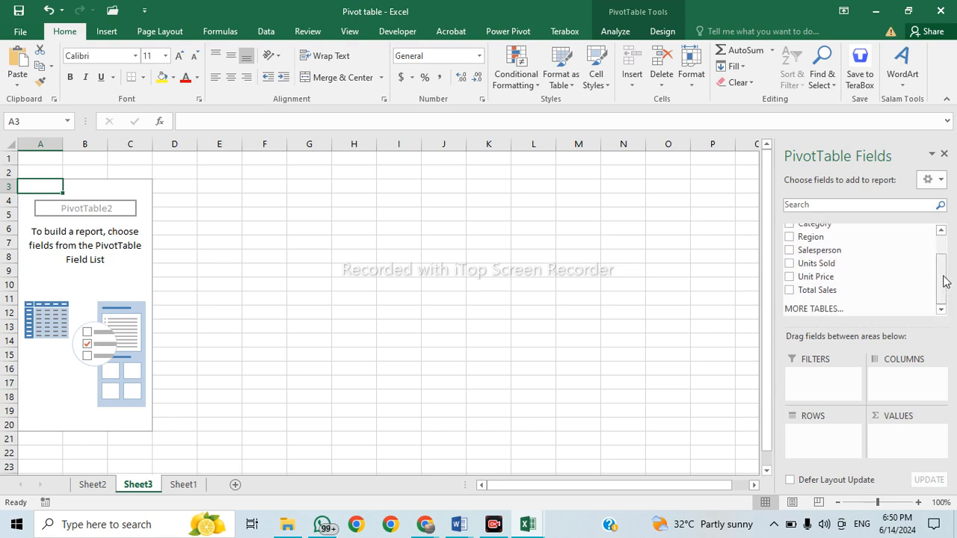
{"action": "left_click_drag", "start_coordinate": [944, 282], "coordinate": [951, 255]}
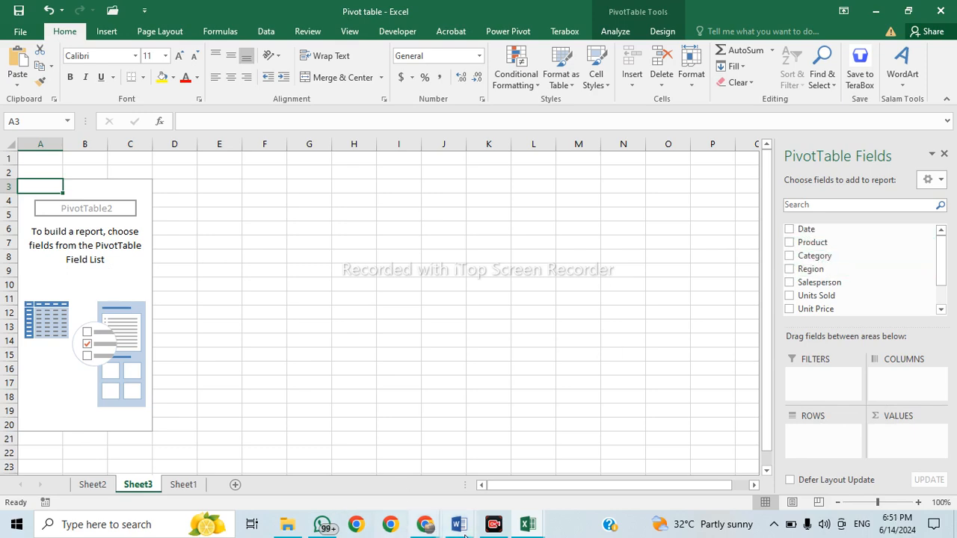
Return to Sheet1 and review the example questions below the sales data.
{"action": "left_click", "coordinate": [172, 483]}
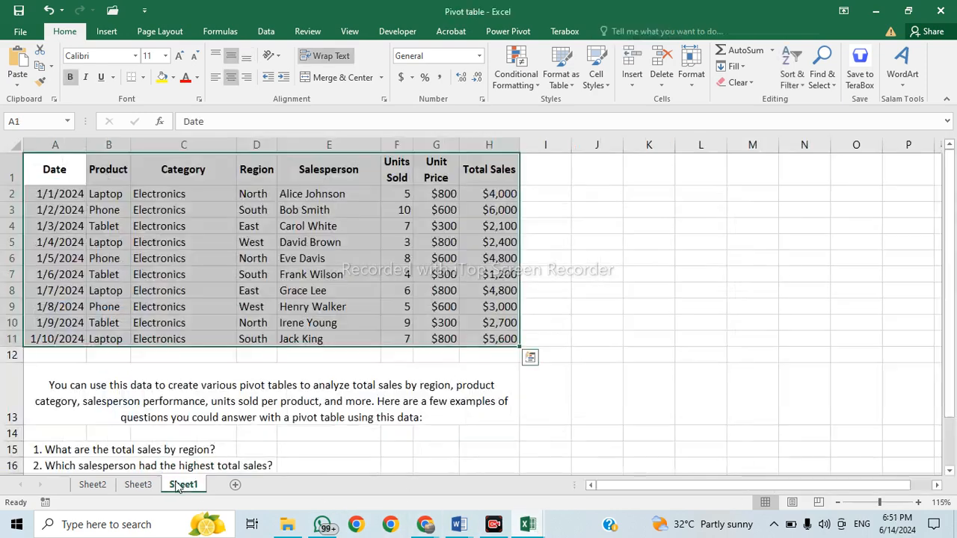
{"action": "scroll", "coordinate": [93, 430], "scroll_direction": "down", "scroll_amount": 1}
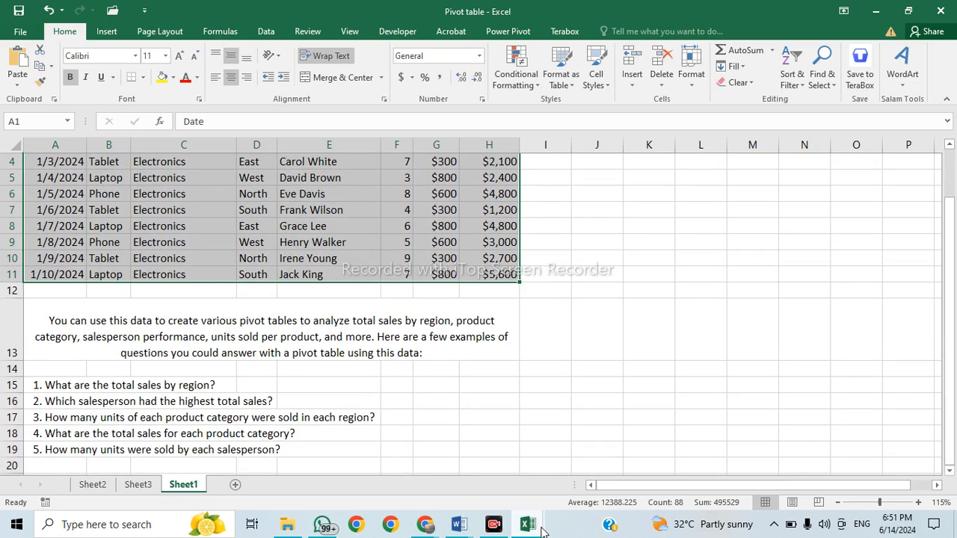
On Sheet3, add Region as a report filter of the PivotTable and filter it to East.
{"action": "left_click", "coordinate": [150, 487]}
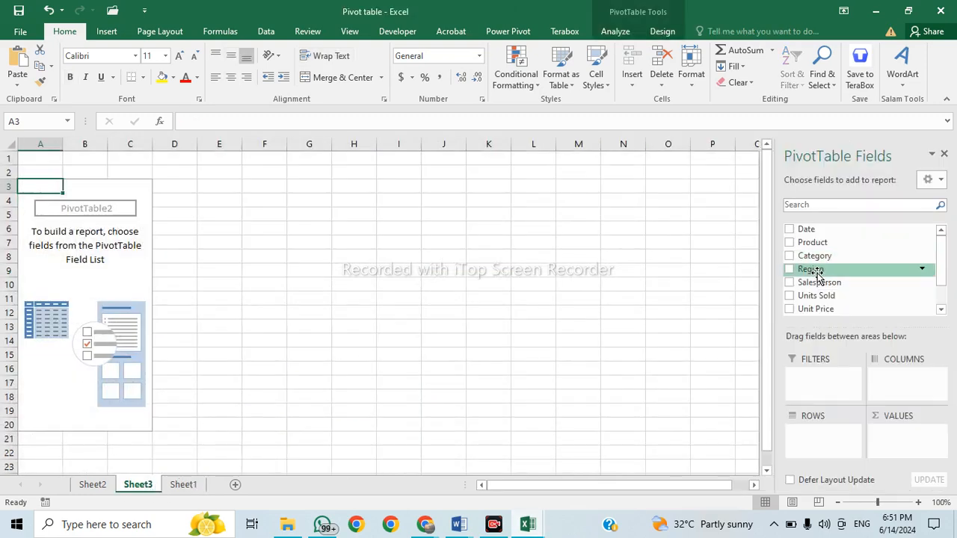
{"action": "left_click_drag", "start_coordinate": [817, 275], "coordinate": [822, 384]}
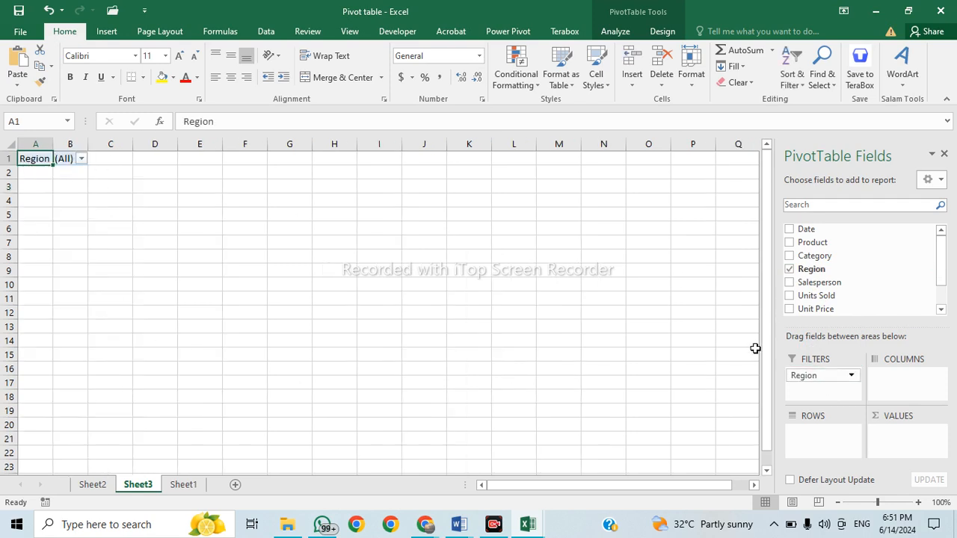
{"action": "left_click", "coordinate": [81, 159]}
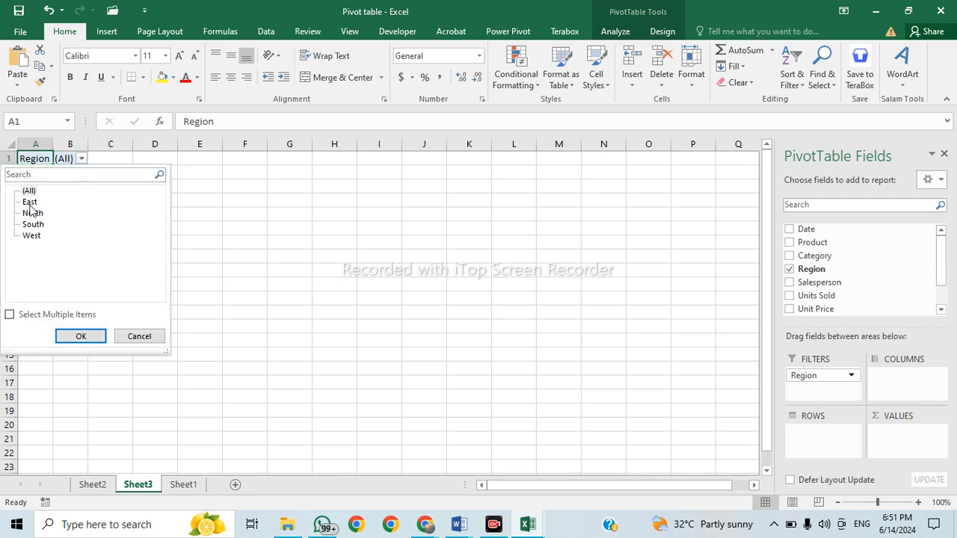
{"action": "left_click", "coordinate": [30, 203]}
{"action": "left_click", "coordinate": [103, 337]}
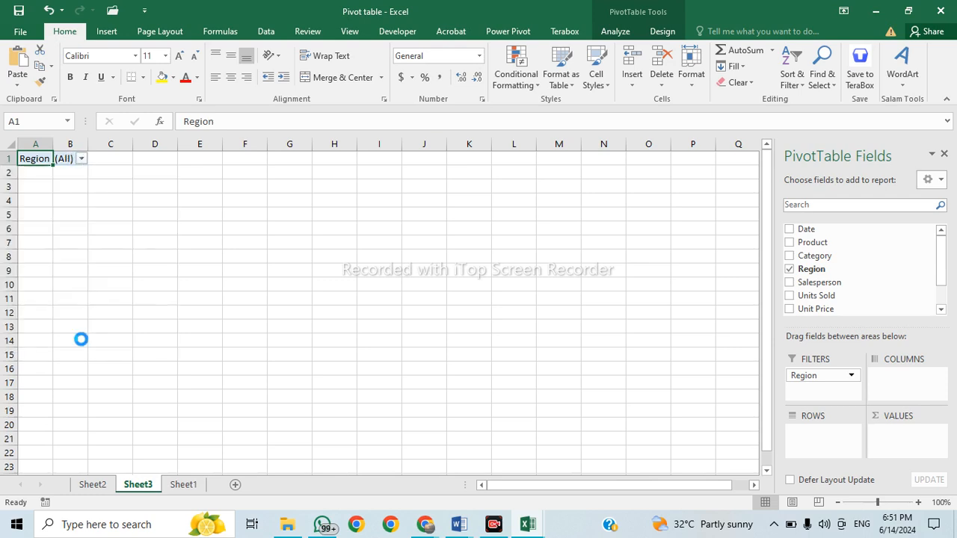
{"action": "left_click", "coordinate": [80, 159]}
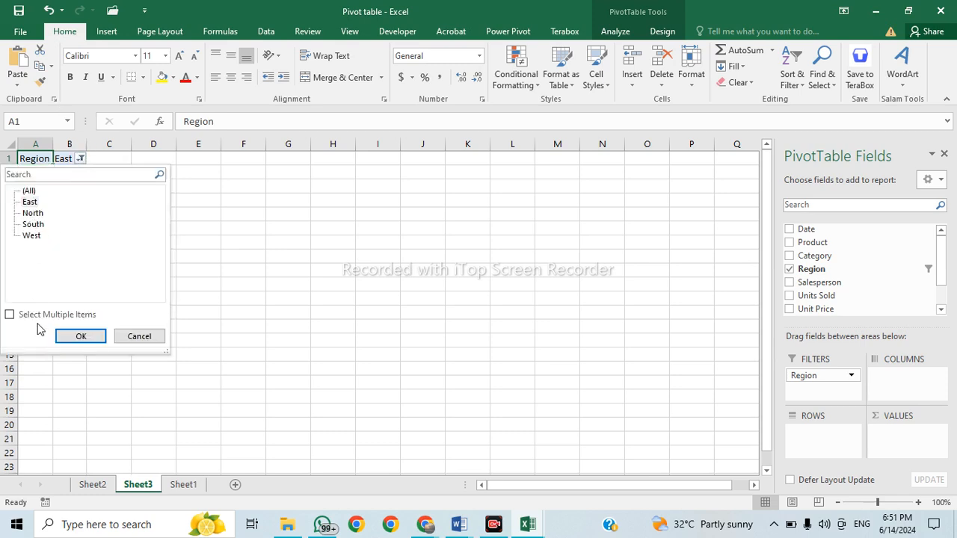
{"action": "left_click", "coordinate": [82, 335]}
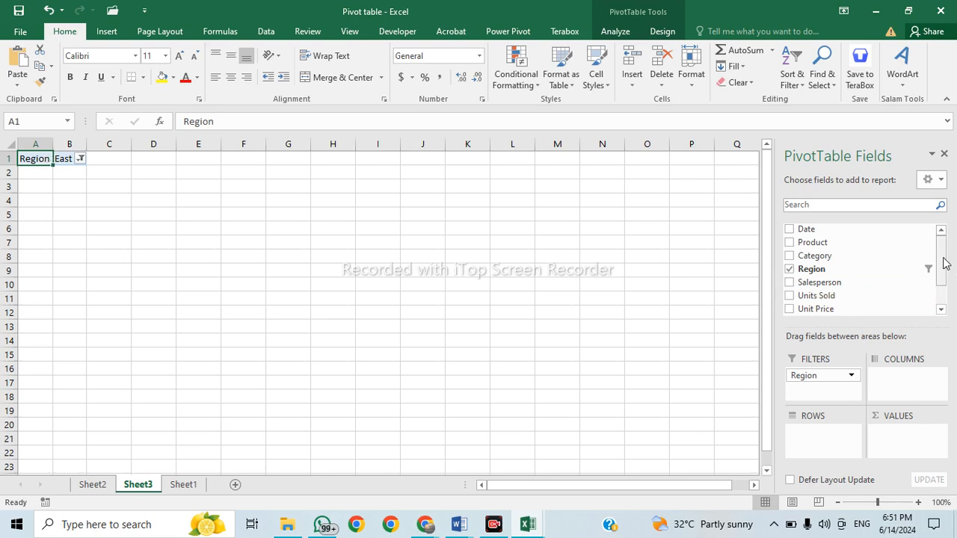
Add Total Sales to the PivotTable values and switch the Region filter to North.
{"action": "scroll", "coordinate": [940, 269], "scroll_direction": "down", "scroll_amount": 1}
{"action": "left_click_drag", "start_coordinate": [806, 292], "coordinate": [892, 435]}
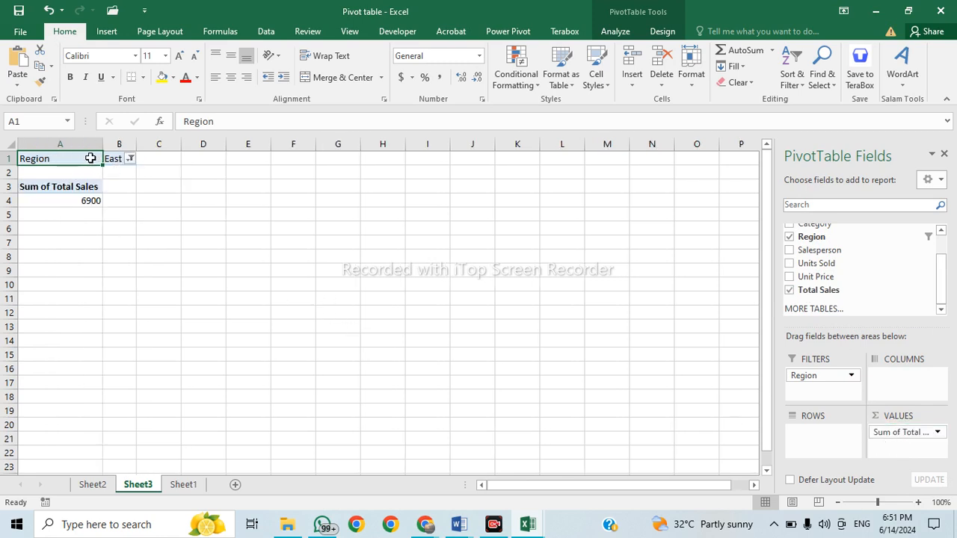
{"action": "left_click", "coordinate": [130, 159]}
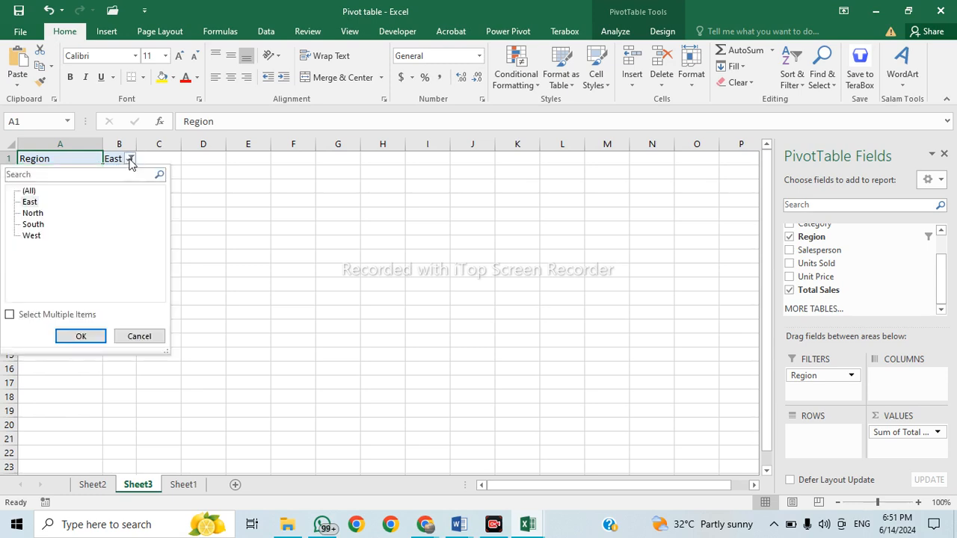
{"action": "left_click", "coordinate": [37, 213]}
{"action": "left_click", "coordinate": [81, 336]}
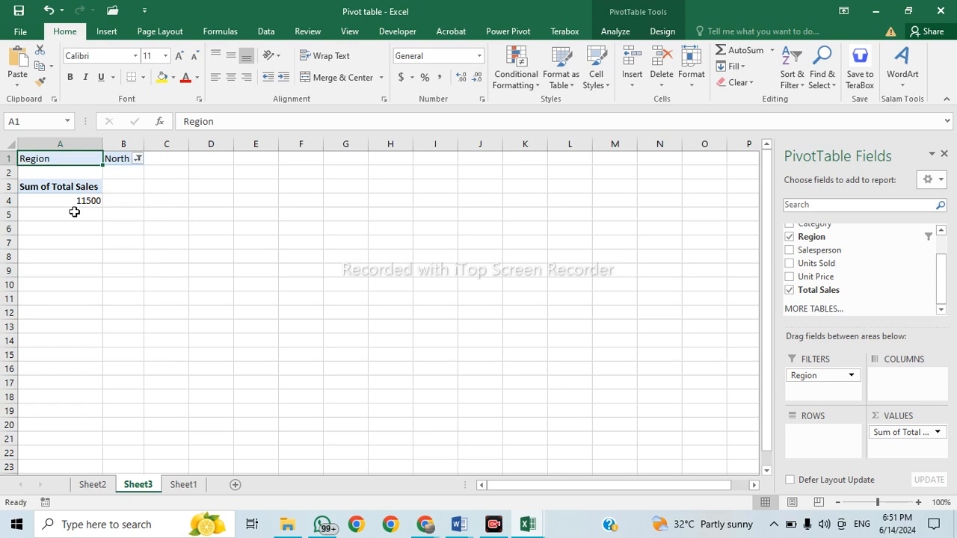
{"action": "left_click", "coordinate": [46, 188]}
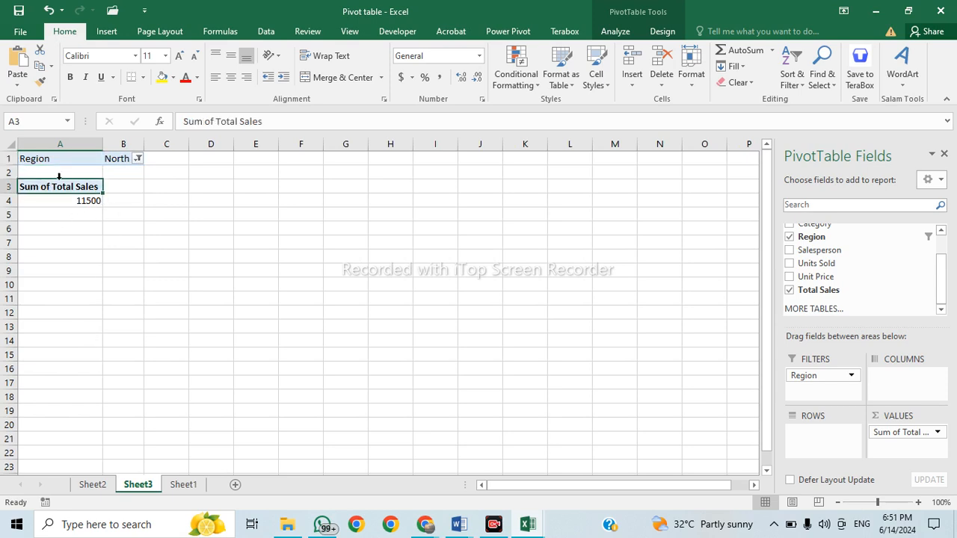
{"action": "left_click_drag", "start_coordinate": [54, 196], "coordinate": [132, 186]}
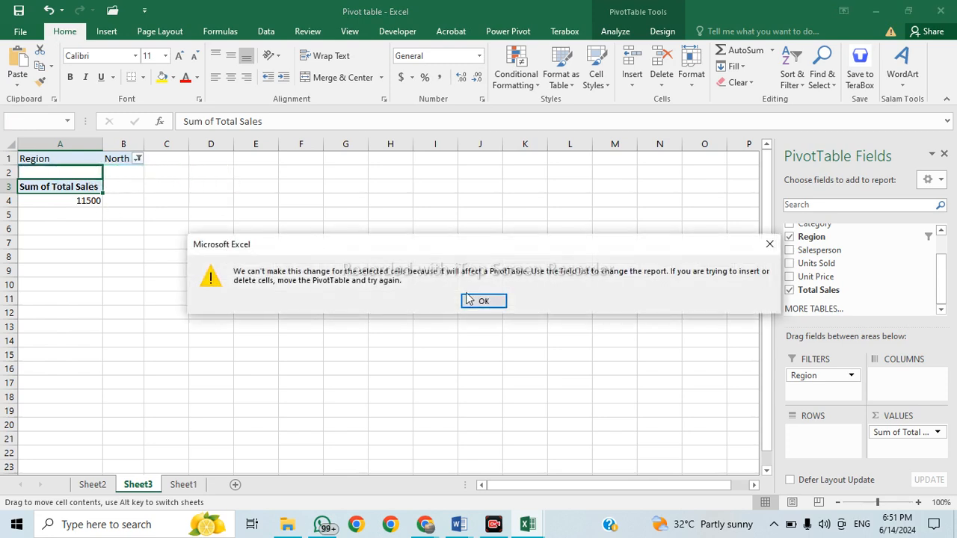
{"action": "left_click", "coordinate": [491, 303]}
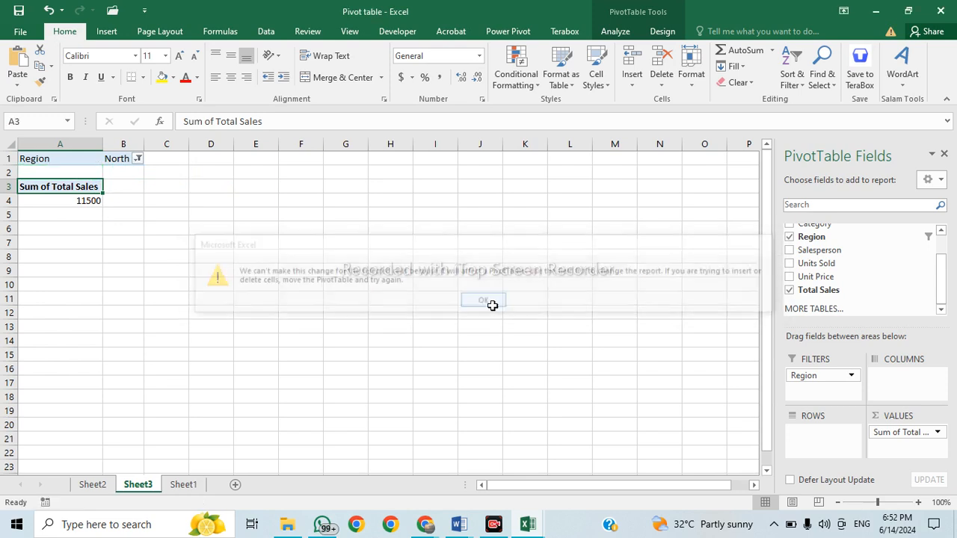
{"action": "left_click", "coordinate": [162, 199]}
Filter the PivotTable's Region to West, and move the Region field from the report filters to the rows.
{"action": "left_click", "coordinate": [137, 158]}
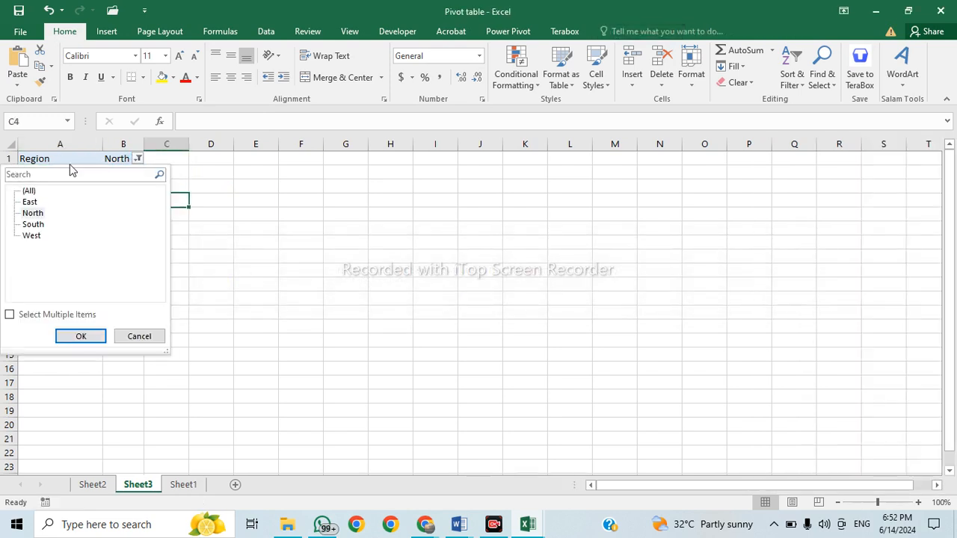
{"action": "left_click", "coordinate": [30, 236]}
{"action": "left_click", "coordinate": [81, 336]}
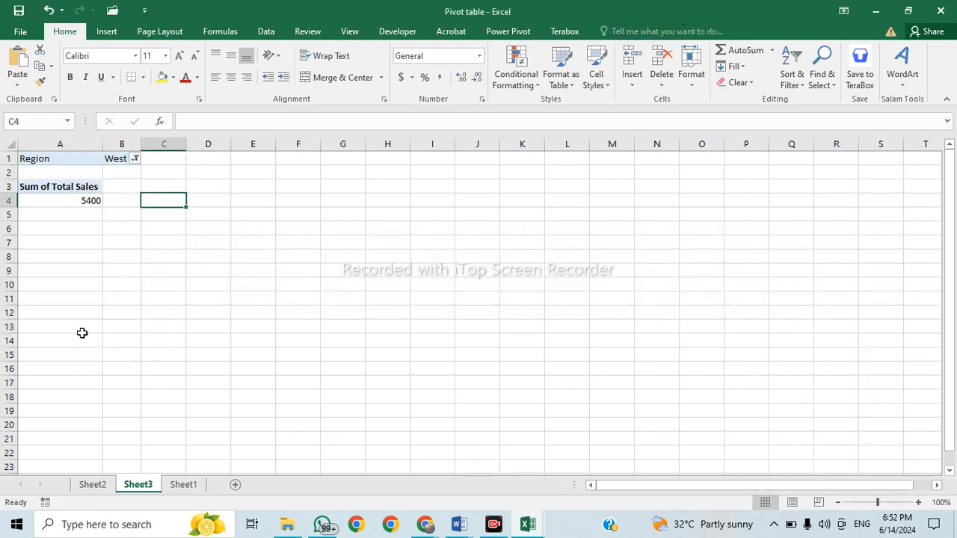
{"action": "left_click", "coordinate": [83, 159]}
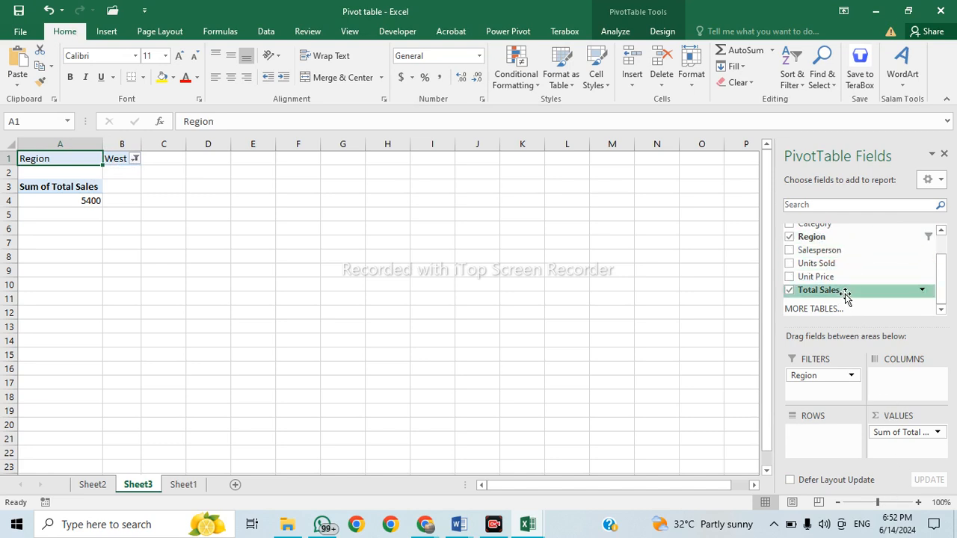
{"action": "left_click_drag", "start_coordinate": [842, 237], "coordinate": [825, 434]}
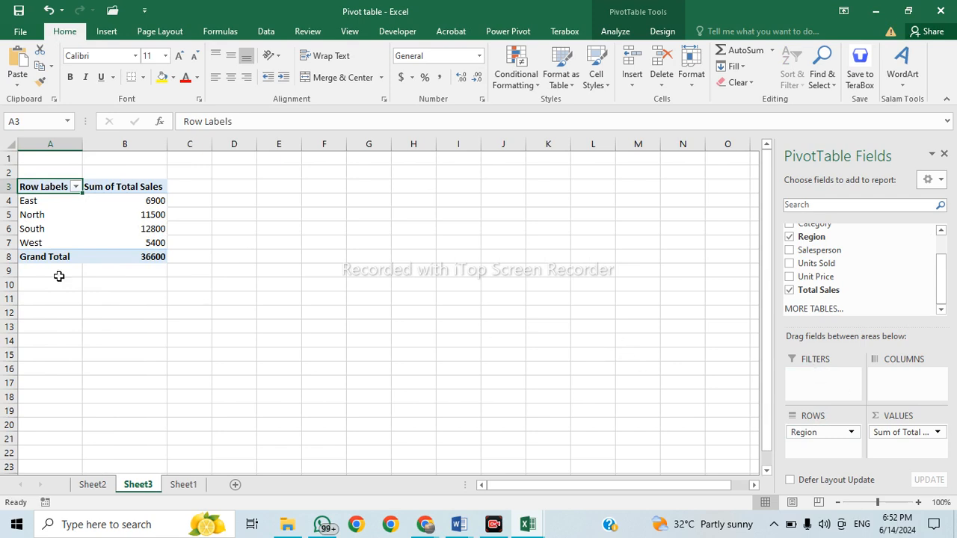
Place Region in the report filters again with East selected, and return the field to the rows.
{"action": "left_click_drag", "start_coordinate": [820, 436], "coordinate": [827, 389]}
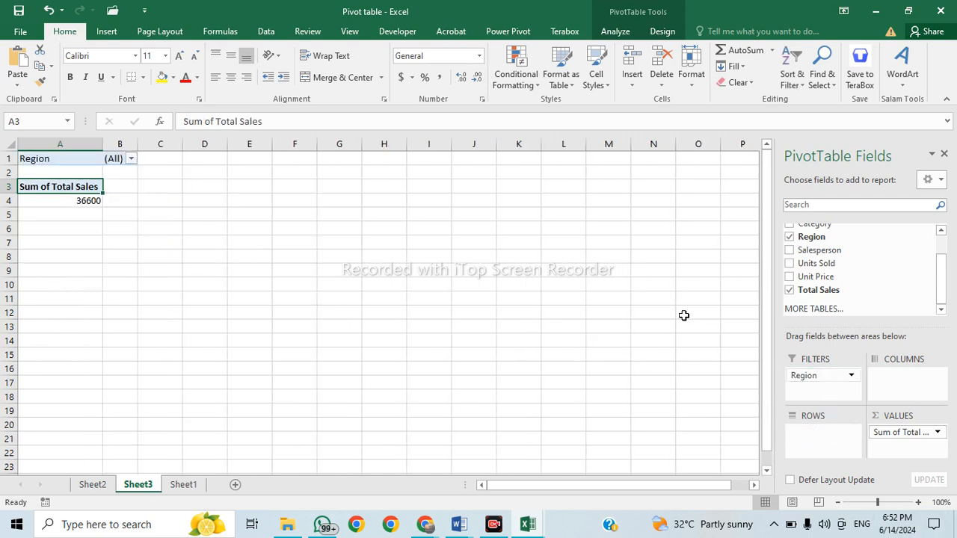
{"action": "left_click", "coordinate": [131, 159]}
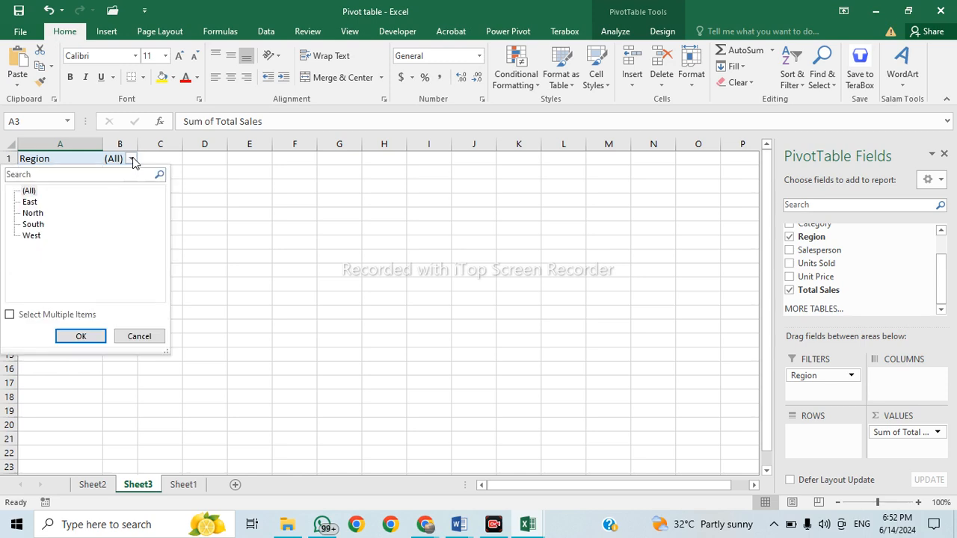
{"action": "left_click", "coordinate": [30, 202]}
{"action": "left_click", "coordinate": [85, 340]}
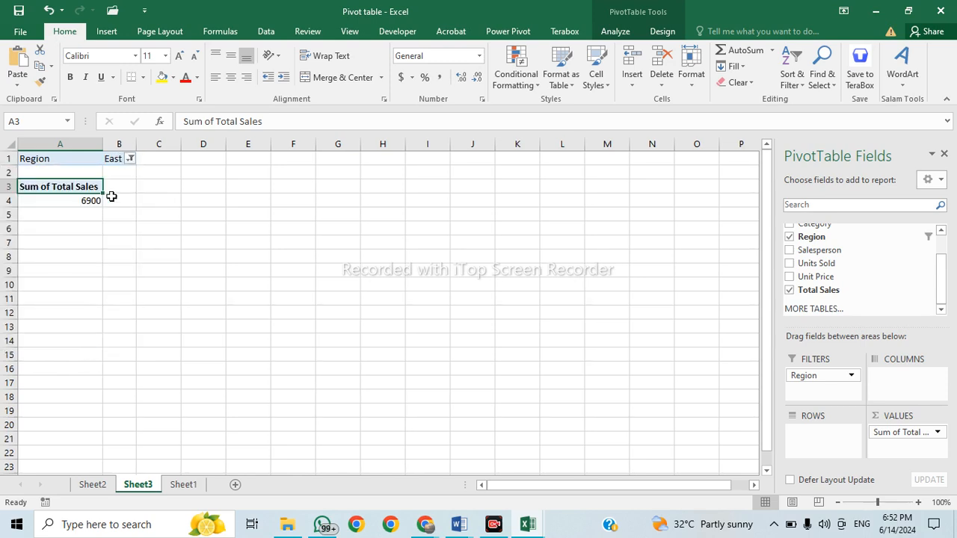
{"action": "mouse_move", "coordinate": [94, 202]}
{"action": "left_click_drag", "start_coordinate": [811, 381], "coordinate": [812, 435]}
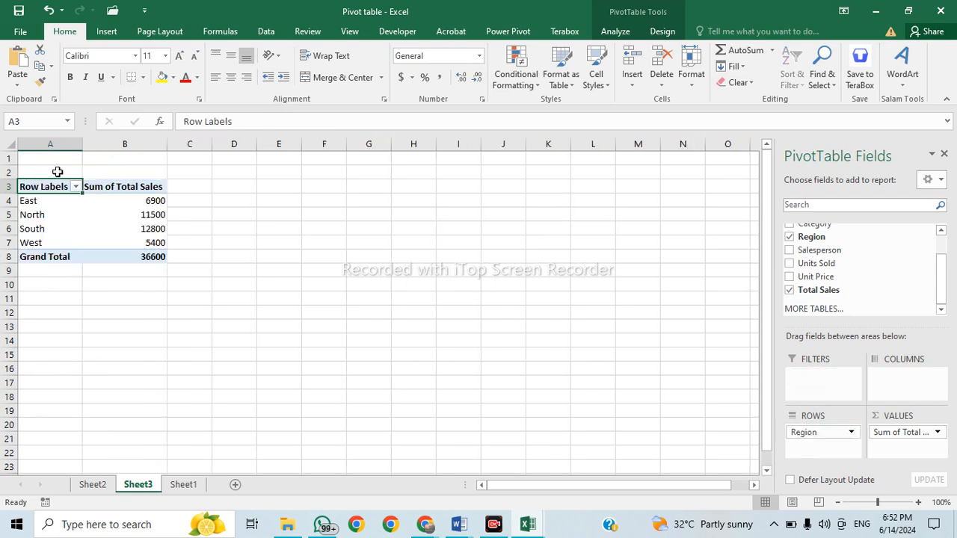
Compare the Region entries in the Sheet1 sales data with the total sales per region in the Sheet3 PivotTable.
{"action": "left_click", "coordinate": [183, 486]}
{"action": "scroll", "coordinate": [250, 376], "scroll_direction": "up", "scroll_amount": 2}
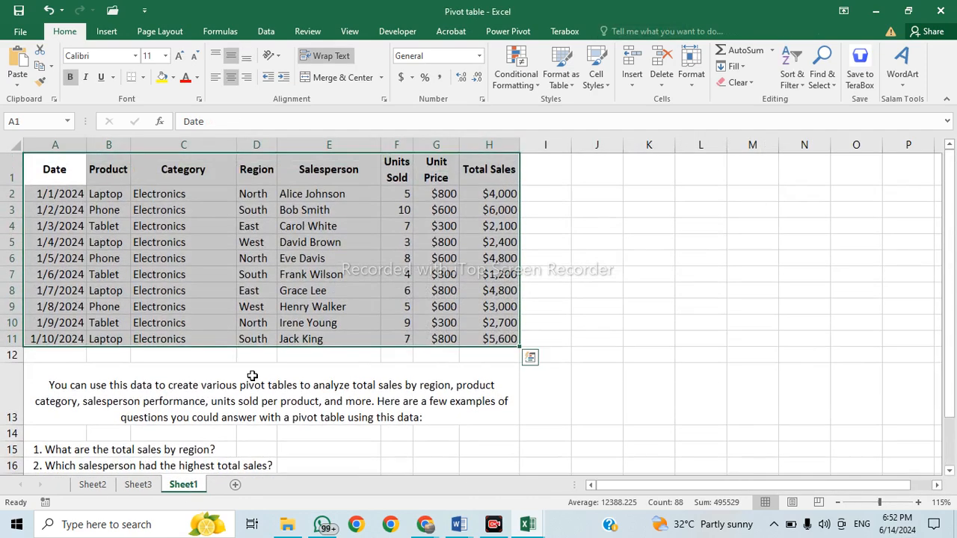
{"action": "left_click", "coordinate": [258, 195]}
{"action": "left_click_drag", "start_coordinate": [261, 192], "coordinate": [261, 323]}
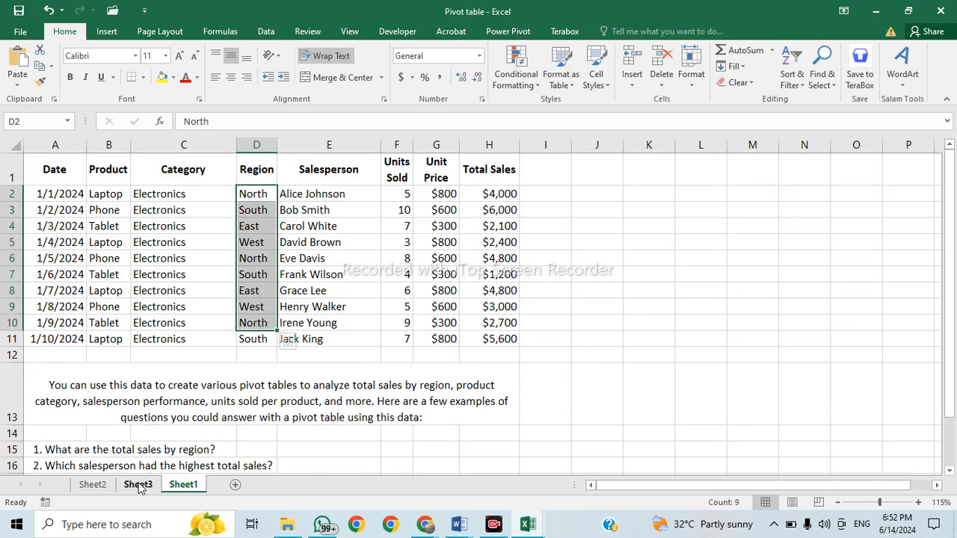
{"action": "left_click", "coordinate": [138, 484]}
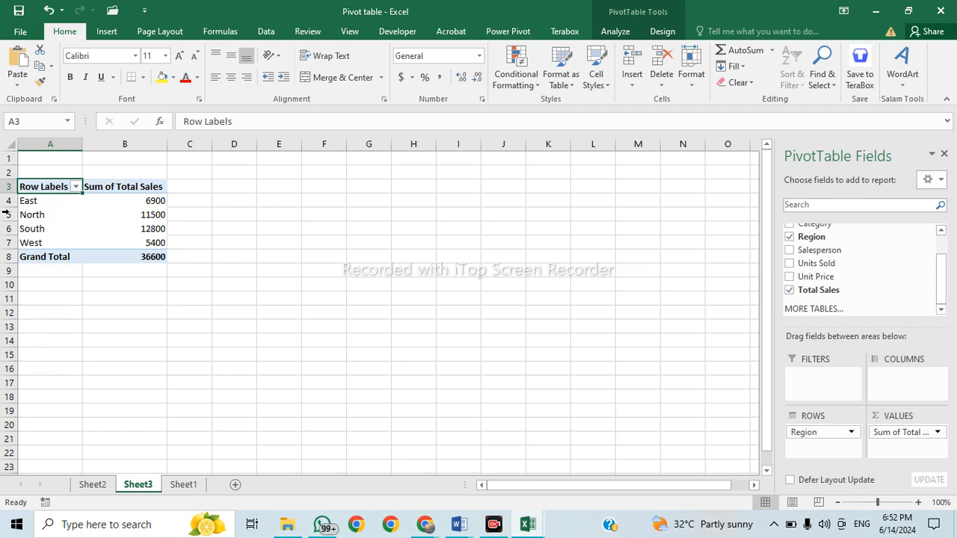
{"action": "left_click_drag", "start_coordinate": [26, 200], "coordinate": [157, 199]}
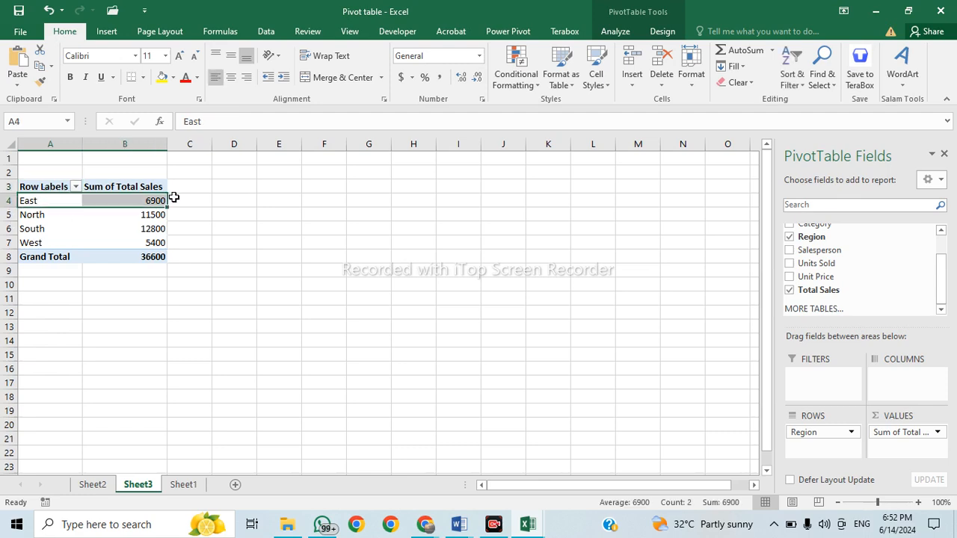
{"action": "left_click", "coordinate": [137, 197]}
{"action": "left_click", "coordinate": [52, 215]}
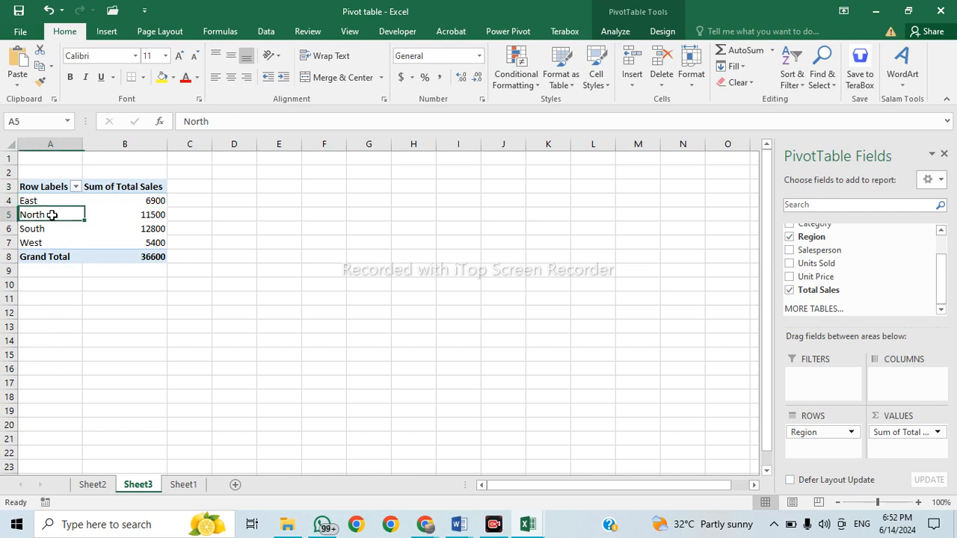
{"action": "left_click", "coordinate": [152, 214]}
{"action": "left_click", "coordinate": [126, 231]}
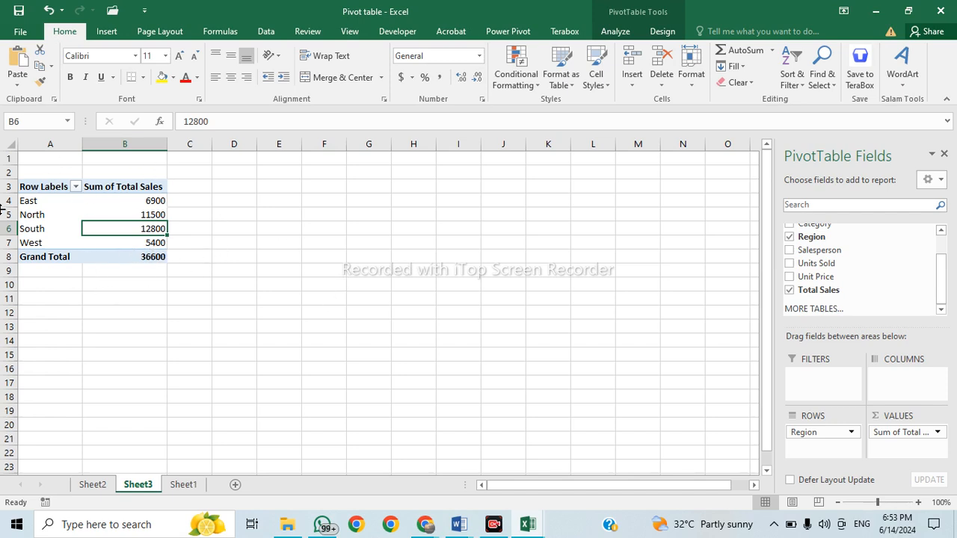
{"action": "left_click_drag", "start_coordinate": [47, 188], "coordinate": [165, 256]}
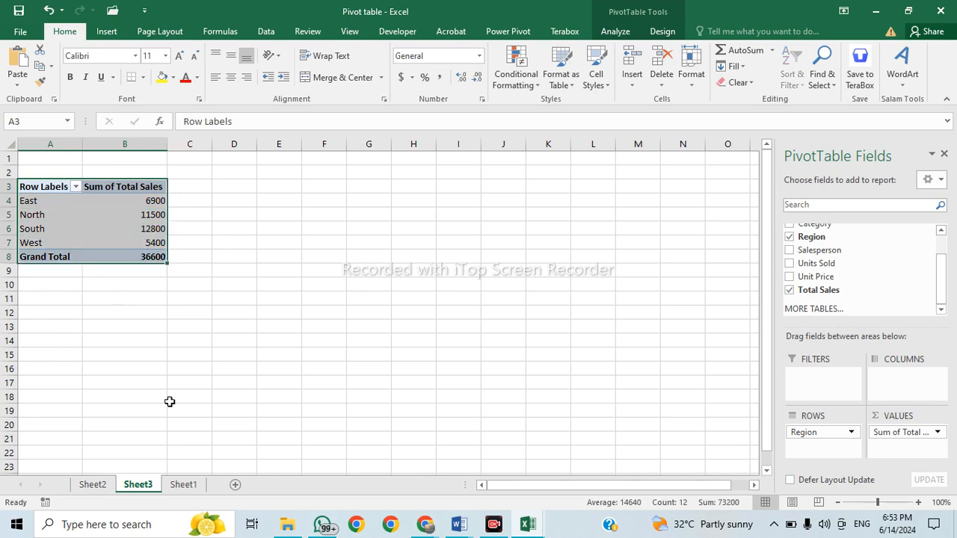
Review the salesperson, region, unit price and total sales entries on Sheet1 against the summarized PivotTable on Sheet3.
{"action": "left_click", "coordinate": [183, 484]}
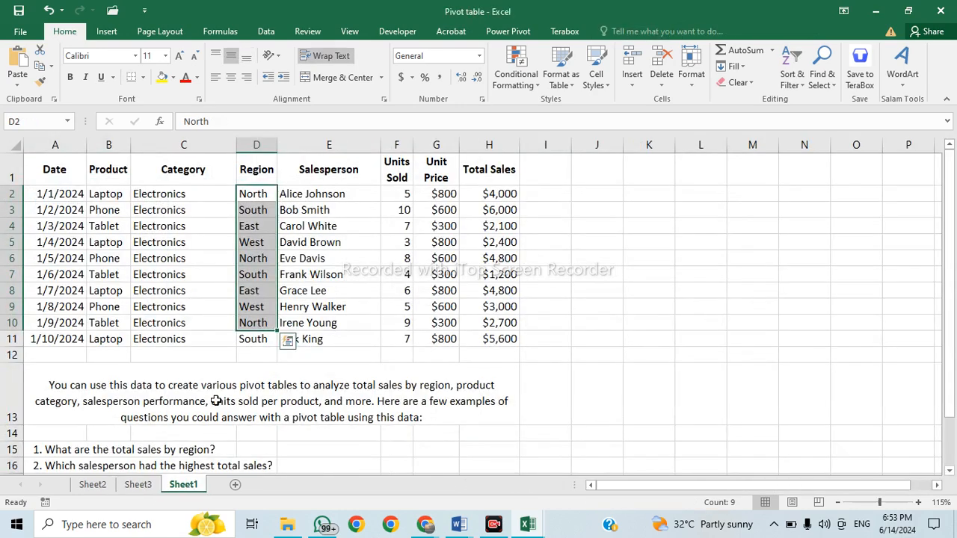
{"action": "left_click", "coordinate": [316, 258]}
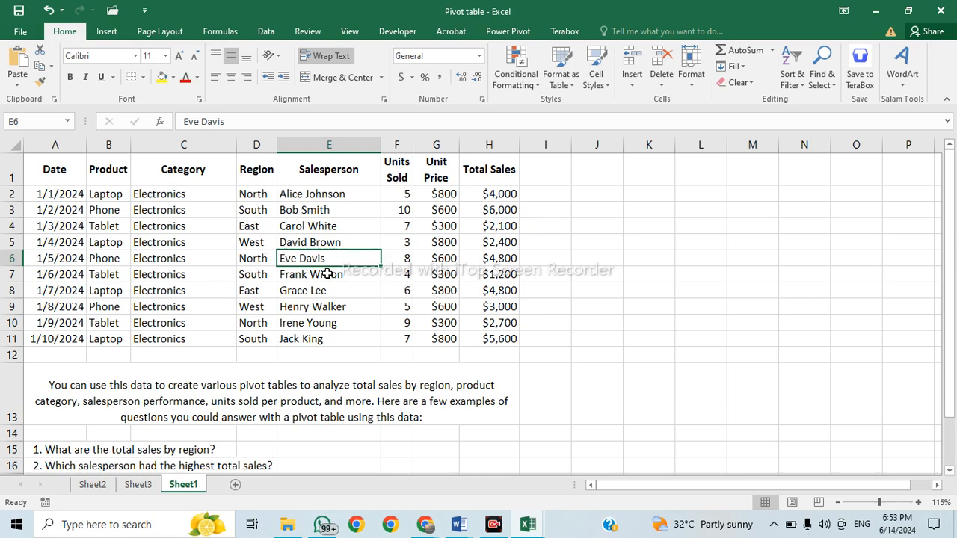
{"action": "left_click", "coordinate": [263, 191]}
{"action": "left_click", "coordinate": [444, 193]}
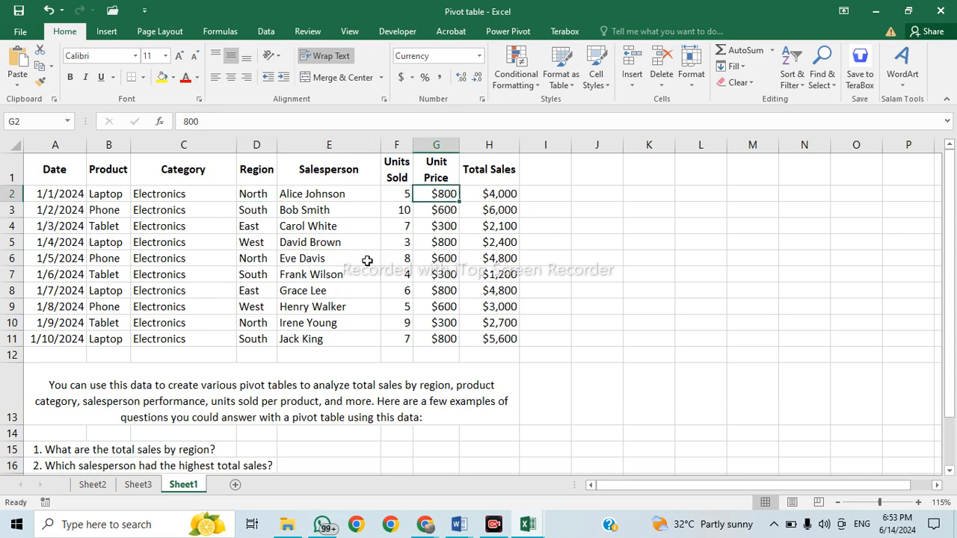
{"action": "left_click", "coordinate": [441, 259]}
{"action": "left_click", "coordinate": [444, 310]}
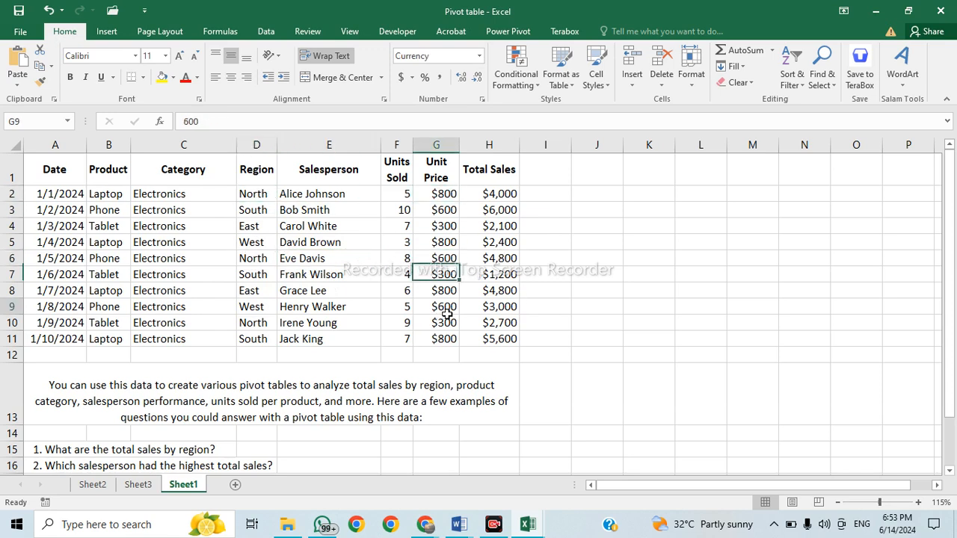
{"action": "left_click", "coordinate": [151, 487]}
{"action": "left_click", "coordinate": [142, 282]}
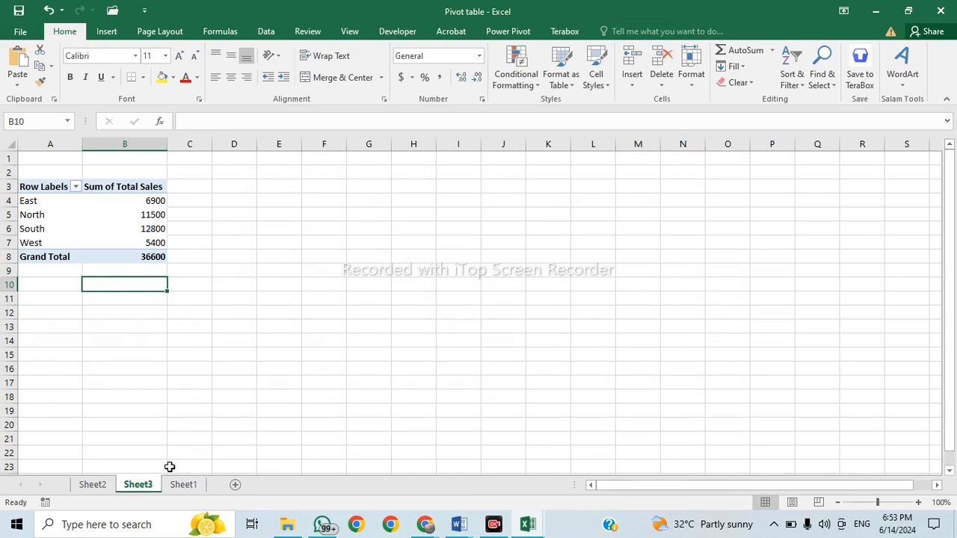
{"action": "left_click", "coordinate": [193, 485]}
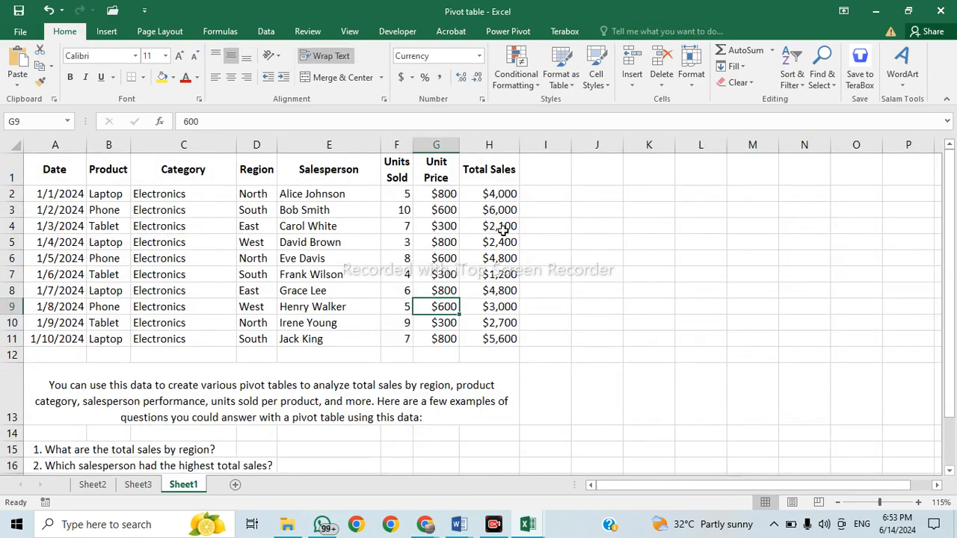
{"action": "left_click", "coordinate": [138, 487]}
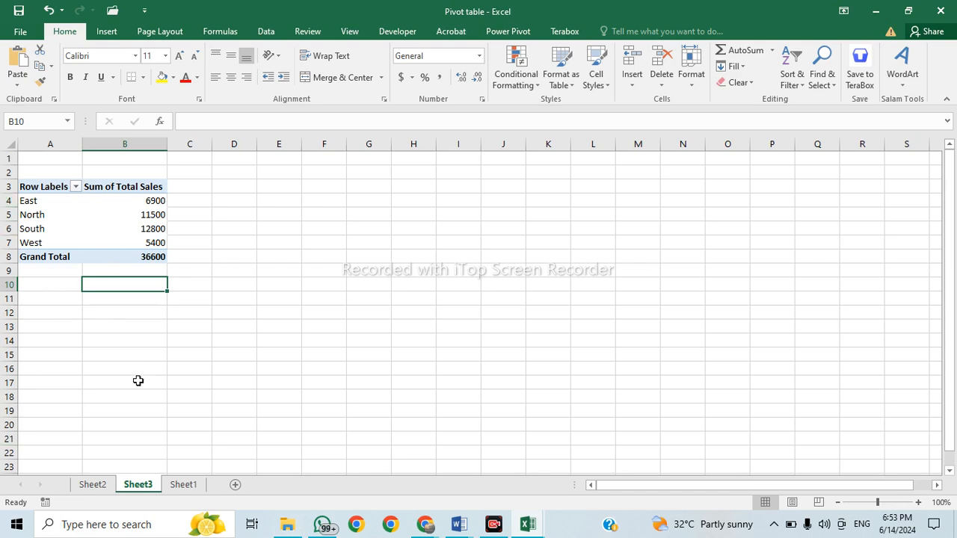
{"action": "left_click", "coordinate": [73, 299]}
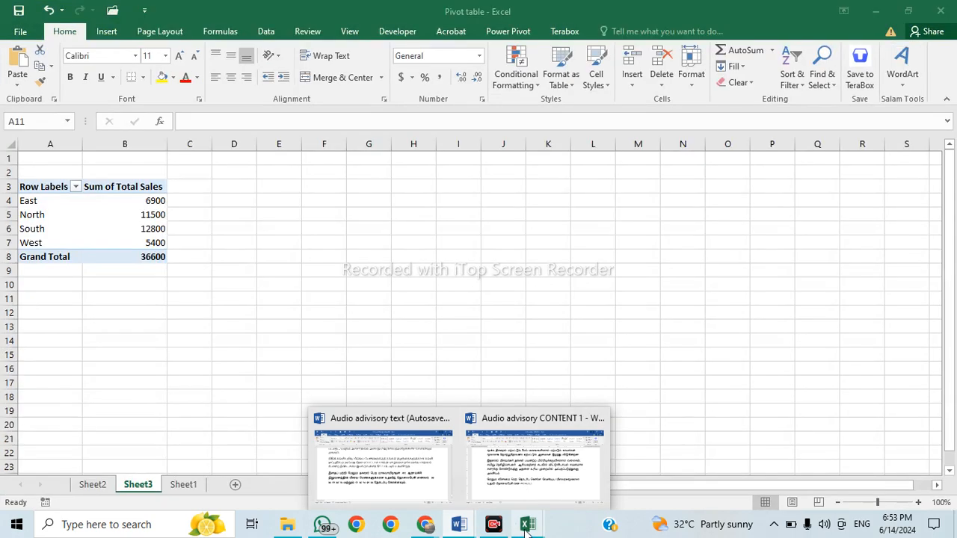
Review the second example question on Sheet1, about the salesperson with the highest total sales.
{"action": "left_click", "coordinate": [184, 484]}
{"action": "scroll", "coordinate": [154, 313], "scroll_direction": "down", "scroll_amount": 3}
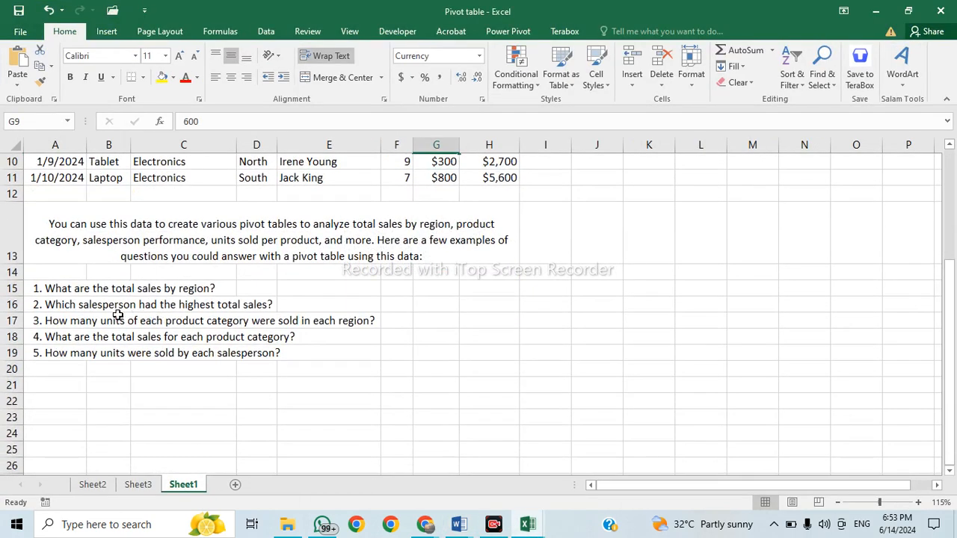
{"action": "left_click", "coordinate": [75, 306]}
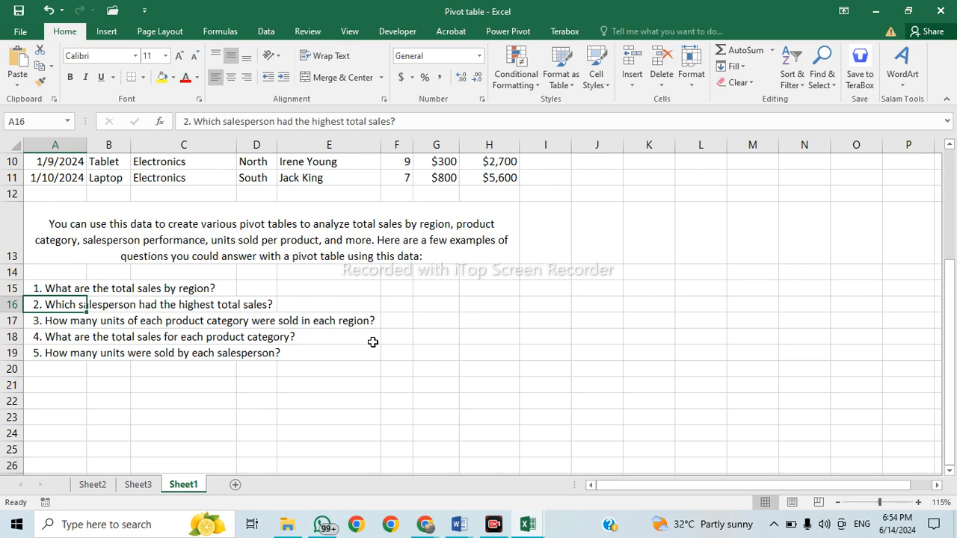
{"action": "left_click", "coordinate": [531, 535]}
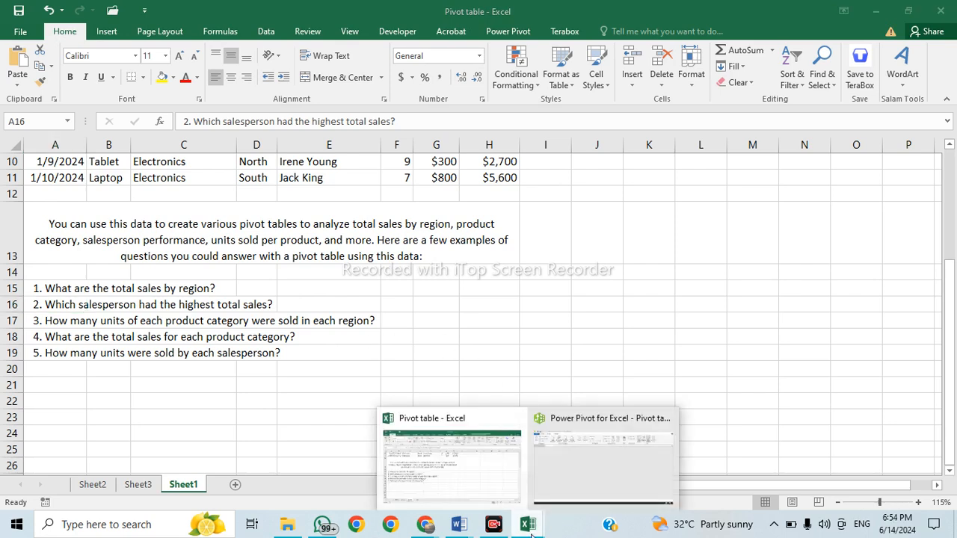
{"action": "left_click", "coordinate": [485, 474]}
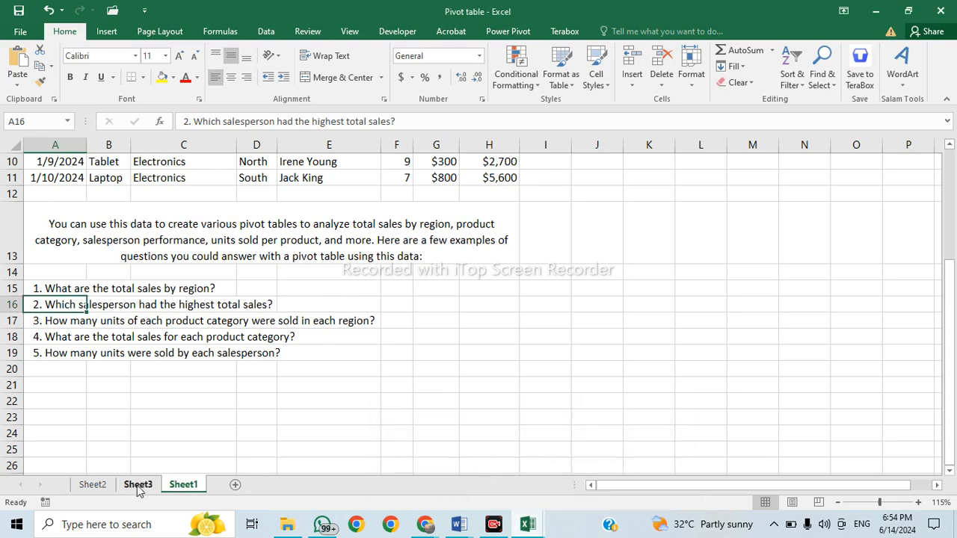
{"action": "left_click", "coordinate": [138, 485]}
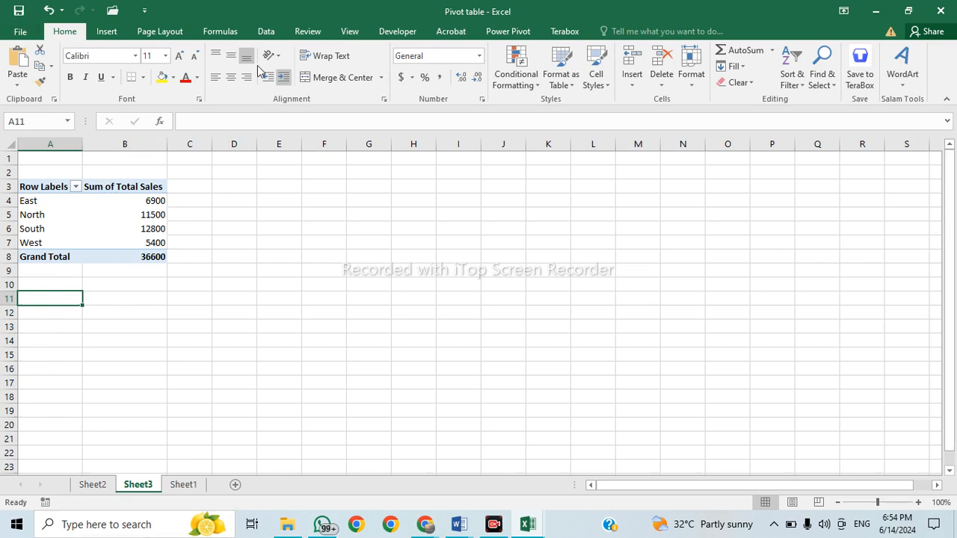
{"action": "left_click", "coordinate": [98, 33]}
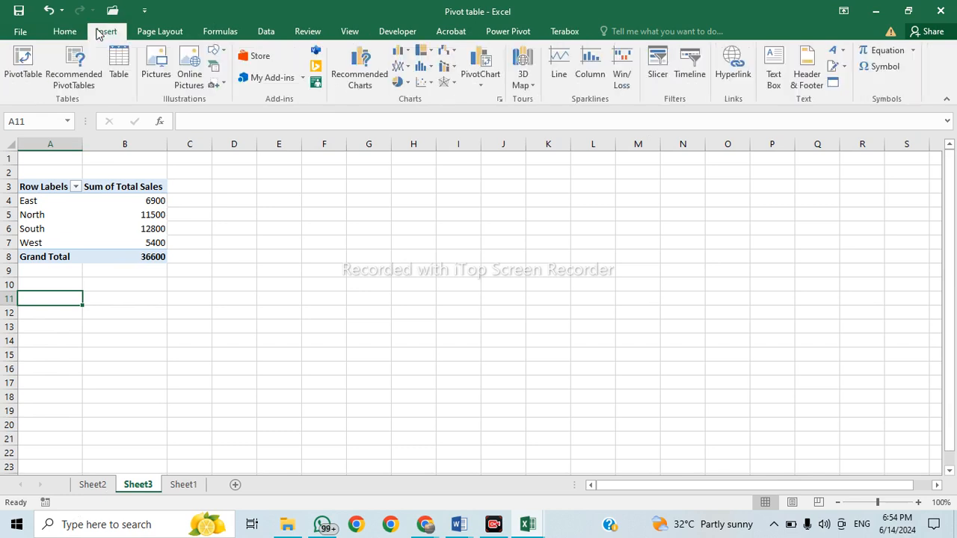
{"action": "left_click", "coordinate": [12, 69]}
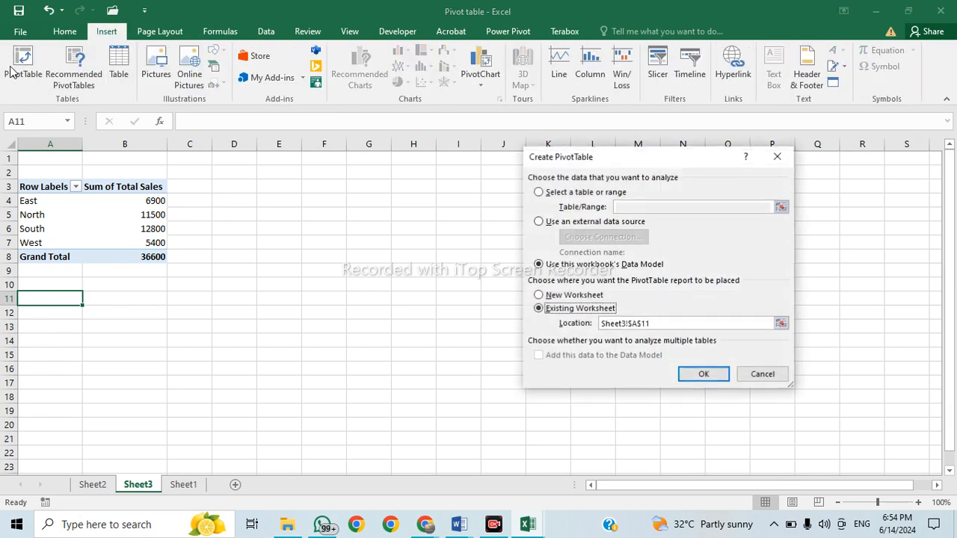
{"action": "left_click", "coordinate": [760, 380]}
{"action": "left_click", "coordinate": [98, 485]}
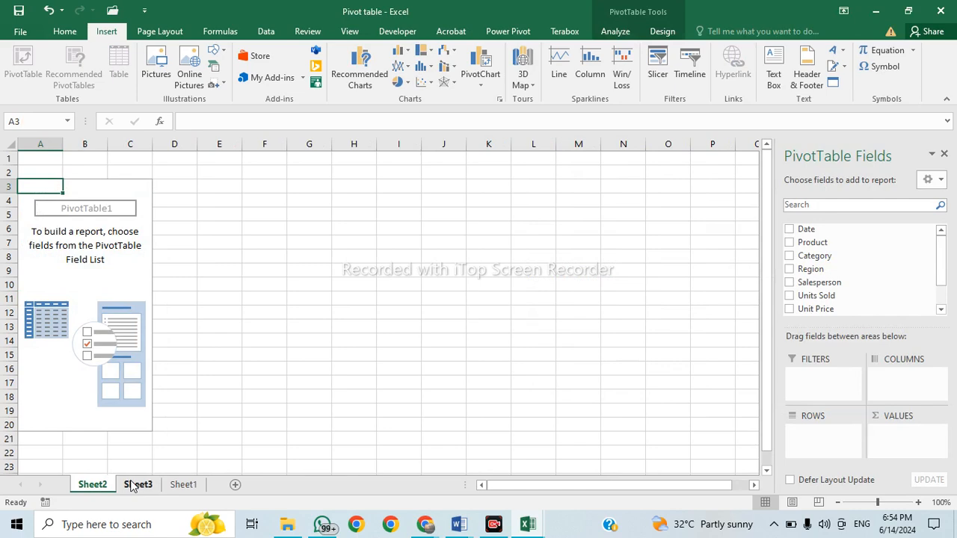
{"action": "left_click", "coordinate": [183, 485]}
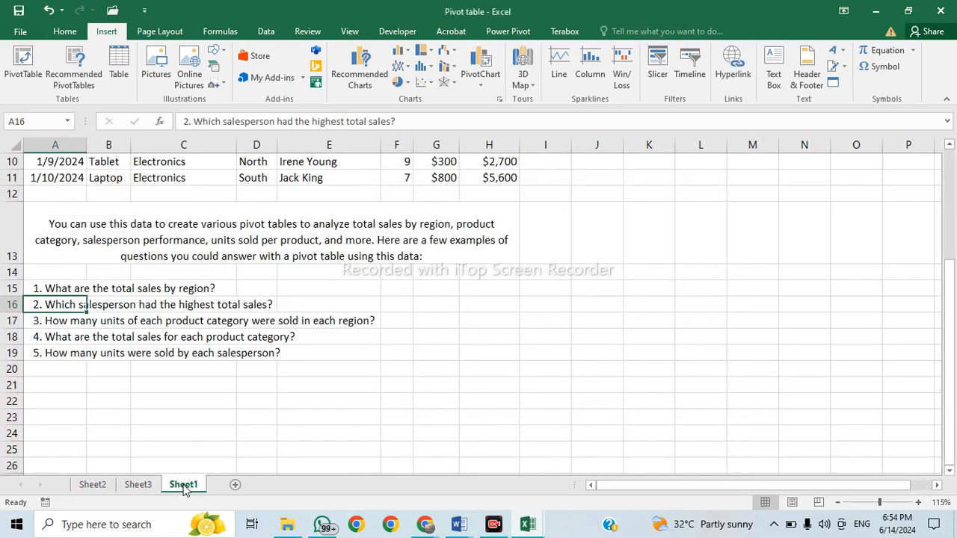
{"action": "left_click", "coordinate": [139, 485]}
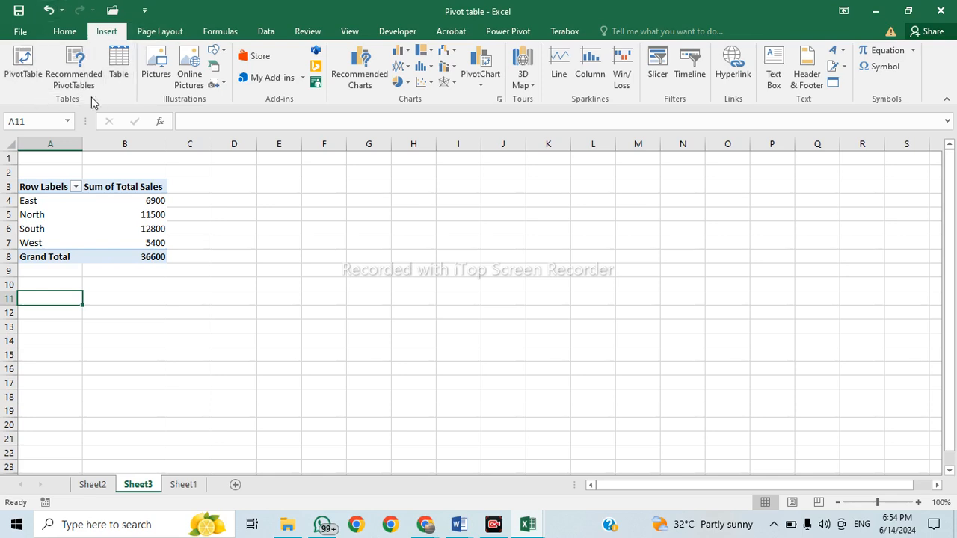
{"action": "left_click", "coordinate": [44, 87]}
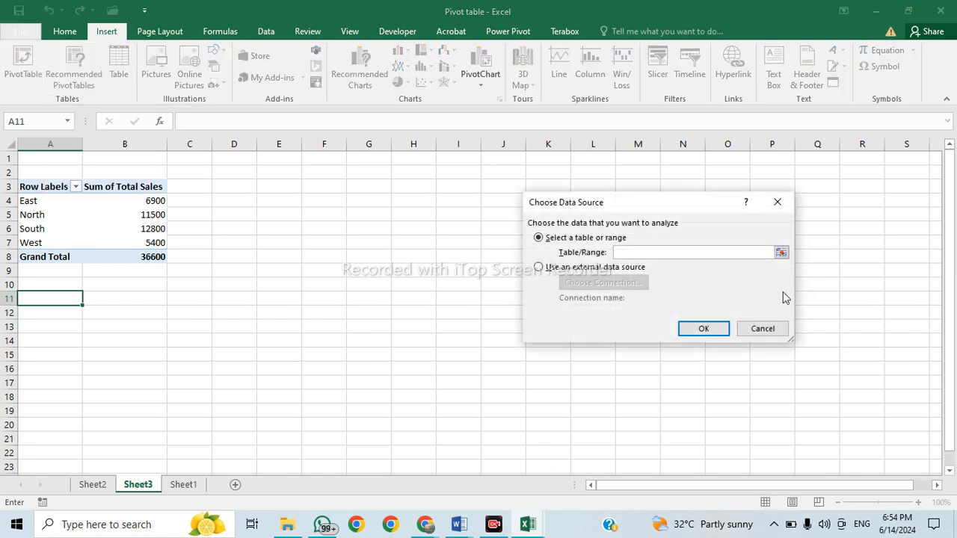
{"action": "left_click", "coordinate": [762, 328]}
Try to create a PivotTable from the Sheet1 range A1:H11 at cell B14 of the existing Sheet3, and discard it.
{"action": "left_click", "coordinate": [186, 483]}
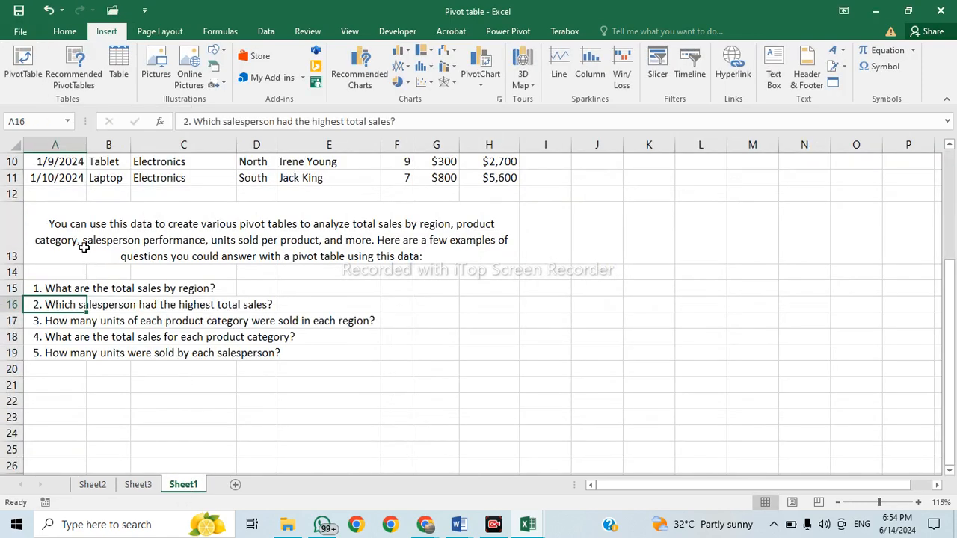
{"action": "scroll", "coordinate": [84, 247], "scroll_direction": "up", "scroll_amount": 3}
{"action": "left_click_drag", "start_coordinate": [58, 176], "coordinate": [511, 338]}
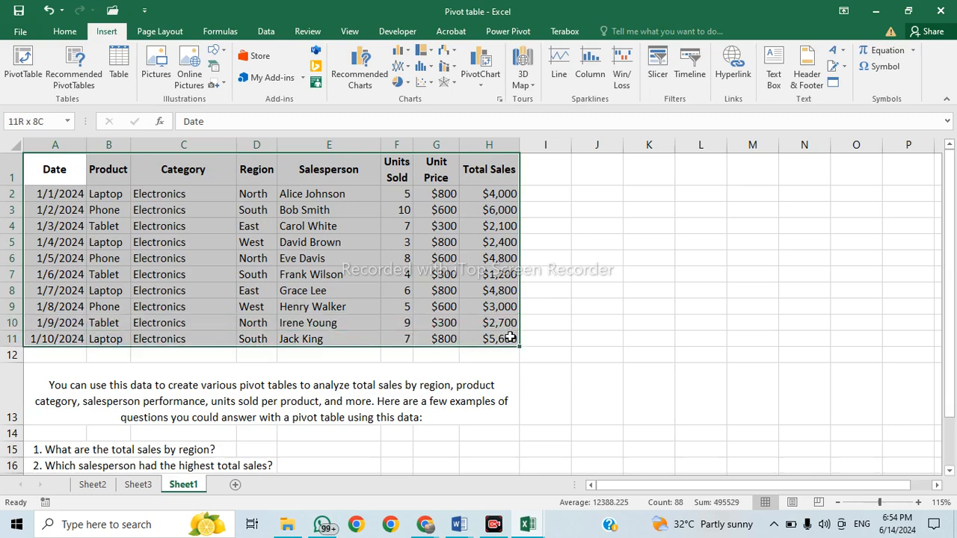
{"action": "left_click", "coordinate": [23, 65]}
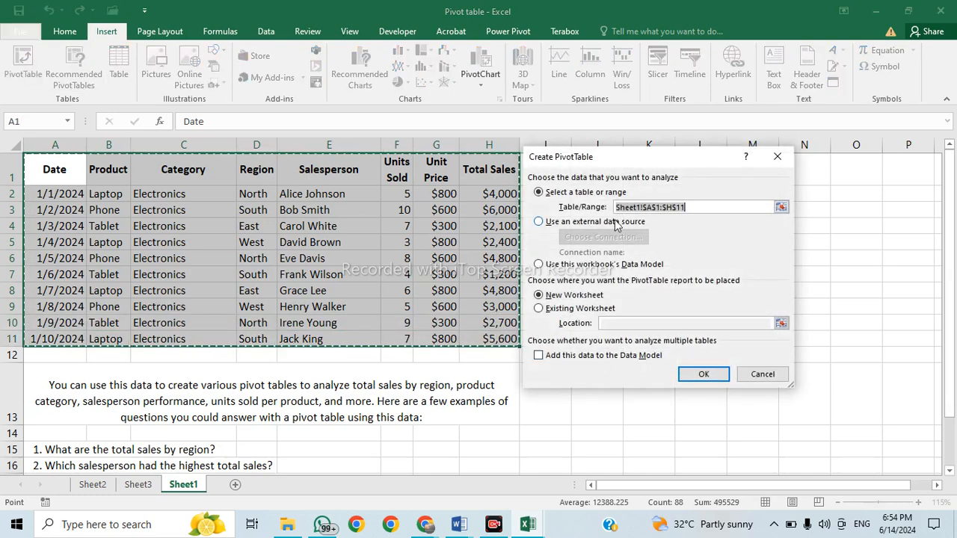
{"action": "left_click", "coordinate": [560, 312]}
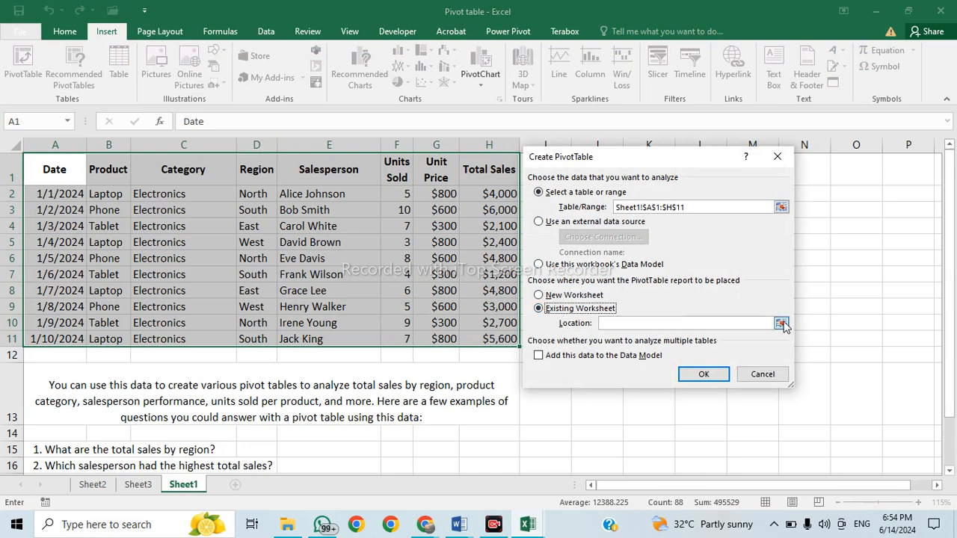
{"action": "left_click", "coordinate": [139, 485]}
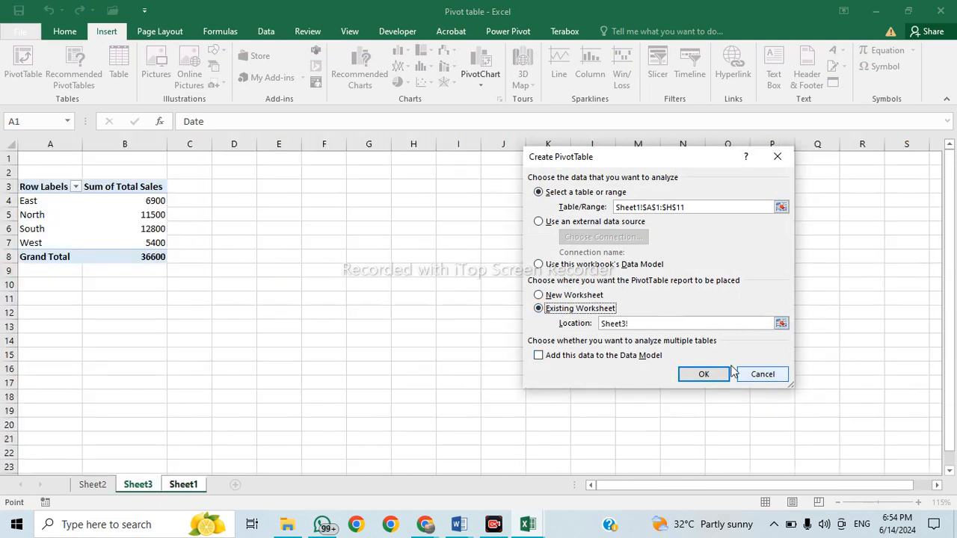
{"action": "left_click", "coordinate": [710, 374]}
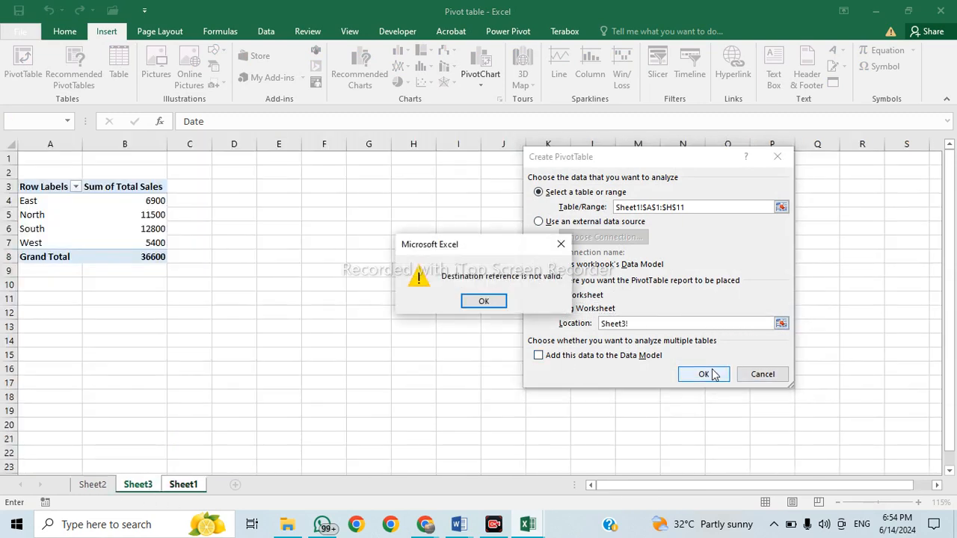
{"action": "left_click", "coordinate": [485, 300]}
{"action": "left_click", "coordinate": [125, 338]}
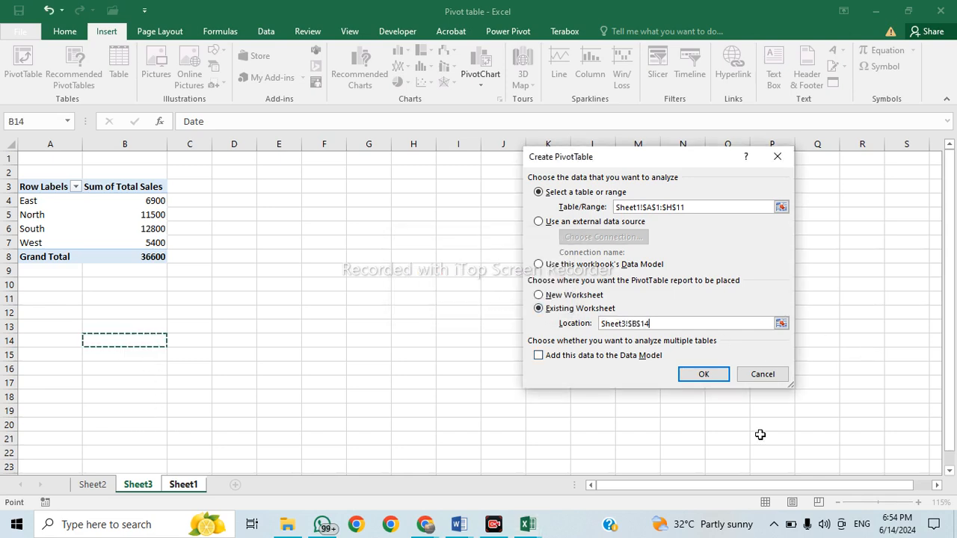
{"action": "left_click", "coordinate": [700, 374]}
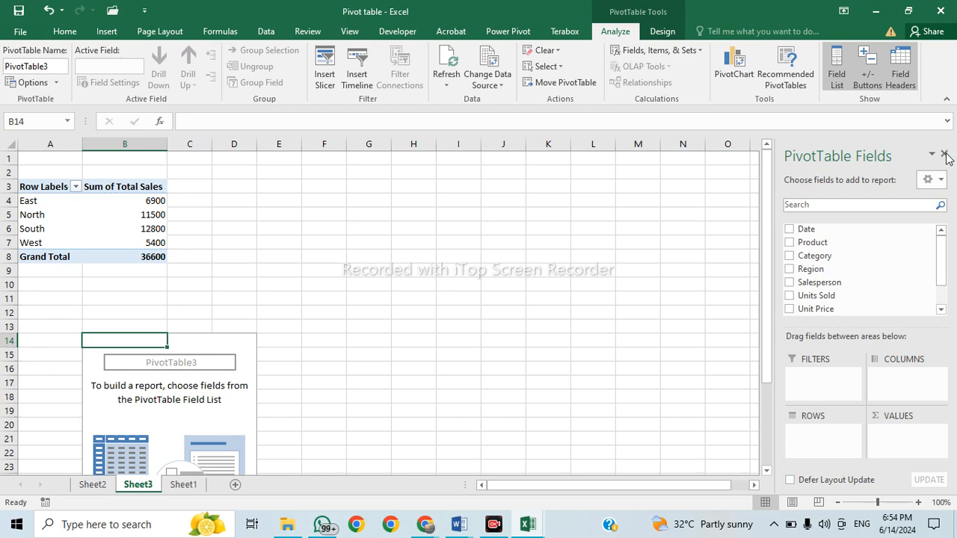
{"action": "left_click", "coordinate": [191, 444]}
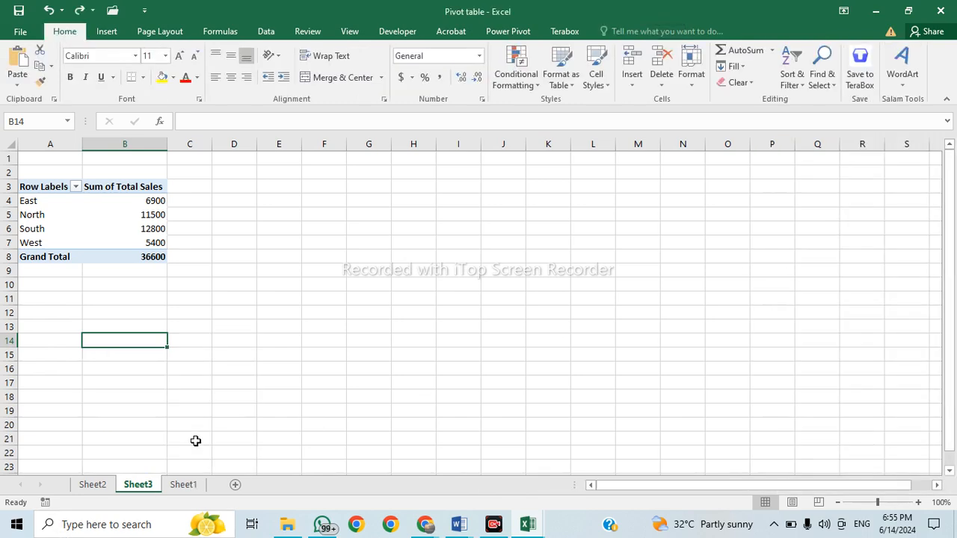
Start a new PivotTable located at cell A10 of Sheet3, below the total sales by region table.
{"action": "left_click", "coordinate": [182, 486]}
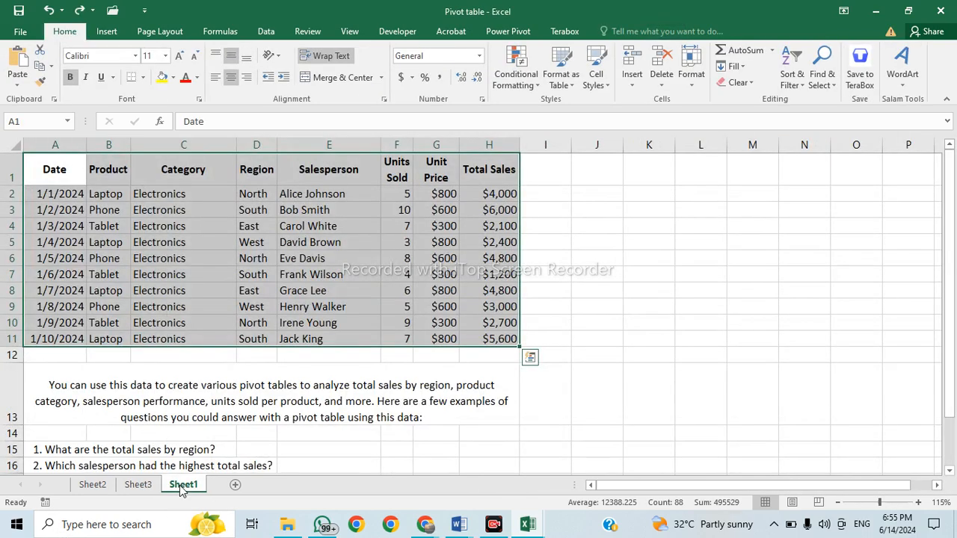
{"action": "left_click", "coordinate": [148, 486]}
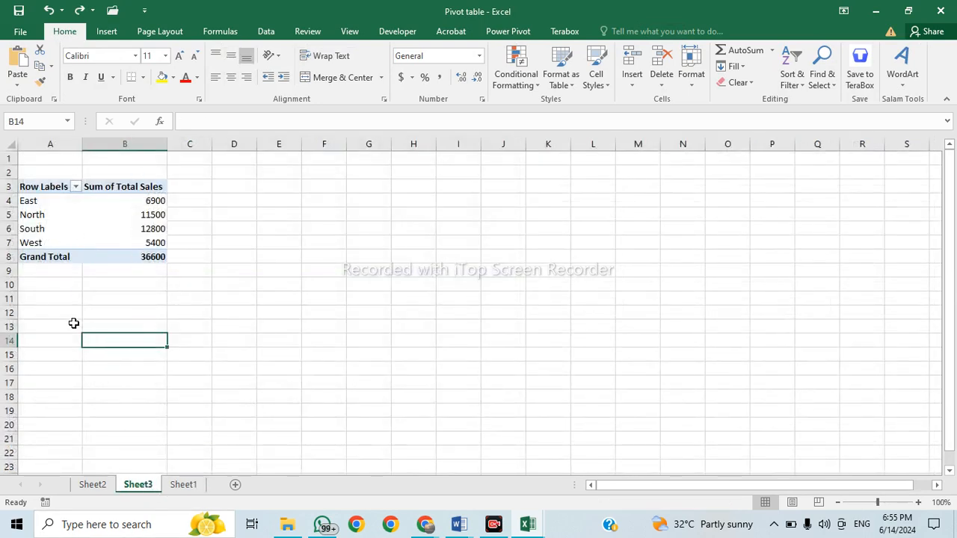
{"action": "left_click", "coordinate": [48, 287]}
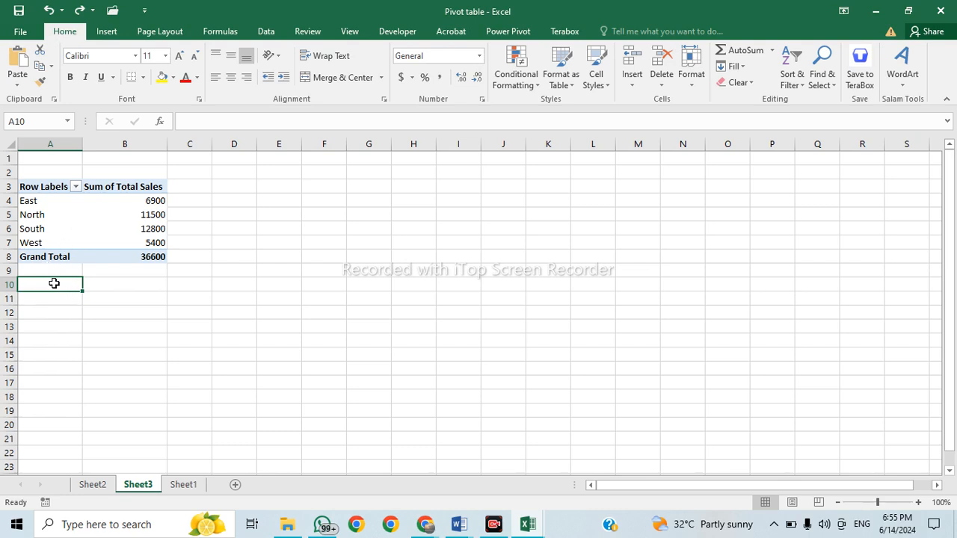
{"action": "left_click", "coordinate": [106, 34]}
{"action": "left_click", "coordinate": [183, 485]}
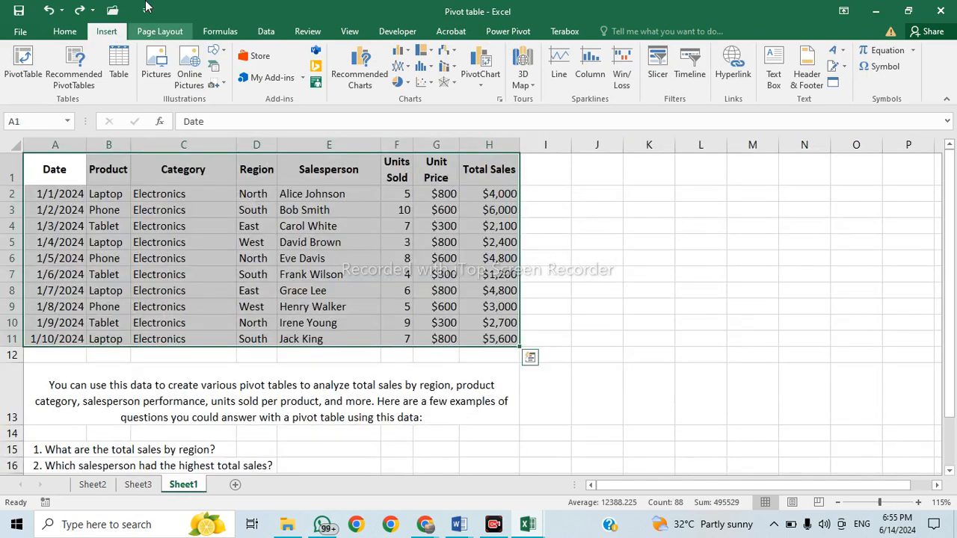
{"action": "left_click", "coordinate": [141, 485]}
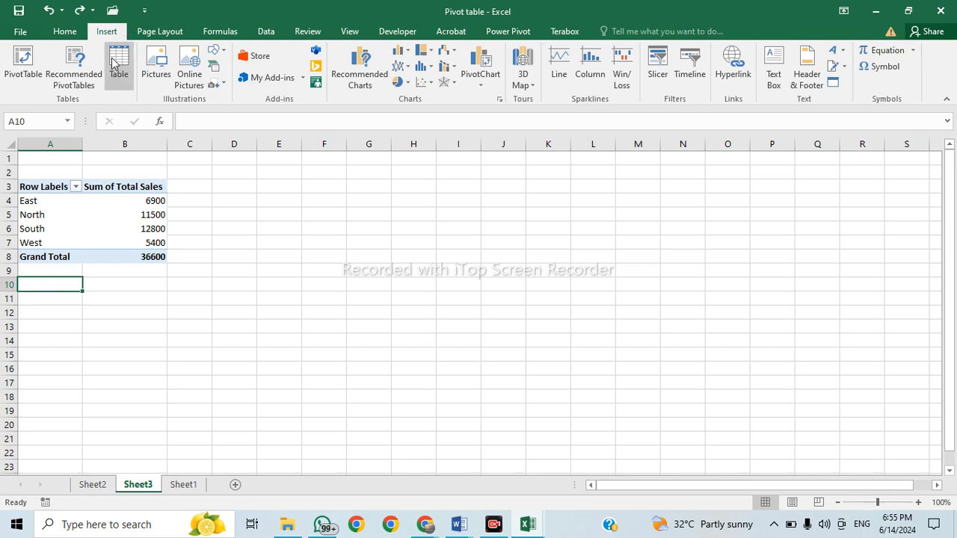
{"action": "left_click", "coordinate": [23, 57]}
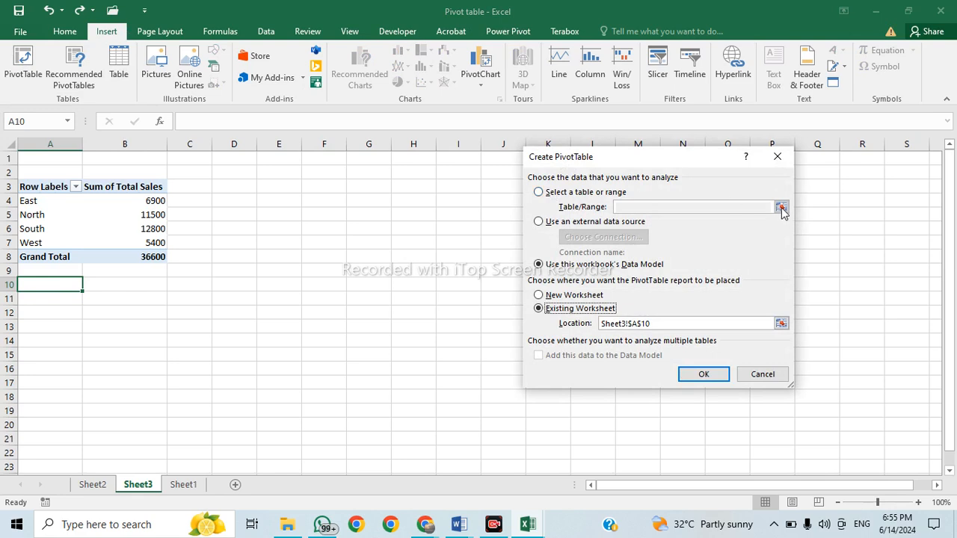
Use the sales data in A1:H11 of Sheet1 as the new PivotTable's source range.
{"action": "left_click", "coordinate": [559, 193]}
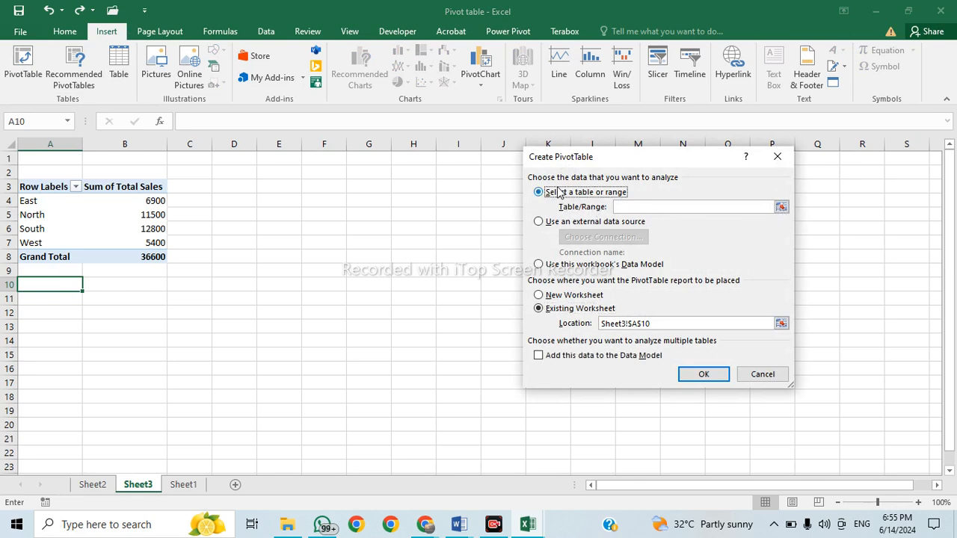
{"action": "left_click", "coordinate": [780, 206]}
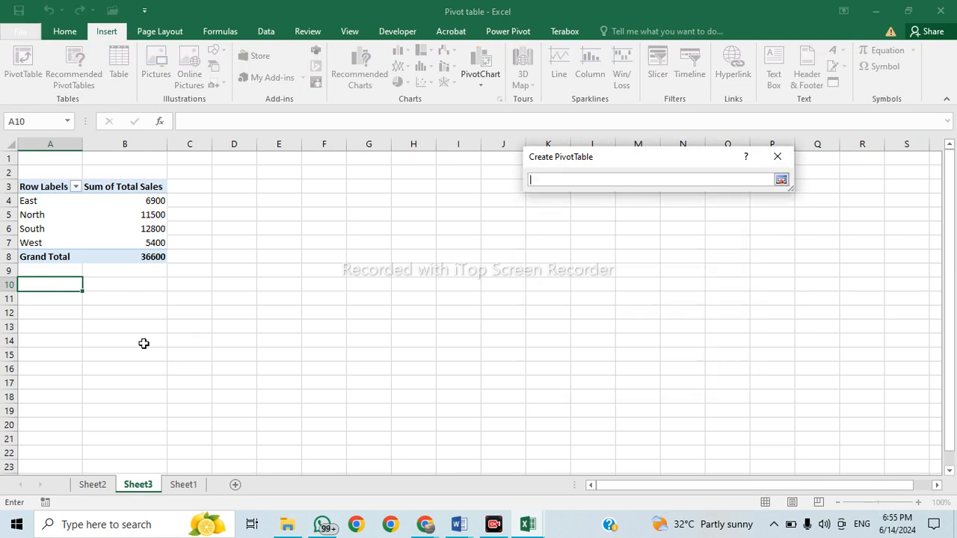
{"action": "left_click", "coordinate": [179, 486]}
{"action": "left_click_drag", "start_coordinate": [56, 167], "coordinate": [495, 338]}
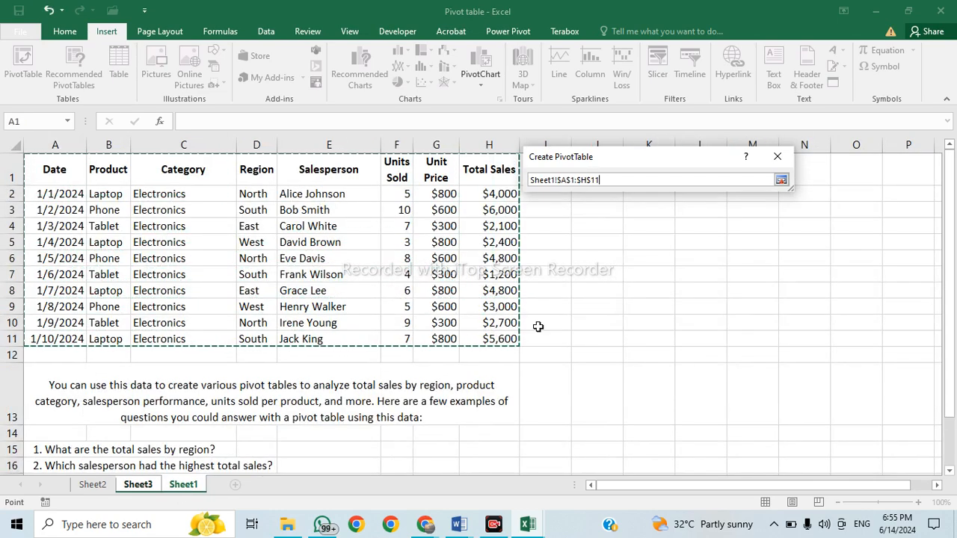
{"action": "left_click", "coordinate": [781, 181]}
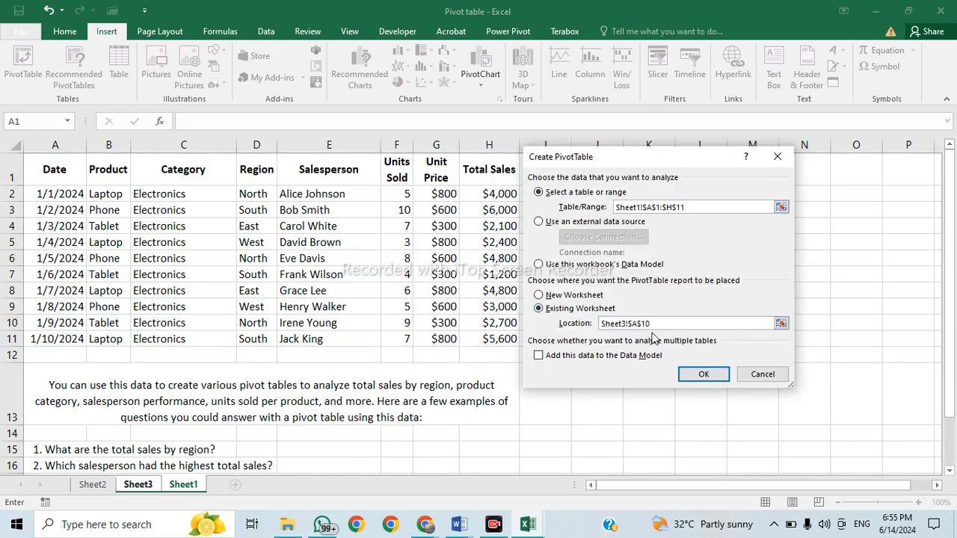
{"action": "left_click", "coordinate": [139, 485]}
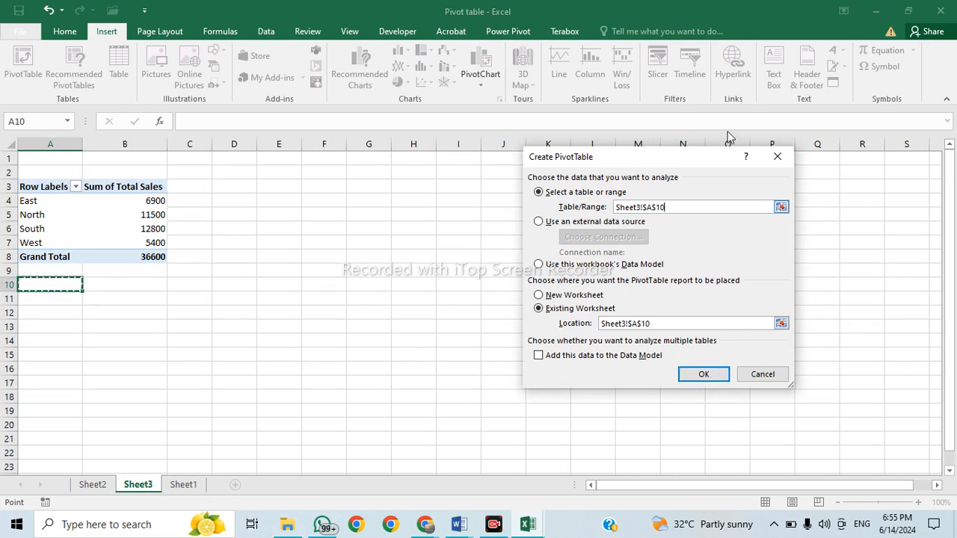
{"action": "left_click", "coordinate": [680, 207]}
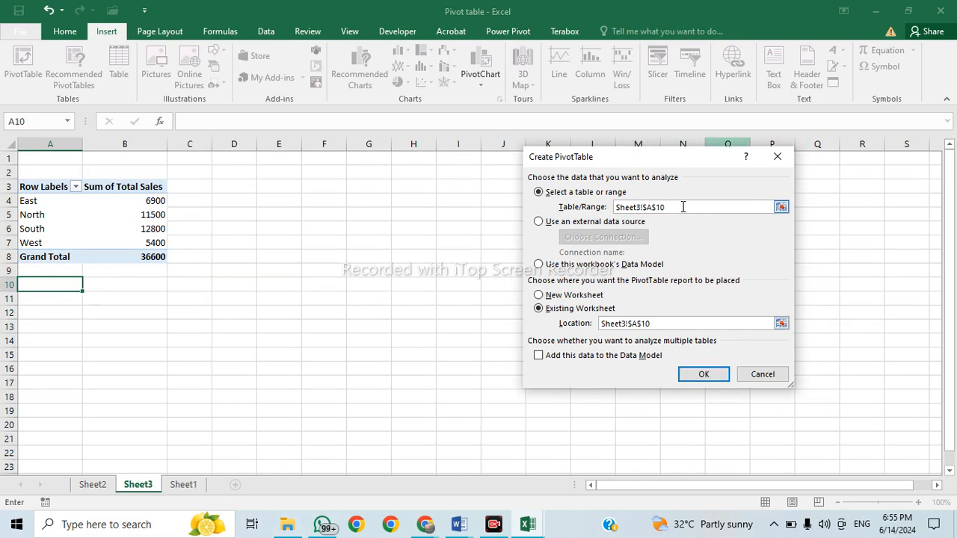
{"action": "left_click", "coordinate": [185, 485]}
{"action": "left_click_drag", "start_coordinate": [642, 158], "coordinate": [757, 162]}
{"action": "left_click_drag", "start_coordinate": [50, 166], "coordinate": [489, 336]}
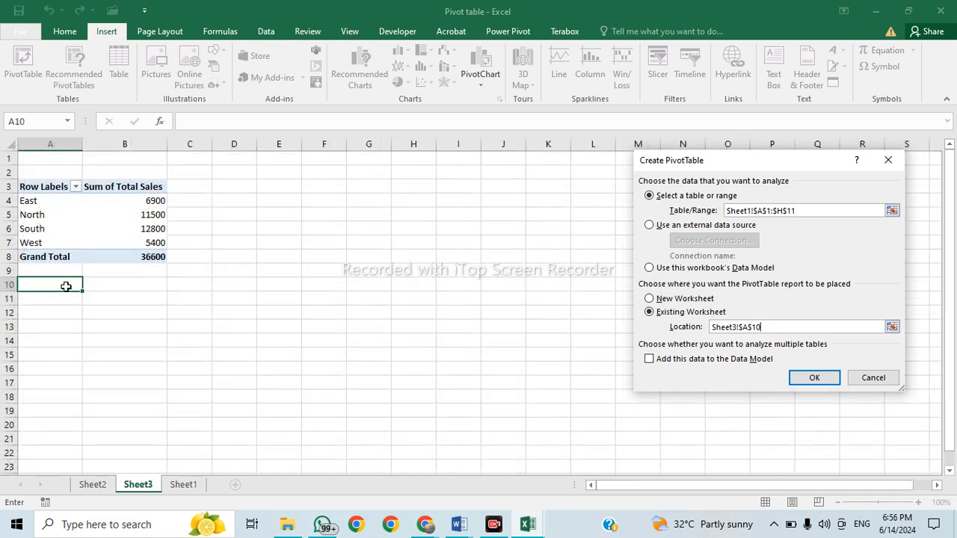
Correct the PivotTable location to Sheet3!$A$10 and create the PivotTable from Sheet1!$A$1:$H$11.
{"action": "left_click", "coordinate": [65, 287]}
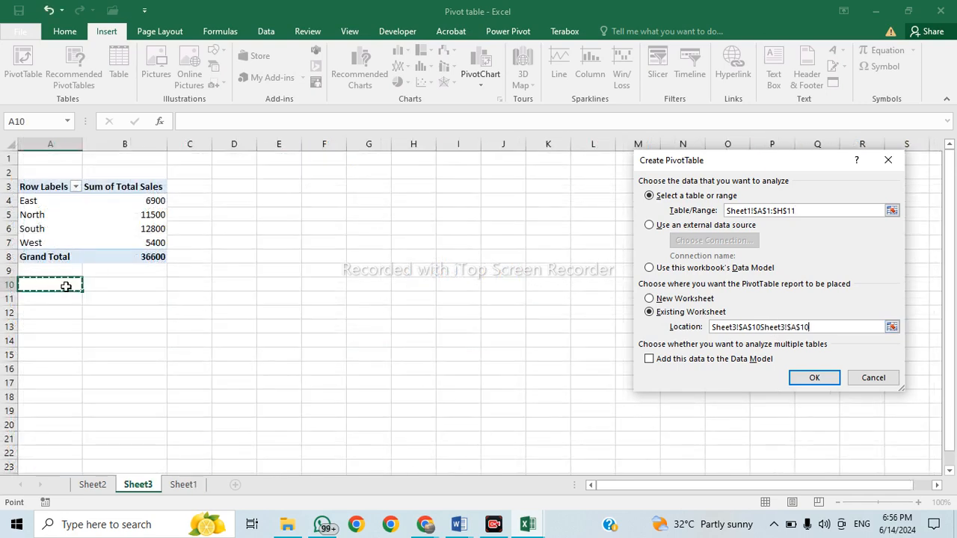
{"action": "left_click", "coordinate": [830, 385]}
{"action": "left_click", "coordinate": [489, 301]}
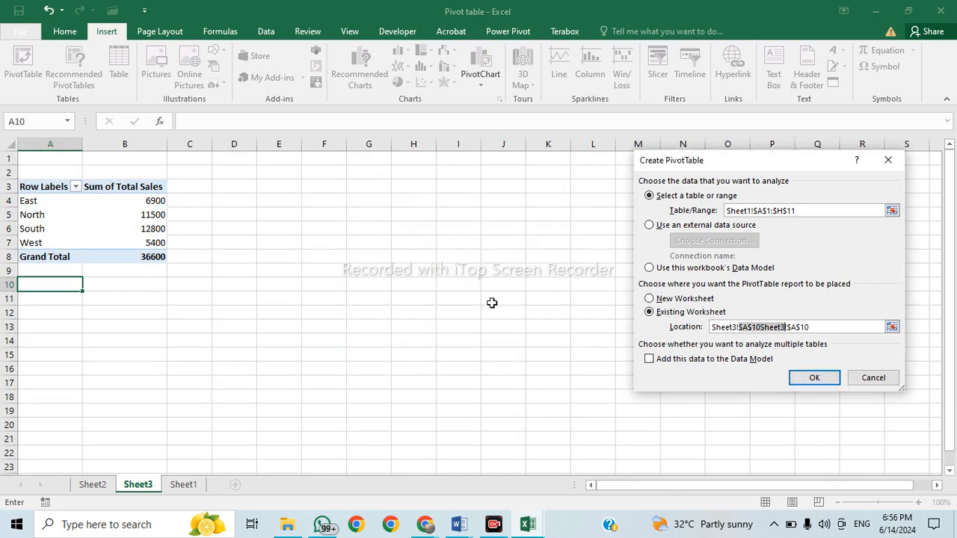
{"action": "key", "text": "BackSpace"}
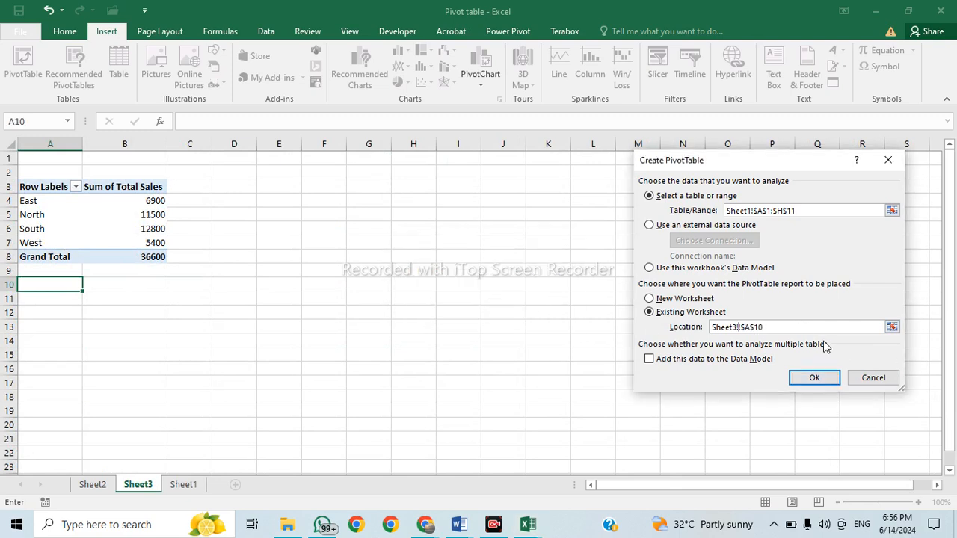
{"action": "key", "text": "BackSpace"}
{"action": "key", "text": "BackSpace"}
{"action": "key", "text": "BackSpace"}
{"action": "key", "text": "BackSpace"}
{"action": "key", "text": "BackSpace"}
{"action": "key", "text": "BackSpace"}
{"action": "key", "text": "BackSpace"}
{"action": "key", "text": "ctrl+z"}
{"action": "left_click", "coordinate": [54, 281]}
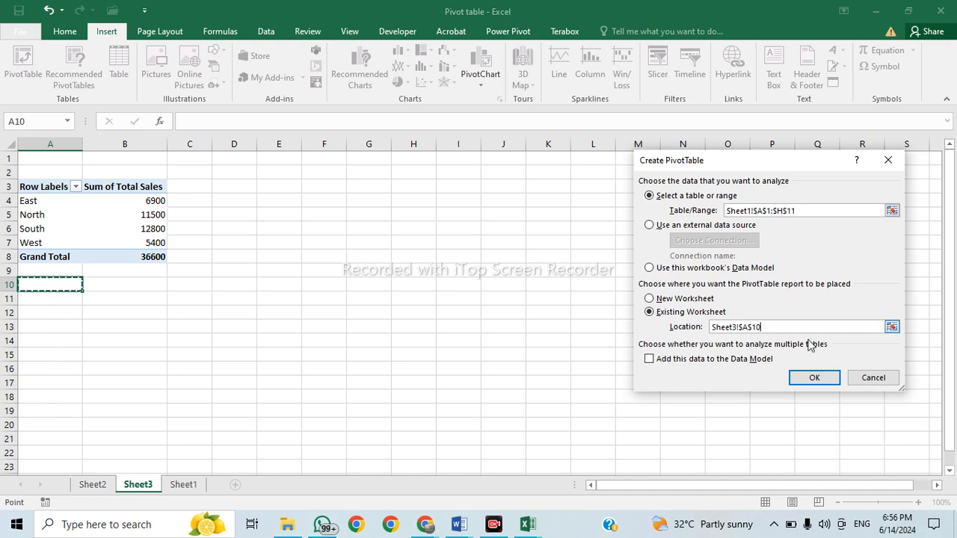
{"action": "left_click", "coordinate": [814, 377]}
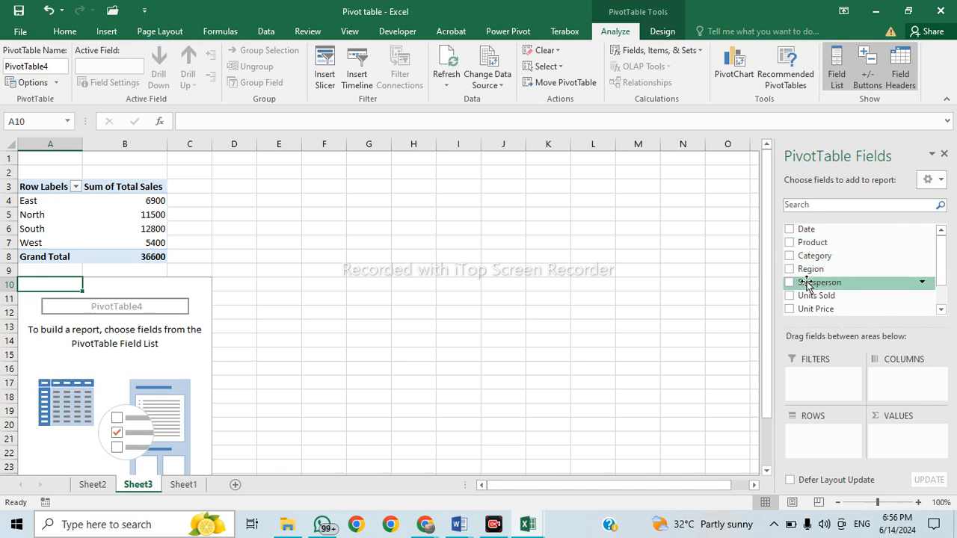
Try Salesperson as the new PivotTable's column field and as its report filter.
{"action": "left_click_drag", "start_coordinate": [805, 285], "coordinate": [883, 381]}
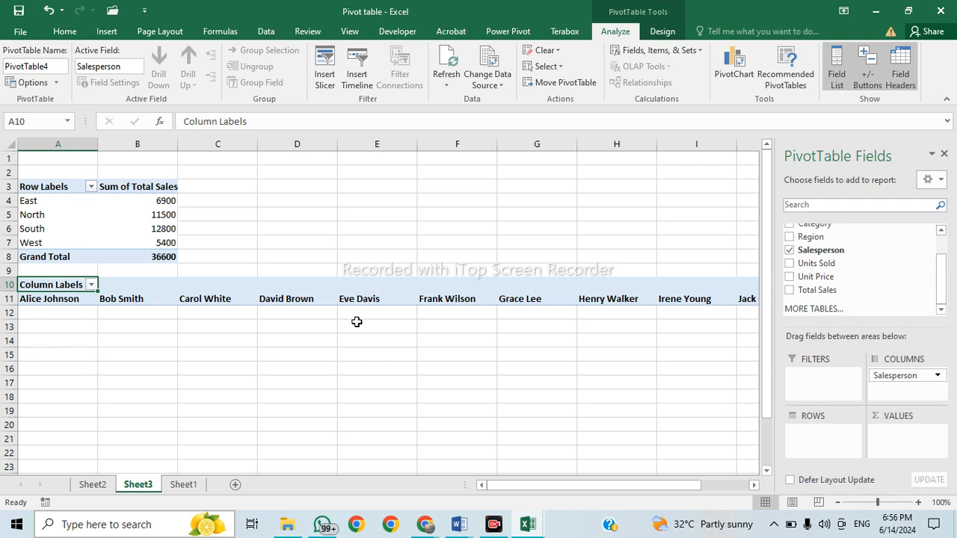
{"action": "left_click_drag", "start_coordinate": [902, 373], "coordinate": [811, 381]}
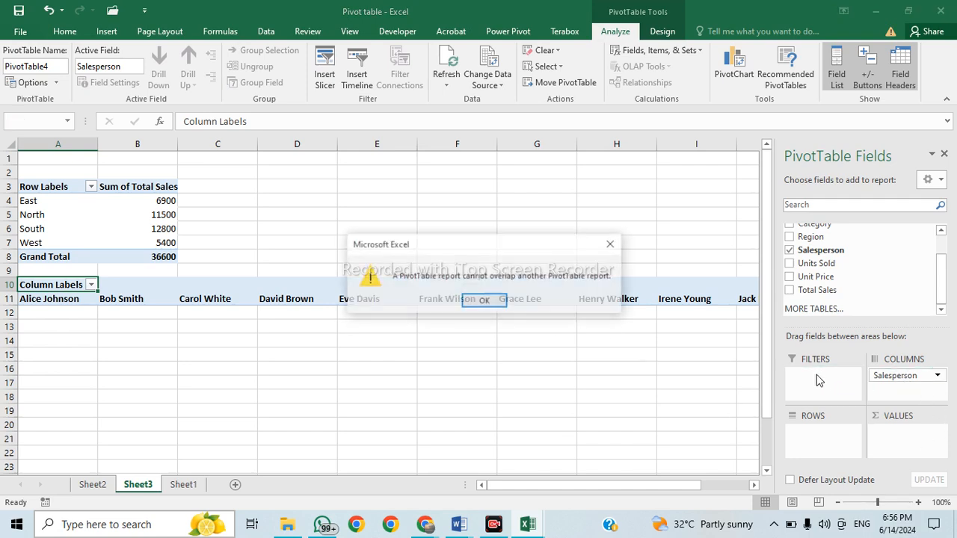
{"action": "left_click", "coordinate": [486, 301]}
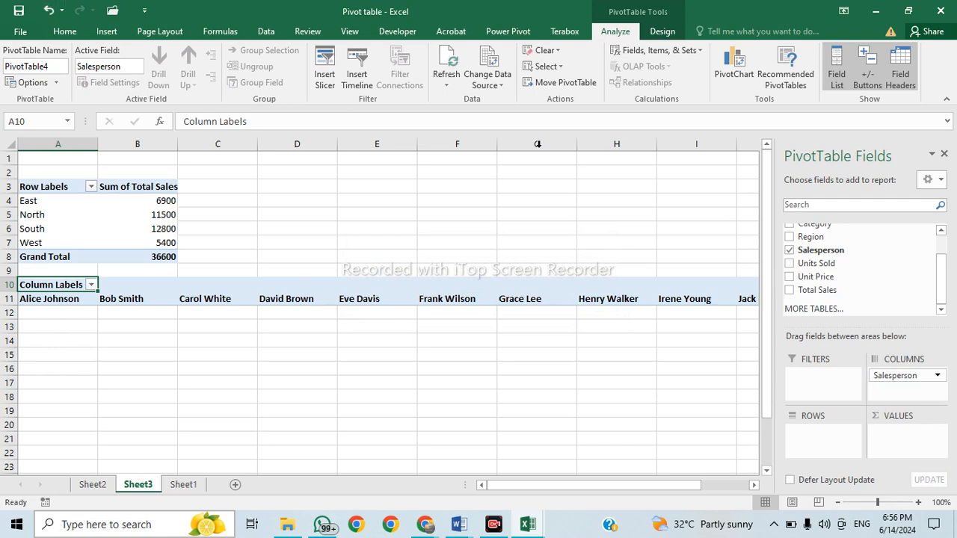
Set Salesperson as the new PivotTable's row field and add Total Sales as its summed value field.
{"action": "left_click_drag", "start_coordinate": [902, 374], "coordinate": [813, 433]}
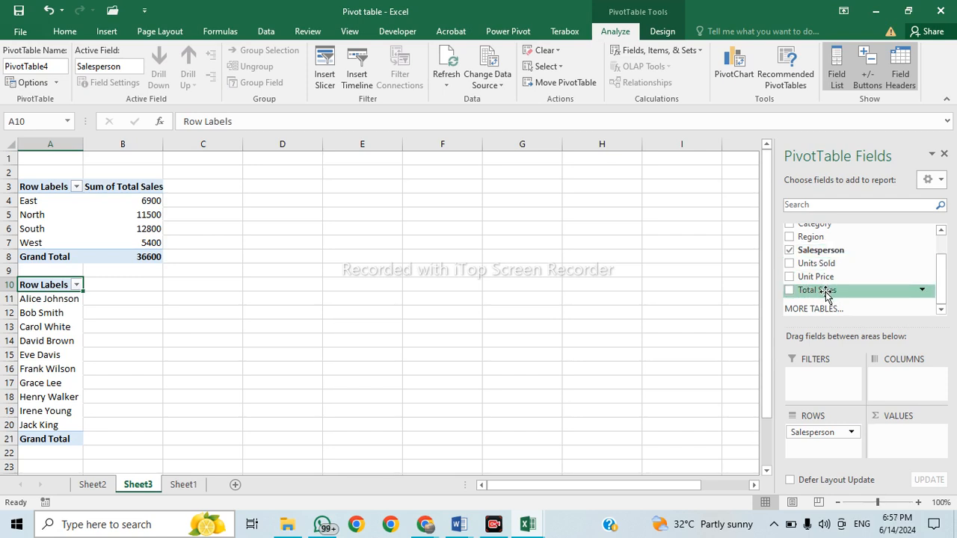
{"action": "left_click_drag", "start_coordinate": [826, 294], "coordinate": [891, 444]}
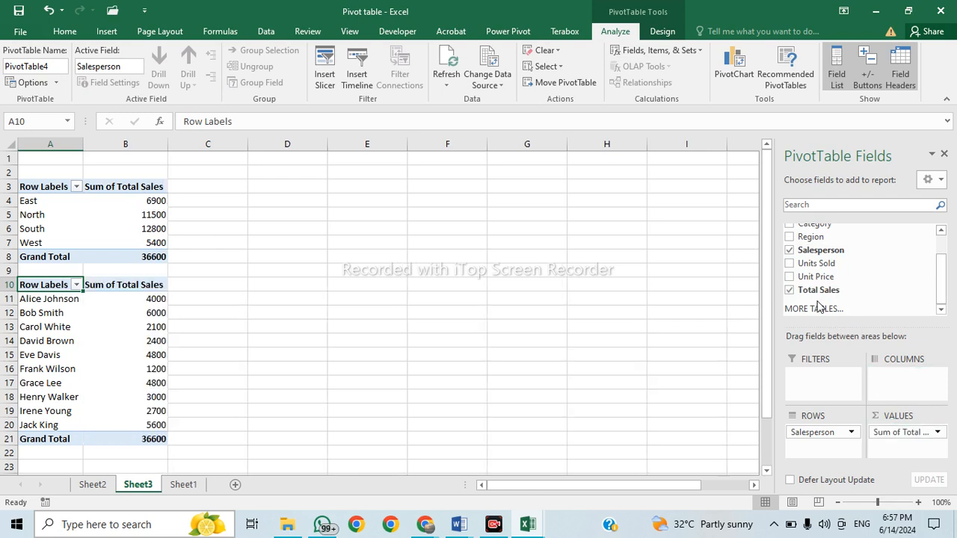
Examine the salesperson PivotTable and the options of its Row Labels and Sum of Total Sales headers.
{"action": "left_click", "coordinate": [156, 322]}
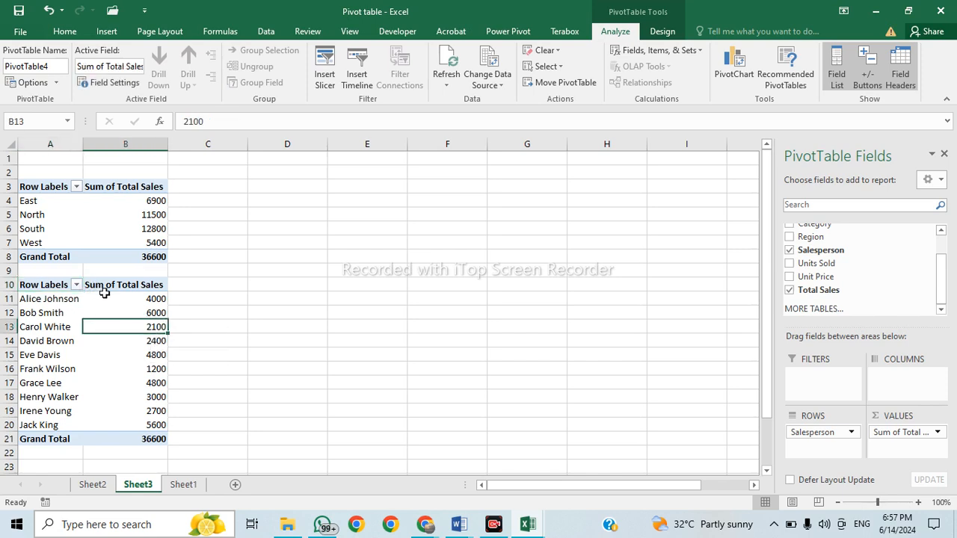
{"action": "left_click", "coordinate": [142, 285]}
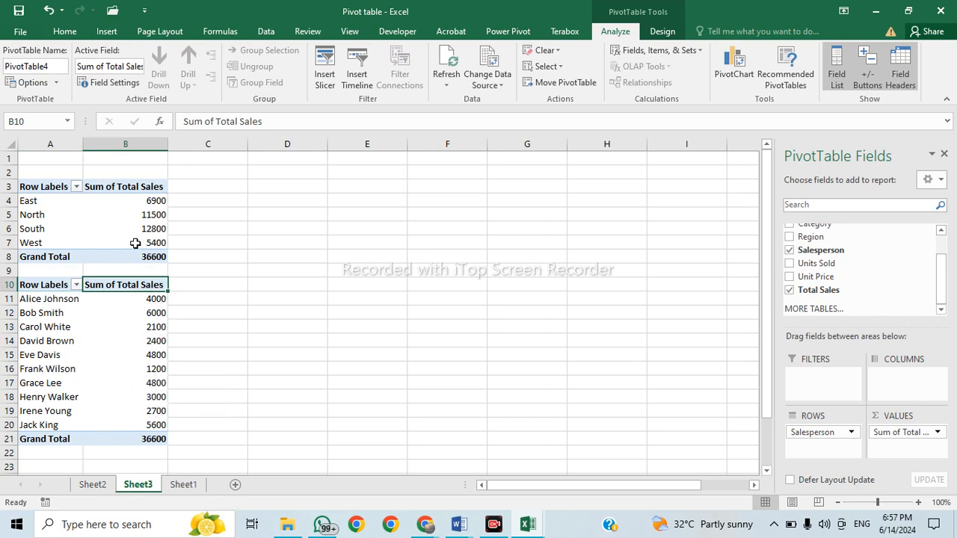
{"action": "left_click", "coordinate": [75, 285]}
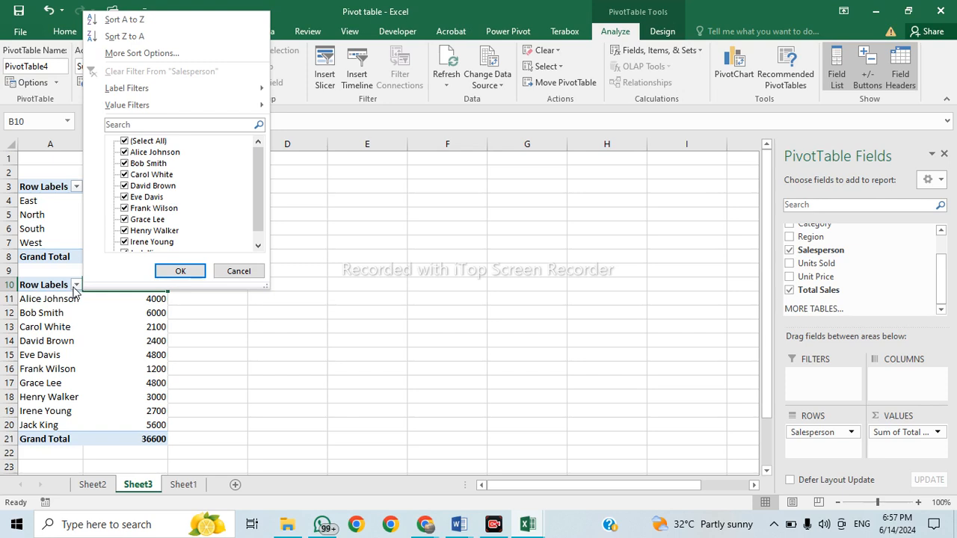
{"action": "key", "text": "Escape"}
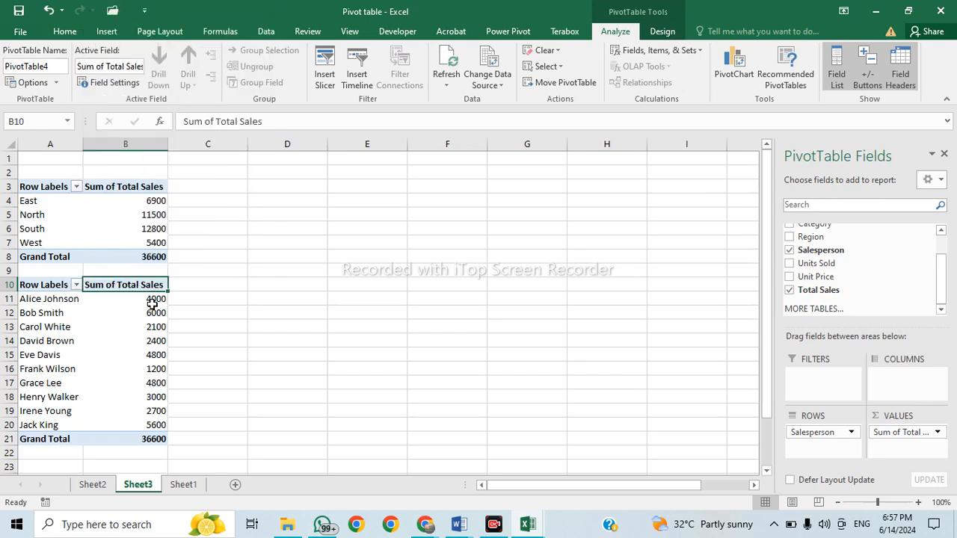
{"action": "mouse_move", "coordinate": [151, 302]}
{"action": "scroll", "coordinate": [128, 374], "scroll_direction": "down", "scroll_amount": 2}
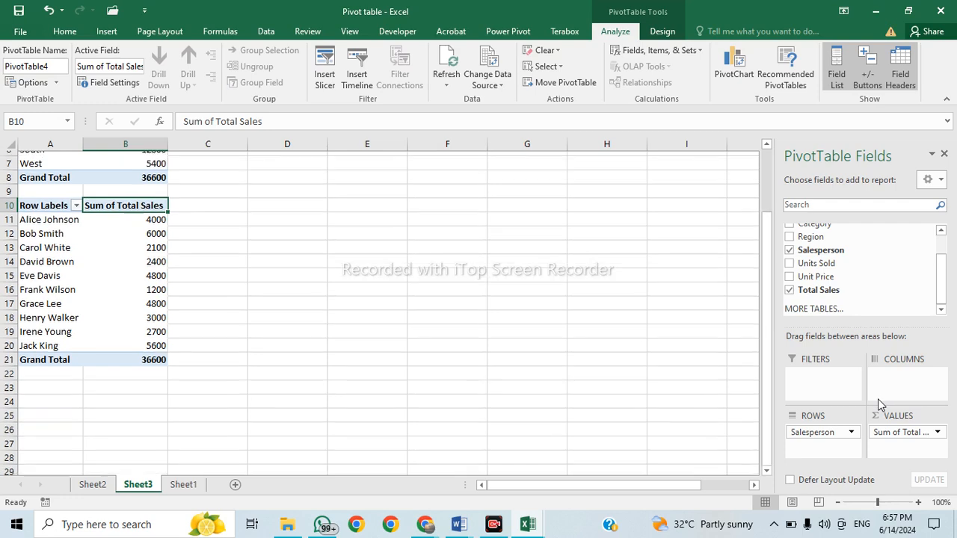
{"action": "scroll", "coordinate": [128, 373], "scroll_direction": "up", "scroll_amount": 2}
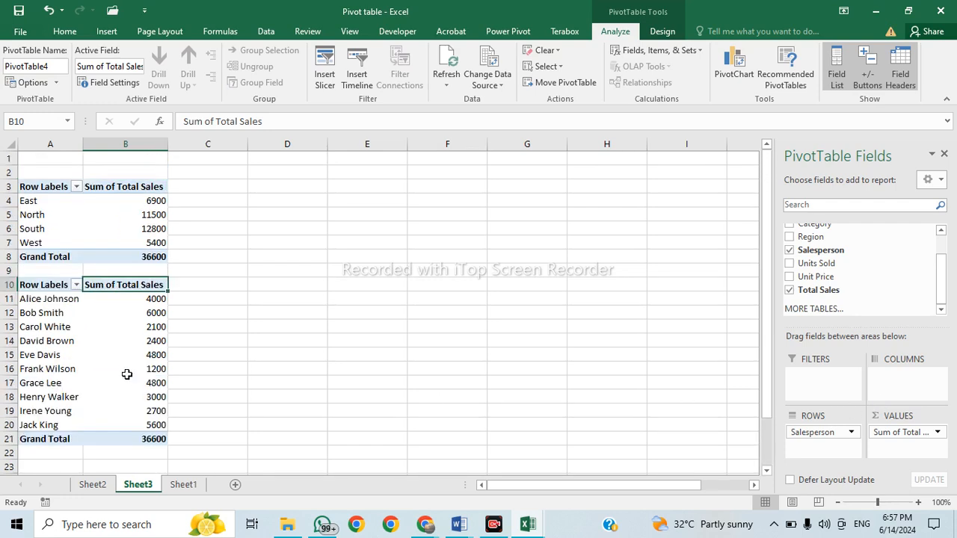
{"action": "right_click", "coordinate": [139, 284]}
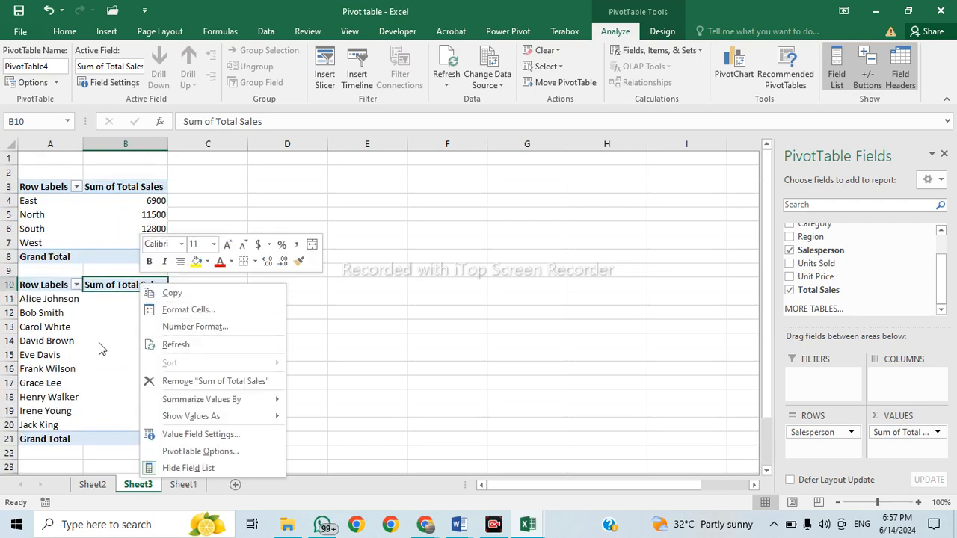
{"action": "key", "text": "Escape"}
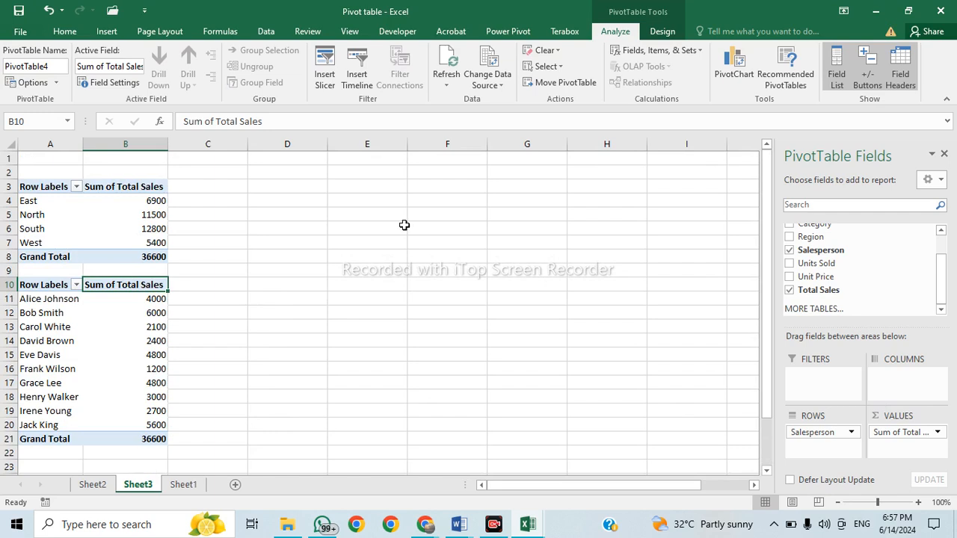
Compare the total sales of each salesperson in B11:B20 to find the highest value.
{"action": "left_click", "coordinate": [76, 35]}
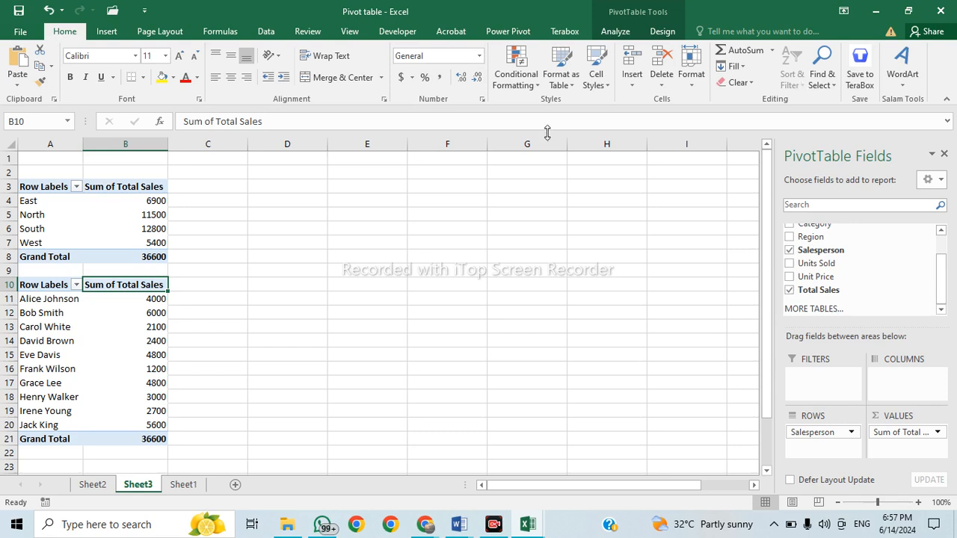
{"action": "left_click", "coordinate": [152, 424]}
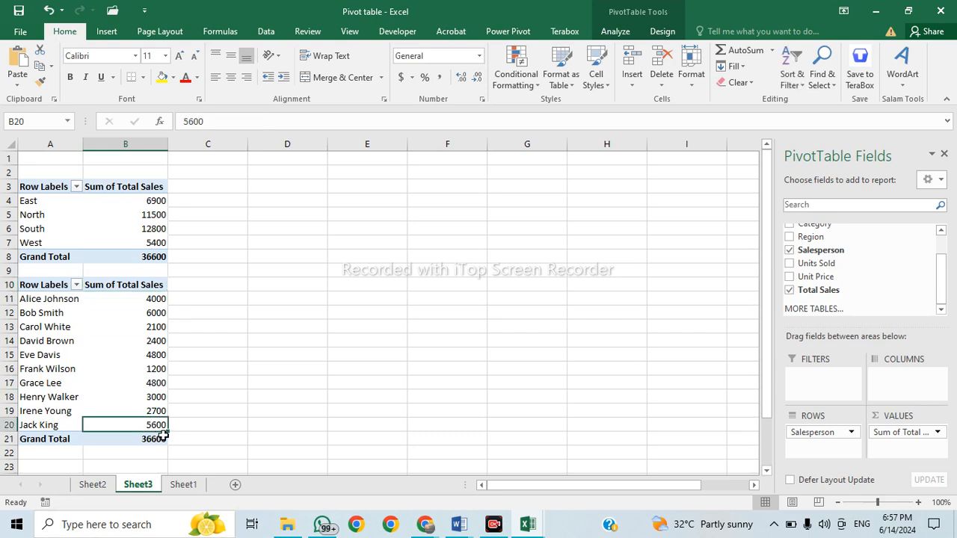
{"action": "left_click", "coordinate": [152, 327]}
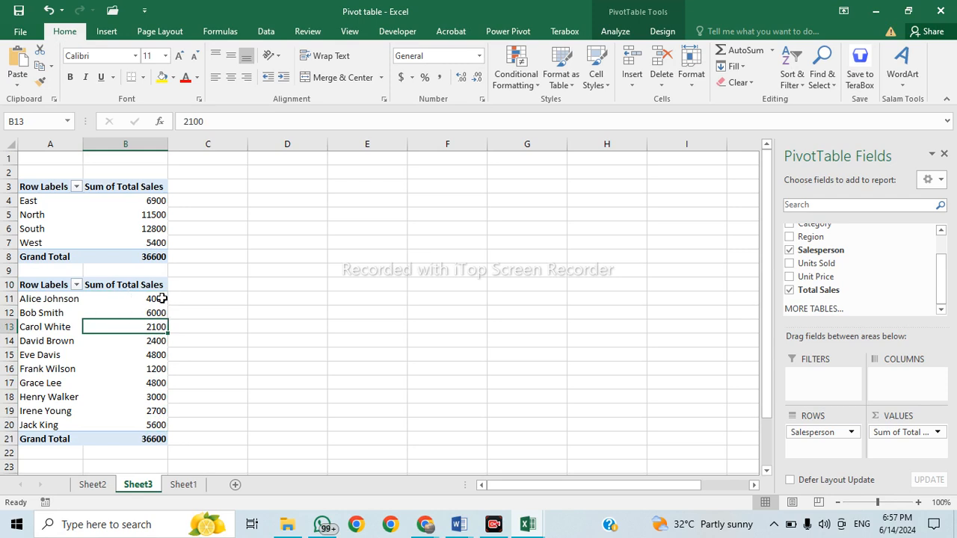
{"action": "left_click_drag", "start_coordinate": [162, 298], "coordinate": [165, 425]}
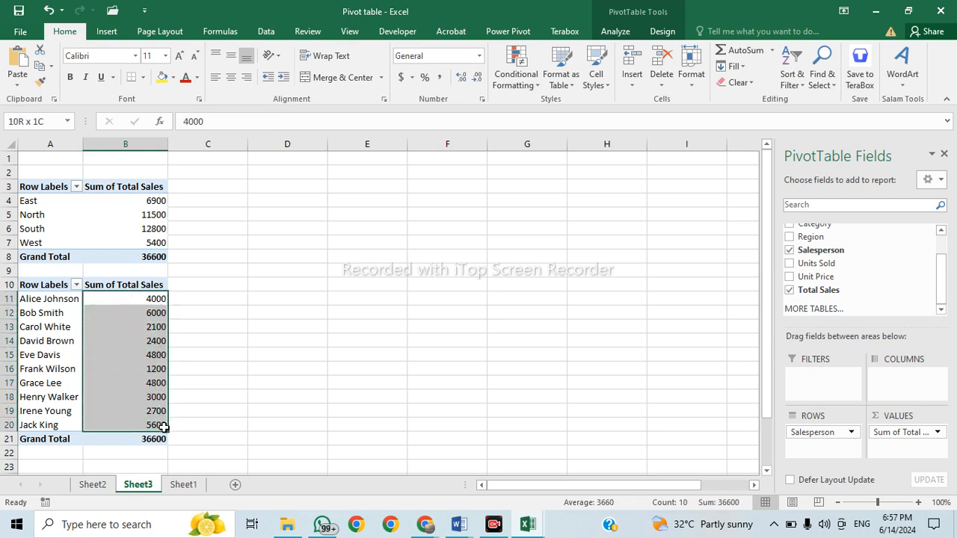
{"action": "left_click", "coordinate": [152, 311]}
{"action": "left_click", "coordinate": [154, 299]}
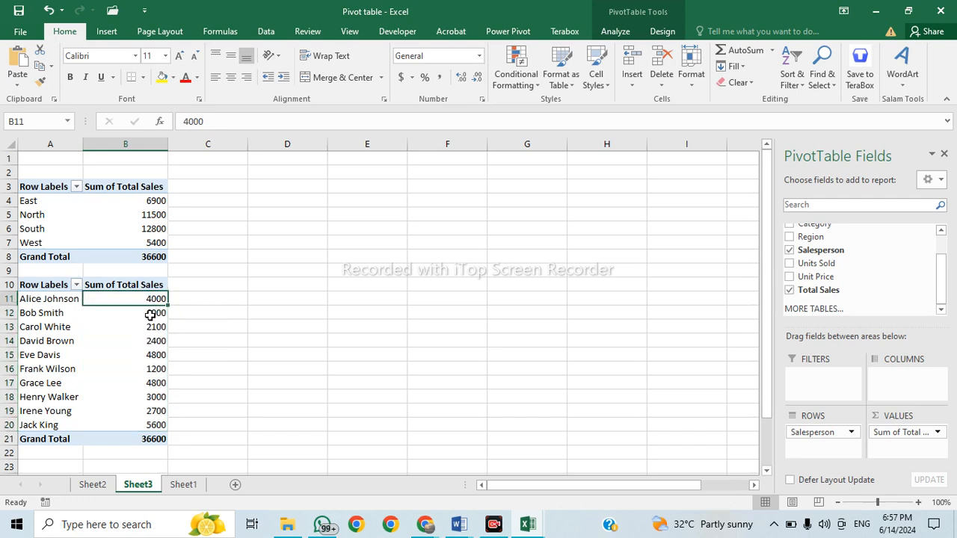
{"action": "left_click", "coordinate": [154, 314]}
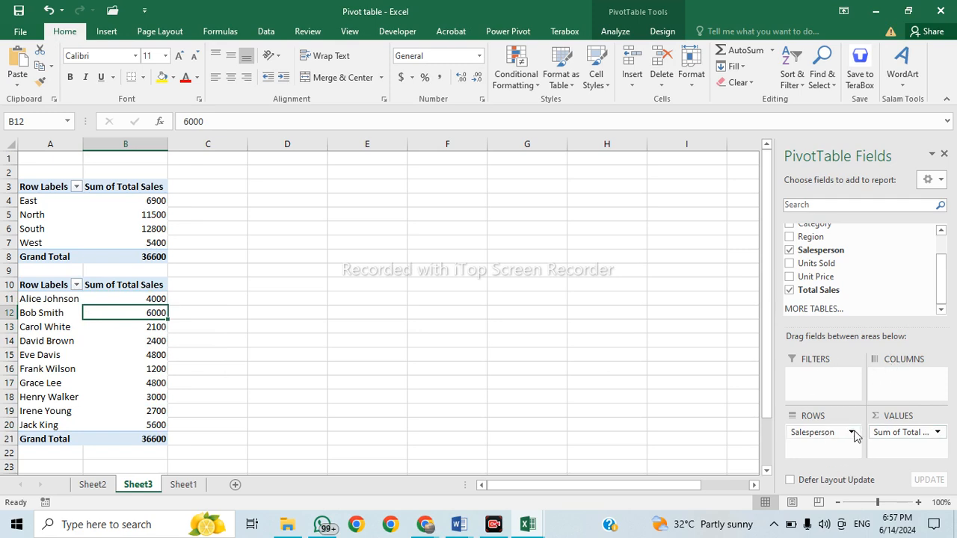
Try summarizing the Total Sales value field by Max, look through the other calculation types, and discard the change.
{"action": "left_click", "coordinate": [939, 433]}
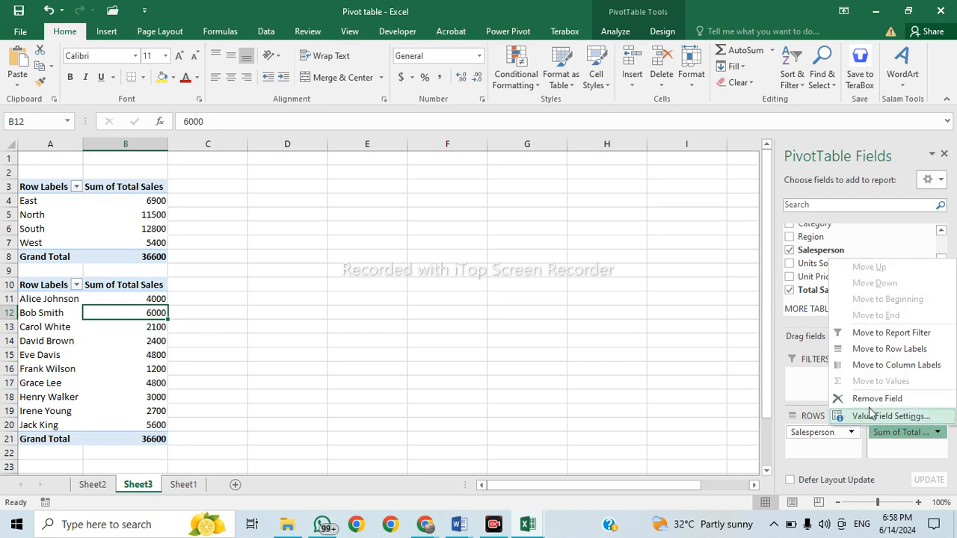
{"action": "left_click", "coordinate": [888, 416]}
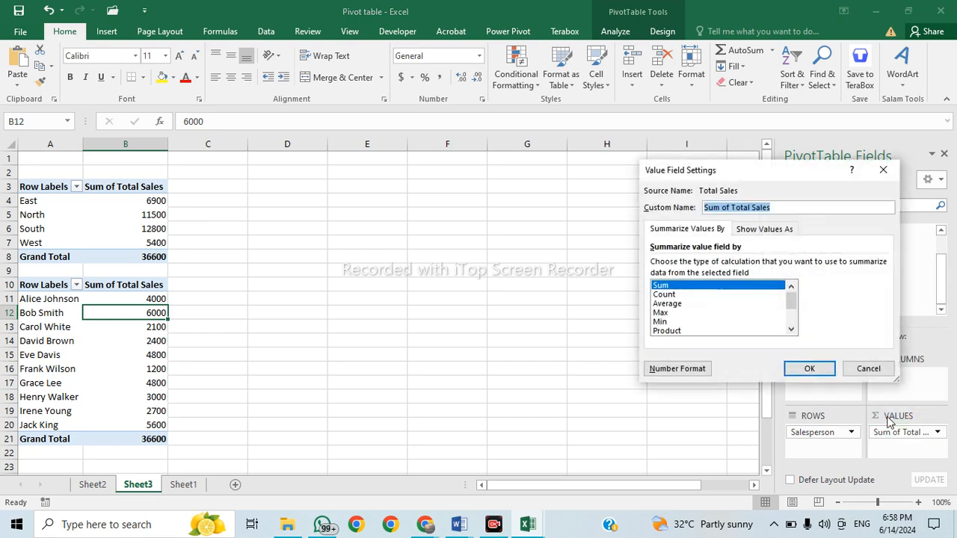
{"action": "left_click", "coordinate": [751, 314]}
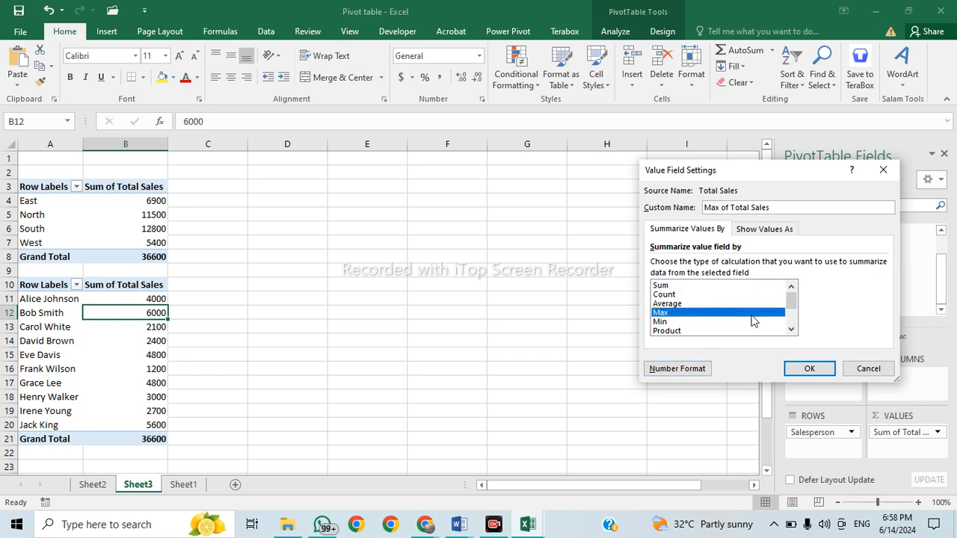
{"action": "left_click", "coordinate": [791, 329]}
{"action": "left_click", "coordinate": [790, 329]}
{"action": "left_click", "coordinate": [791, 329]}
{"action": "left_click", "coordinate": [791, 330]}
{"action": "left_click", "coordinate": [791, 330]}
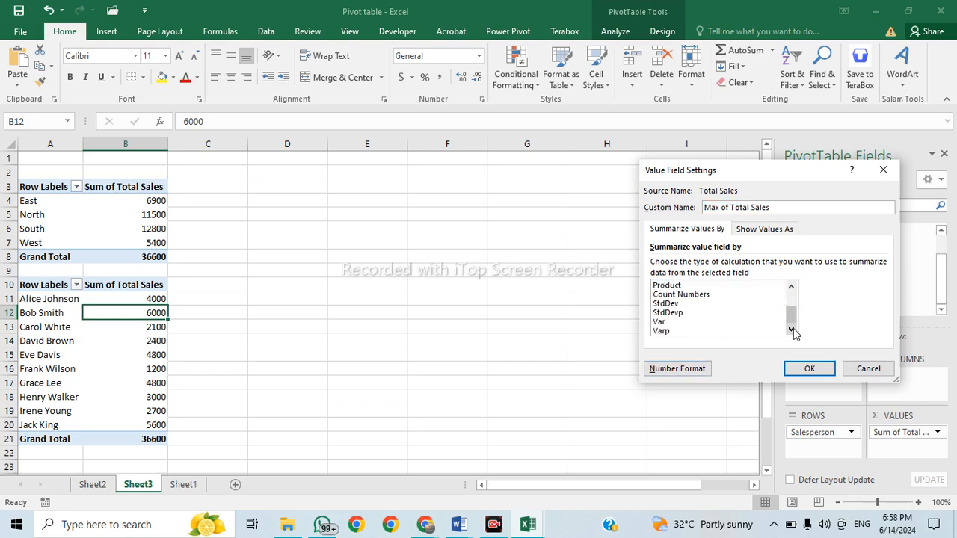
{"action": "left_click", "coordinate": [866, 368]}
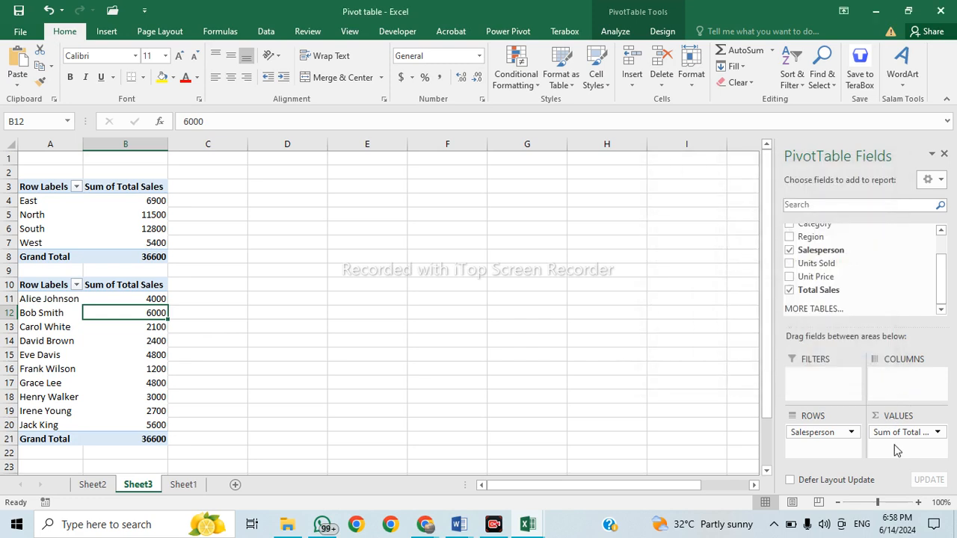
Try to move the Sum of Total Sales field of the salesperson PivotTable to the report filter.
{"action": "left_click", "coordinate": [925, 434]}
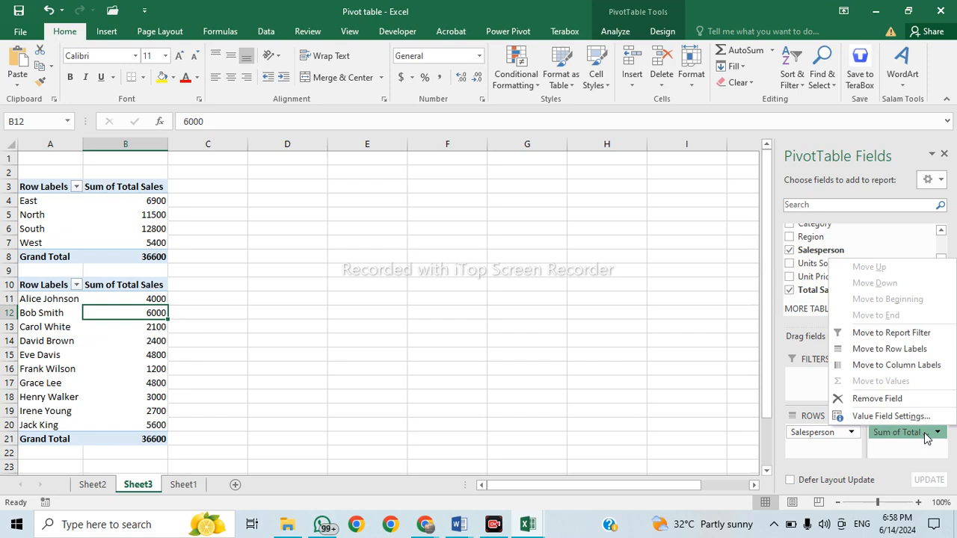
{"action": "left_click", "coordinate": [891, 334]}
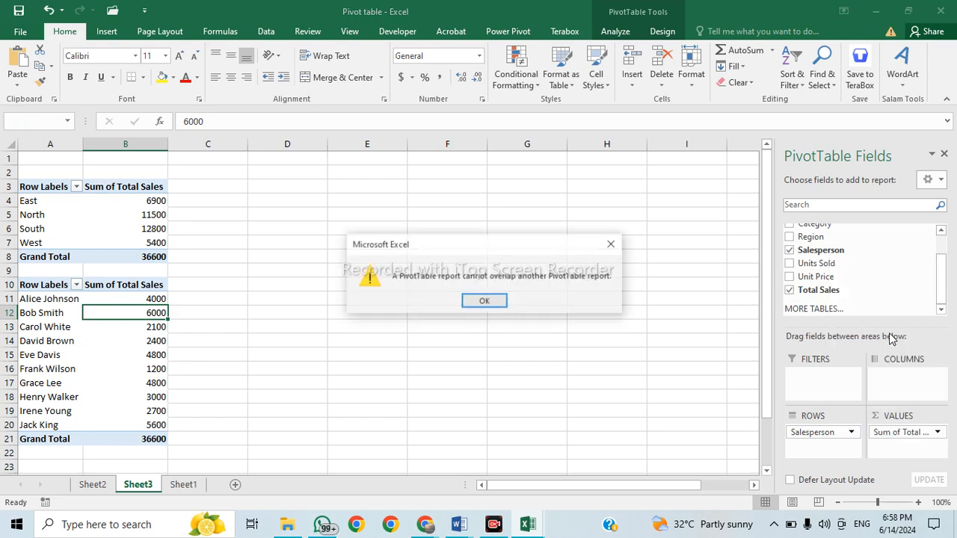
{"action": "left_click", "coordinate": [485, 300]}
{"action": "left_click", "coordinate": [26, 285]}
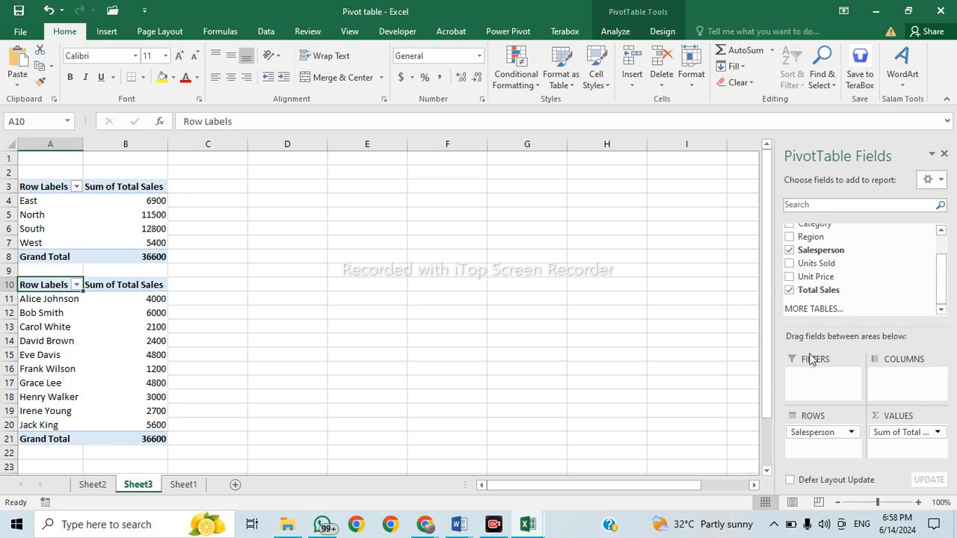
{"action": "left_click", "coordinate": [851, 433]}
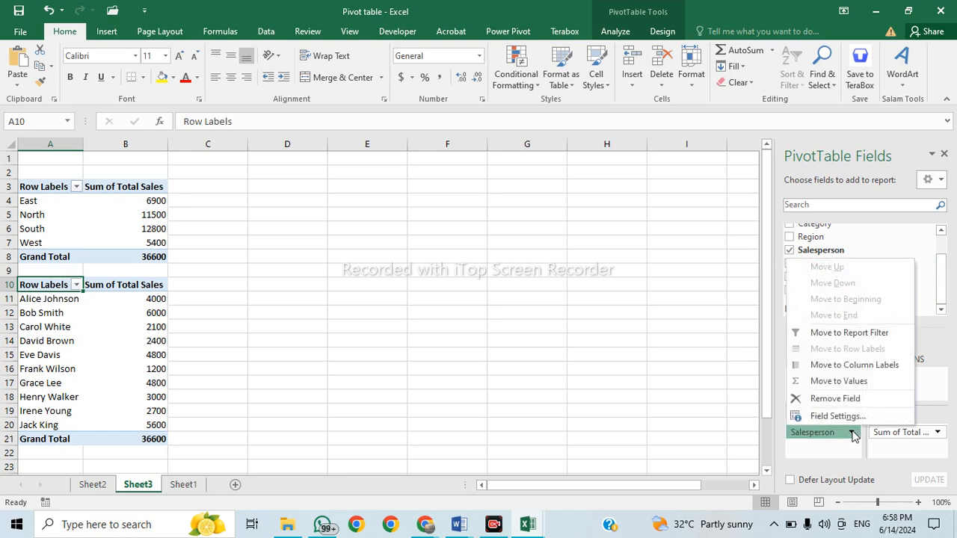
{"action": "left_click", "coordinate": [938, 434]}
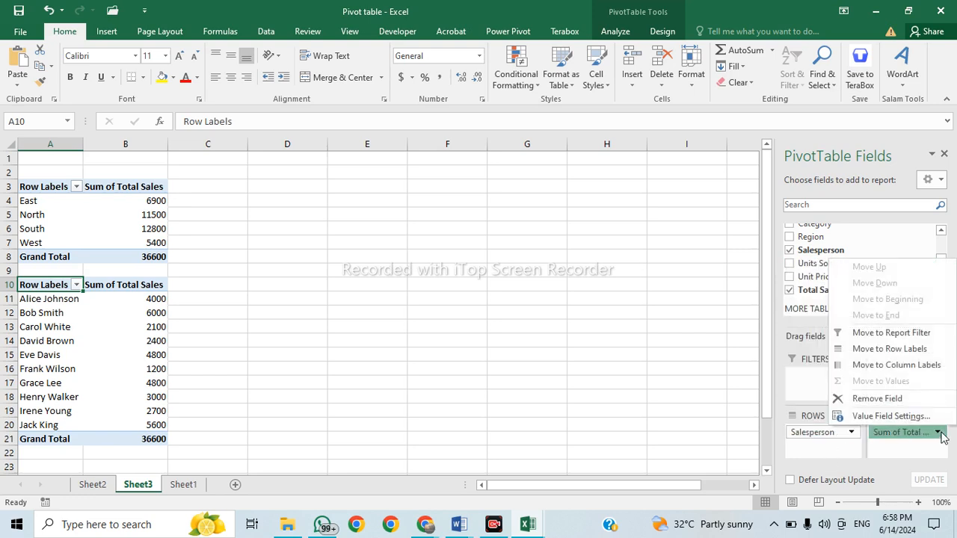
{"action": "left_click", "coordinate": [929, 456]}
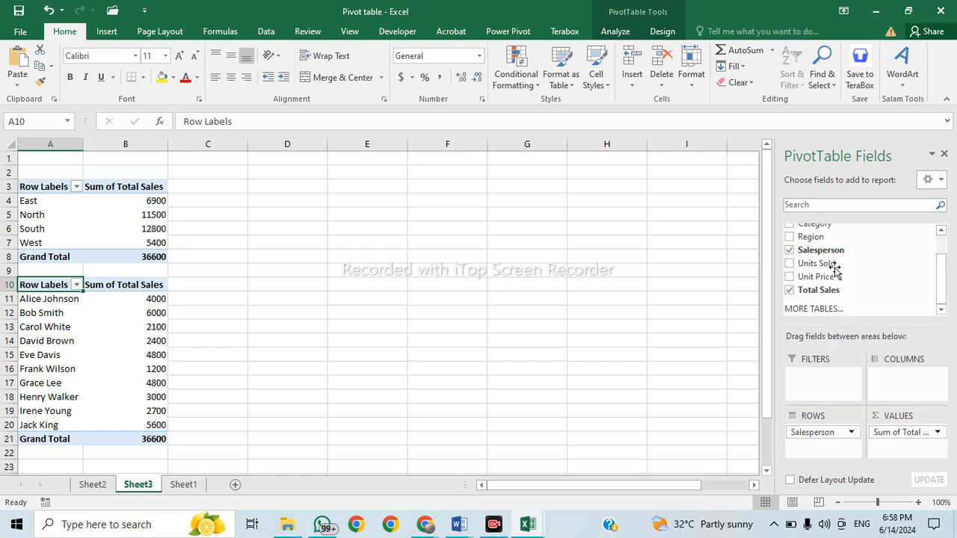
Sort the salesperson PivotTable by Sum of Total Sales from largest to smallest.
{"action": "scroll", "coordinate": [830, 291], "scroll_direction": "up", "scroll_amount": 1}
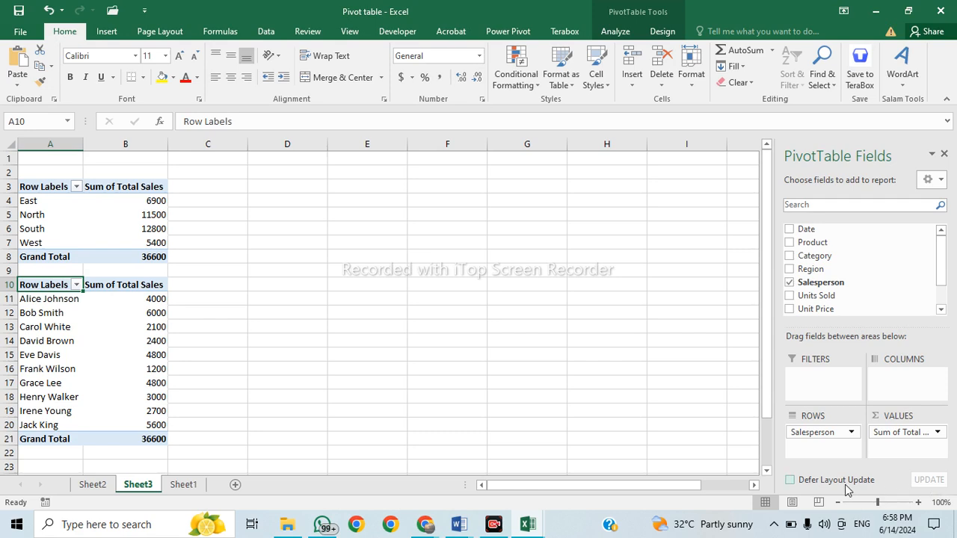
{"action": "left_click", "coordinate": [117, 326]}
{"action": "left_click", "coordinate": [130, 300]}
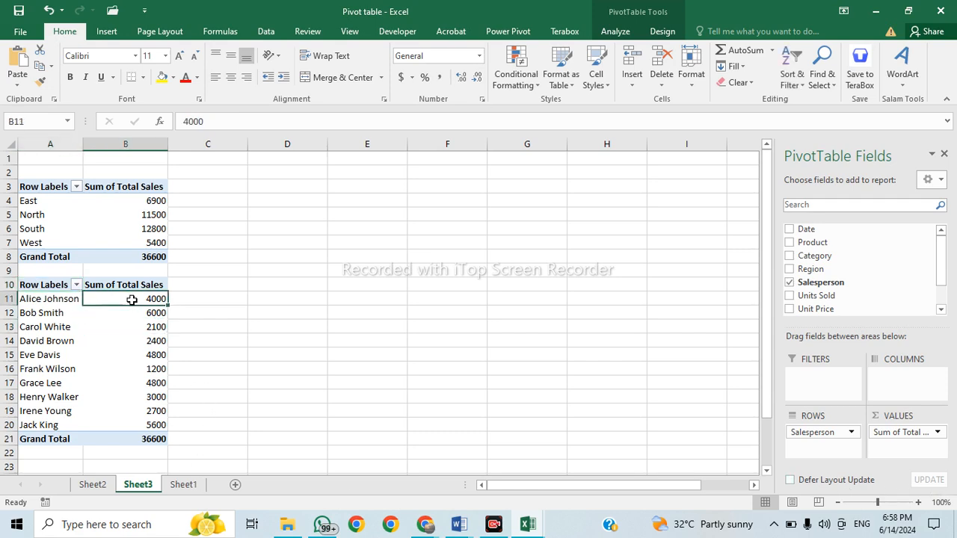
{"action": "right_click", "coordinate": [132, 303]}
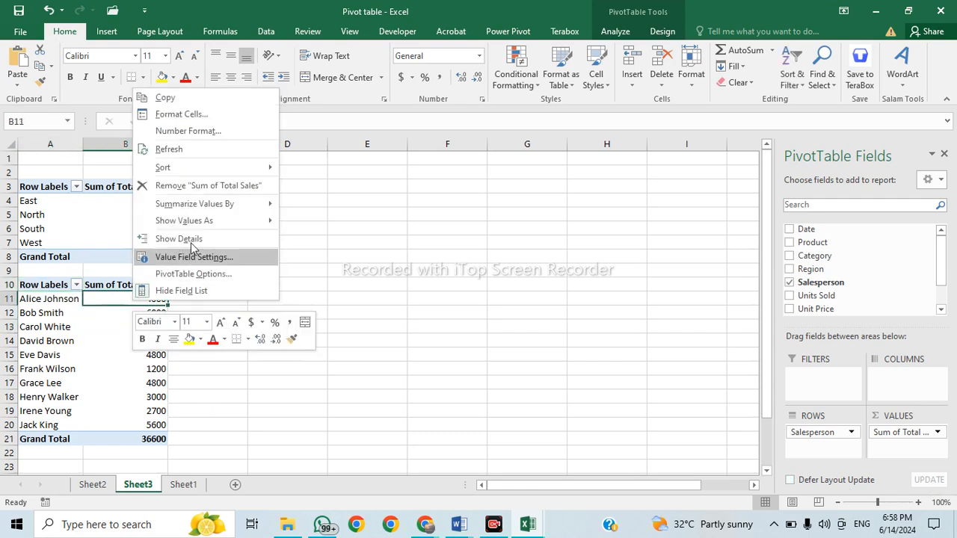
{"action": "left_click", "coordinate": [114, 301]}
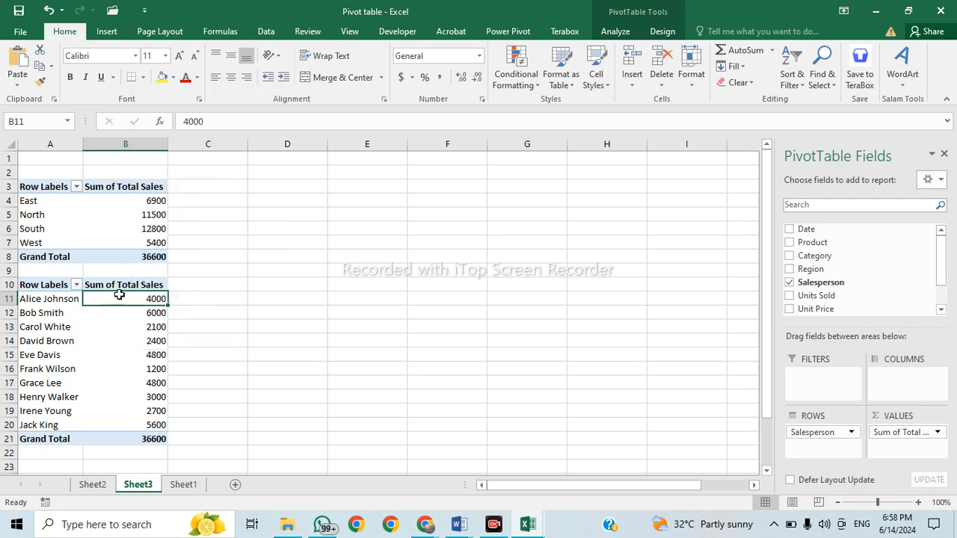
{"action": "right_click", "coordinate": [147, 299]}
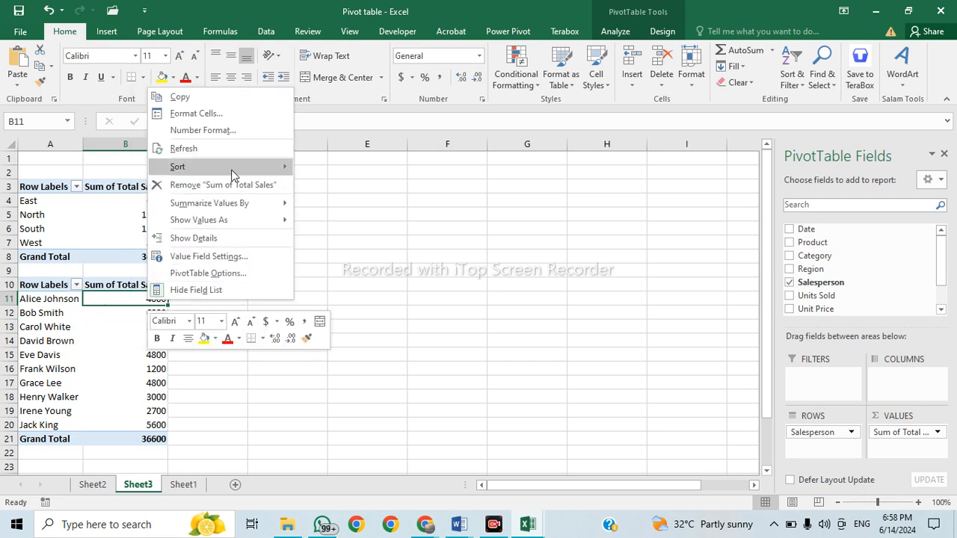
{"action": "mouse_move", "coordinate": [252, 166]}
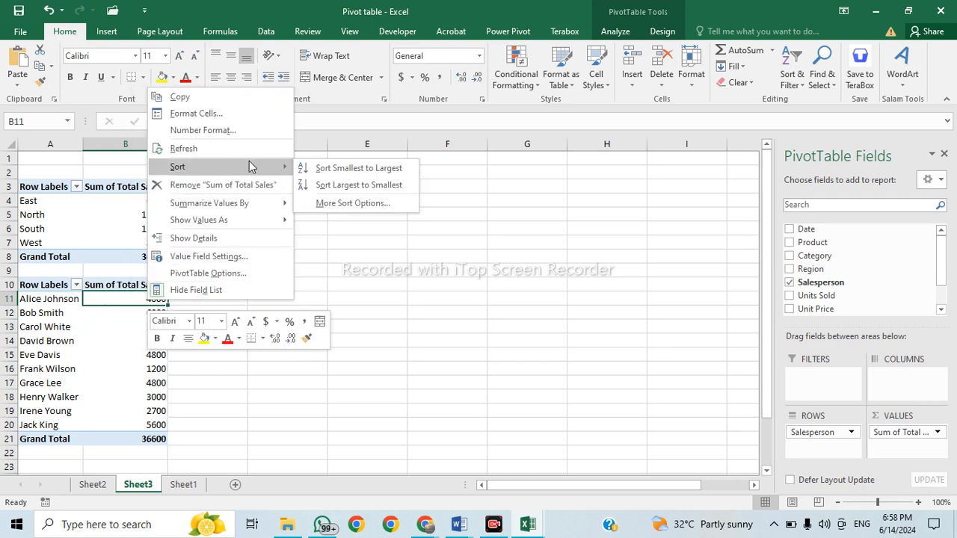
{"action": "left_click", "coordinate": [390, 189]}
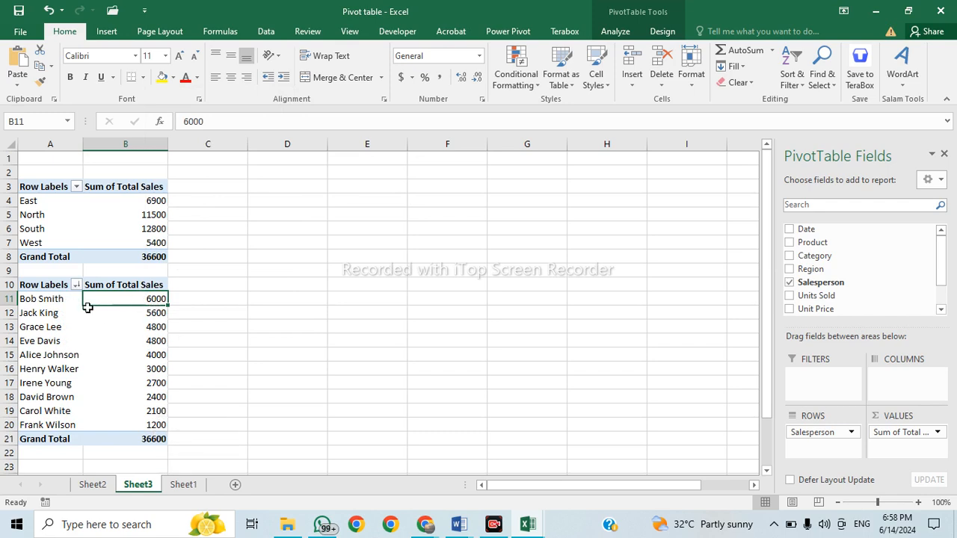
Highlight the first salesperson's row A11:B11 and reapply the largest-to-smallest sort from the total in B12.
{"action": "left_click_drag", "start_coordinate": [51, 303], "coordinate": [142, 300]}
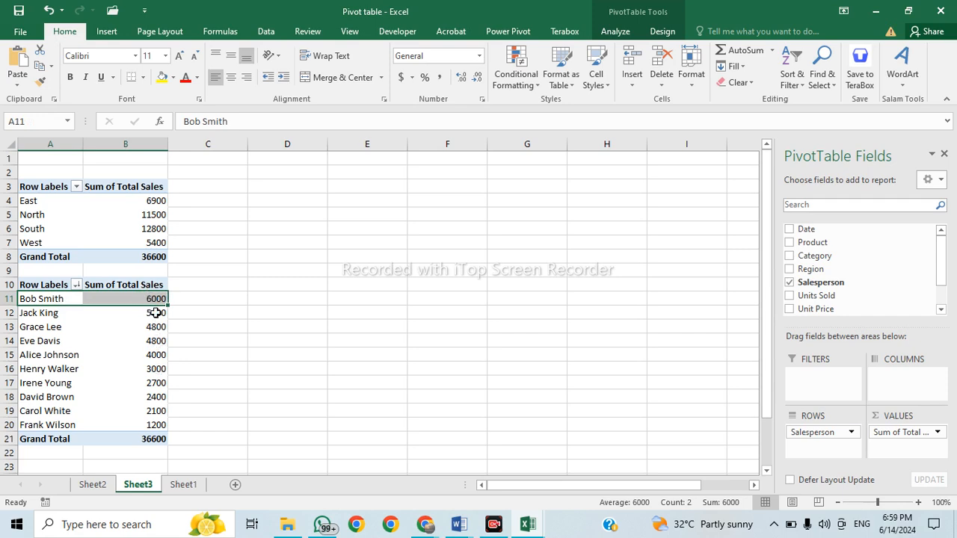
{"action": "mouse_move", "coordinate": [155, 314]}
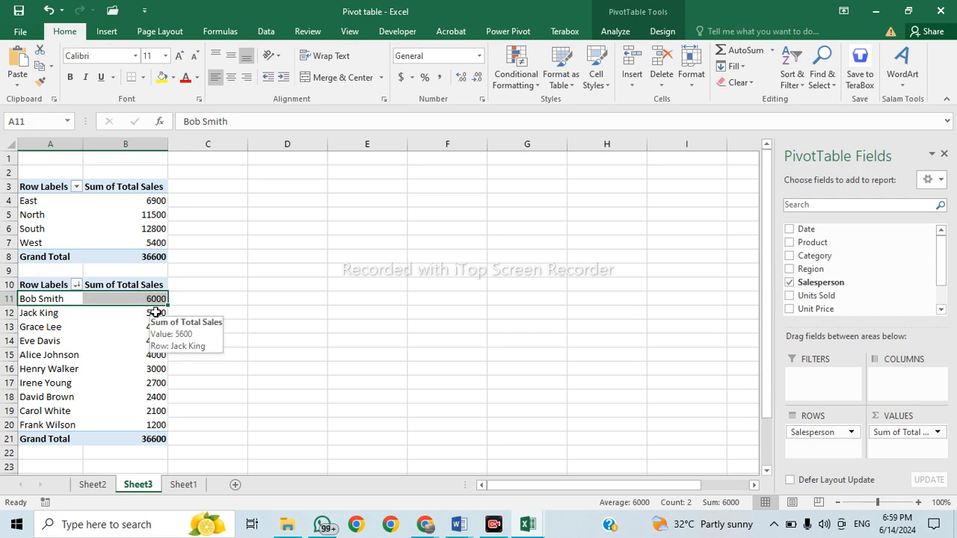
{"action": "right_click", "coordinate": [155, 313]}
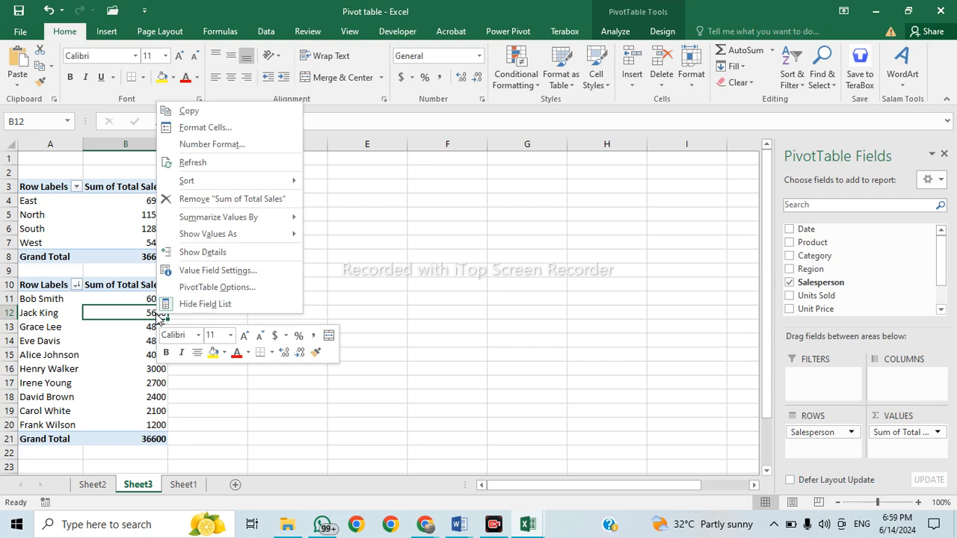
{"action": "mouse_move", "coordinate": [229, 184]}
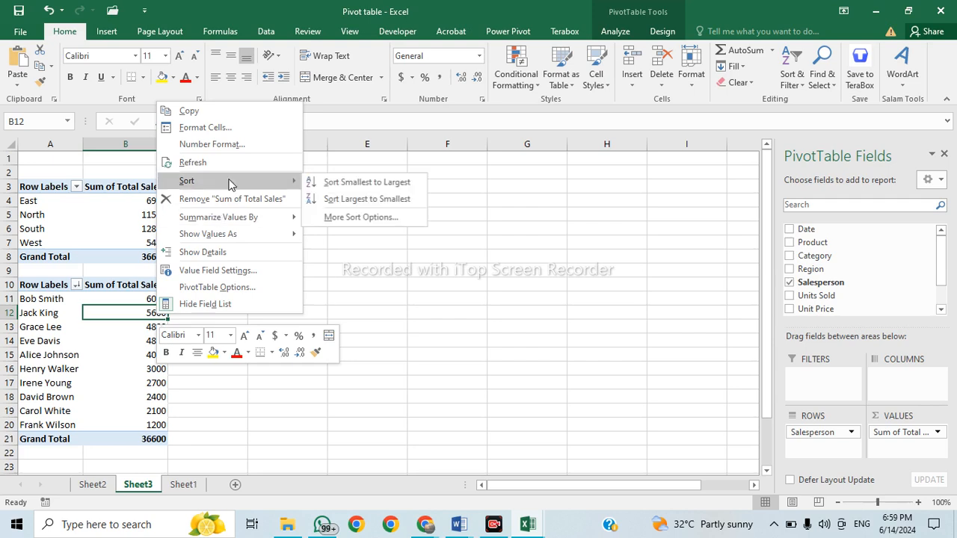
{"action": "left_click", "coordinate": [403, 201]}
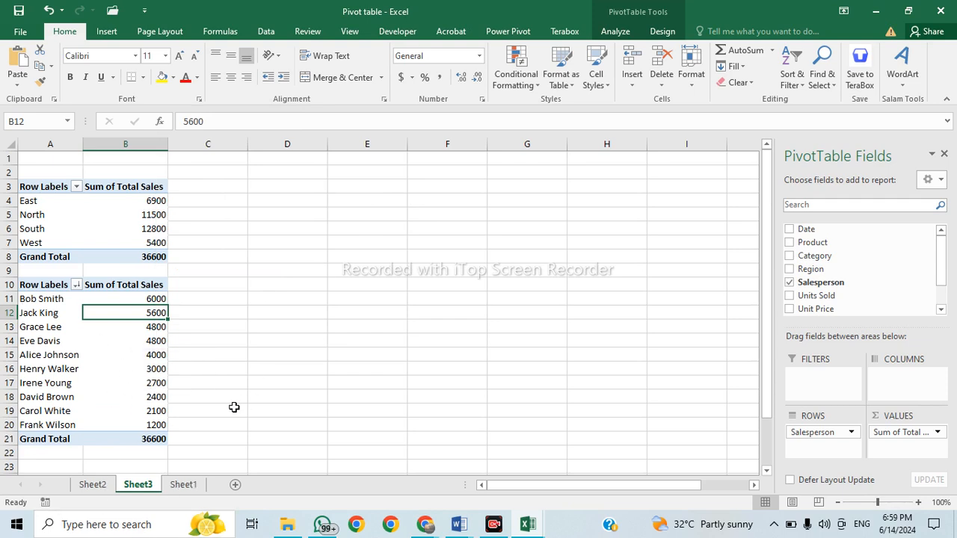
Read the third example question on Sheet1 about units of each product category sold in each region.
{"action": "left_click", "coordinate": [185, 485]}
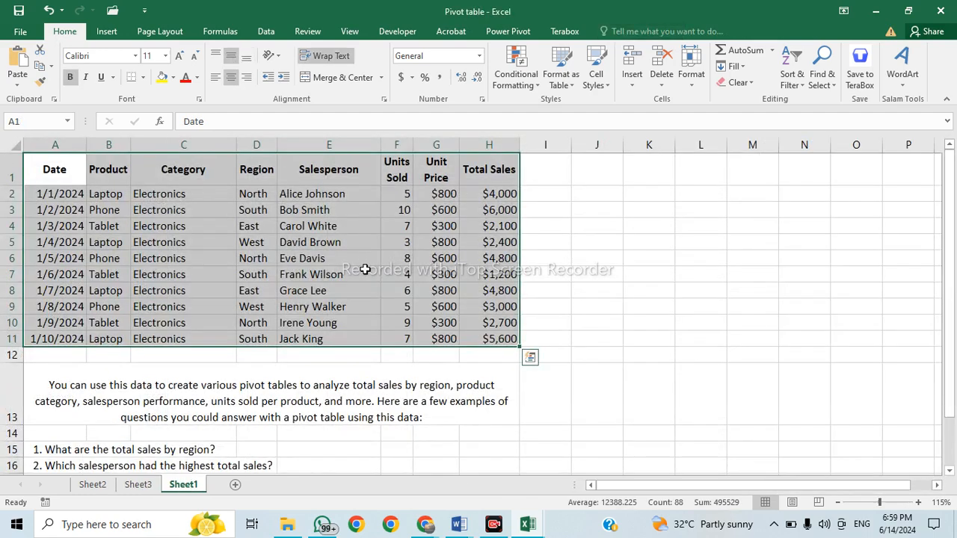
{"action": "scroll", "coordinate": [205, 433], "scroll_direction": "down", "scroll_amount": 1}
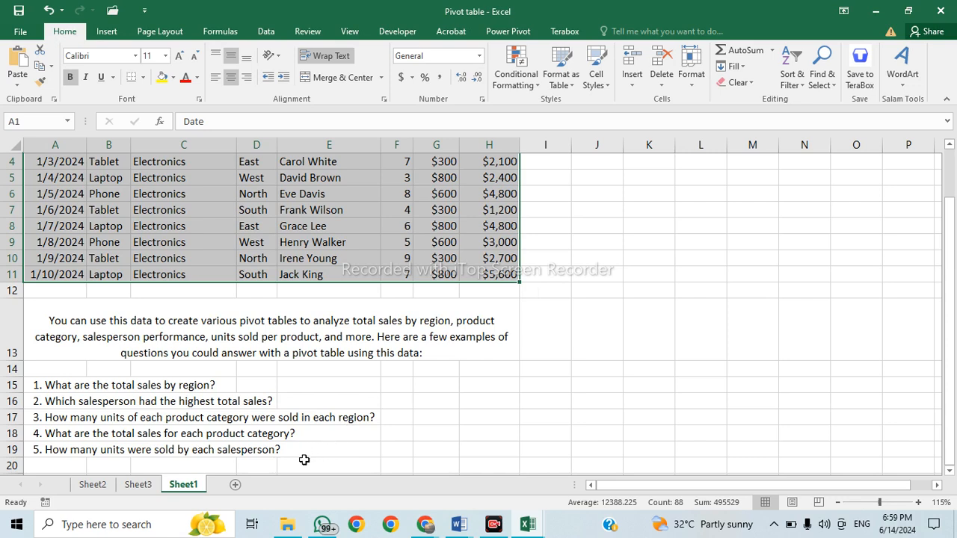
{"action": "left_click", "coordinate": [99, 420]}
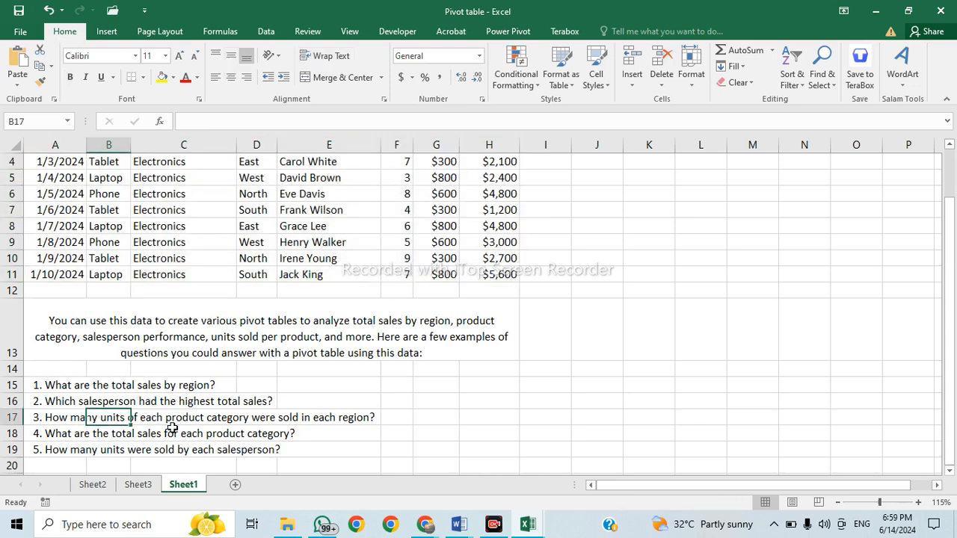
{"action": "left_click", "coordinate": [317, 418]}
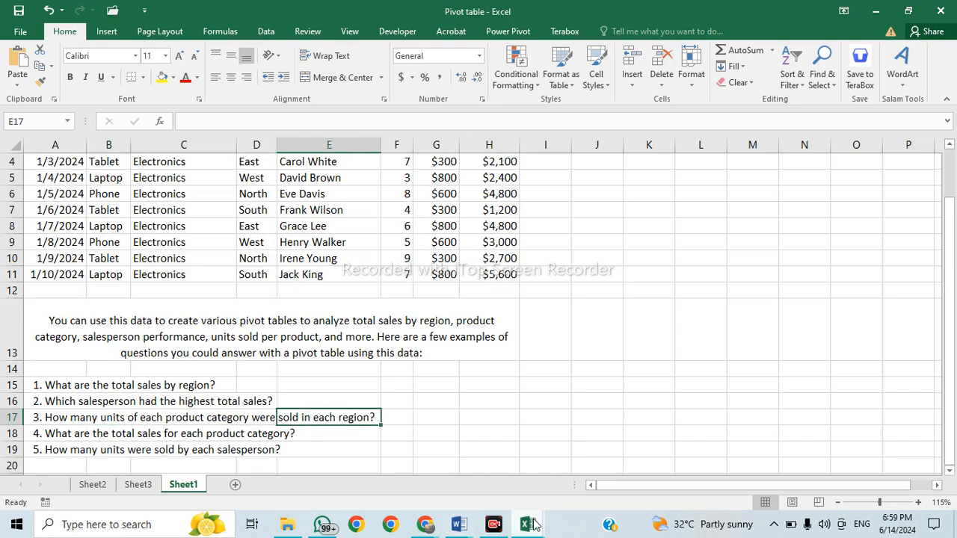
{"action": "mouse_move", "coordinate": [532, 525]}
{"action": "mouse_move", "coordinate": [591, 470]}
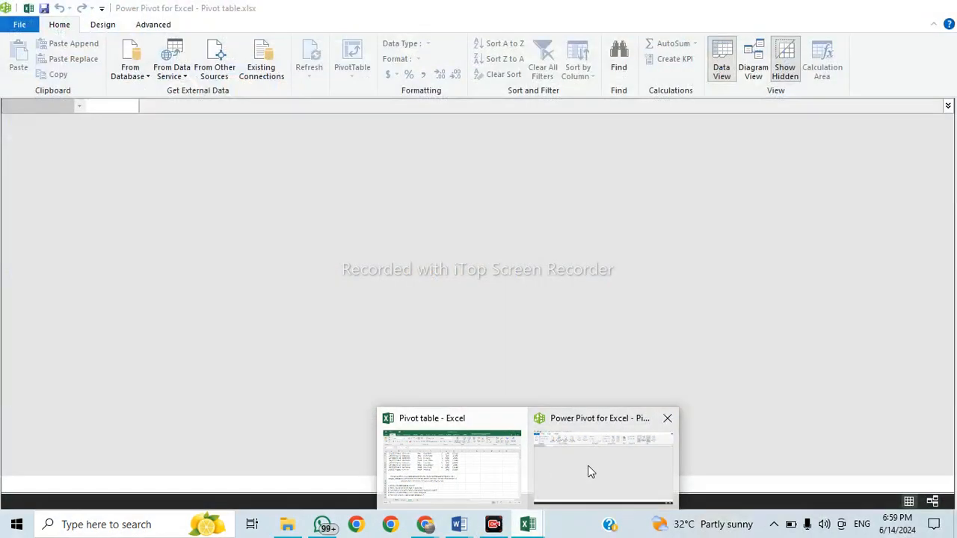
{"action": "left_click", "coordinate": [492, 477]}
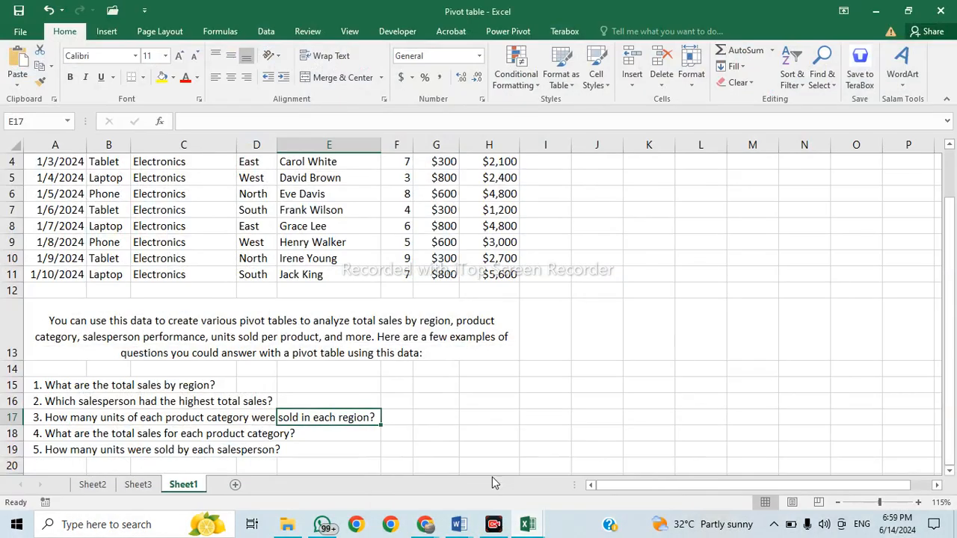
Select cell D3 on Sheet3 and narrow column C beside the existing PivotTables.
{"action": "left_click", "coordinate": [139, 487]}
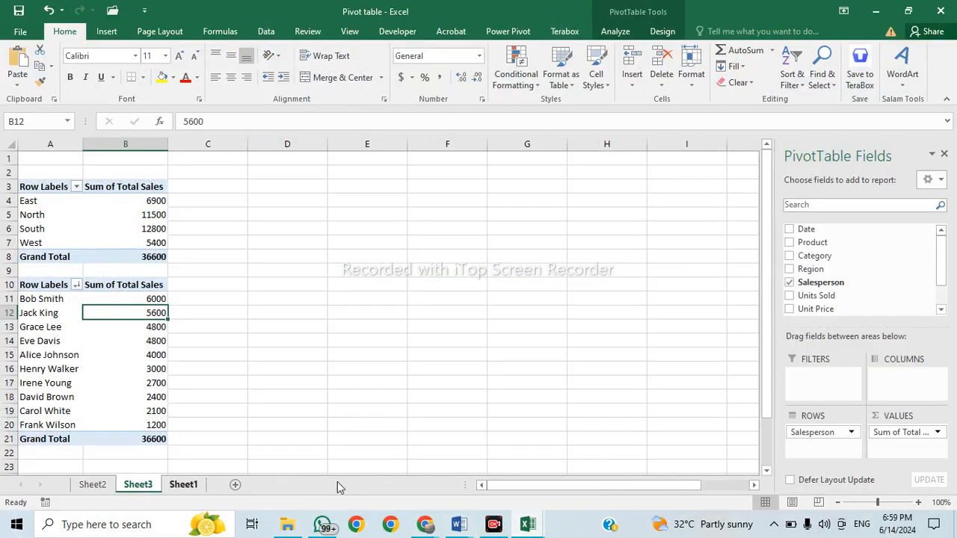
{"action": "left_click", "coordinate": [142, 450]}
{"action": "scroll", "coordinate": [79, 434], "scroll_direction": "down", "scroll_amount": 2}
{"action": "scroll", "coordinate": [77, 425], "scroll_direction": "up", "scroll_amount": 2}
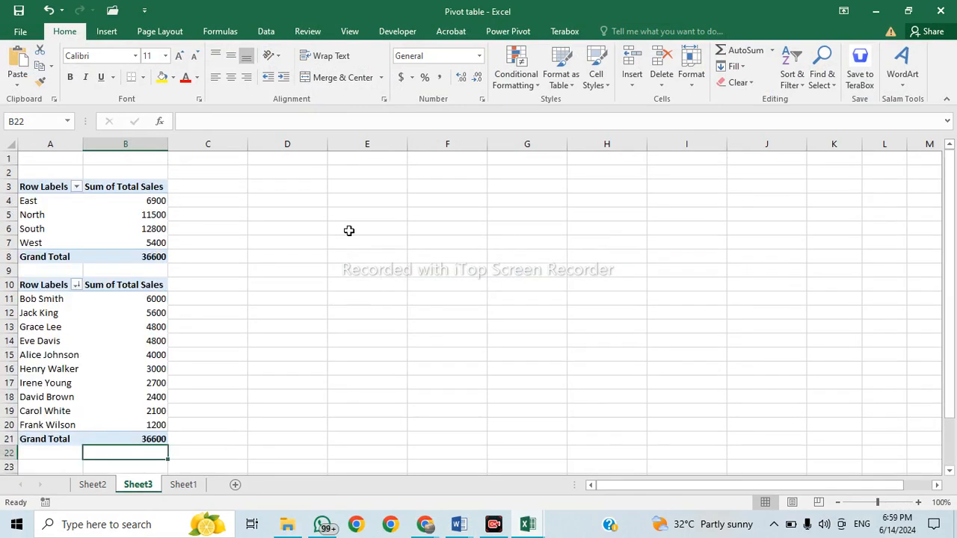
{"action": "left_click", "coordinate": [236, 196]}
{"action": "left_click", "coordinate": [278, 190]}
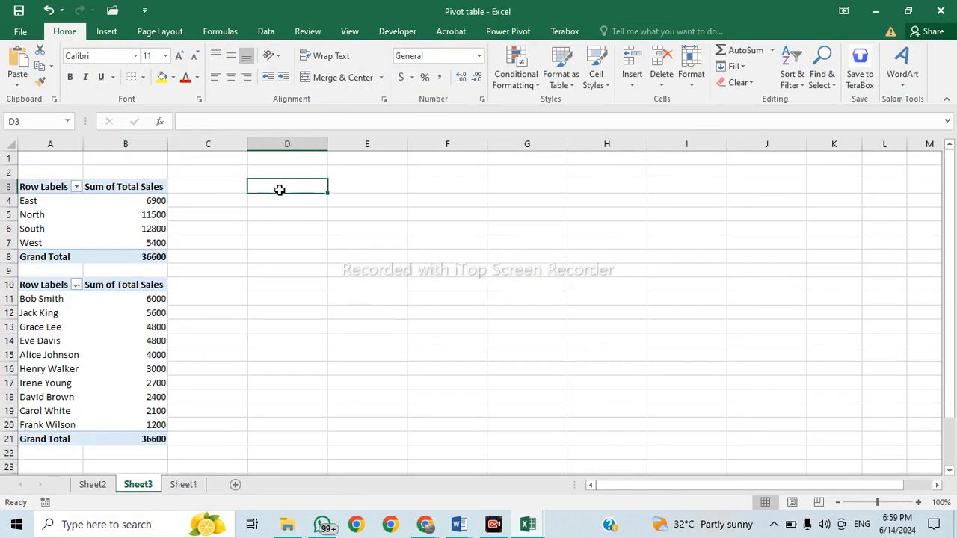
{"action": "left_click_drag", "start_coordinate": [247, 144], "coordinate": [196, 143]}
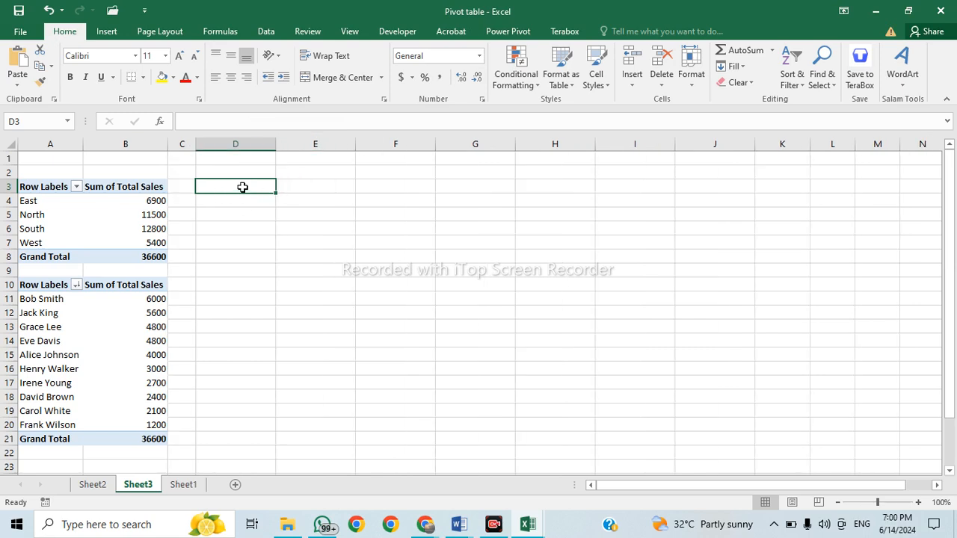
Insert a PivotTable from the range Sheet1!$A$1:$H$11 on the existing worksheet at Sheet3!$D$3.
{"action": "left_click", "coordinate": [106, 31]}
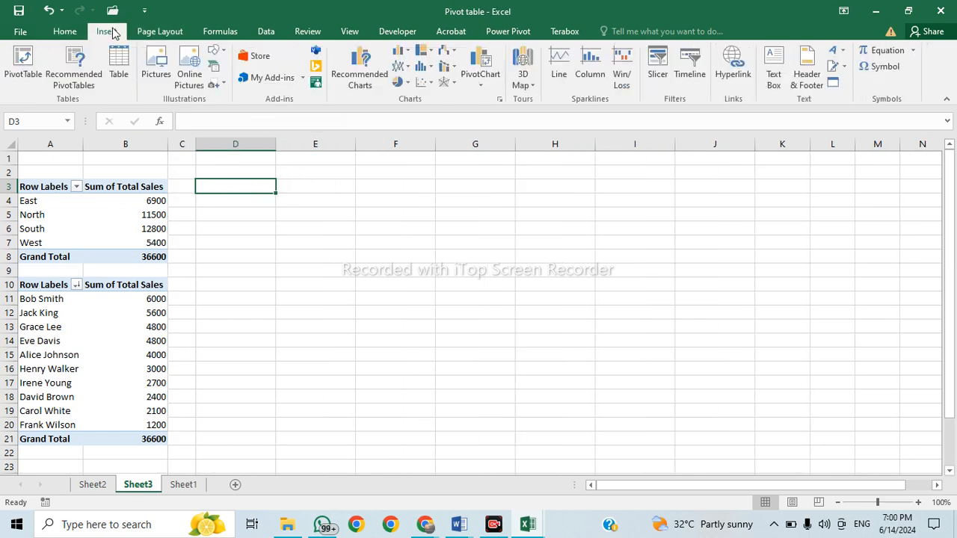
{"action": "left_click", "coordinate": [20, 77]}
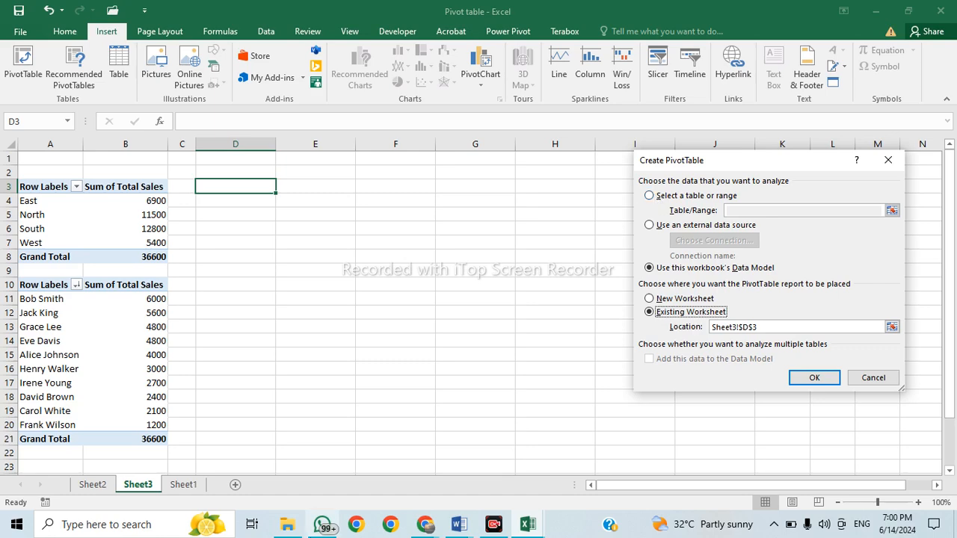
{"action": "left_click", "coordinate": [676, 196]}
{"action": "left_click", "coordinate": [892, 210]}
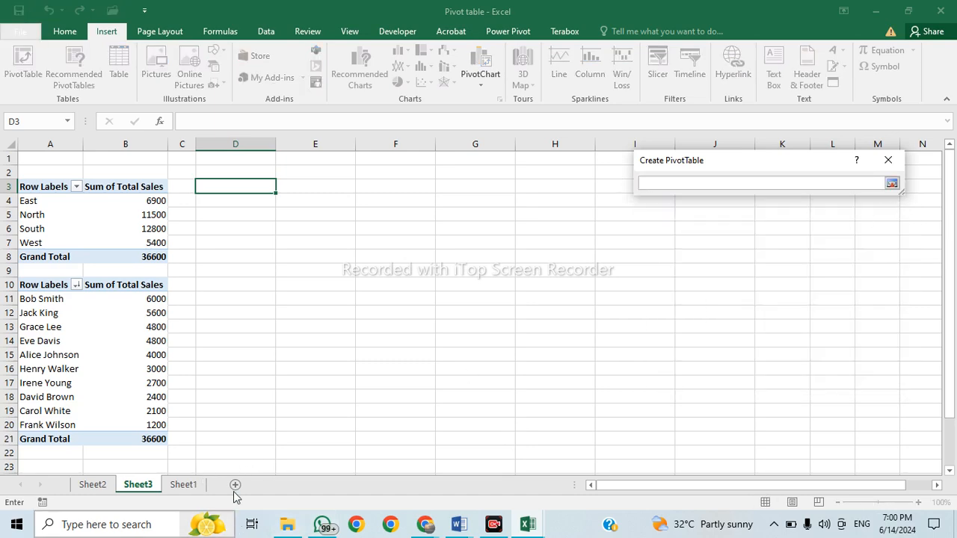
{"action": "left_click", "coordinate": [183, 484]}
{"action": "scroll", "coordinate": [105, 263], "scroll_direction": "up", "scroll_amount": 1}
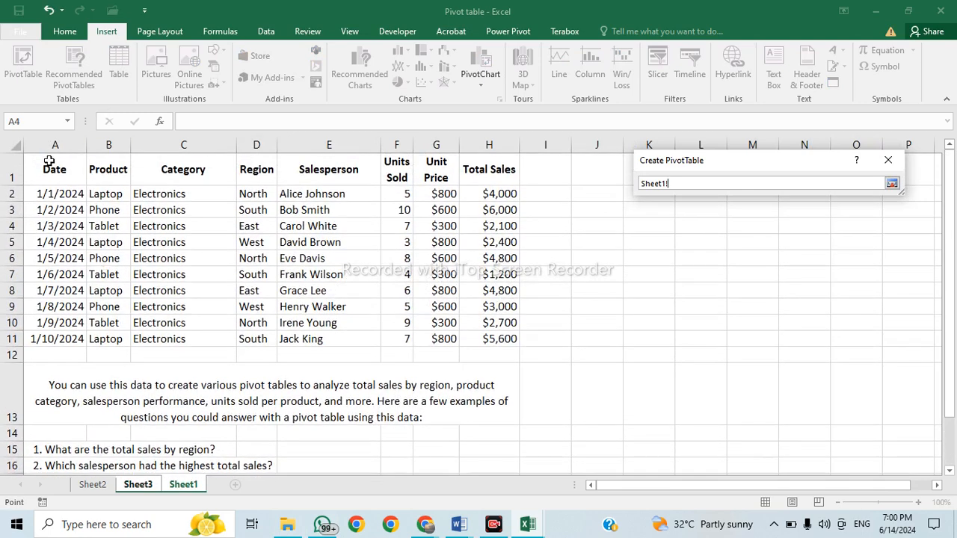
{"action": "left_click_drag", "start_coordinate": [48, 169], "coordinate": [491, 330]}
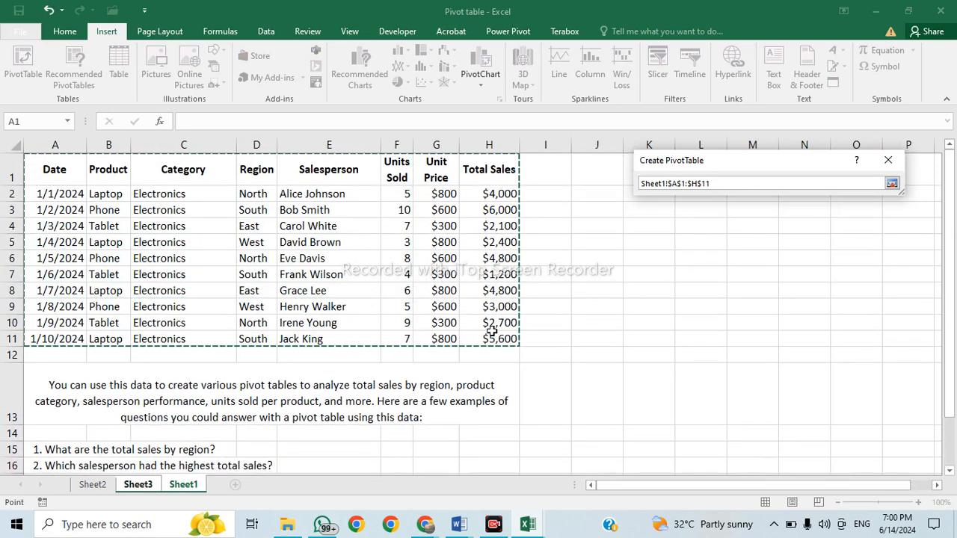
{"action": "left_click", "coordinate": [891, 183]}
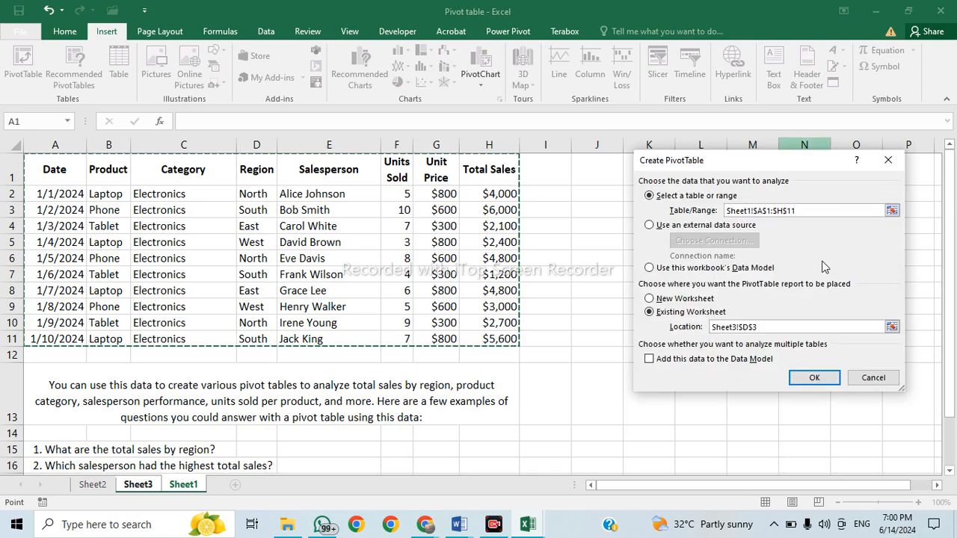
{"action": "left_click", "coordinate": [783, 326]}
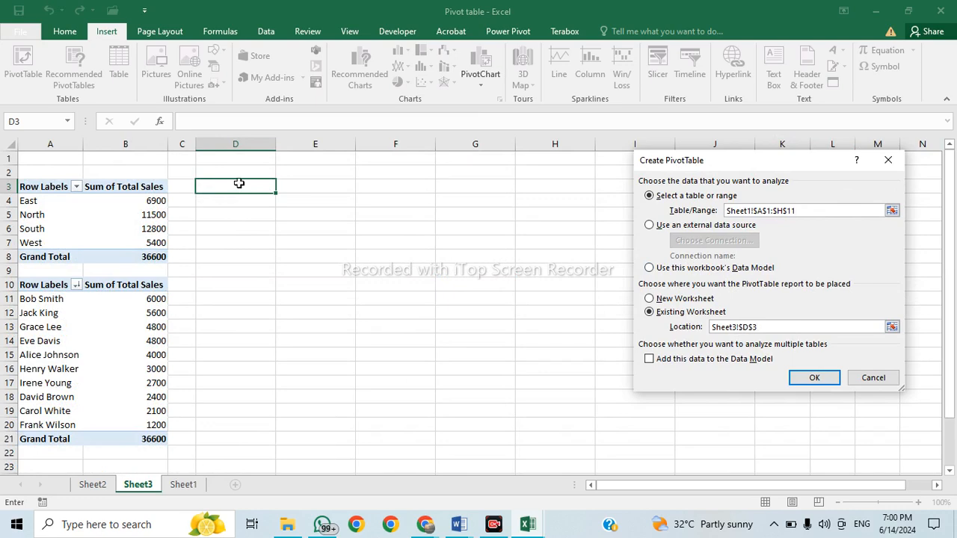
{"action": "left_click", "coordinate": [830, 380]}
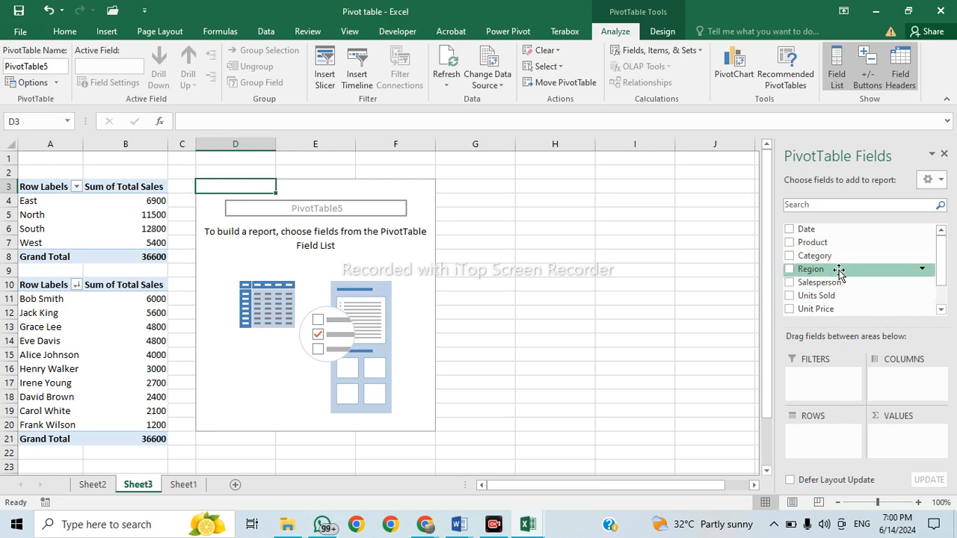
Place Region in the rows and Category in the columns of the PivotTable at D3.
{"action": "left_click_drag", "start_coordinate": [810, 269], "coordinate": [822, 447]}
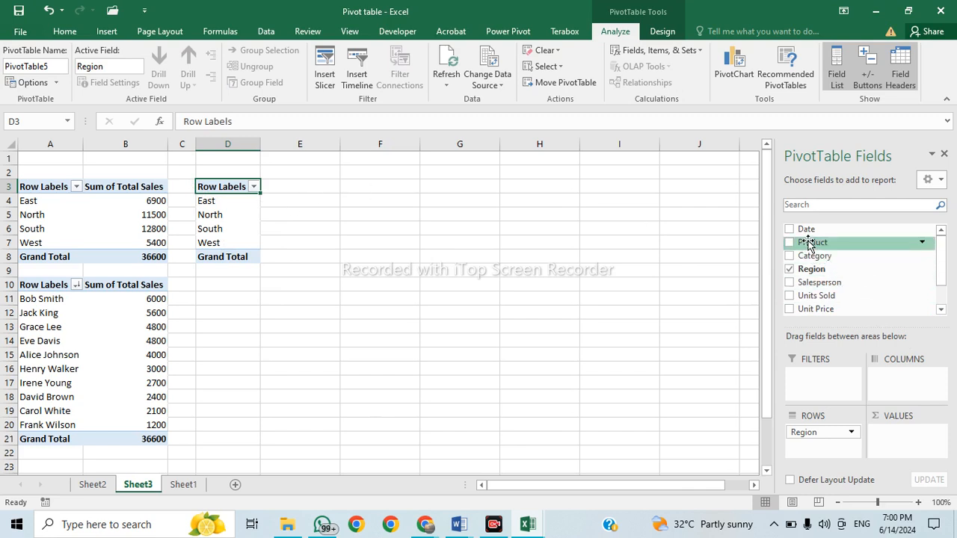
{"action": "left_click_drag", "start_coordinate": [814, 256], "coordinate": [911, 381]}
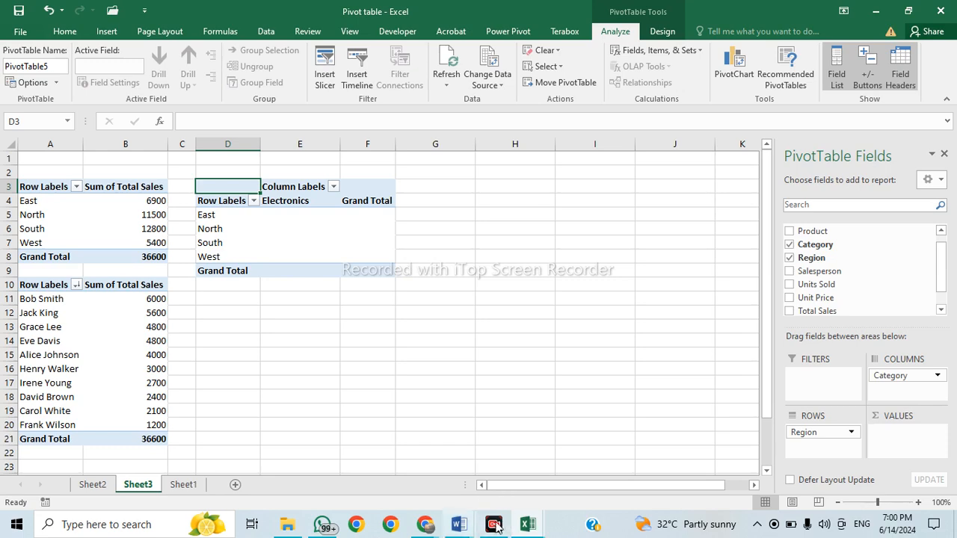
Check the third question's wording on Sheet1 against the fields chosen for the new PivotTable.
{"action": "left_click", "coordinate": [181, 487]}
{"action": "scroll", "coordinate": [217, 429], "scroll_direction": "down", "scroll_amount": 4}
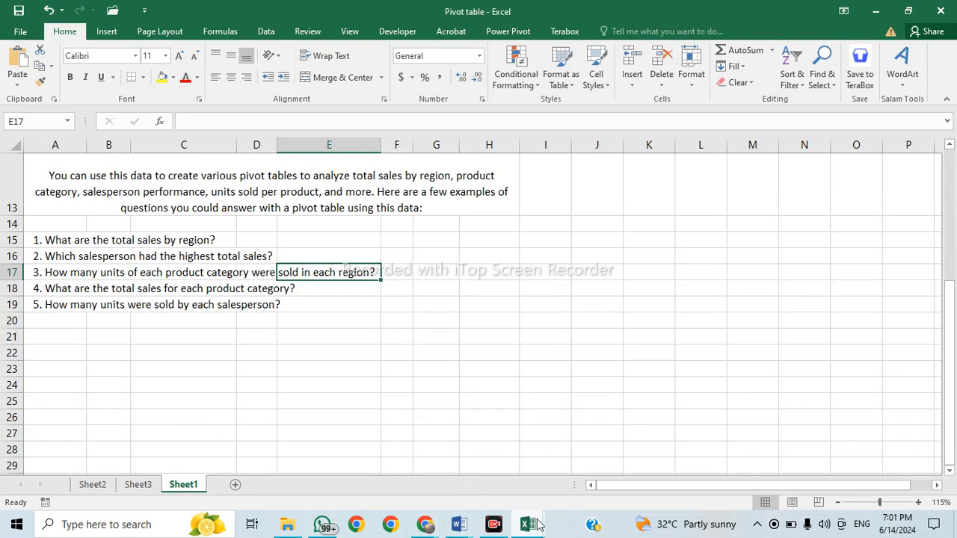
{"action": "left_click", "coordinate": [478, 463]}
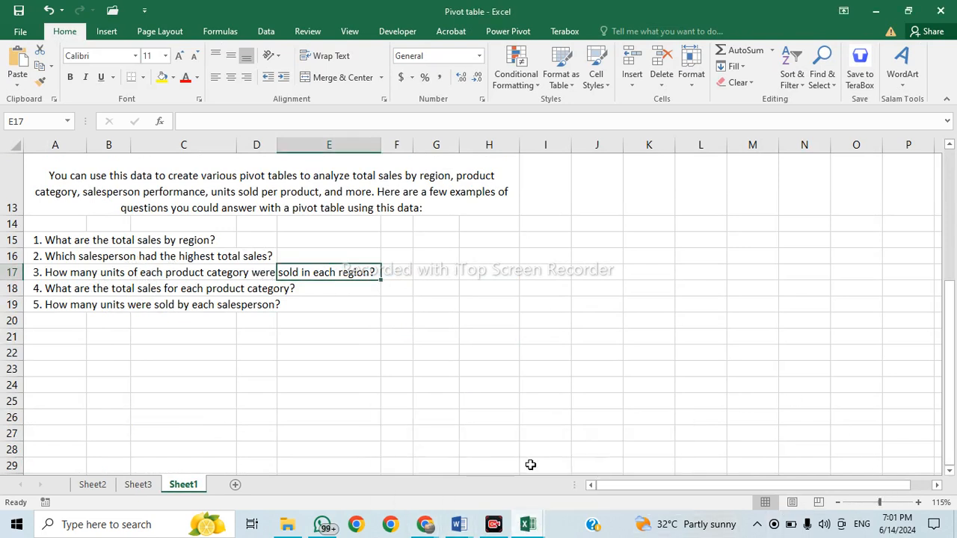
Add Units Sold as summed values to the region-by-category PivotTable on Sheet3 and check the units per region.
{"action": "left_click", "coordinate": [525, 527]}
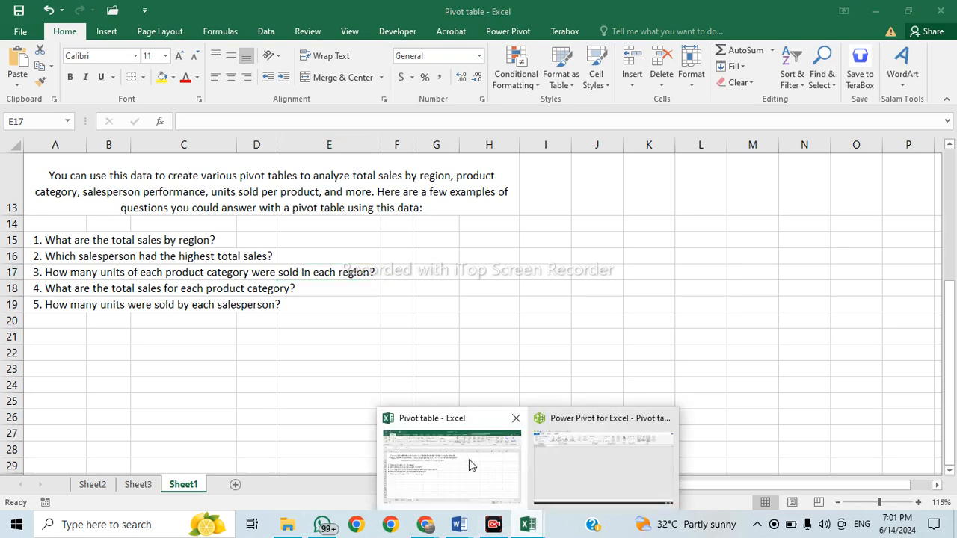
{"action": "left_click", "coordinate": [468, 458]}
{"action": "left_click", "coordinate": [137, 484]}
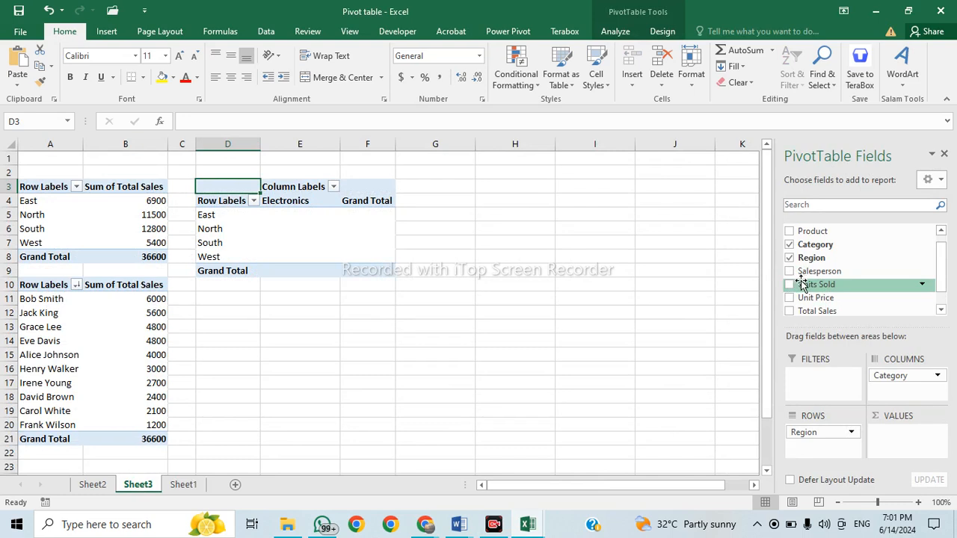
{"action": "left_click_drag", "start_coordinate": [801, 284], "coordinate": [892, 439]}
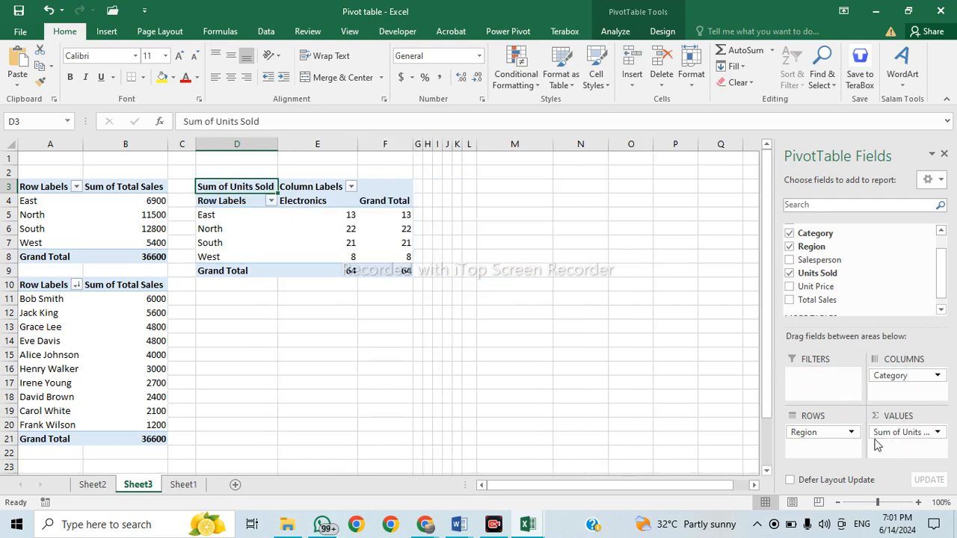
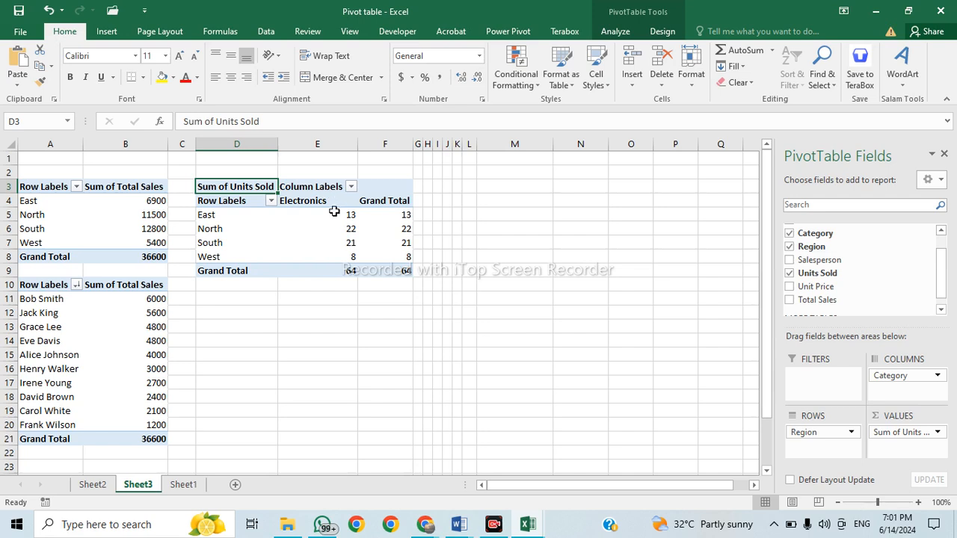
{"action": "mouse_move", "coordinate": [331, 214]}
{"action": "mouse_move", "coordinate": [347, 246]}
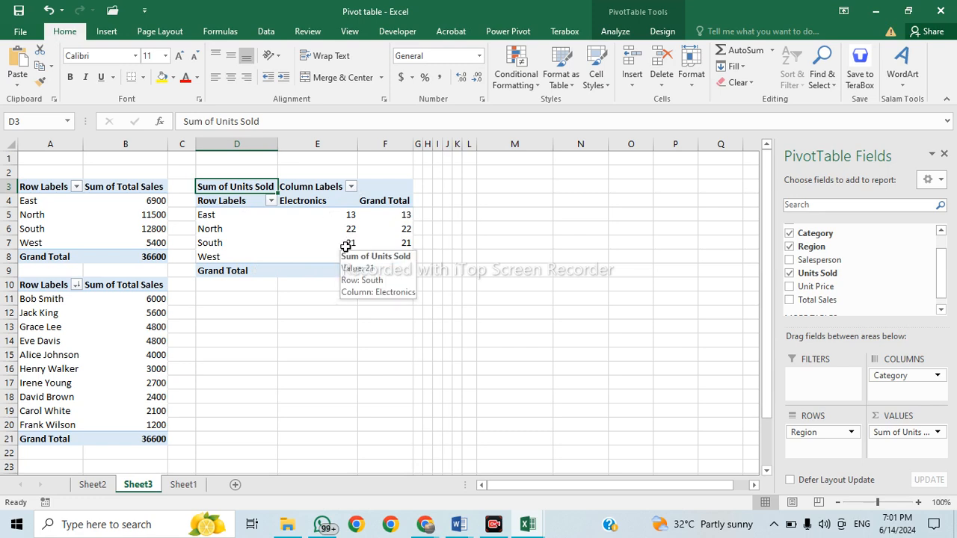
{"action": "mouse_move", "coordinate": [299, 266]}
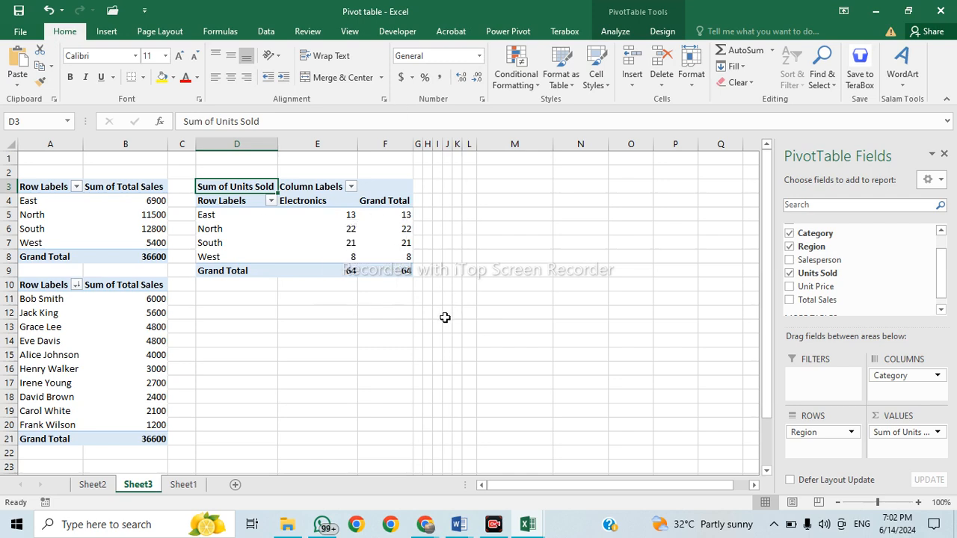
Insert a PivotTable at cell D12 of Sheet3 using Sheet1!$A$1:$H$11 as its source range.
{"action": "left_click", "coordinate": [181, 486]}
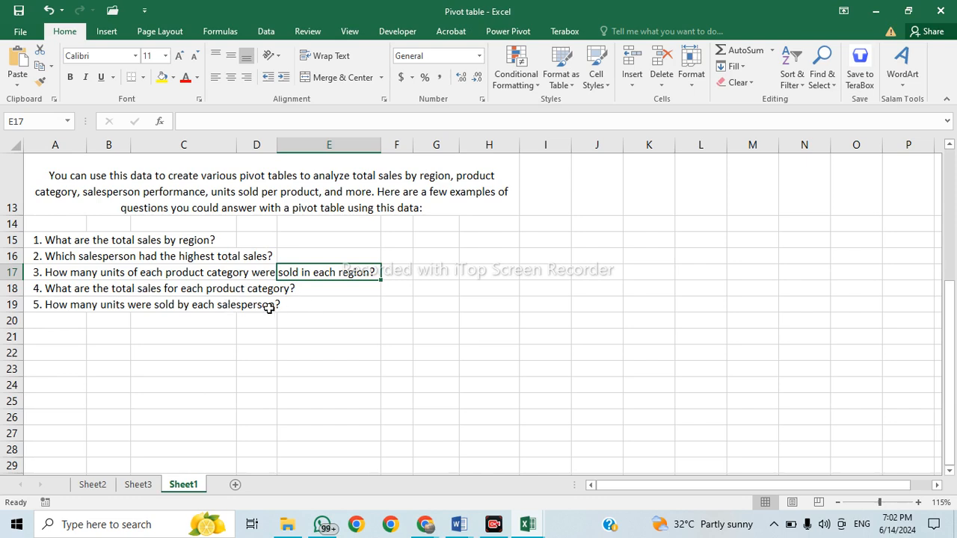
{"action": "left_click", "coordinate": [139, 484]}
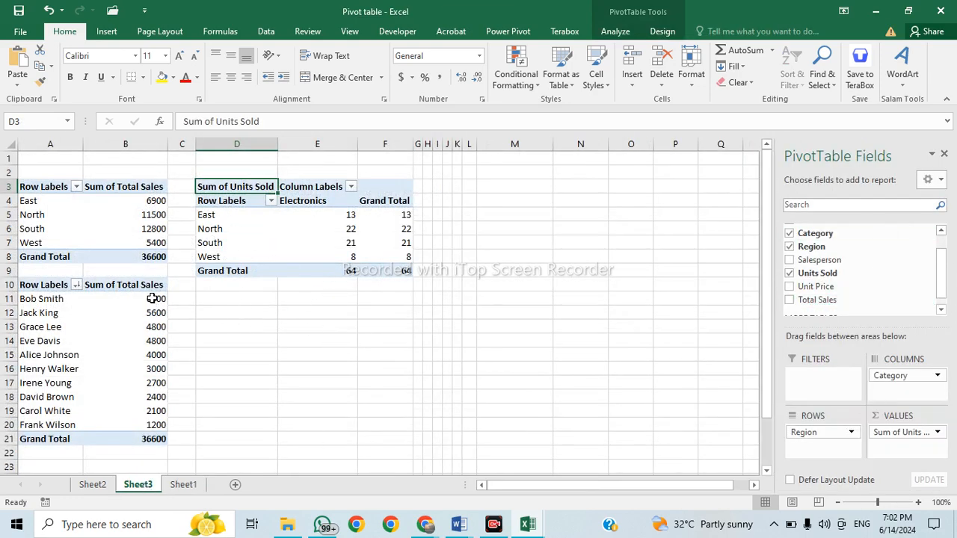
{"action": "left_click", "coordinate": [226, 312]}
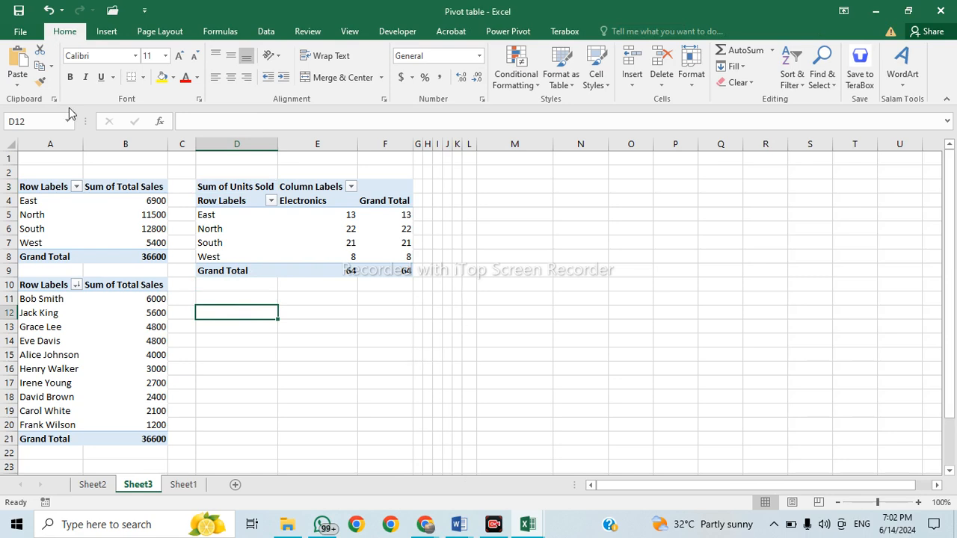
{"action": "left_click", "coordinate": [112, 33]}
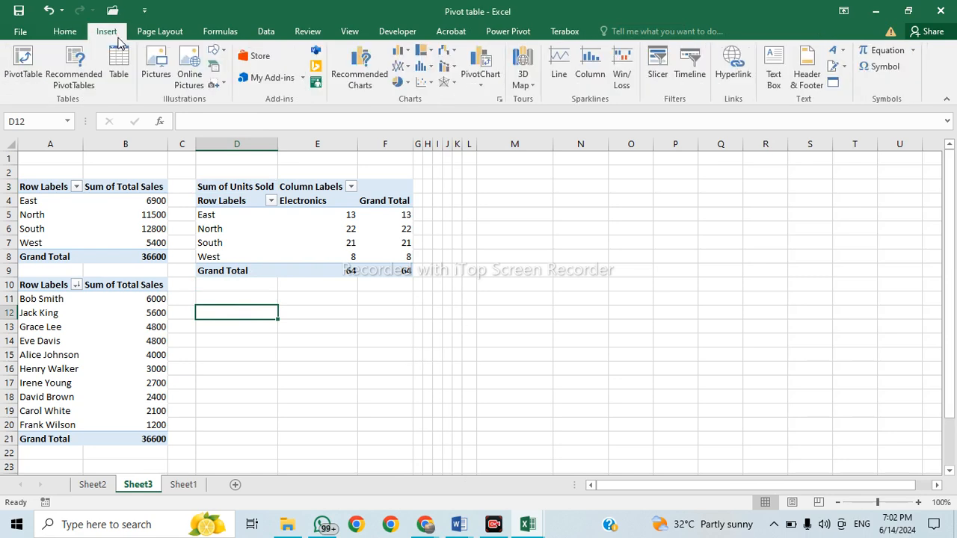
{"action": "left_click", "coordinate": [24, 61]}
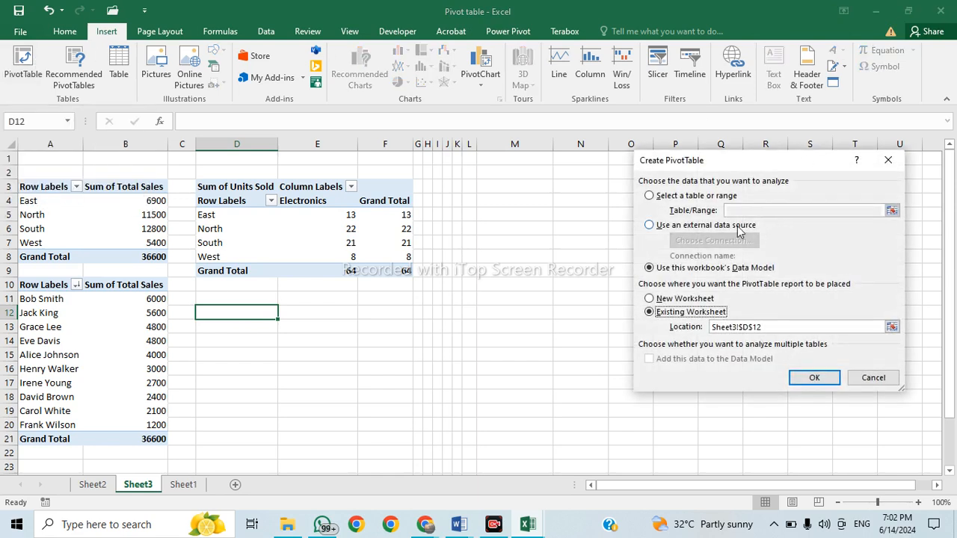
{"action": "left_click", "coordinate": [672, 199]}
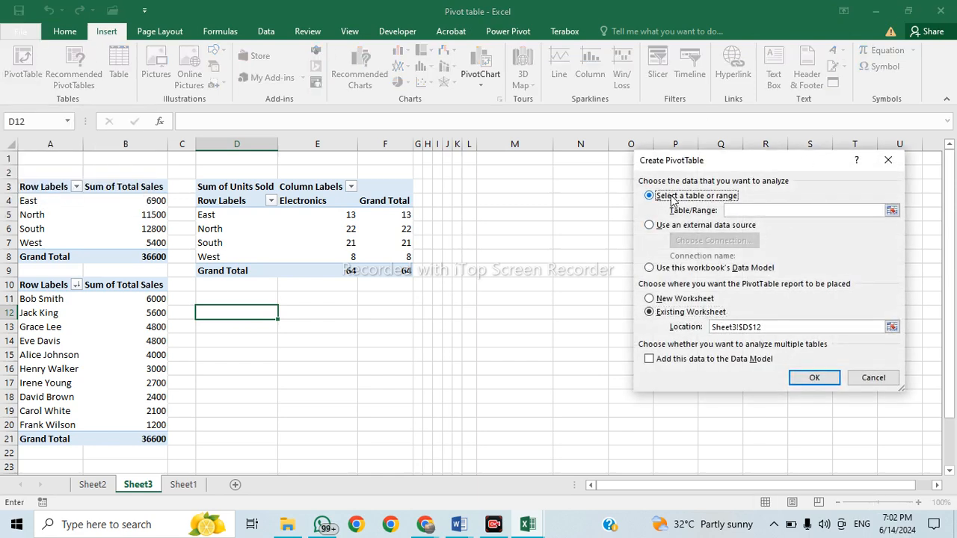
{"action": "left_click", "coordinate": [892, 210]}
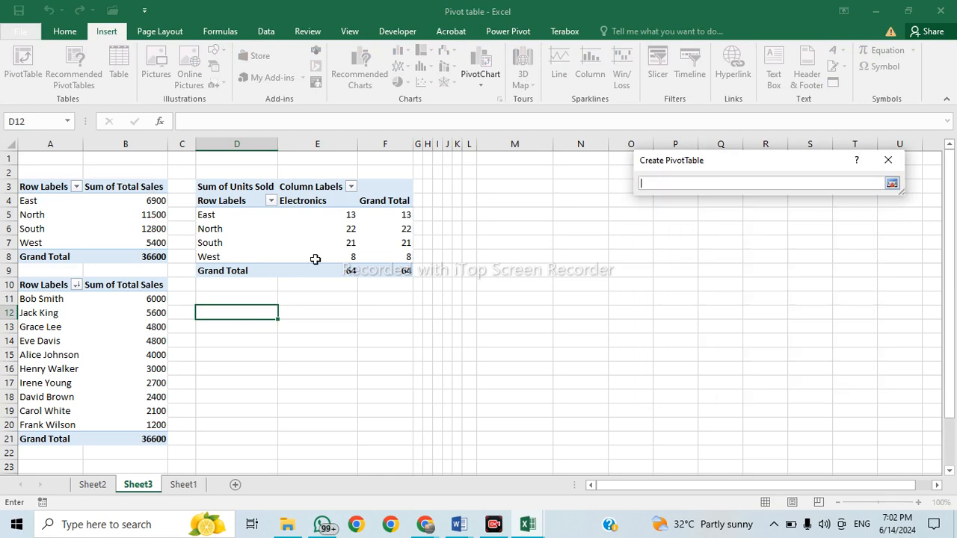
{"action": "left_click", "coordinate": [184, 488]}
{"action": "scroll", "coordinate": [73, 256], "scroll_direction": "up", "scroll_amount": 4}
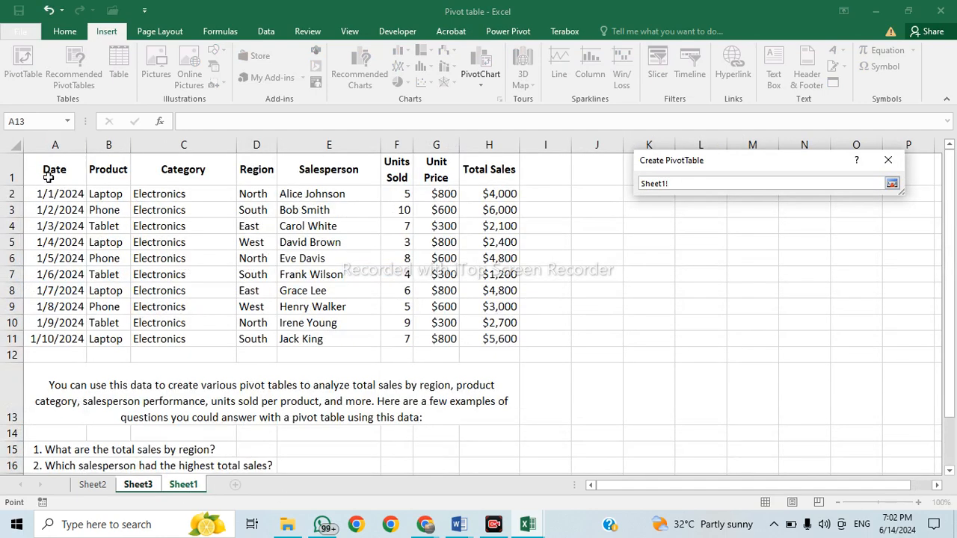
{"action": "left_click_drag", "start_coordinate": [48, 176], "coordinate": [494, 342]}
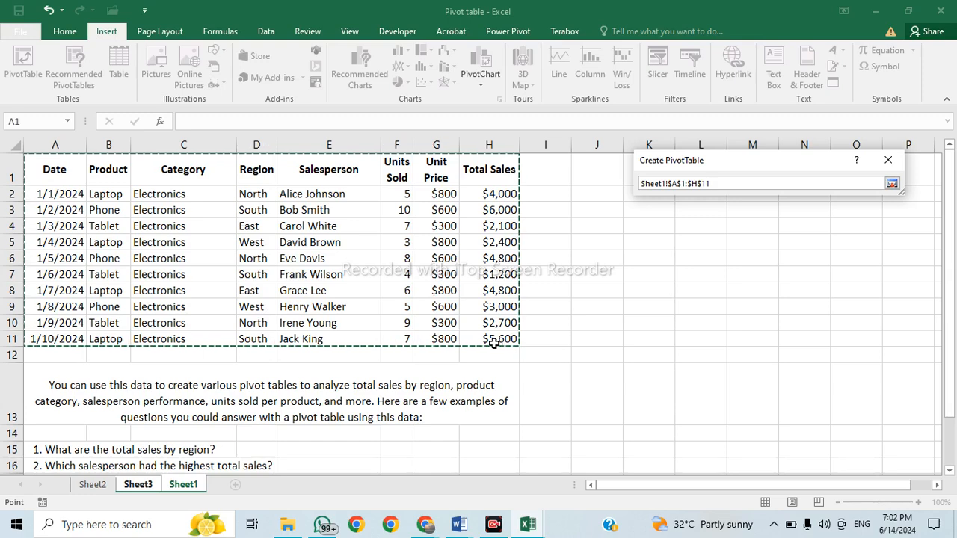
{"action": "left_click", "coordinate": [891, 184]}
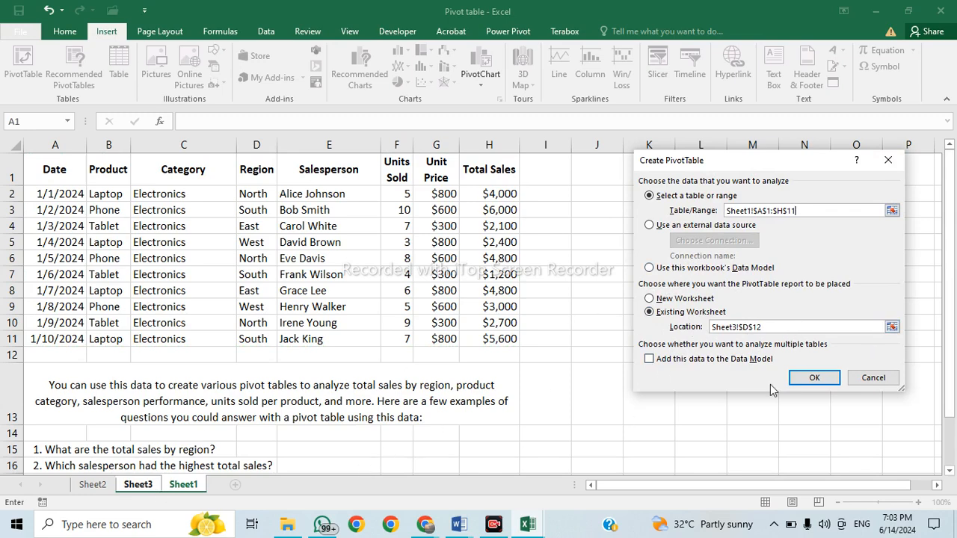
{"action": "left_click", "coordinate": [785, 329]}
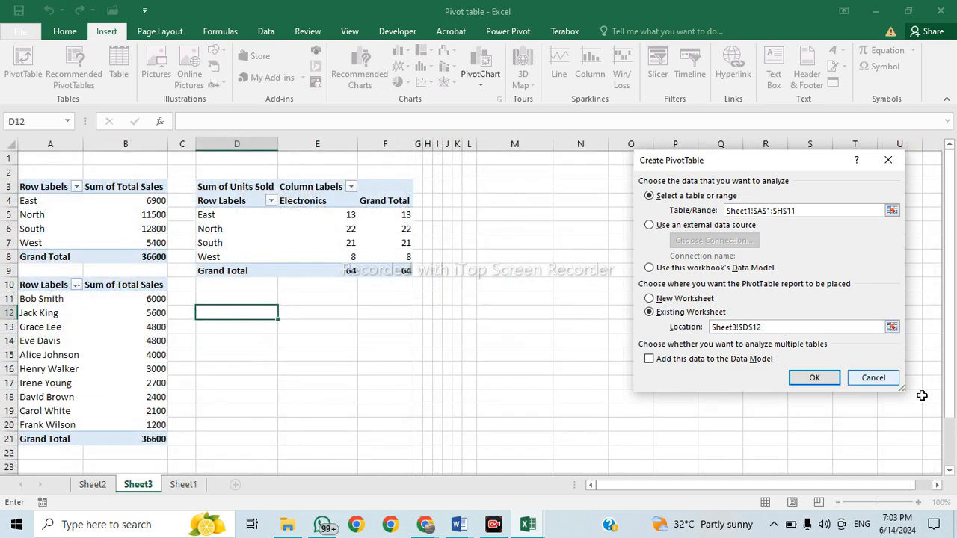
{"action": "left_click", "coordinate": [815, 378]}
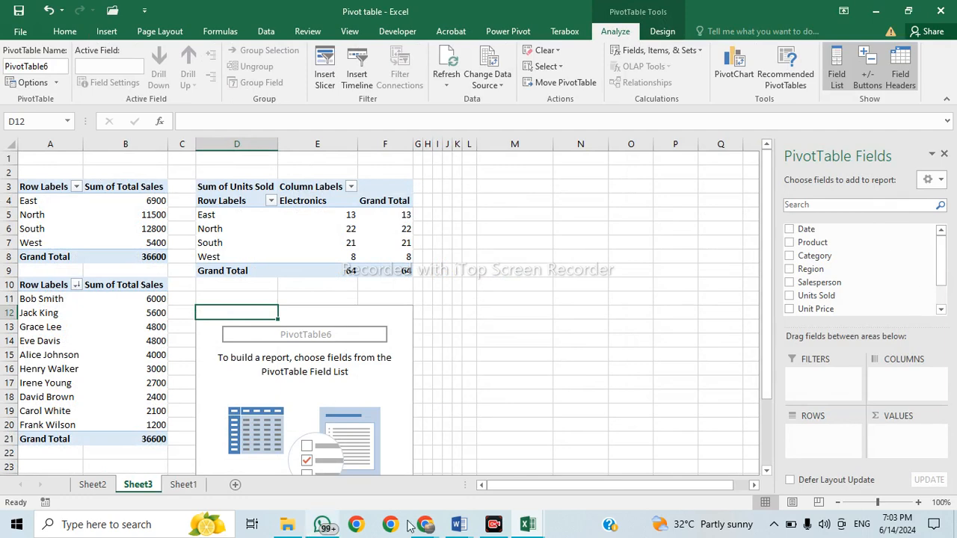
Lay out the PivotTable at D12 with Product as columns and the sum of Total Sales as values.
{"action": "mouse_move", "coordinate": [540, 531]}
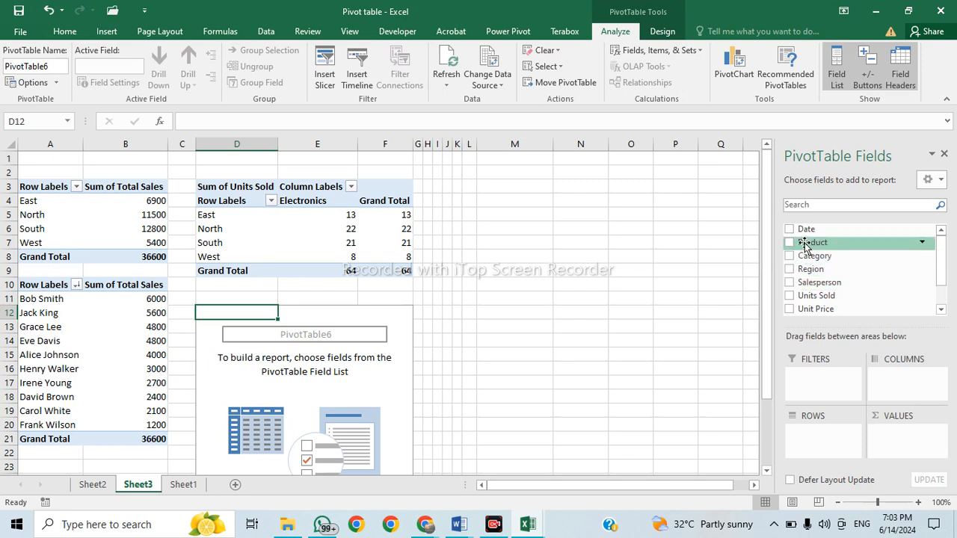
{"action": "left_click_drag", "start_coordinate": [804, 245], "coordinate": [915, 383]}
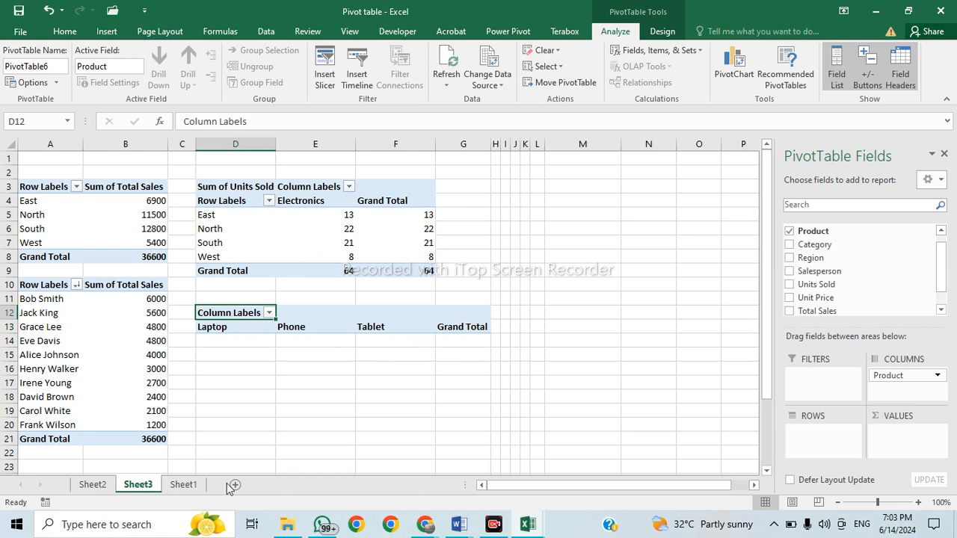
{"action": "left_click", "coordinate": [183, 484]}
{"action": "scroll", "coordinate": [113, 387], "scroll_direction": "down", "scroll_amount": 3}
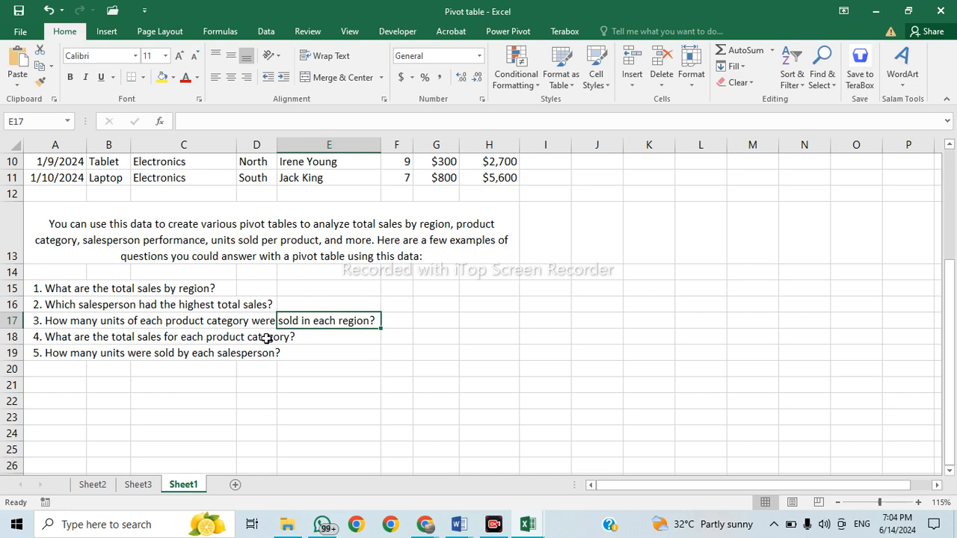
{"action": "left_click", "coordinate": [533, 526]}
{"action": "left_click", "coordinate": [475, 457]}
{"action": "left_click", "coordinate": [141, 484]}
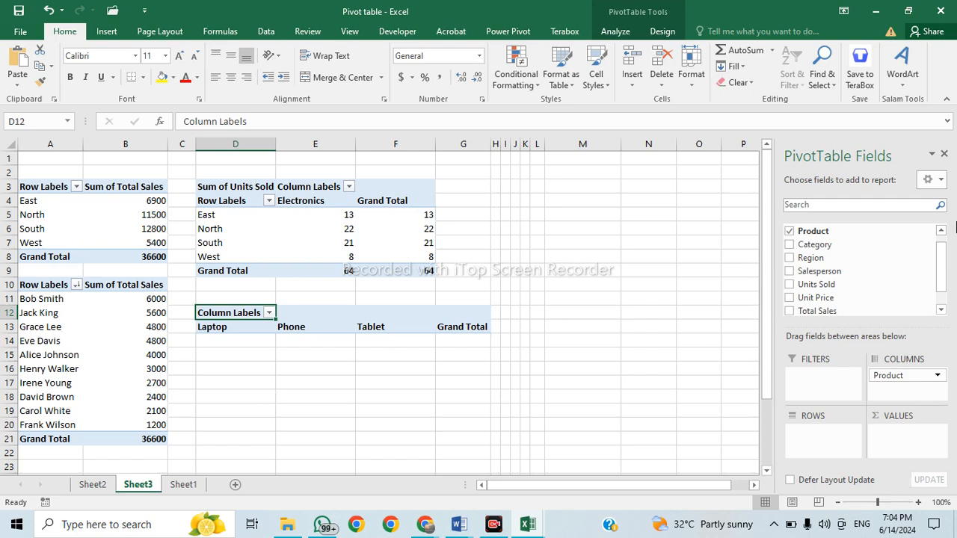
{"action": "left_click_drag", "start_coordinate": [943, 273], "coordinate": [946, 299]}
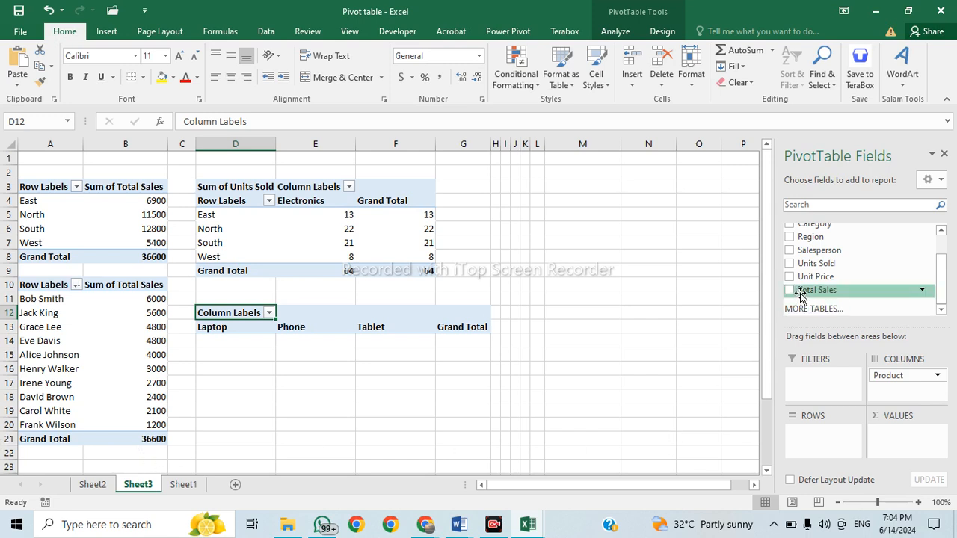
{"action": "left_click_drag", "start_coordinate": [800, 296], "coordinate": [908, 448]}
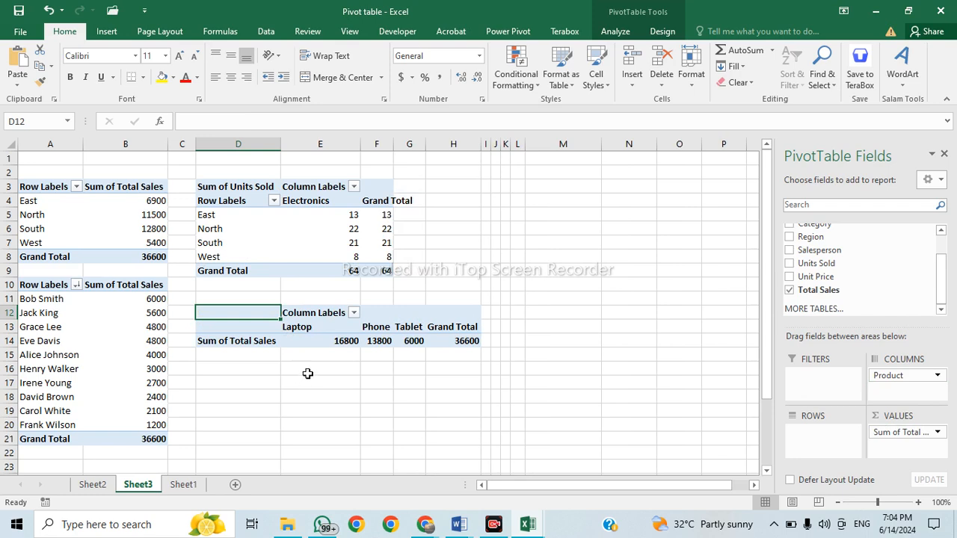
Examine the total sales for laptops, phones and tablets and the grand total in the product PivotTable.
{"action": "left_click", "coordinate": [404, 383]}
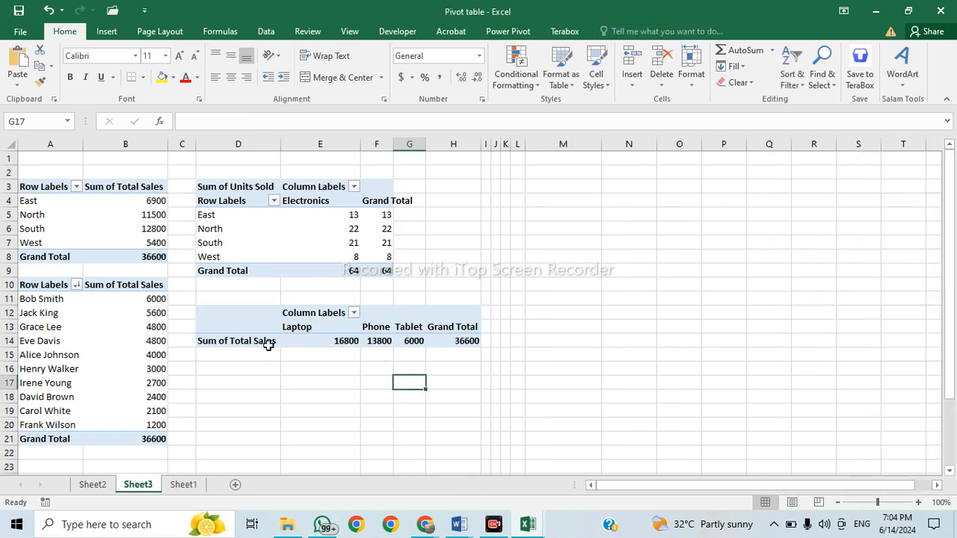
{"action": "left_click", "coordinate": [233, 340]}
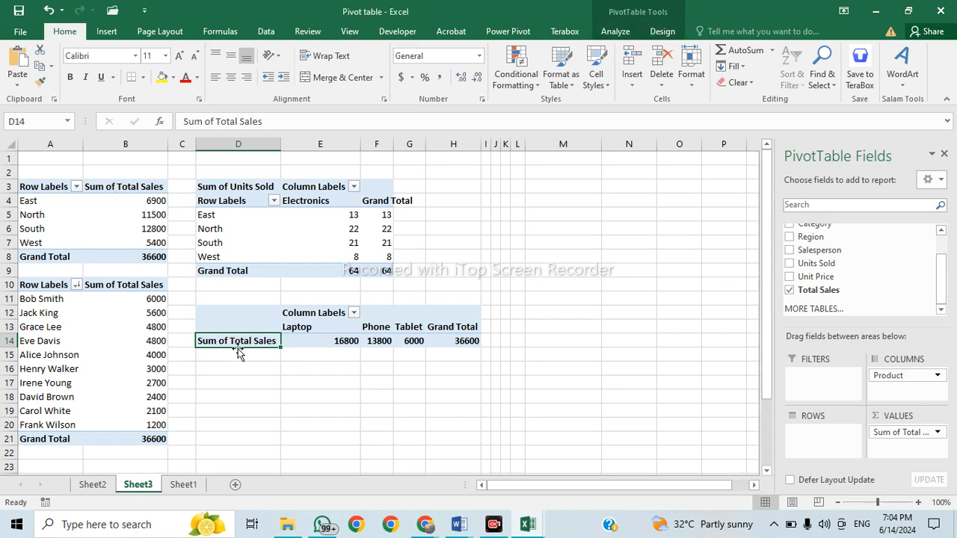
{"action": "left_click", "coordinate": [317, 341]}
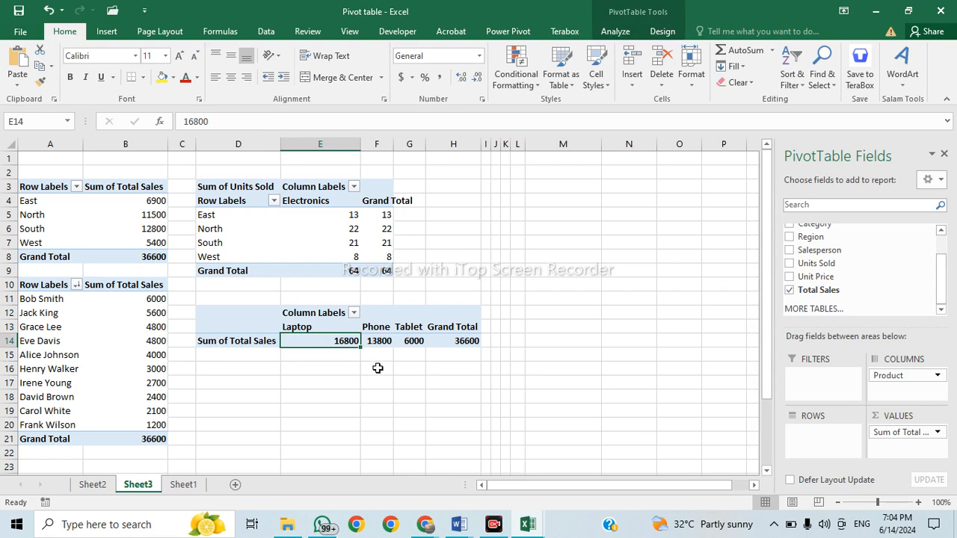
{"action": "left_click", "coordinate": [378, 338]}
{"action": "left_click", "coordinate": [413, 339]}
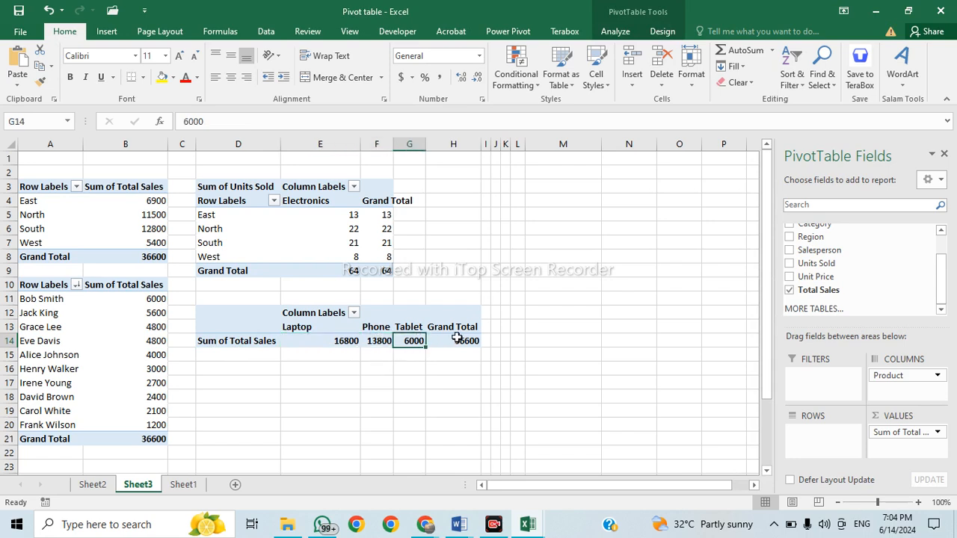
{"action": "left_click", "coordinate": [456, 338]}
{"action": "left_click", "coordinate": [342, 341]}
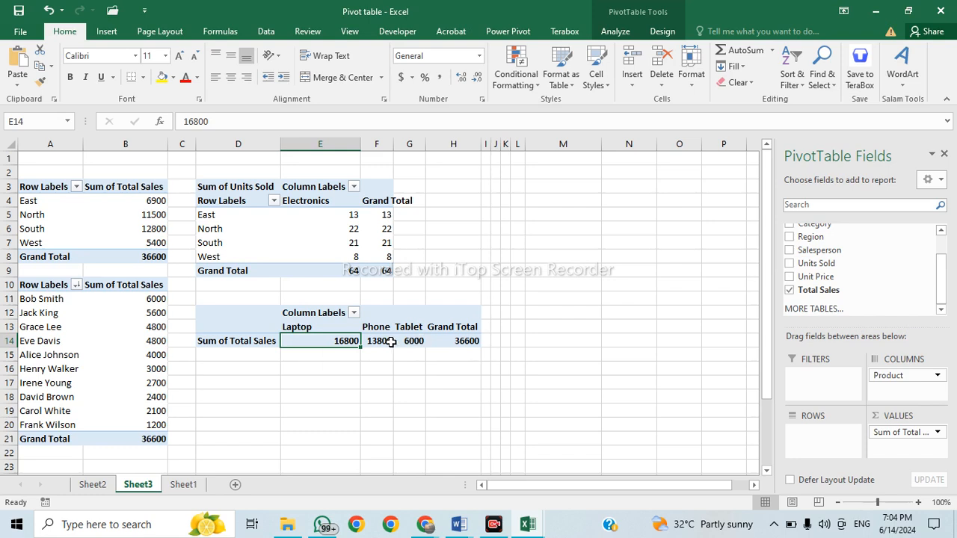
{"action": "left_click", "coordinate": [390, 341]}
{"action": "left_click", "coordinate": [422, 340]}
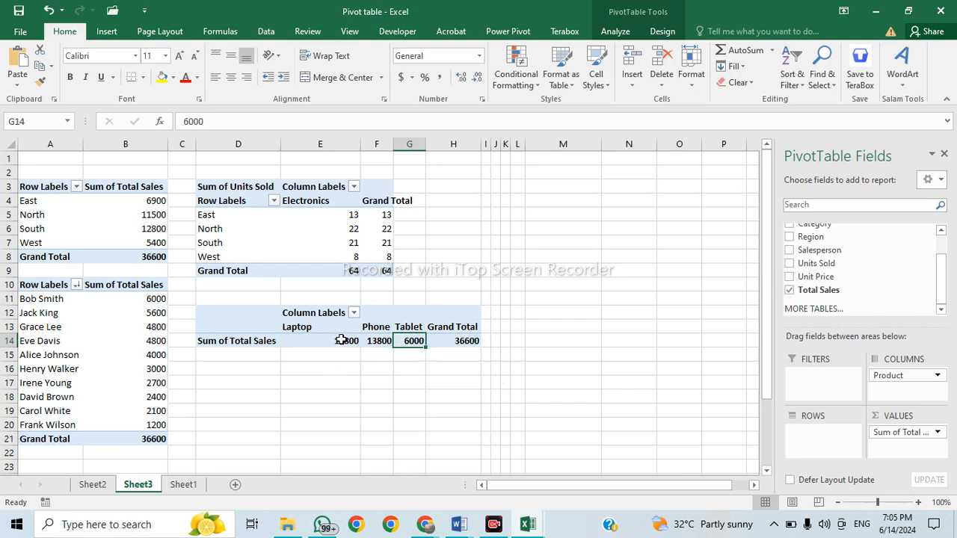
Move the Product field from columns to rows in the total sales PivotTable.
{"action": "left_click", "coordinate": [912, 374]}
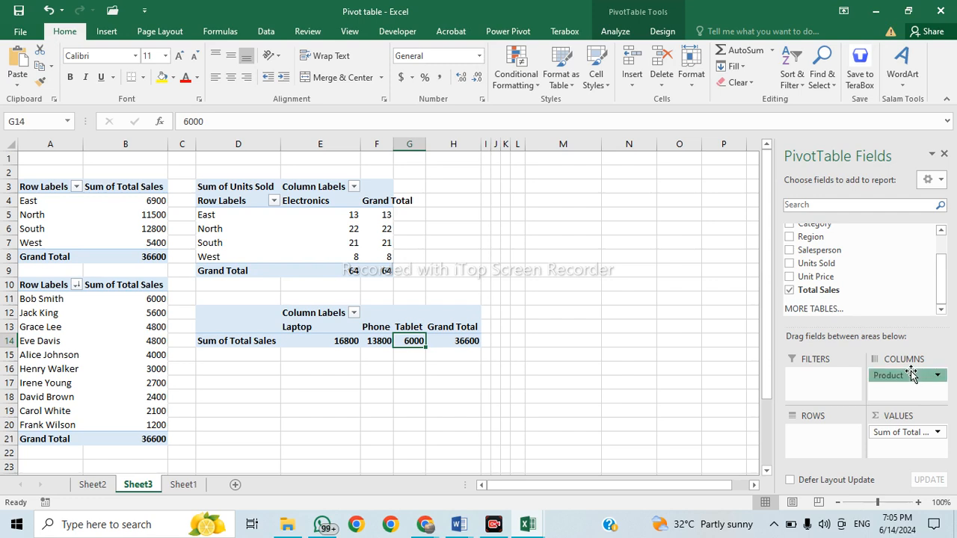
{"action": "left_click_drag", "start_coordinate": [911, 374], "coordinate": [811, 439]}
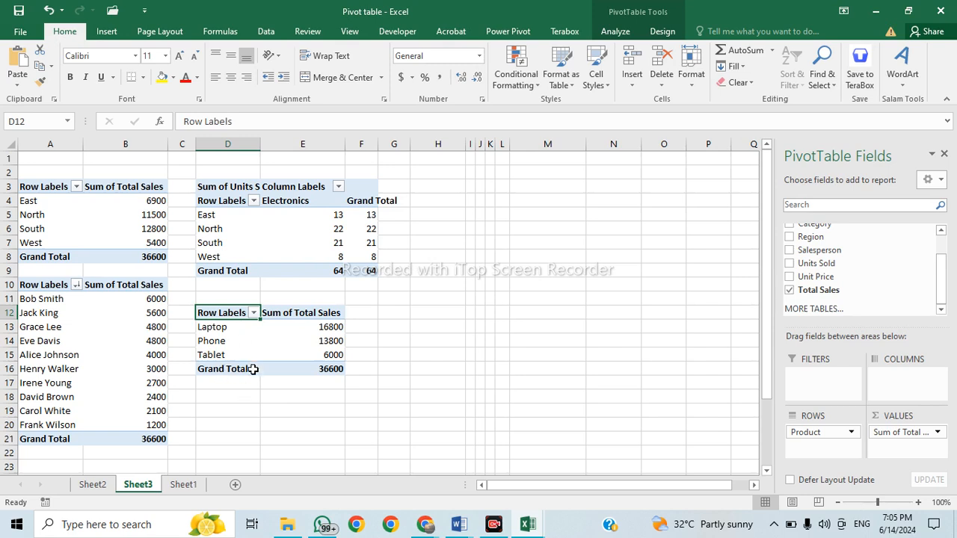
{"action": "left_click", "coordinate": [220, 398]}
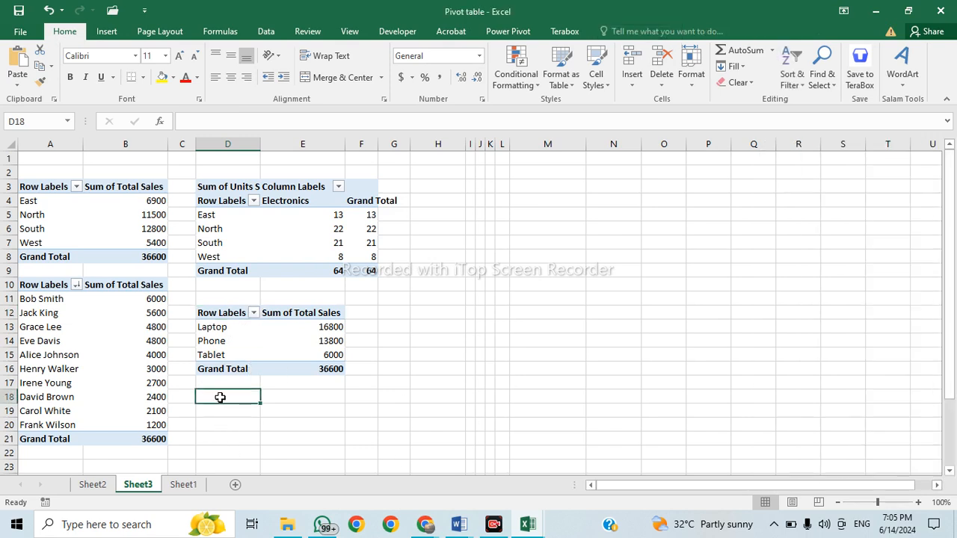
Go to question 5 on Sheet1, about units sold by each salesperson.
{"action": "left_click", "coordinate": [180, 485]}
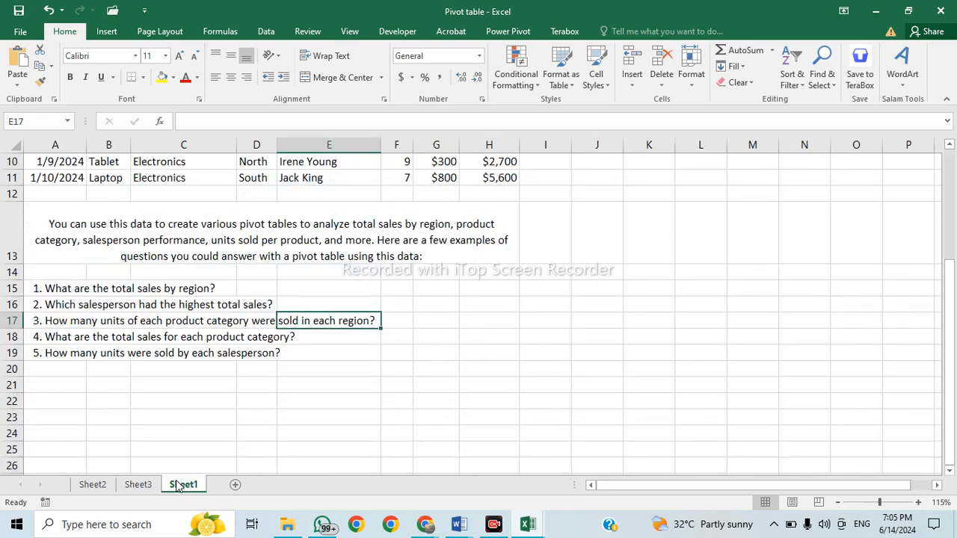
{"action": "left_click", "coordinate": [58, 357]}
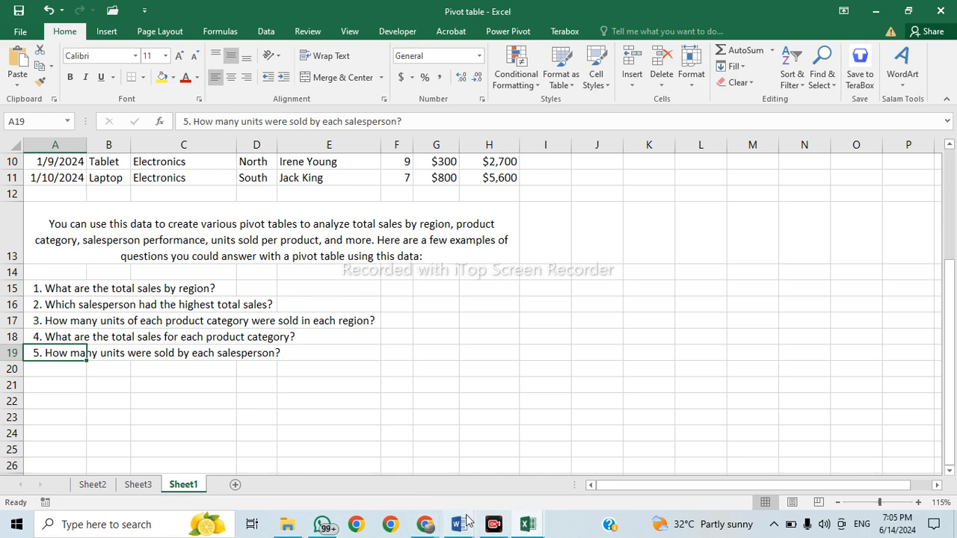
Check the fields used by the salesperson total sales PivotTable on Sheet3.
{"action": "left_click", "coordinate": [136, 484]}
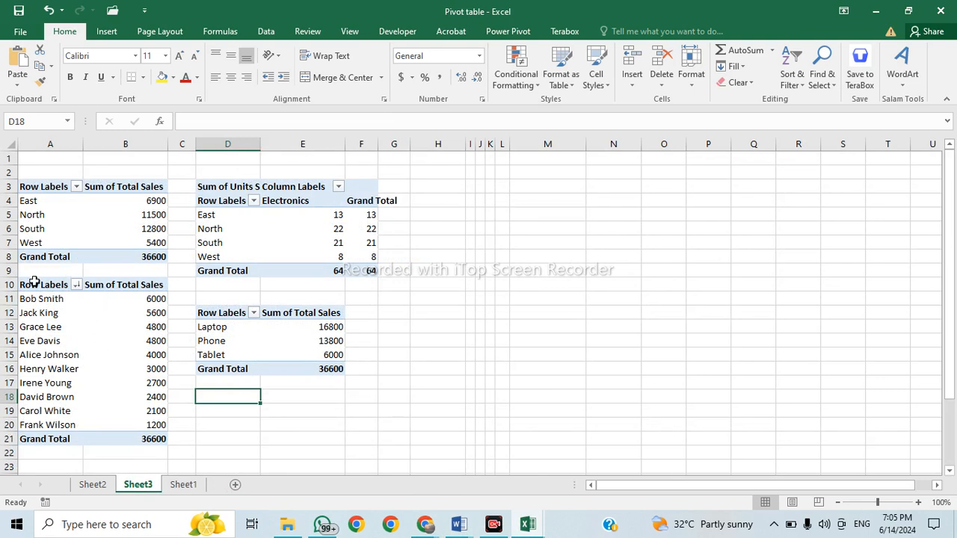
{"action": "left_click_drag", "start_coordinate": [30, 281], "coordinate": [132, 440]}
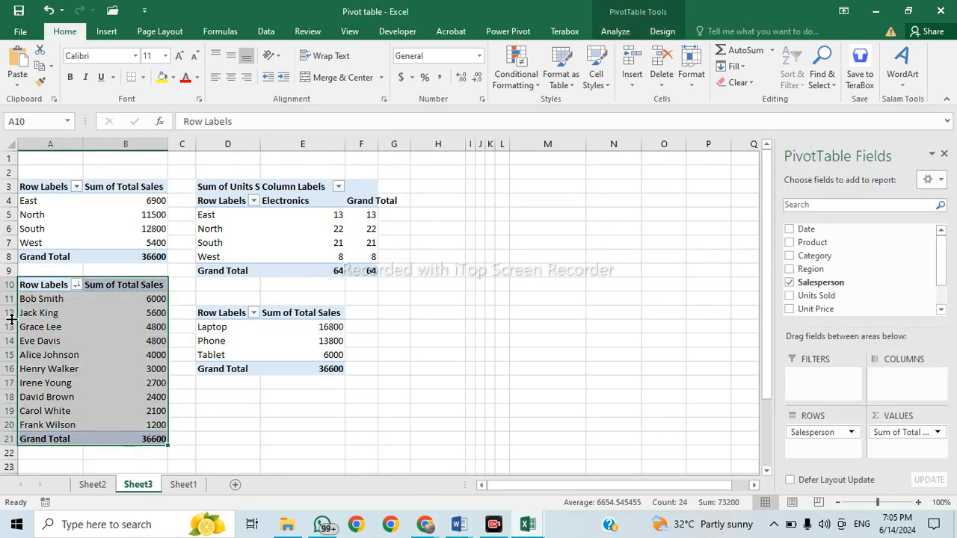
{"action": "left_click", "coordinate": [101, 337]}
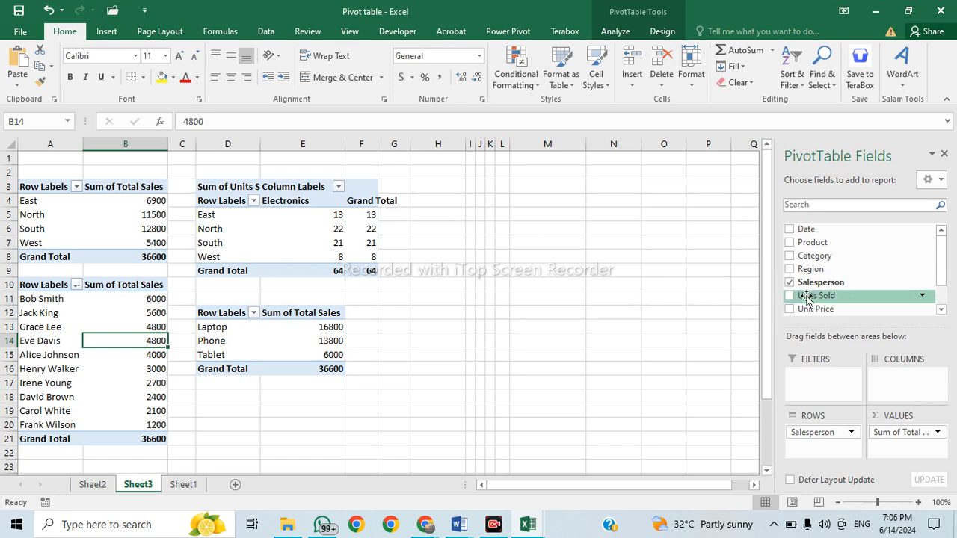
{"action": "left_click", "coordinate": [224, 406]}
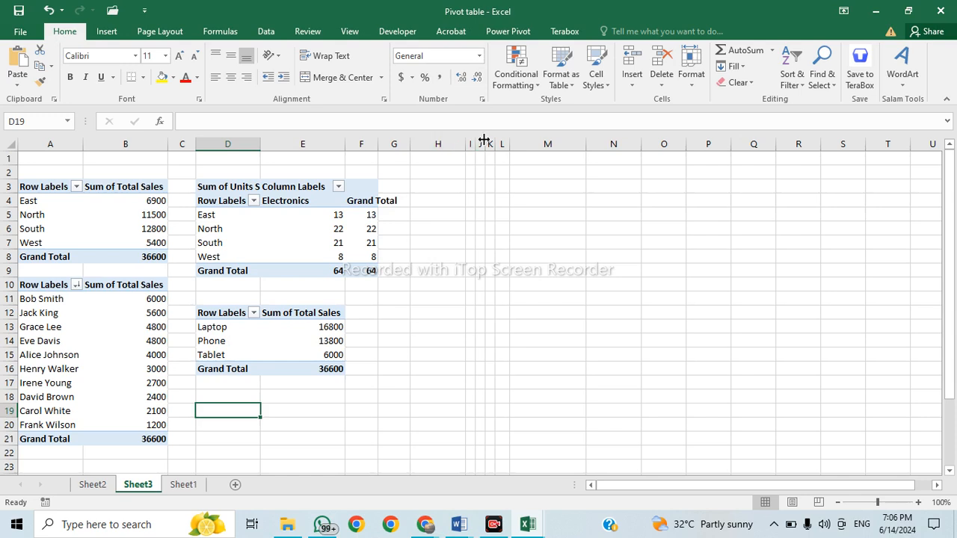
Make columns H to M on Sheet3 equally wide and widen column F to fit its Grand Total header.
{"action": "left_click_drag", "start_coordinate": [448, 143], "coordinate": [555, 144]}
{"action": "left_click", "coordinate": [579, 229]}
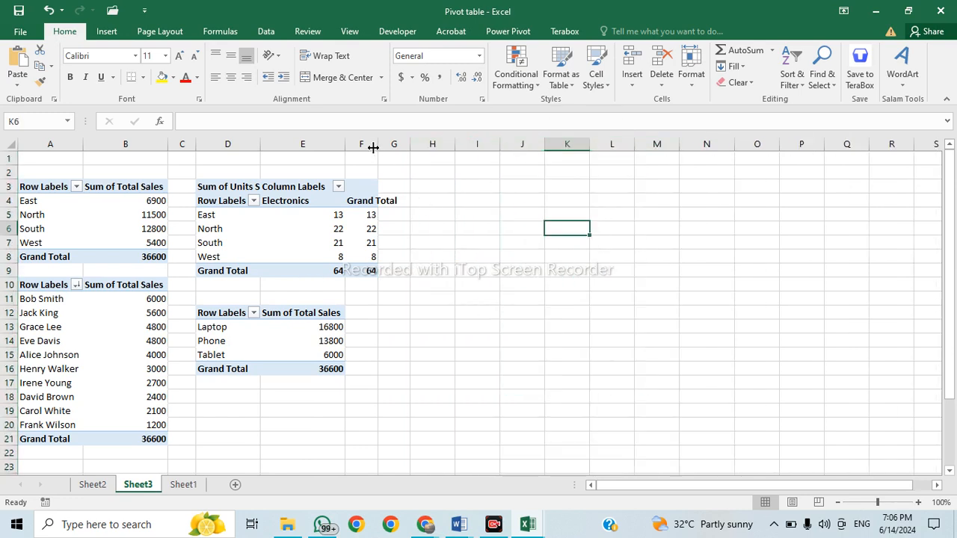
{"action": "left_click_drag", "start_coordinate": [376, 144], "coordinate": [413, 145]}
{"action": "left_click", "coordinate": [522, 270]}
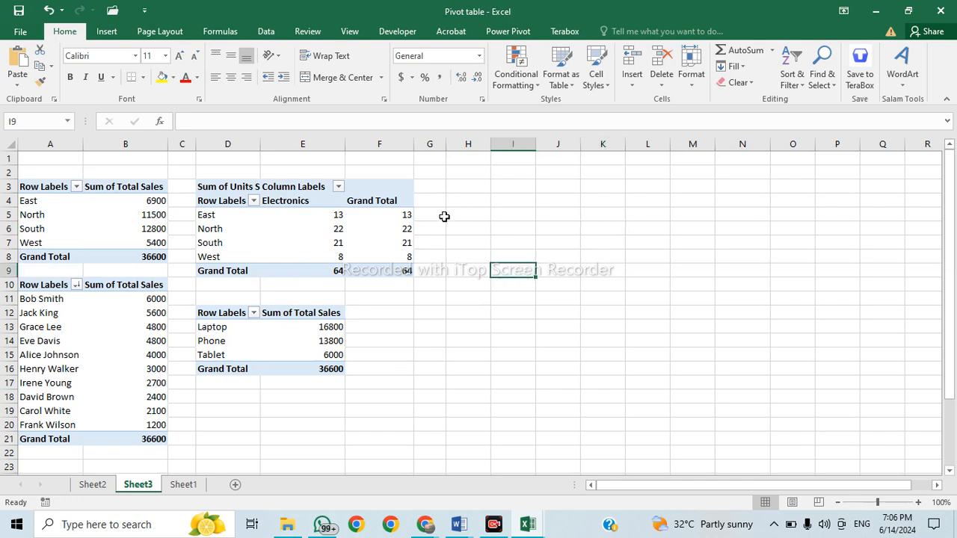
Create a PivotTable at H3 on Sheet3 from the sales data range Sheet1!$A$1:$H$11.
{"action": "left_click", "coordinate": [454, 189]}
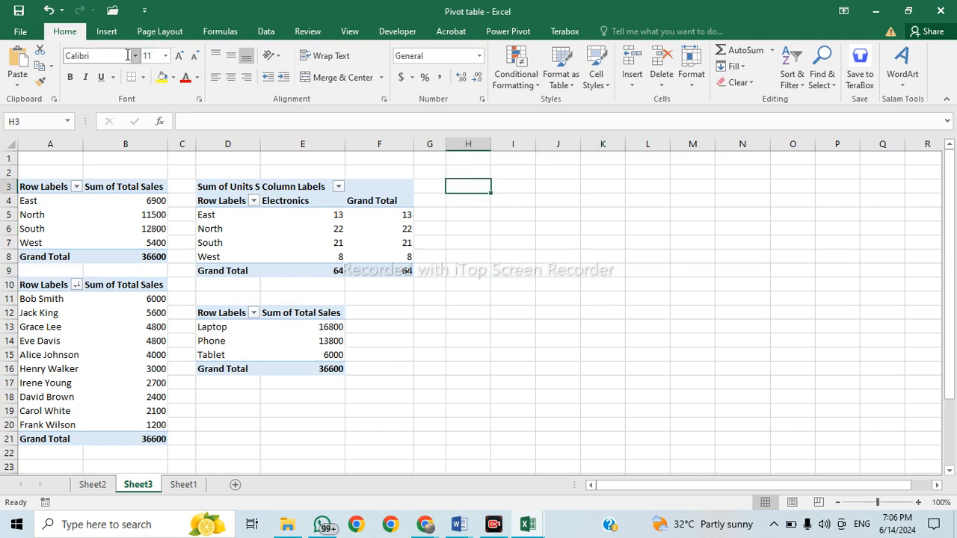
{"action": "left_click", "coordinate": [106, 34]}
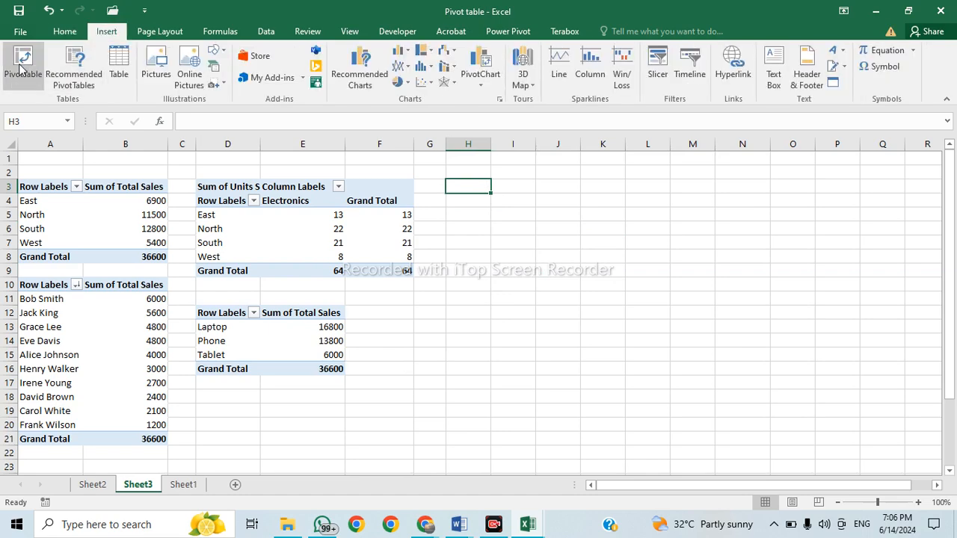
{"action": "left_click", "coordinate": [23, 66]}
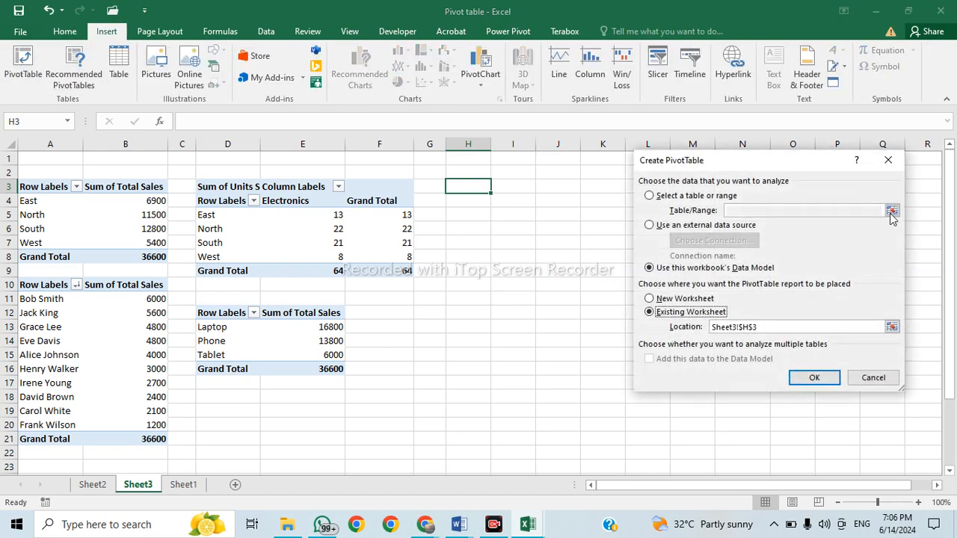
{"action": "left_click", "coordinate": [693, 196]}
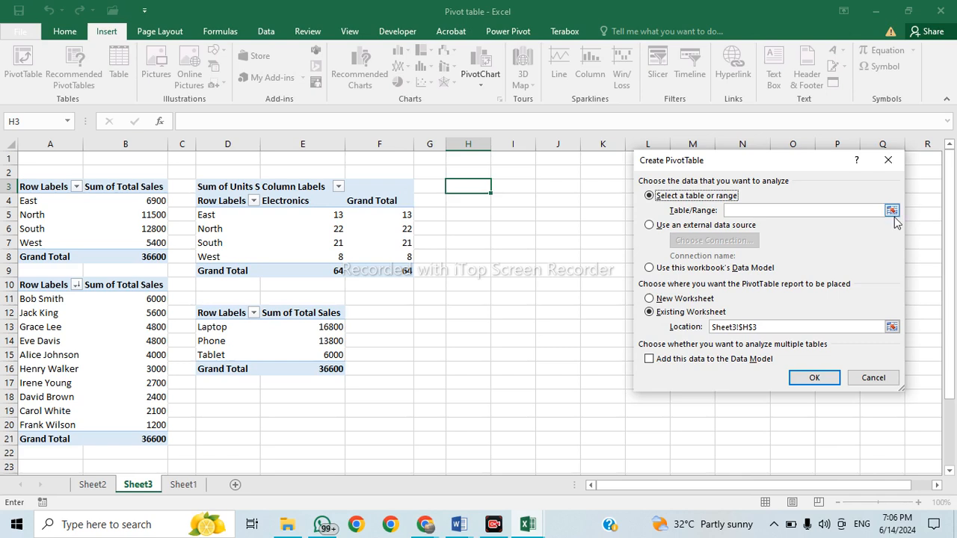
{"action": "left_click", "coordinate": [891, 211]}
{"action": "left_click", "coordinate": [892, 183]}
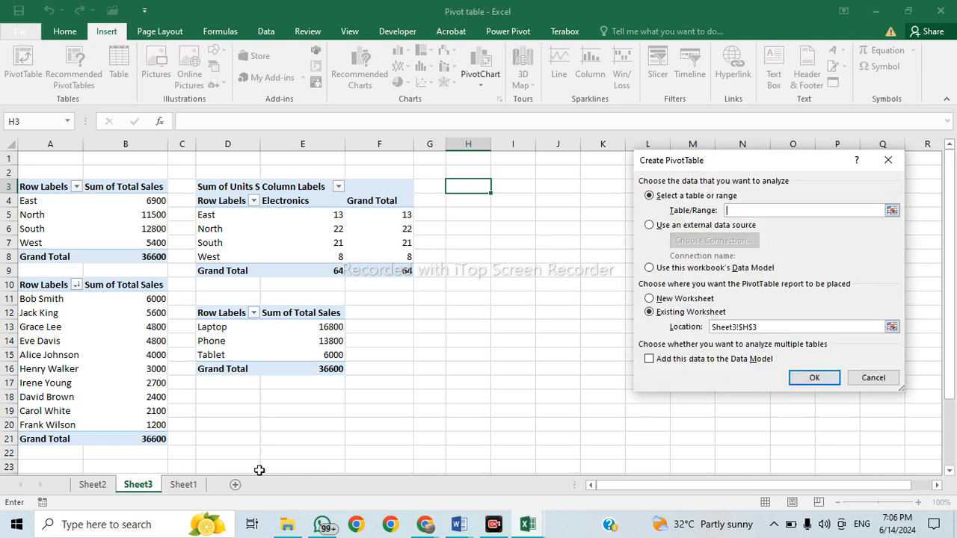
{"action": "left_click", "coordinate": [891, 211]}
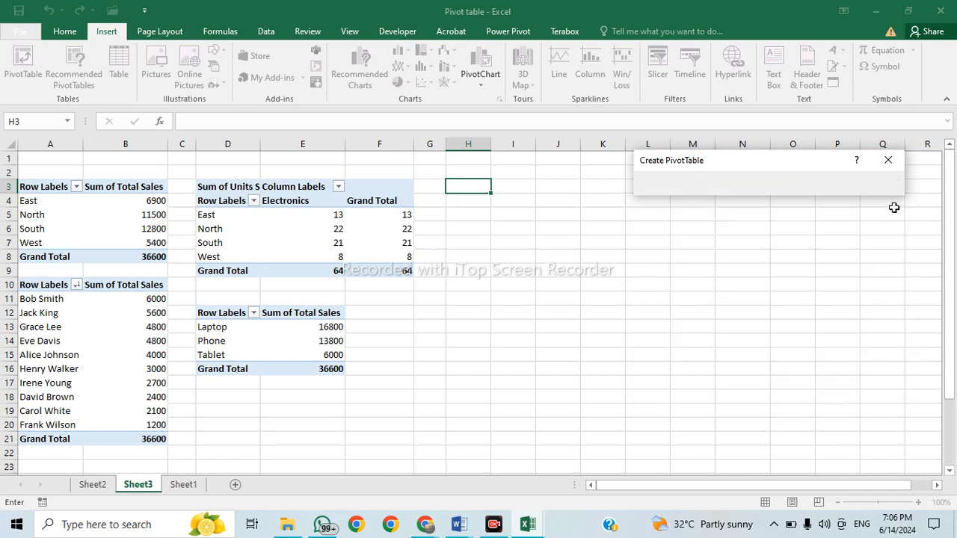
{"action": "left_click", "coordinate": [183, 485]}
{"action": "scroll", "coordinate": [90, 264], "scroll_direction": "up", "scroll_amount": 3}
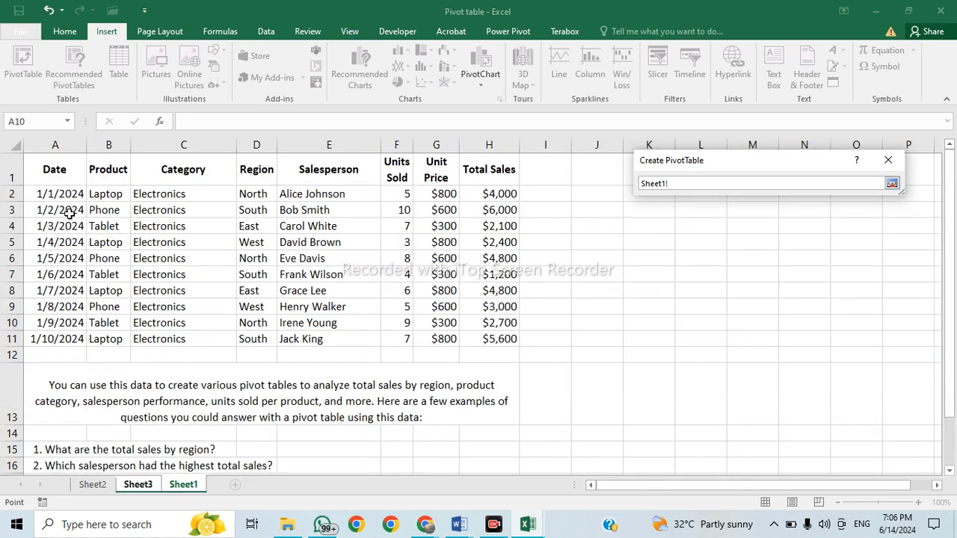
{"action": "left_click_drag", "start_coordinate": [60, 171], "coordinate": [495, 328]}
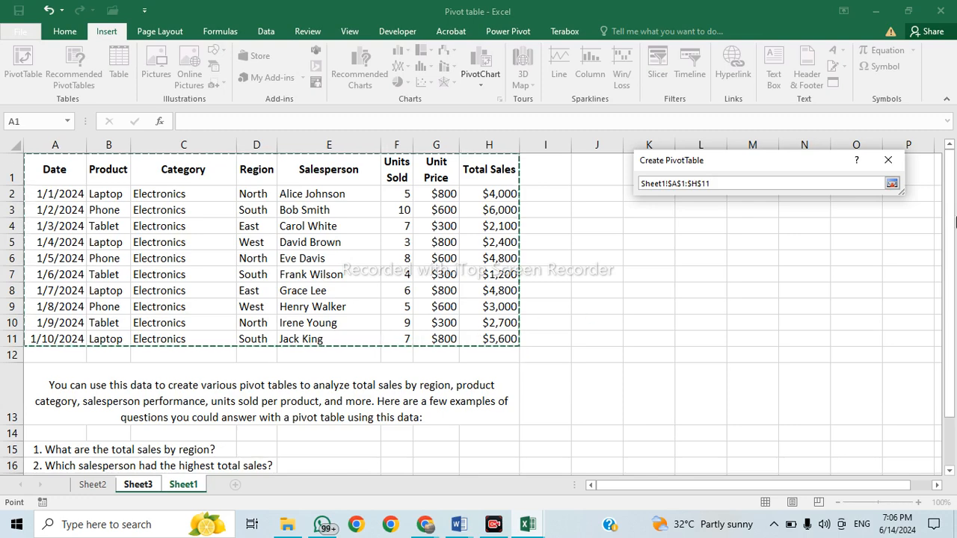
{"action": "left_click", "coordinate": [890, 183]}
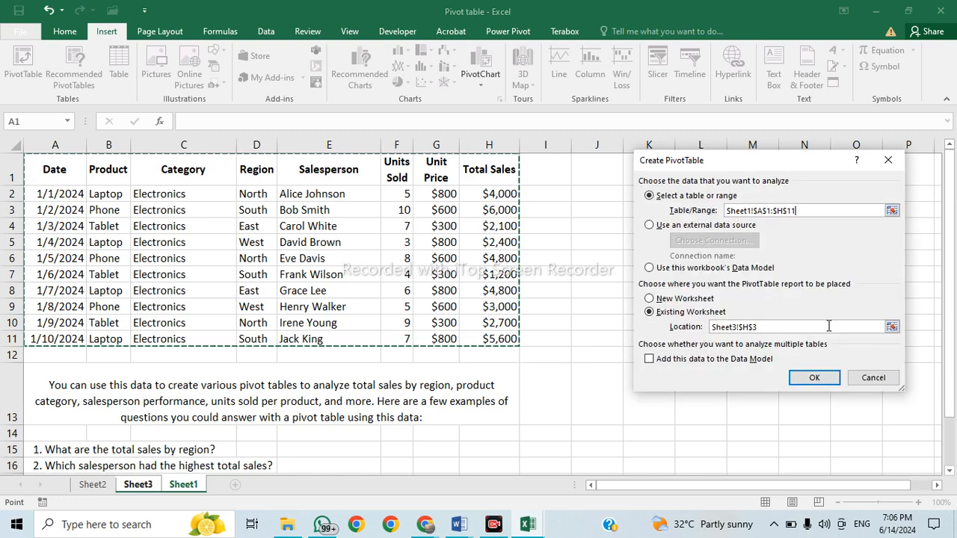
{"action": "left_click", "coordinate": [777, 327]}
{"action": "left_click", "coordinate": [828, 376]}
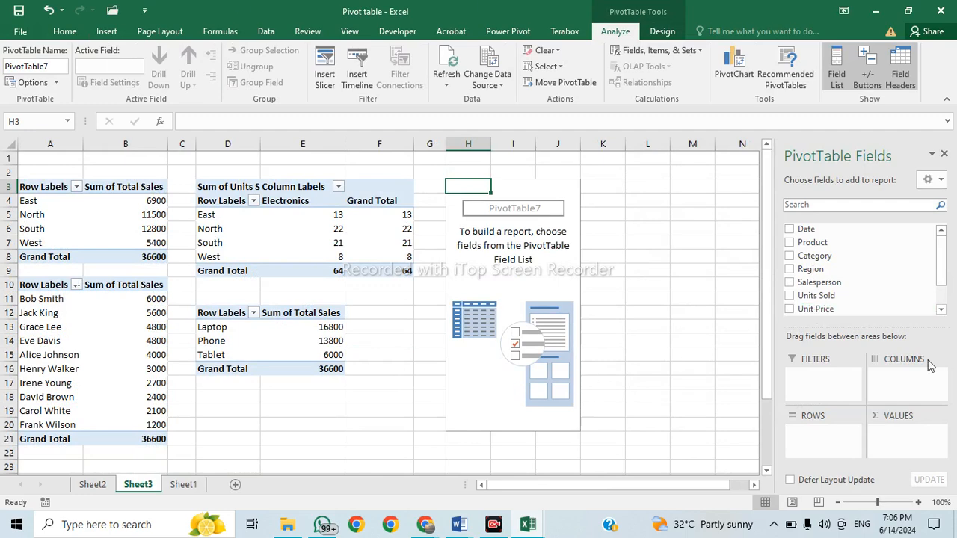
Lay out the PivotTable at H3 with Salesperson as rows and the sum of Units Sold as values, sorted largest to smallest.
{"action": "left_click_drag", "start_coordinate": [843, 282], "coordinate": [817, 434]}
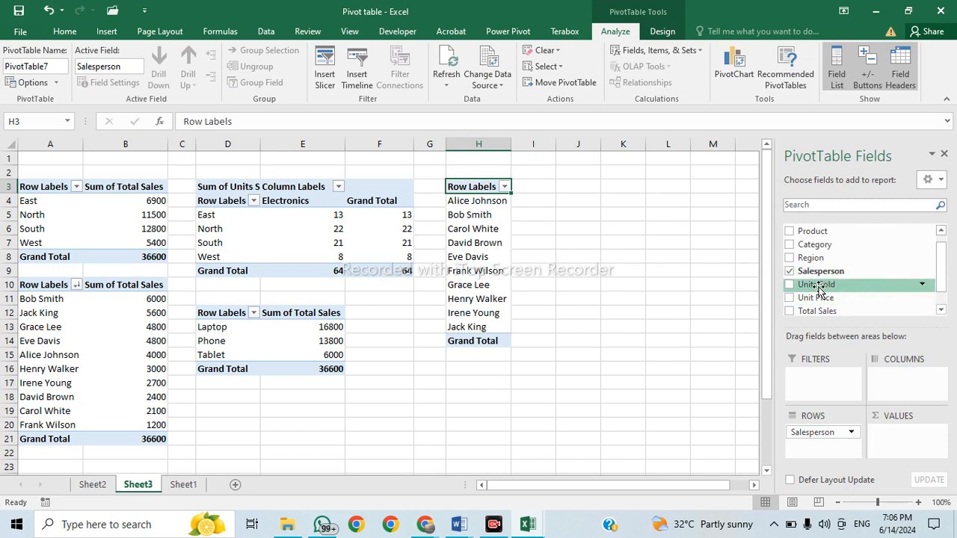
{"action": "left_click_drag", "start_coordinate": [820, 290], "coordinate": [913, 444]}
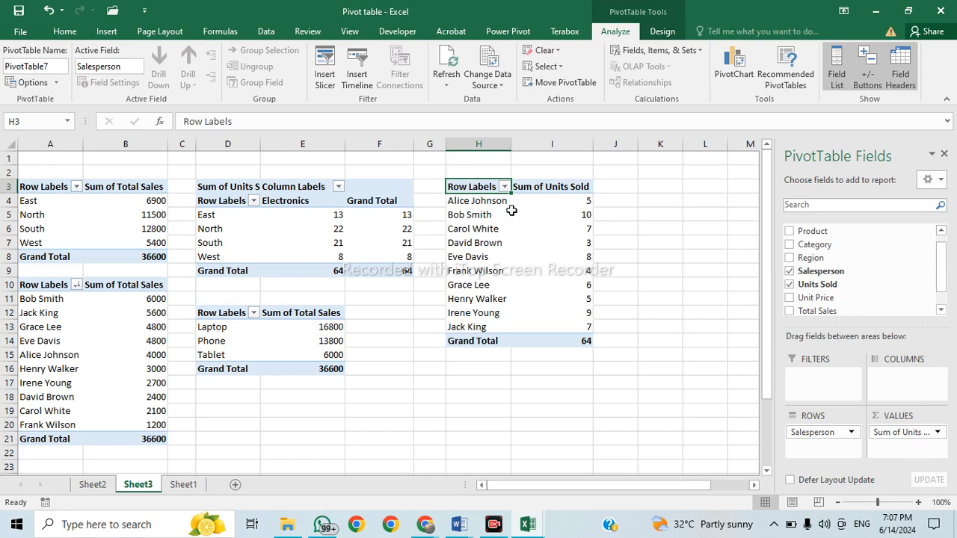
{"action": "left_click", "coordinate": [560, 201]}
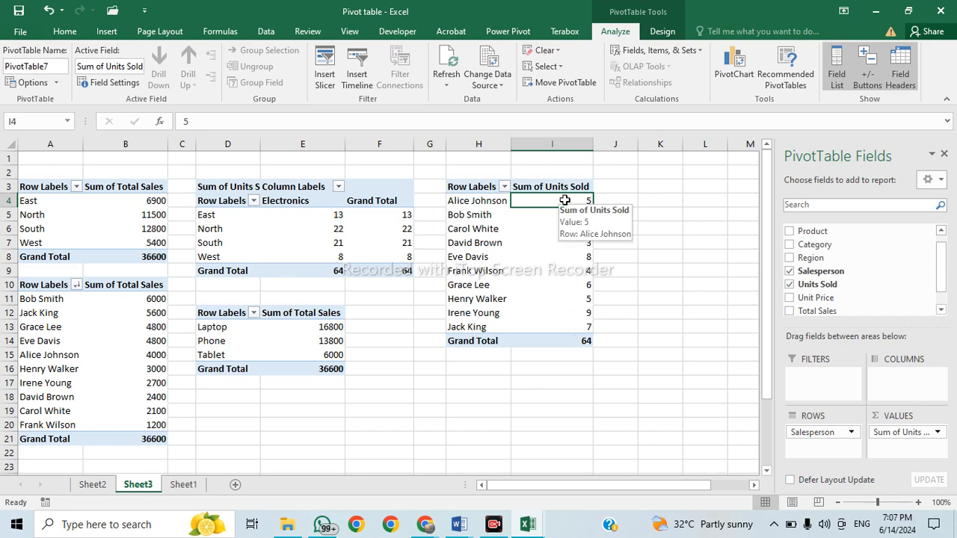
{"action": "right_click", "coordinate": [565, 201]}
{"action": "mouse_move", "coordinate": [627, 280]}
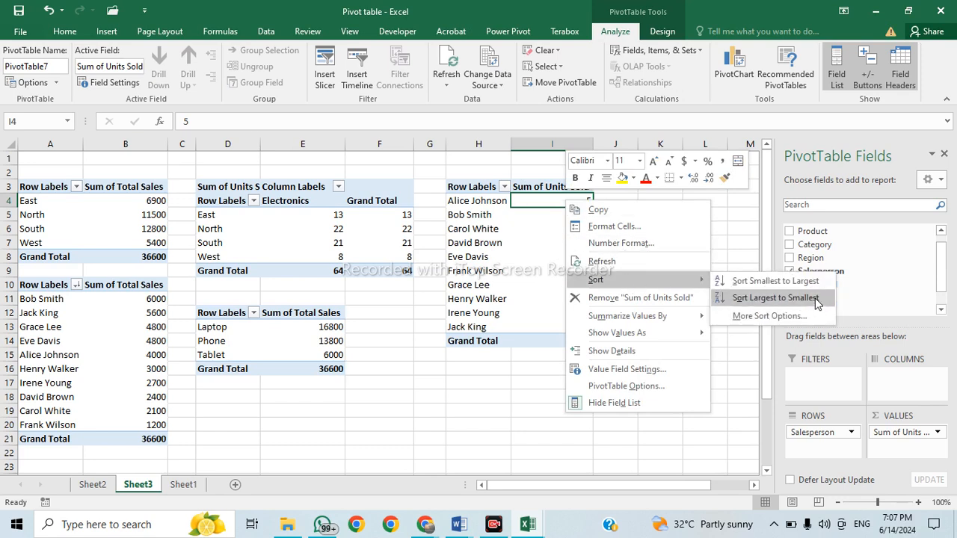
{"action": "left_click", "coordinate": [775, 297]}
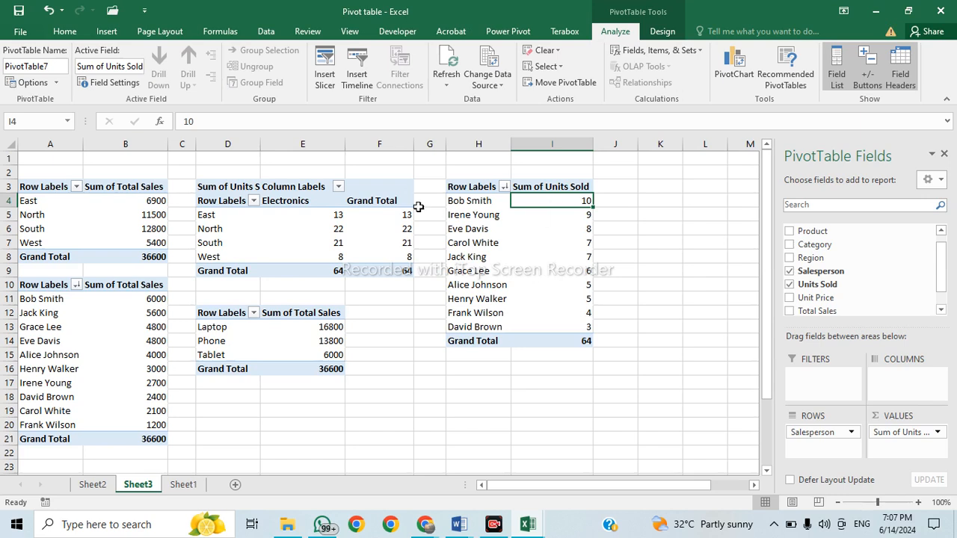
{"action": "mouse_move", "coordinate": [568, 201]}
{"action": "left_click", "coordinate": [331, 425]}
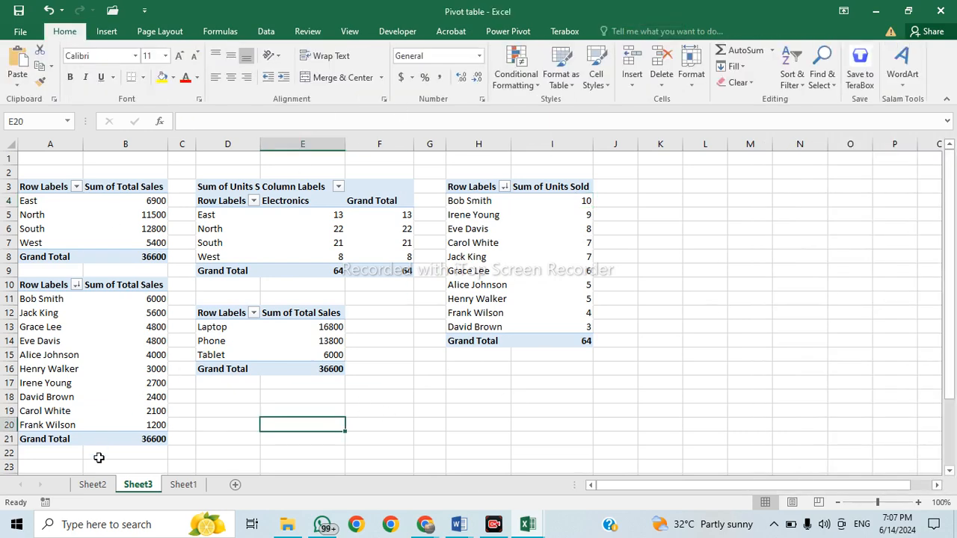
Review the sales data and questions on Sheet1 against the finished PivotTables on Sheet3.
{"action": "left_click", "coordinate": [185, 486]}
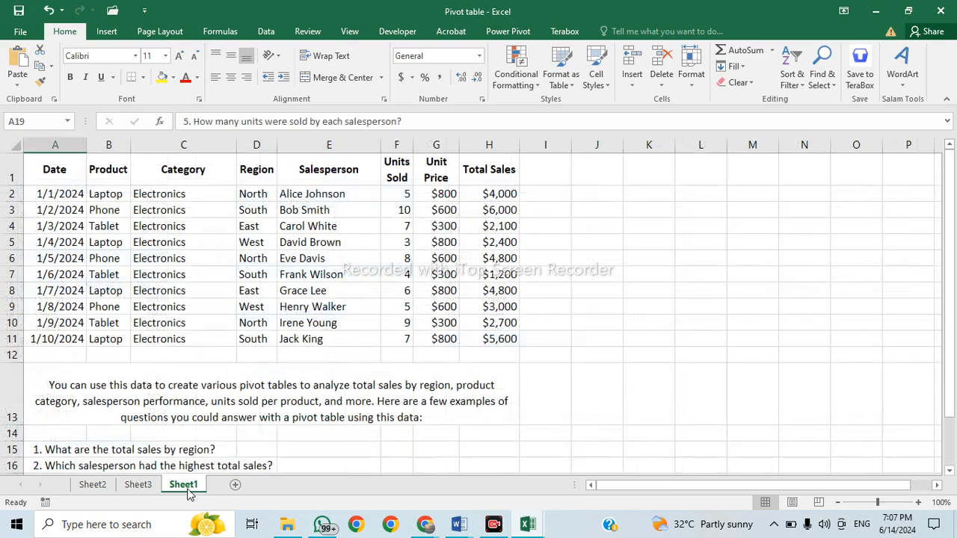
{"action": "left_click", "coordinate": [54, 164]}
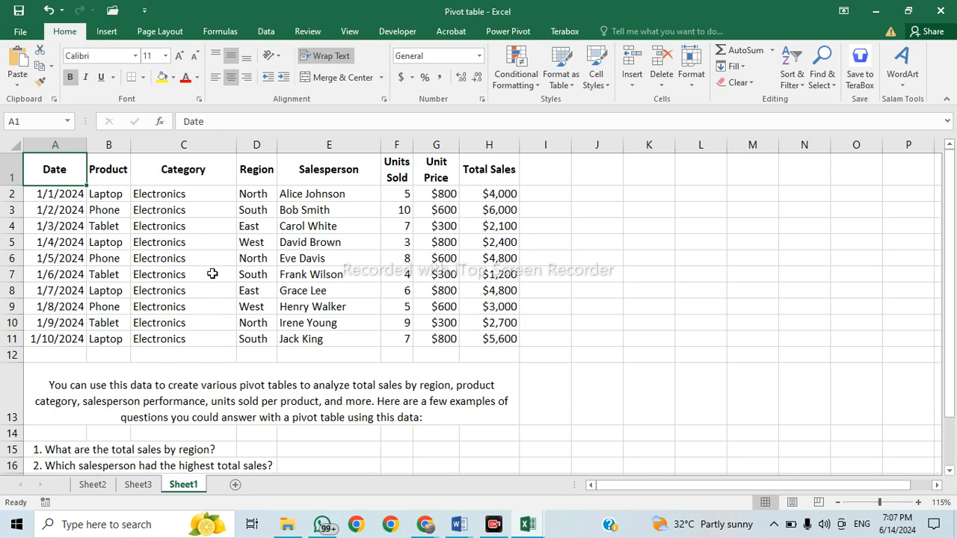
{"action": "scroll", "coordinate": [300, 403], "scroll_direction": "down", "scroll_amount": 1}
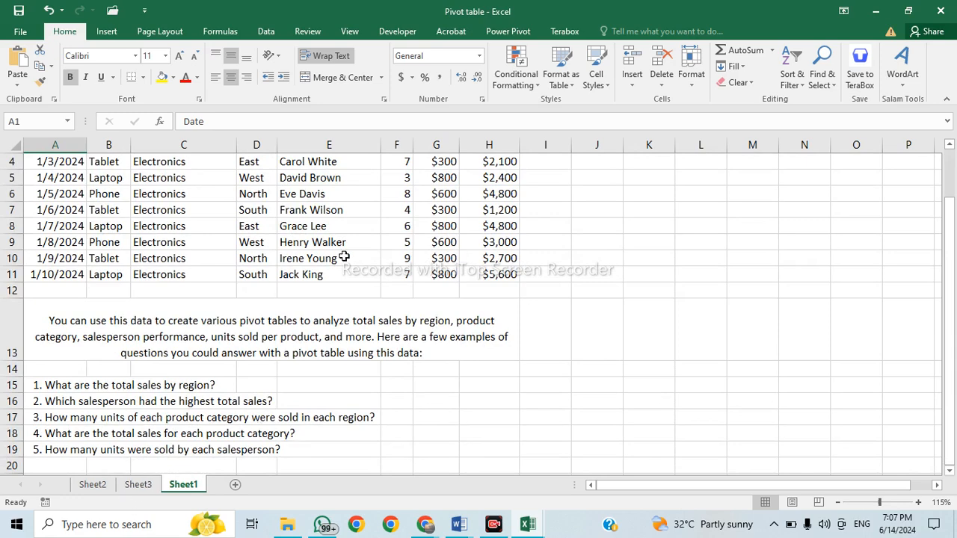
{"action": "scroll", "coordinate": [223, 307], "scroll_direction": "up", "scroll_amount": 1}
{"action": "scroll", "coordinate": [223, 307], "scroll_direction": "up", "scroll_amount": 1}
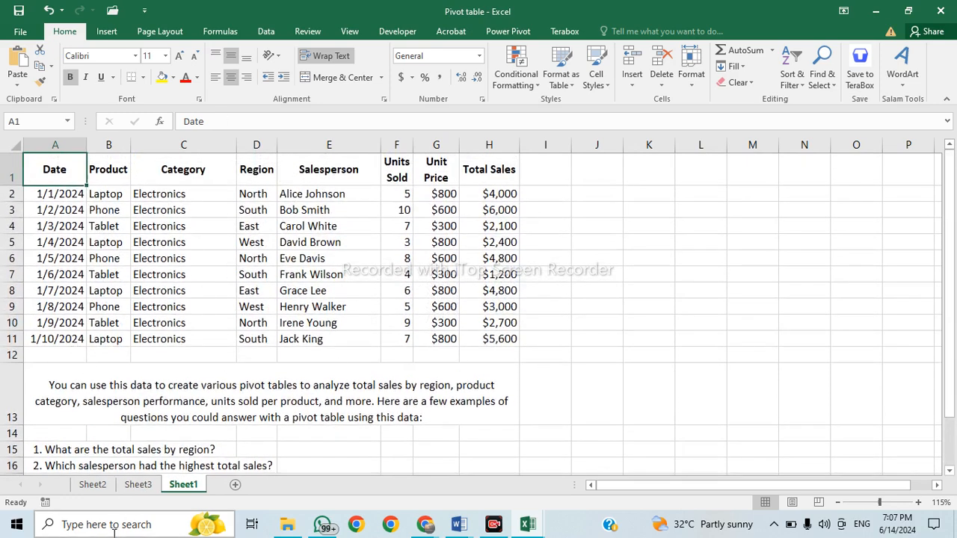
{"action": "left_click", "coordinate": [139, 484]}
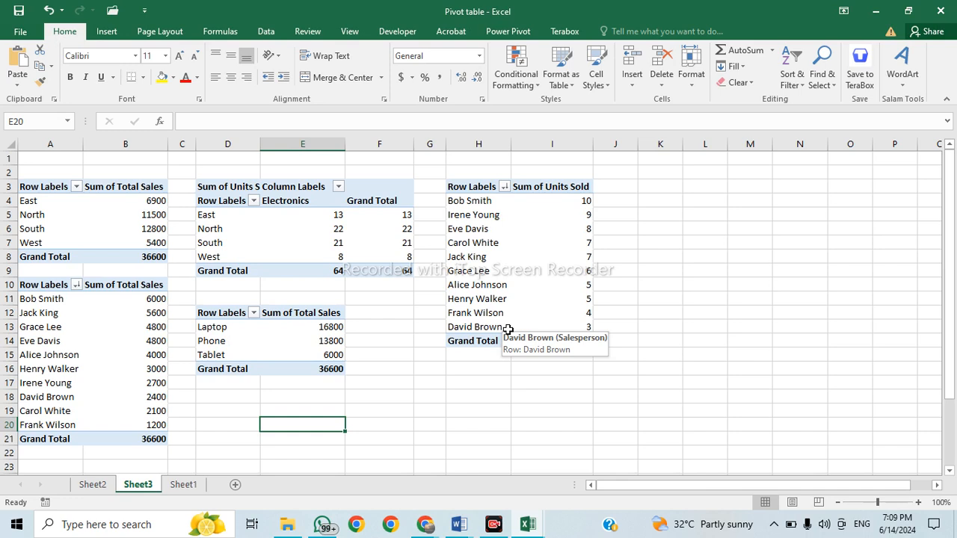
{"action": "left_click", "coordinate": [183, 485]}
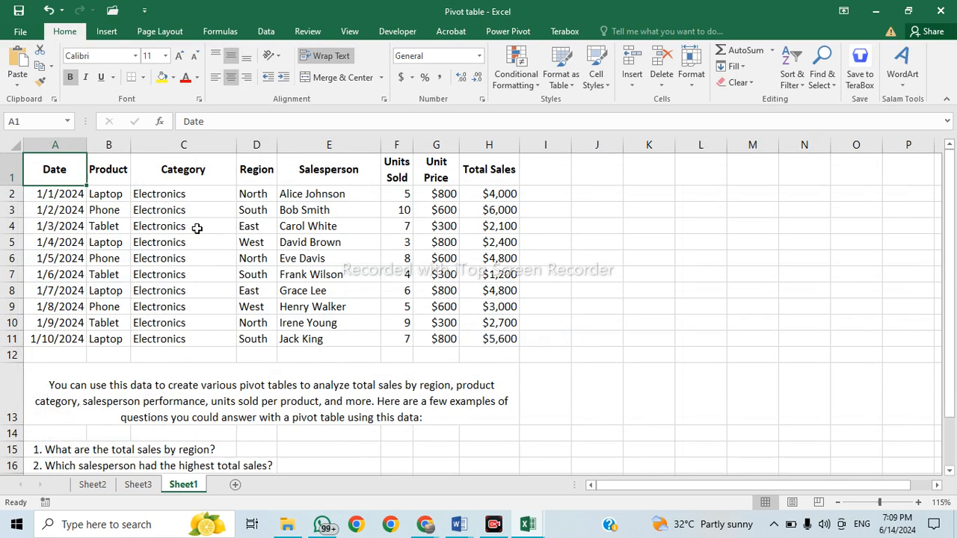
{"action": "left_click", "coordinate": [139, 485]}
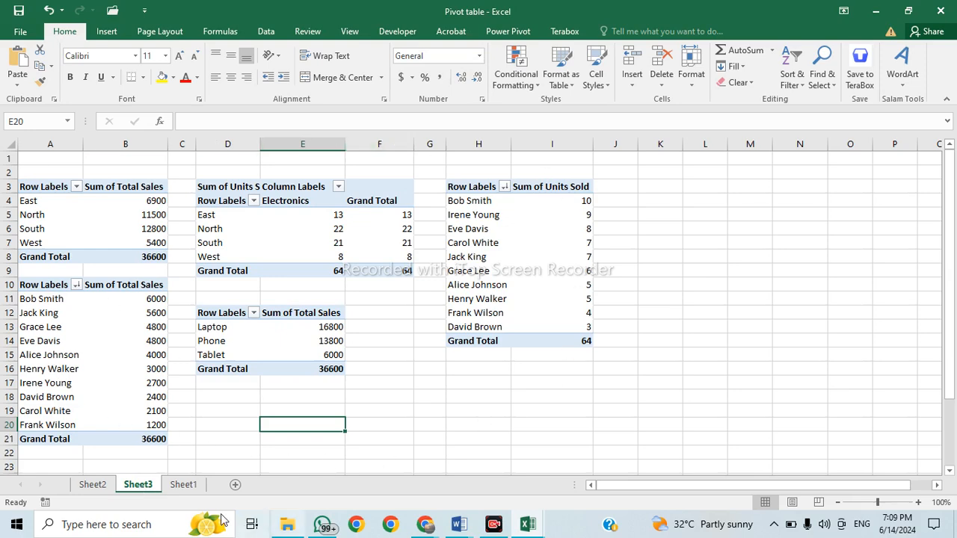
{"action": "left_click", "coordinate": [188, 486]}
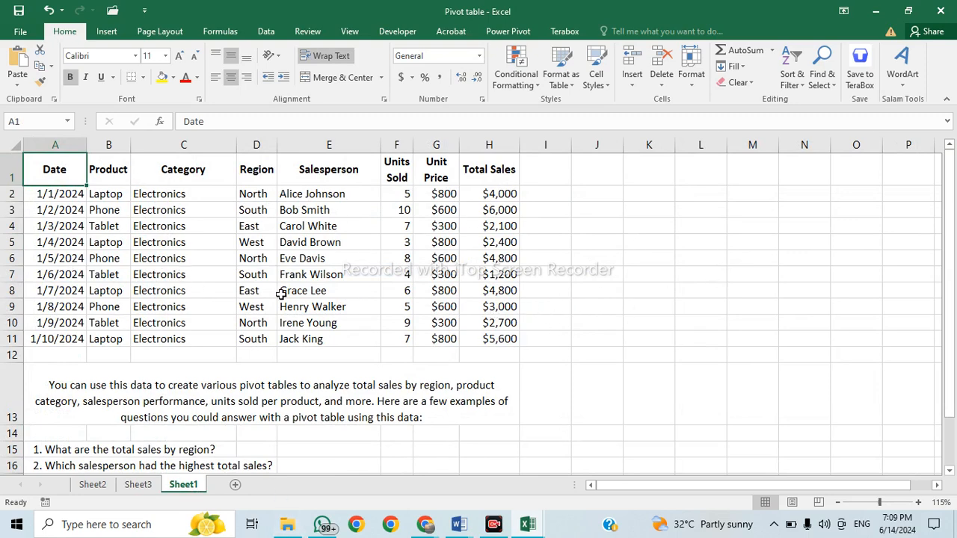
{"action": "left_click", "coordinate": [134, 487]}
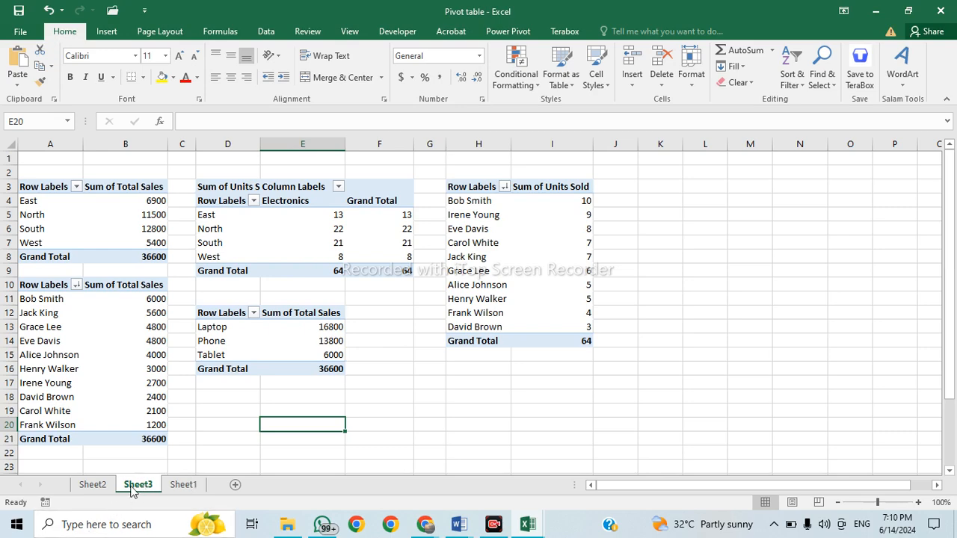
{"action": "left_click", "coordinate": [183, 486]}
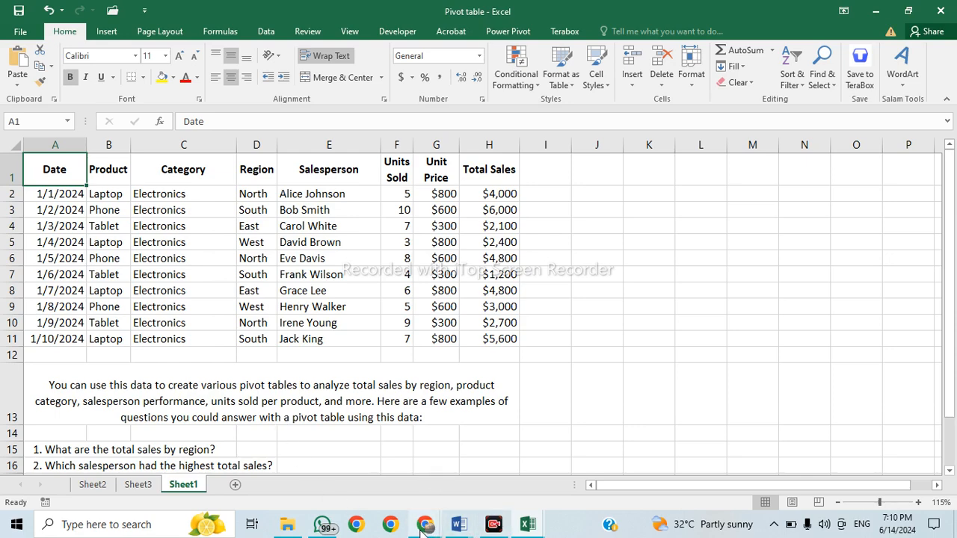
Switch to the Google Meet call in Chrome to check it and return to the Pivot table workbook in Excel.
{"action": "mouse_move", "coordinate": [423, 525]}
{"action": "left_click", "coordinate": [375, 474]}
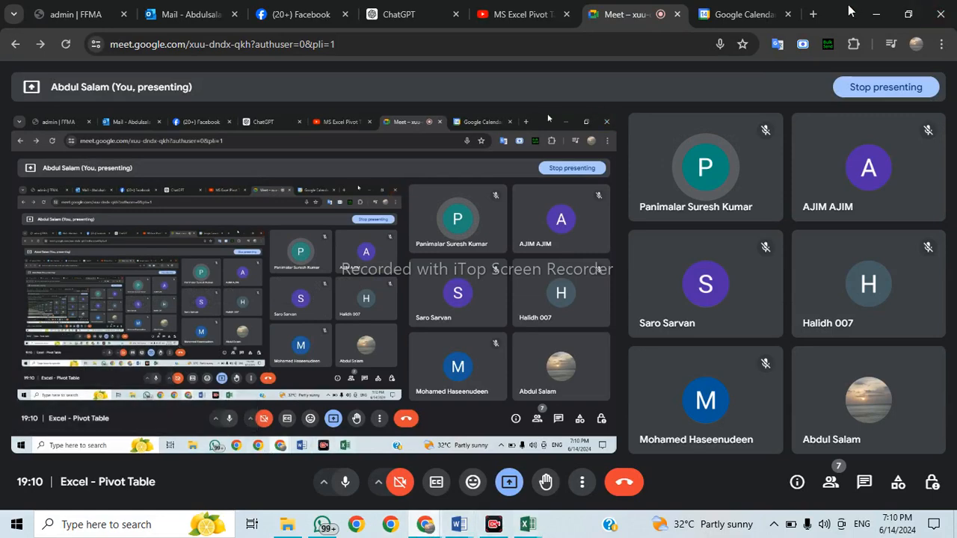
{"action": "mouse_move", "coordinate": [528, 526]}
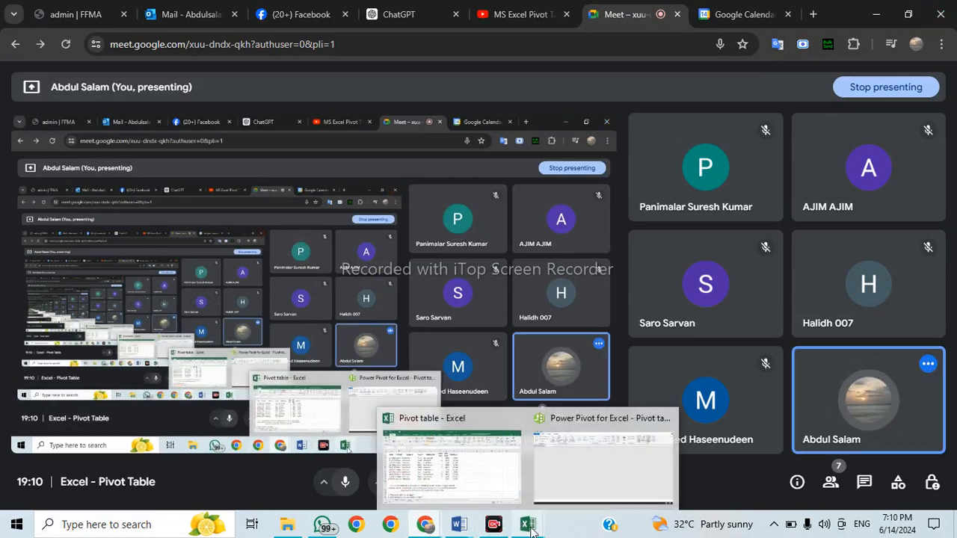
{"action": "left_click", "coordinate": [499, 471]}
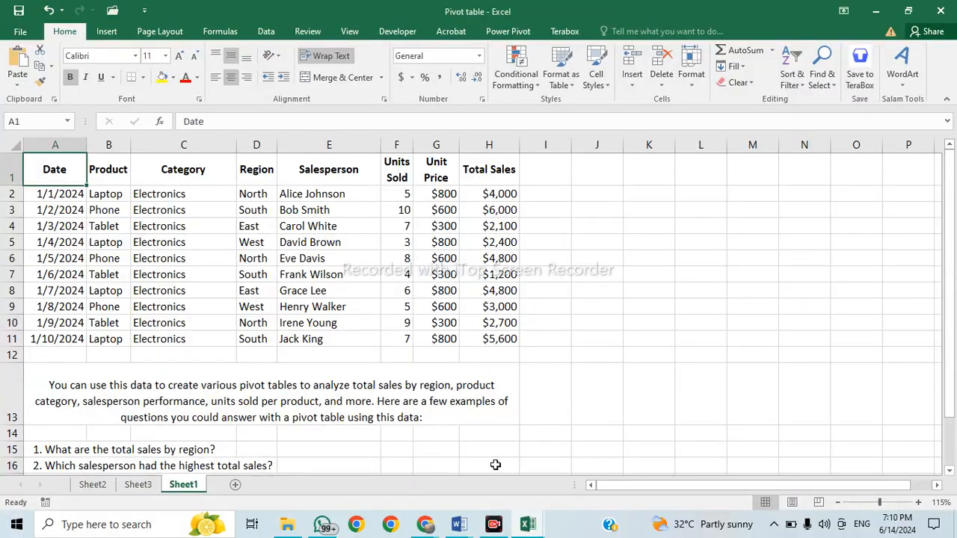
Review the sales data on Sheet1 against the five PivotTables on Sheet3.
{"action": "left_click", "coordinate": [351, 238]}
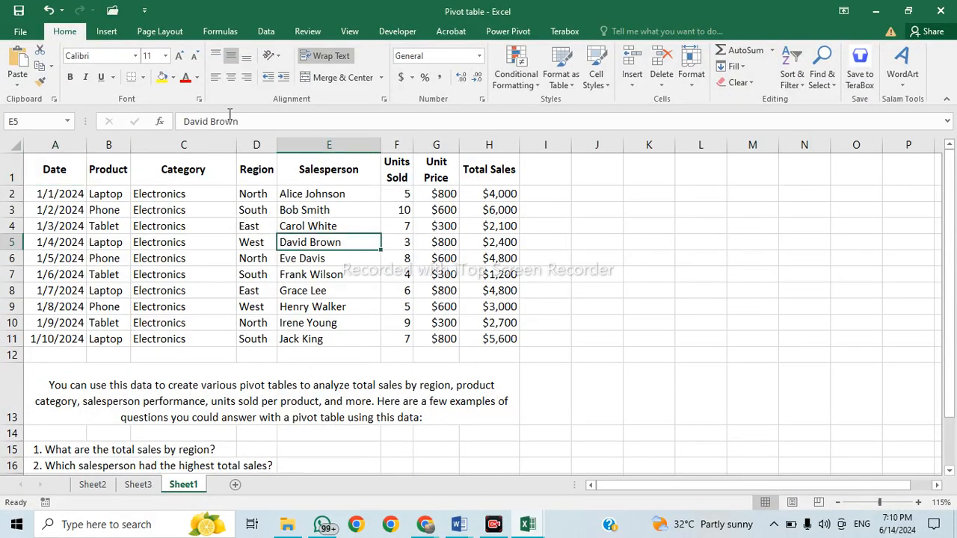
{"action": "left_click", "coordinate": [153, 486]}
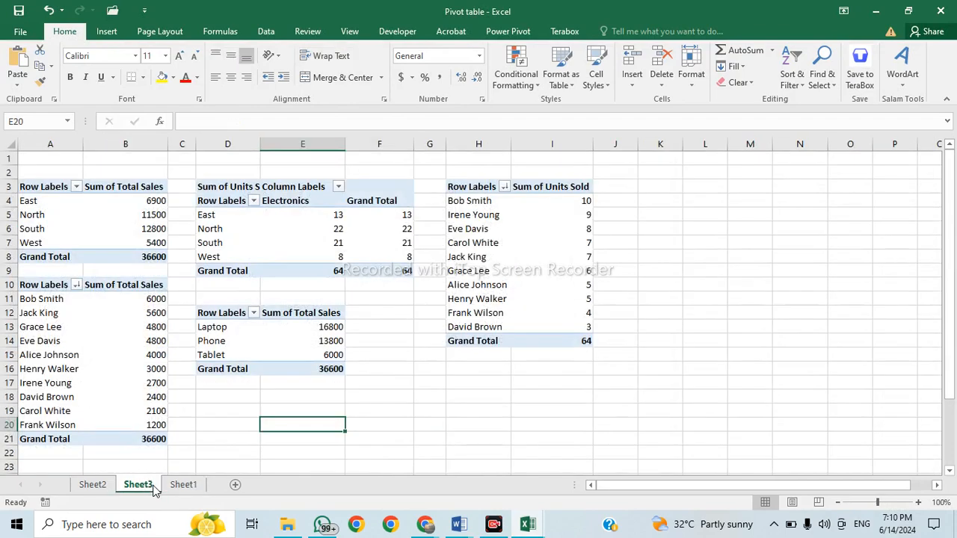
{"action": "left_click", "coordinate": [290, 299]}
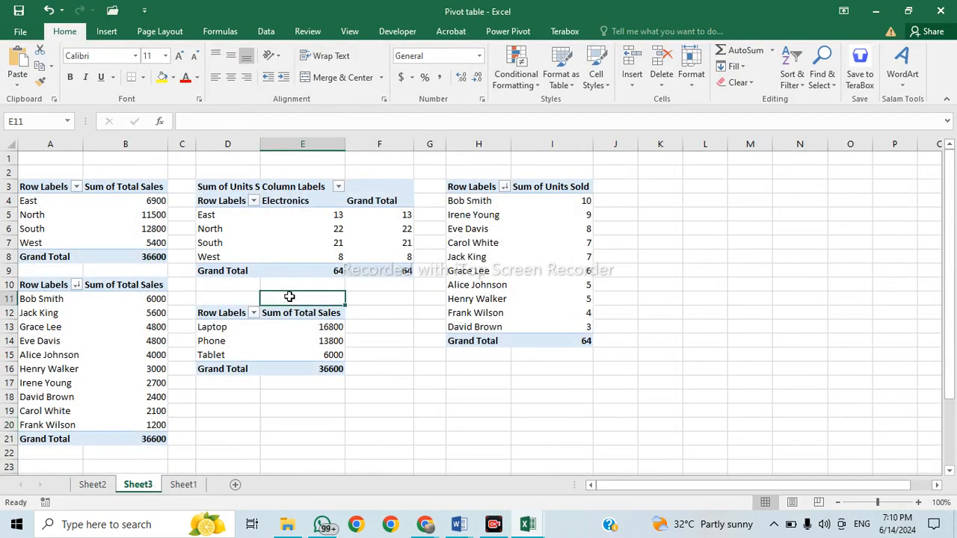
{"action": "left_click", "coordinate": [184, 485]}
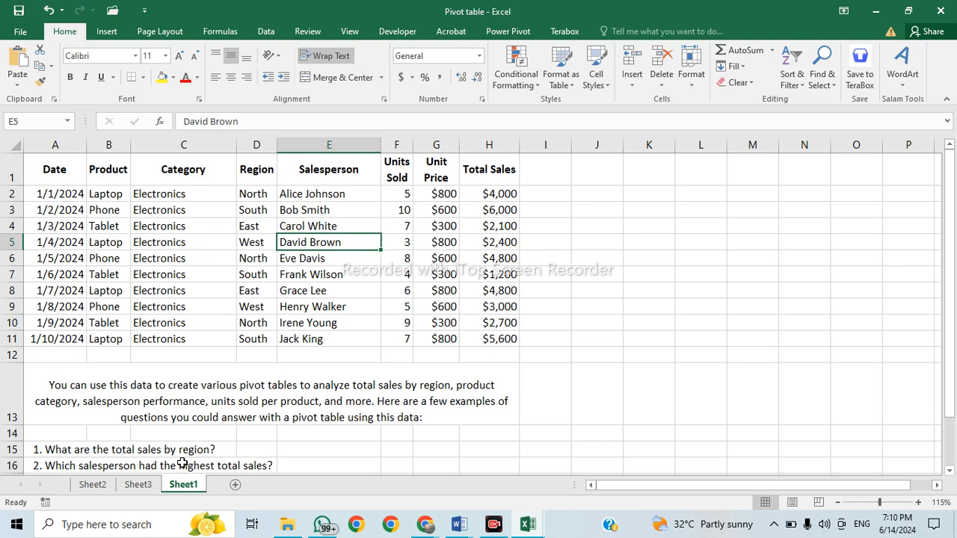
{"action": "left_click", "coordinate": [214, 259]}
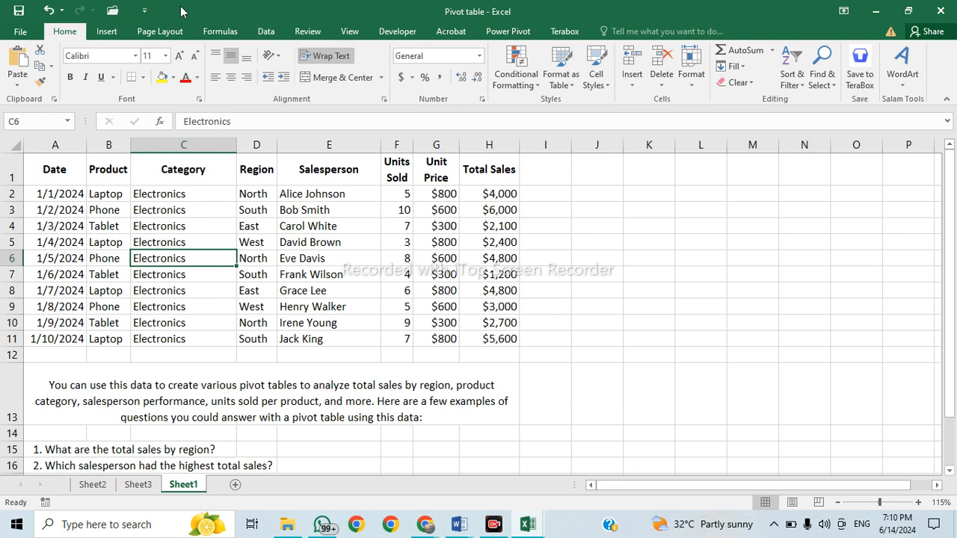
{"action": "left_click", "coordinate": [656, 419]}
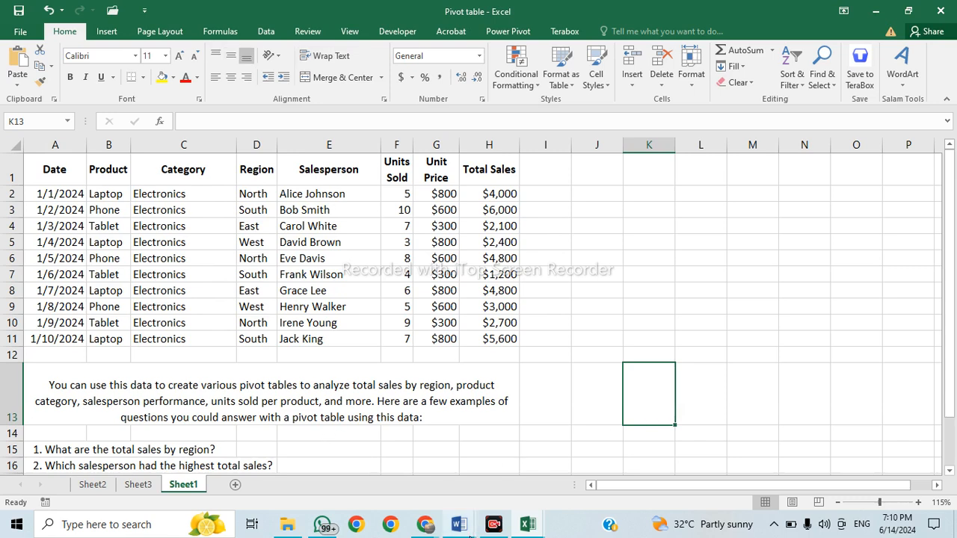
{"action": "mouse_move", "coordinate": [459, 524]}
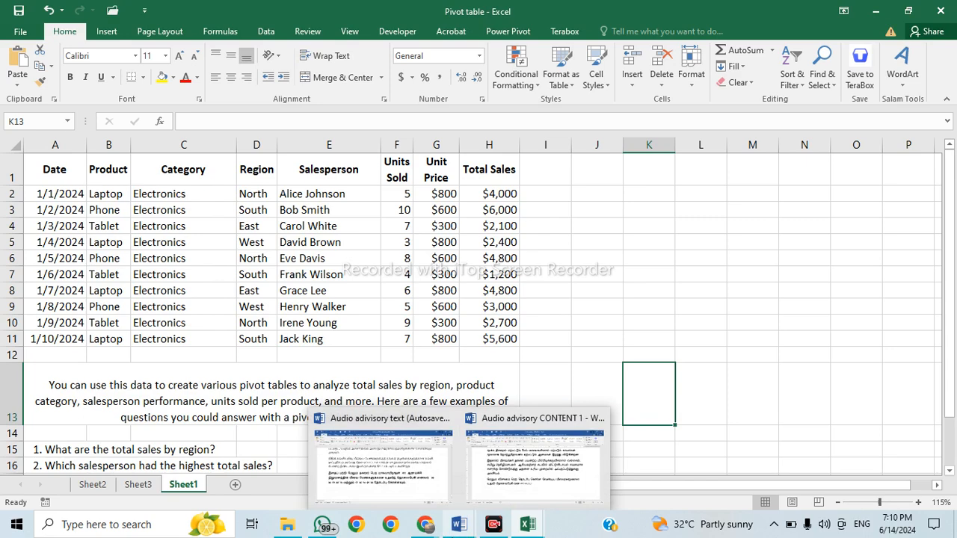
{"action": "left_click", "coordinate": [435, 306]}
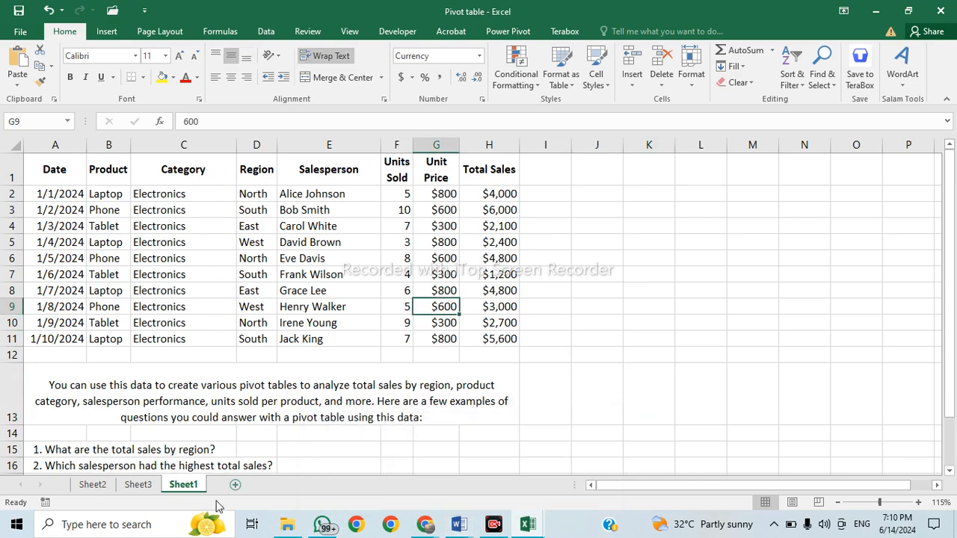
{"action": "left_click", "coordinate": [138, 484]}
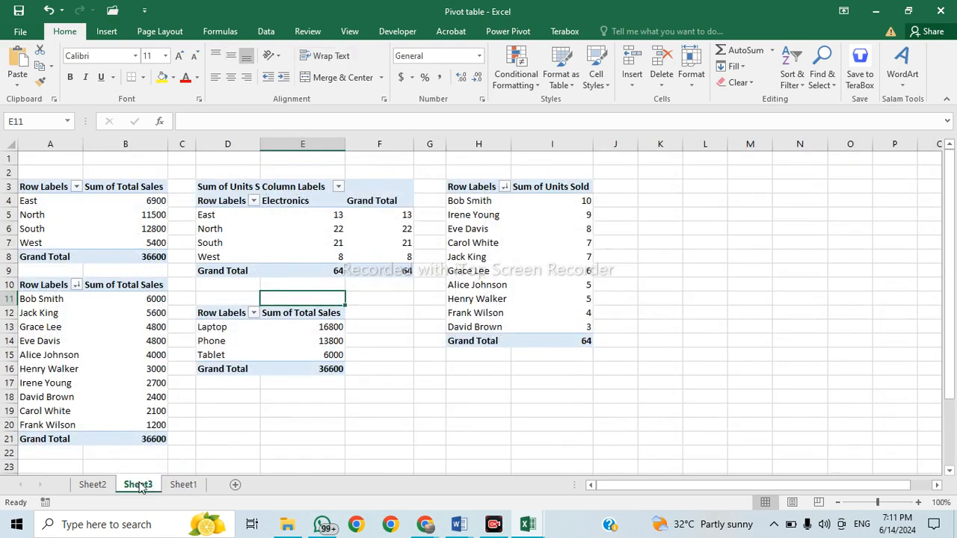
{"action": "left_click", "coordinate": [183, 484]}
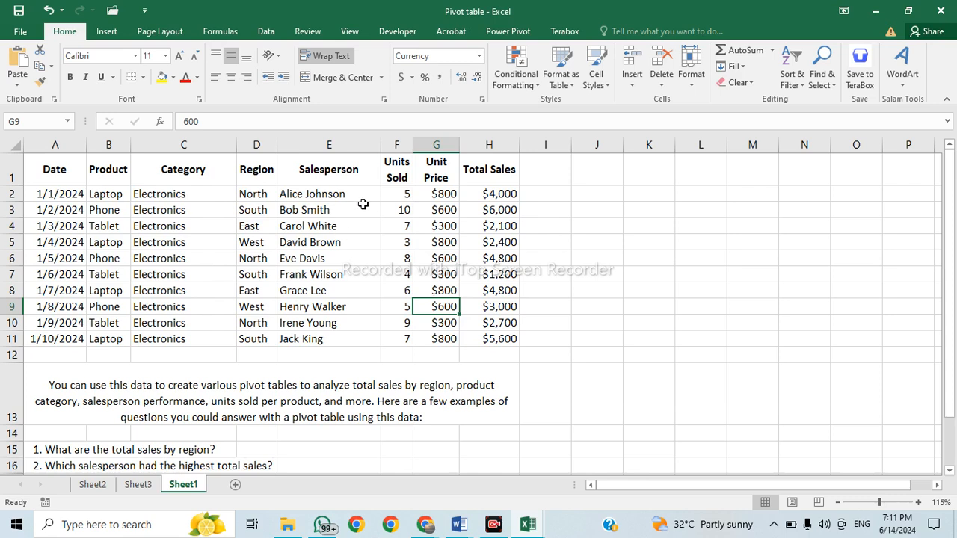
Try changing the Units Sold of the 1/2/2024 Phone sale in cell F3 on Sheet1 to 2.
{"action": "left_click", "coordinate": [399, 210]}
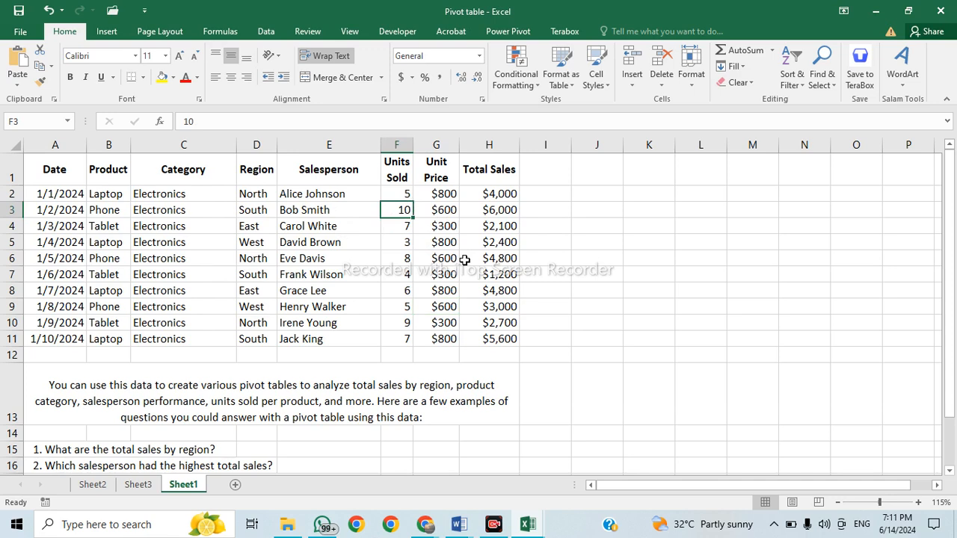
{"action": "type", "text": "8"}
{"action": "key", "text": "BackSpace"}
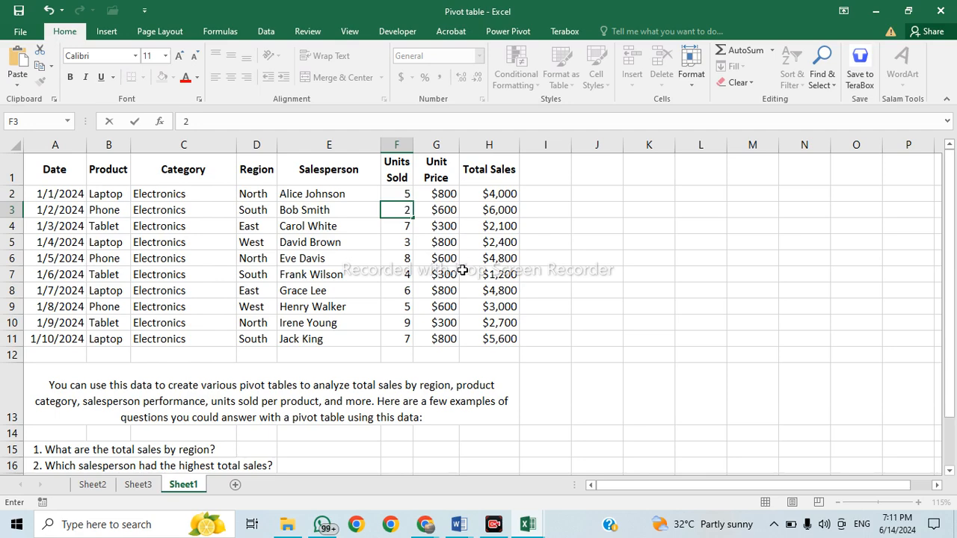
{"action": "left_click", "coordinate": [405, 258]}
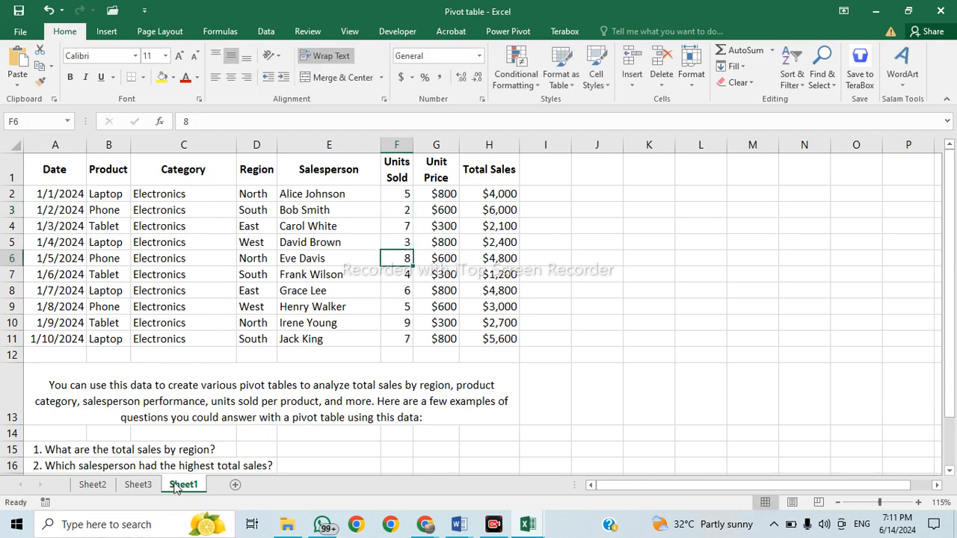
Check the top salesperson's row in the units-sold PivotTable at H3 on Sheet3 for the source data change.
{"action": "left_click", "coordinate": [137, 484]}
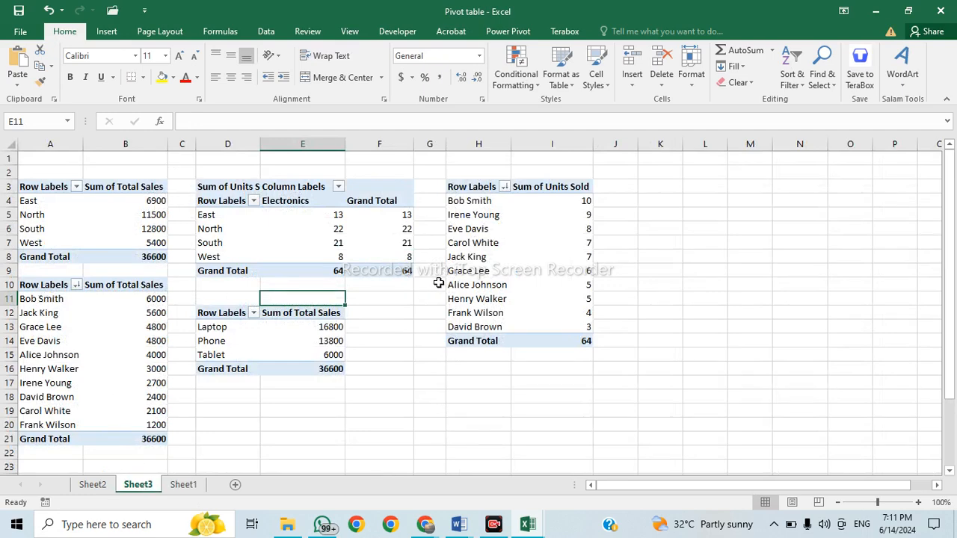
{"action": "left_click", "coordinate": [556, 241]}
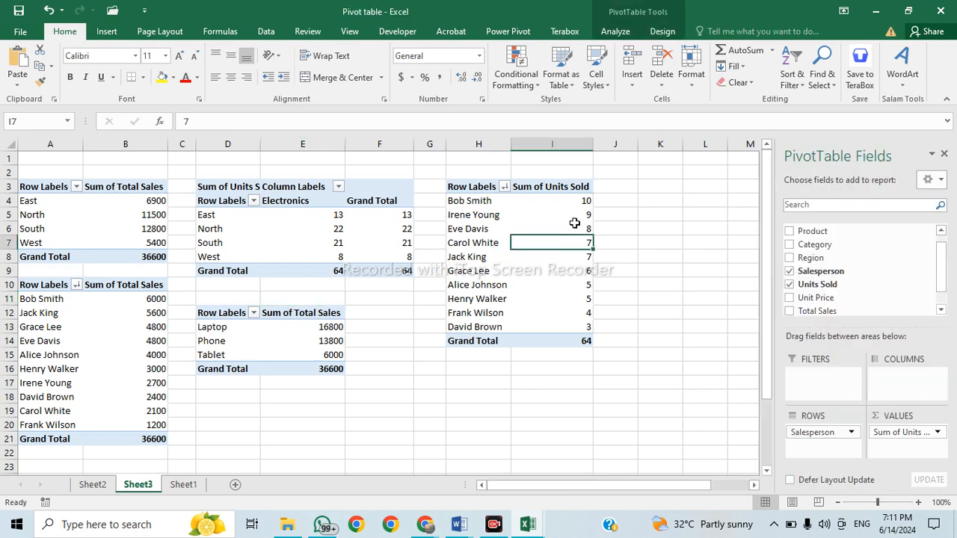
{"action": "left_click", "coordinate": [529, 203]}
{"action": "left_click", "coordinate": [497, 201]}
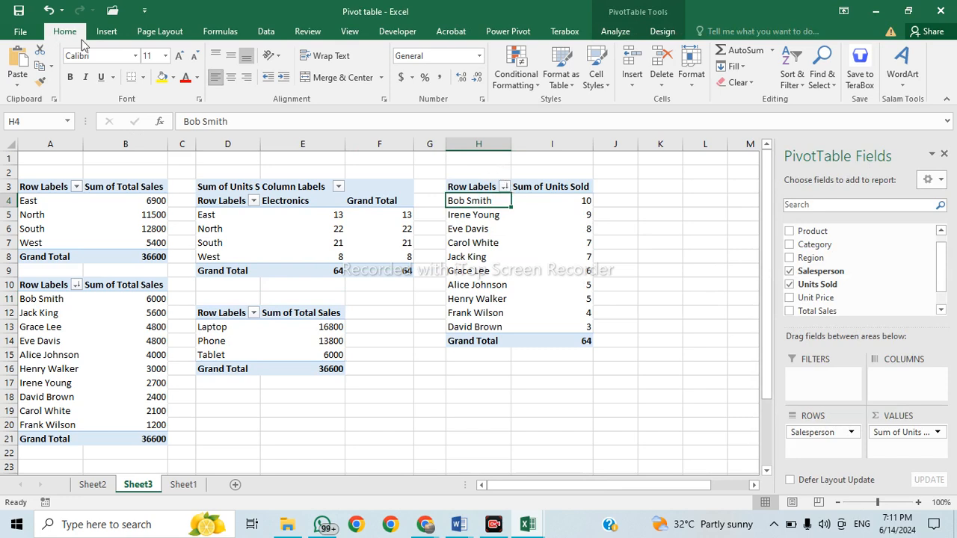
{"action": "left_click", "coordinate": [568, 200]}
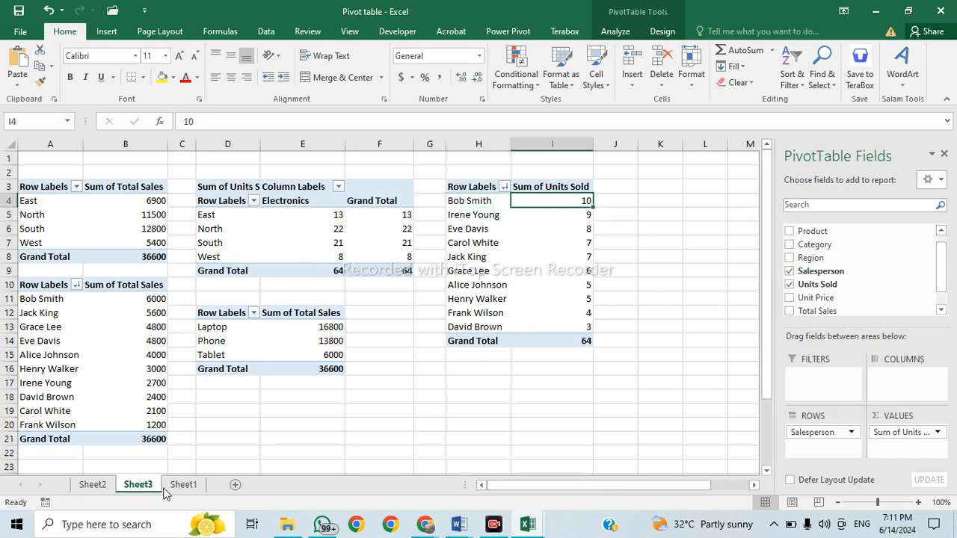
{"action": "mouse_move", "coordinate": [586, 215]}
Enter 2 as the Units Sold value in cell F3 on Sheet1.
{"action": "key", "text": "ctrl+Page_Down"}
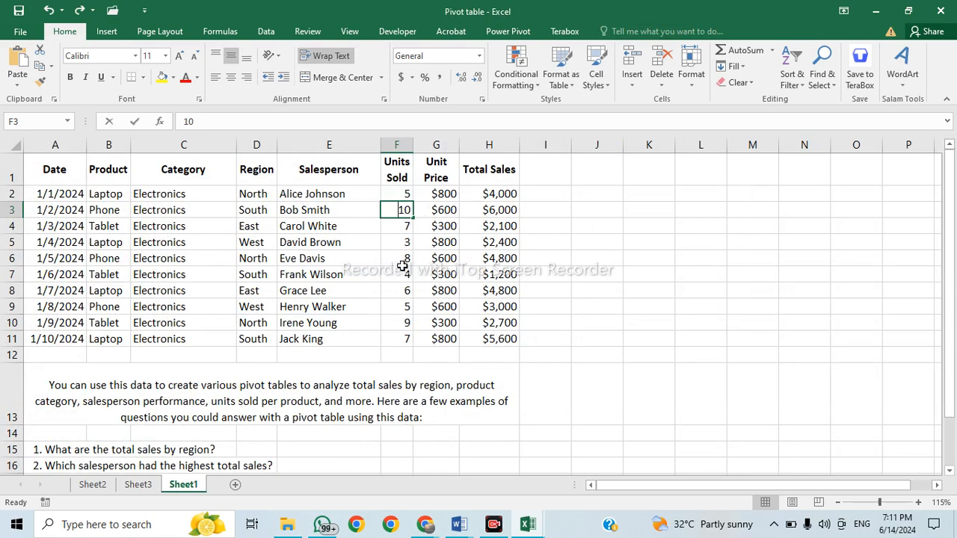
{"action": "type", "text": "2"}
{"action": "key", "text": "Return"}
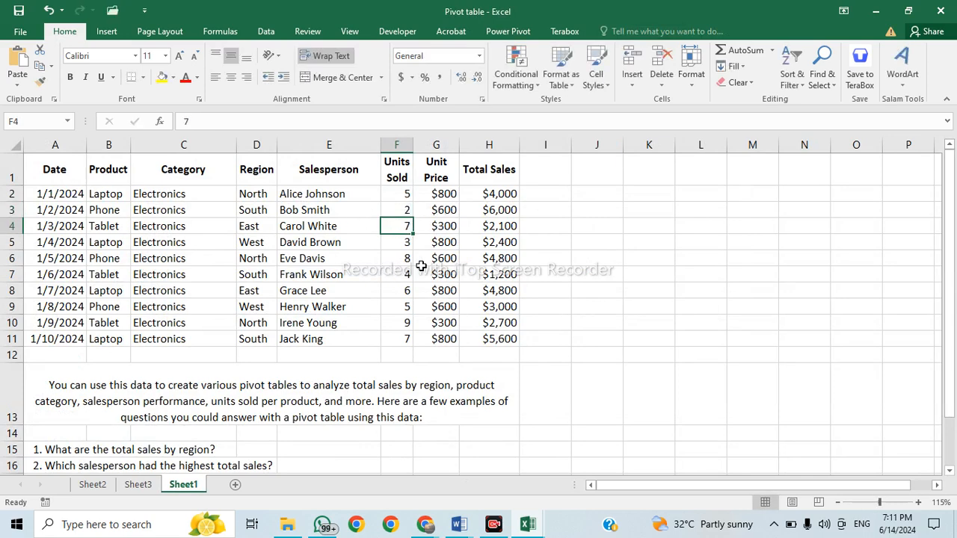
{"action": "left_click", "coordinate": [293, 406]}
{"action": "left_click", "coordinate": [797, 426]}
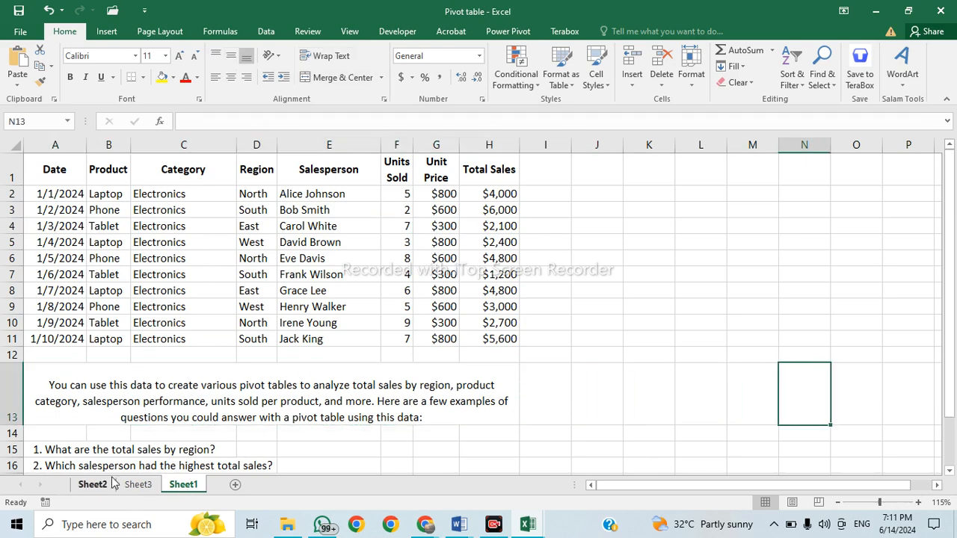
Compare the Units Sold in F3 on Sheet1 with the matching salesperson row in the PivotTable at H3 on Sheet3.
{"action": "left_click", "coordinate": [142, 485]}
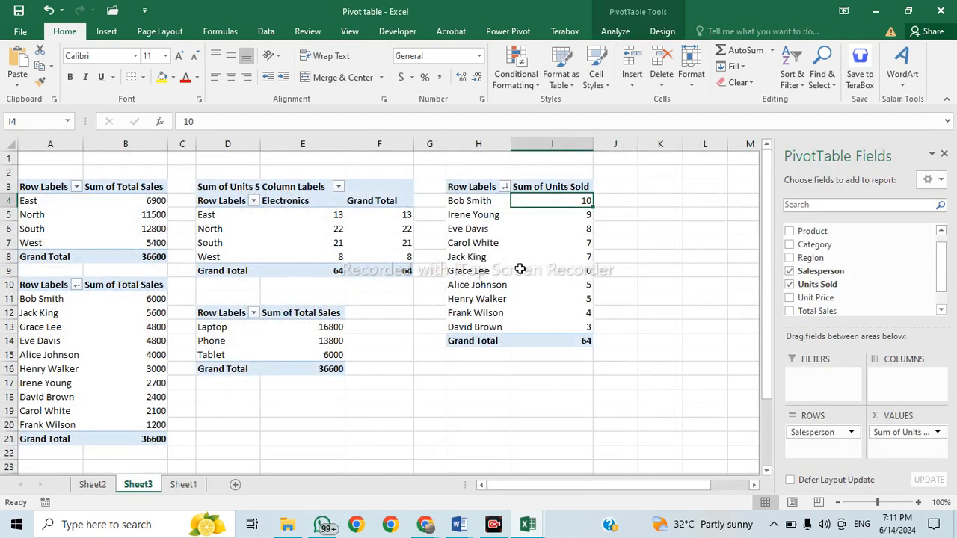
{"action": "left_click", "coordinate": [184, 485]}
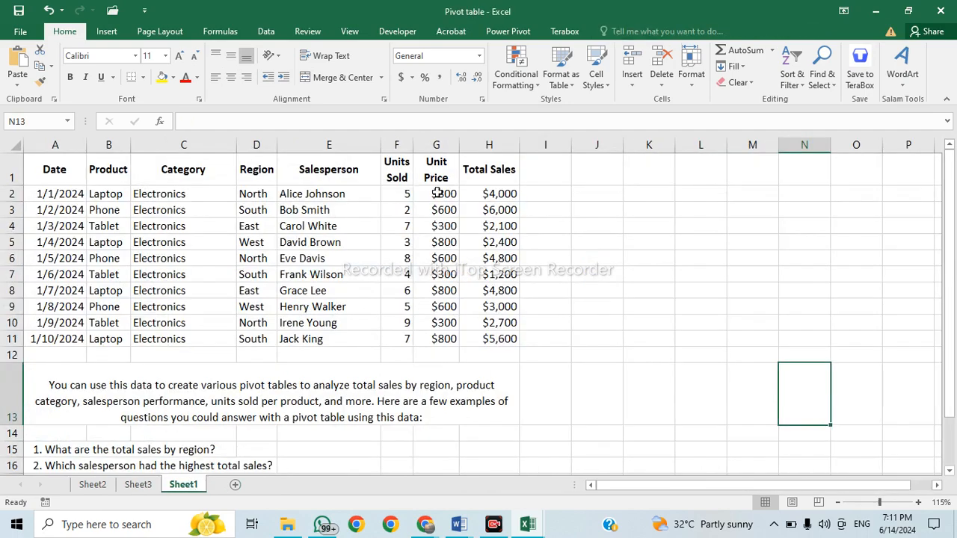
{"action": "left_click", "coordinate": [407, 209]}
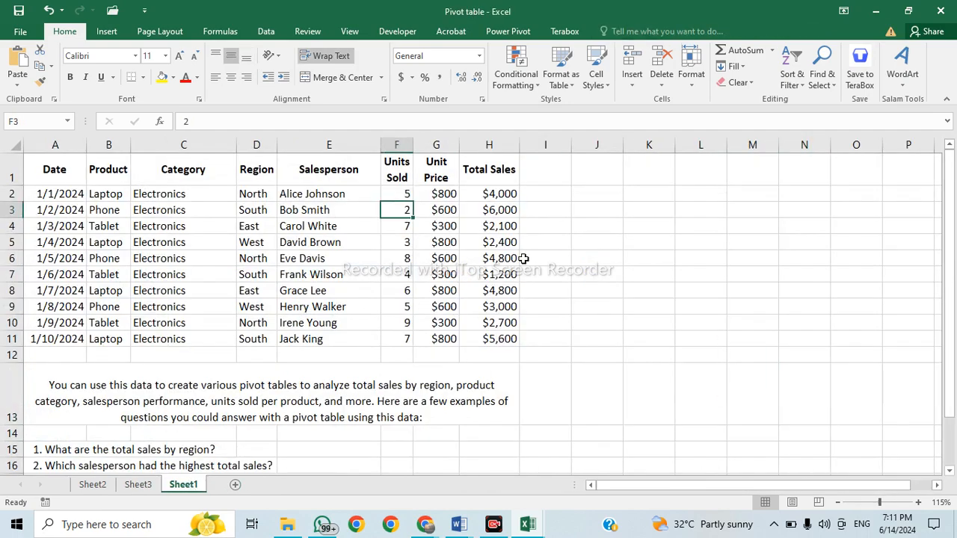
{"action": "left_click", "coordinate": [137, 486]}
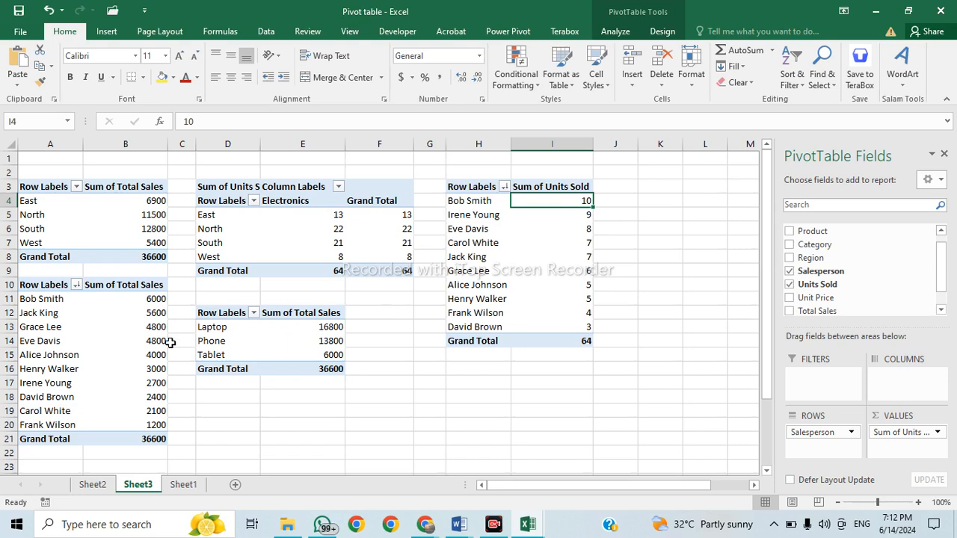
{"action": "left_click", "coordinate": [460, 240]}
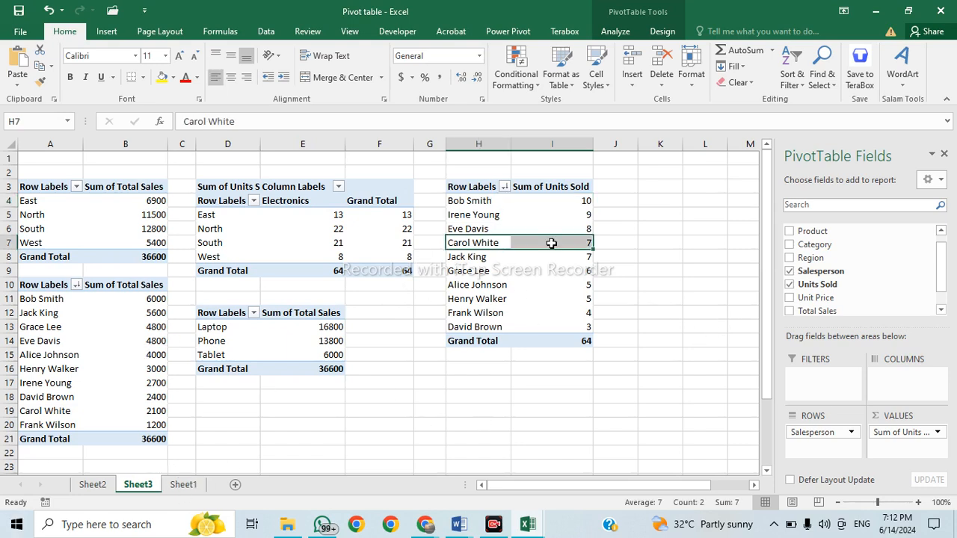
{"action": "left_click", "coordinate": [569, 212]}
{"action": "left_click", "coordinate": [572, 202]}
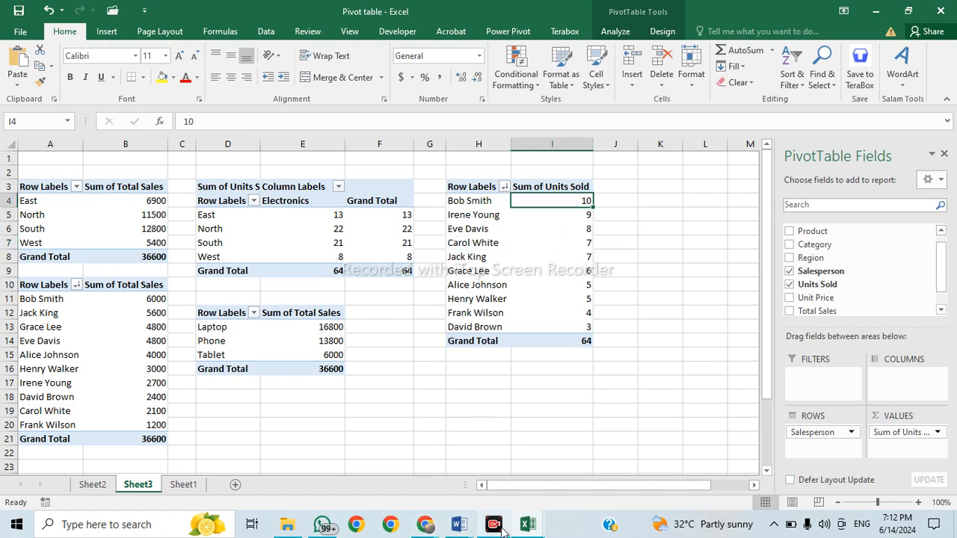
Filter the units-sold PivotTable at H3 to show only the first salesperson in the alphabetical filter list.
{"action": "left_click", "coordinate": [505, 187]}
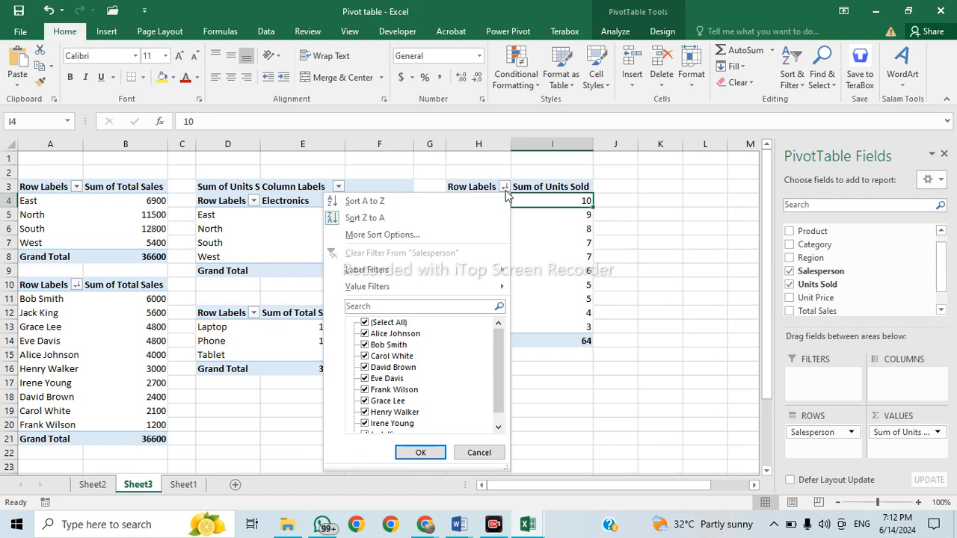
{"action": "left_click", "coordinate": [478, 453]}
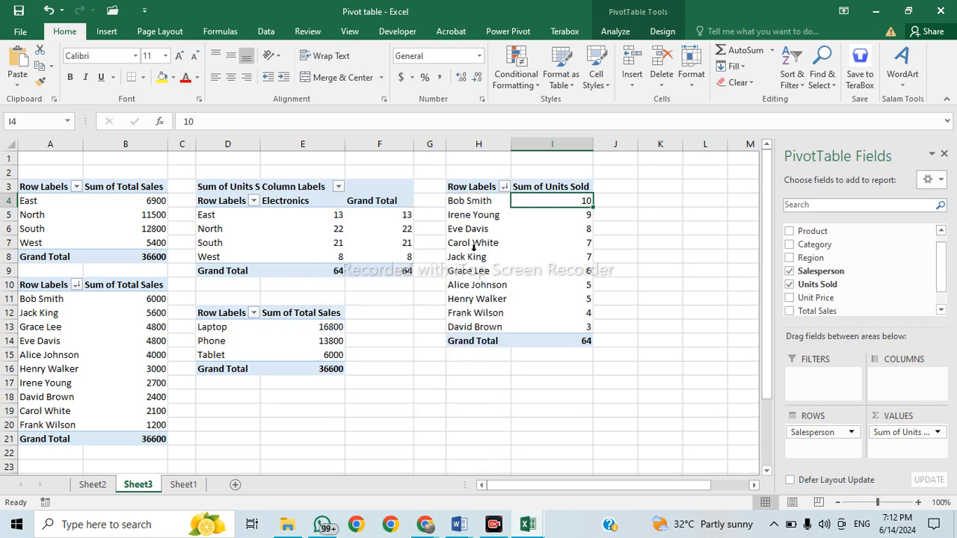
{"action": "left_click", "coordinate": [504, 186]}
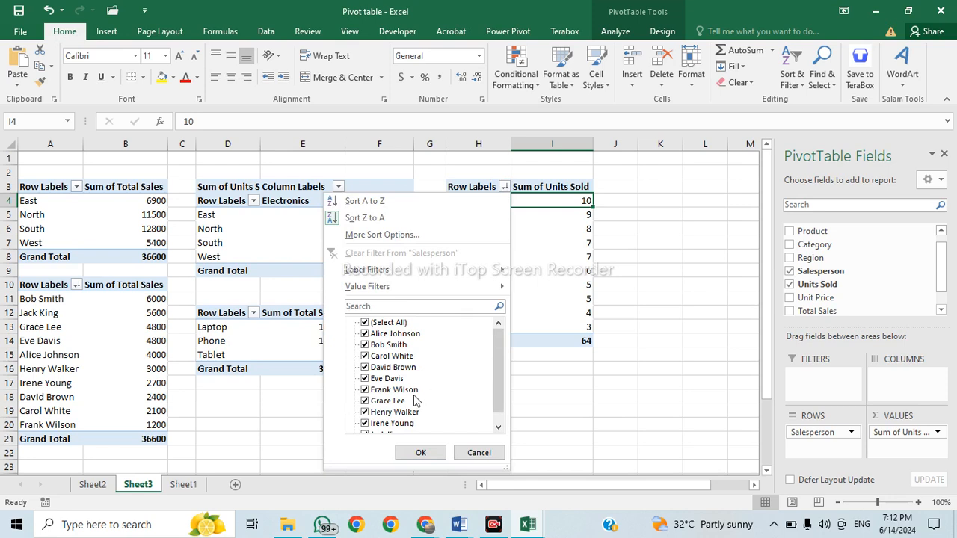
{"action": "left_click", "coordinate": [377, 325]}
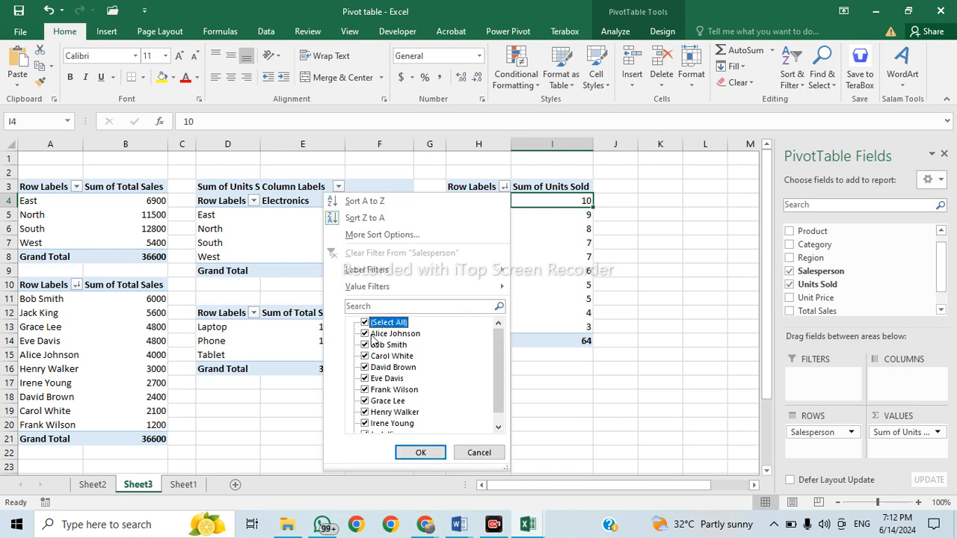
{"action": "left_click", "coordinate": [364, 322]}
{"action": "left_click", "coordinate": [364, 333]}
{"action": "left_click", "coordinate": [420, 453]}
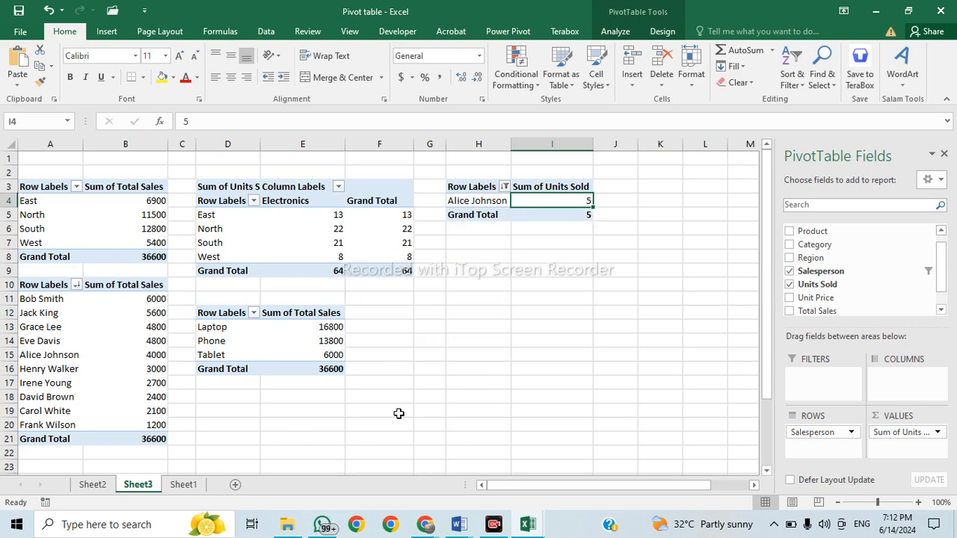
Display the sales source data on Sheet1.
{"action": "left_click", "coordinate": [183, 484]}
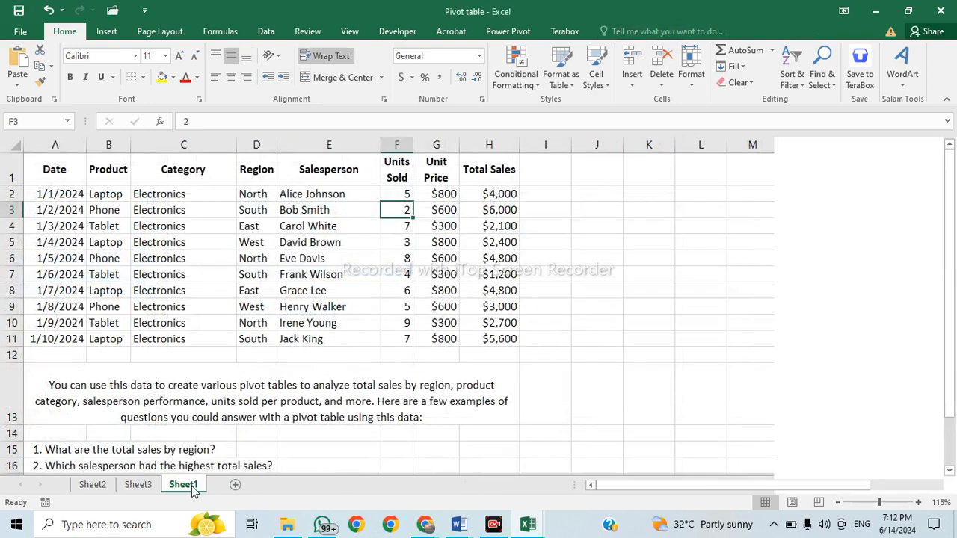
{"action": "left_click", "coordinate": [496, 525]}
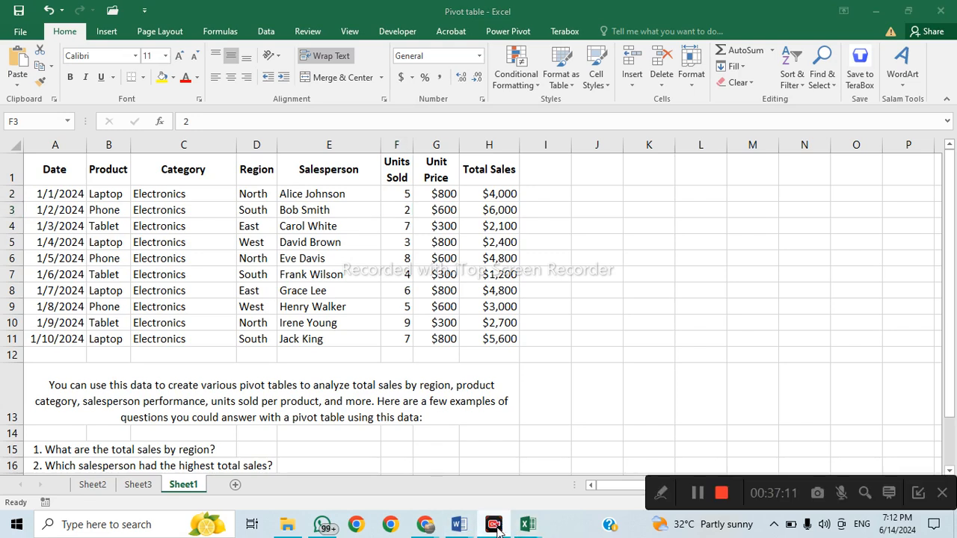
{"action": "left_click", "coordinate": [918, 492]}
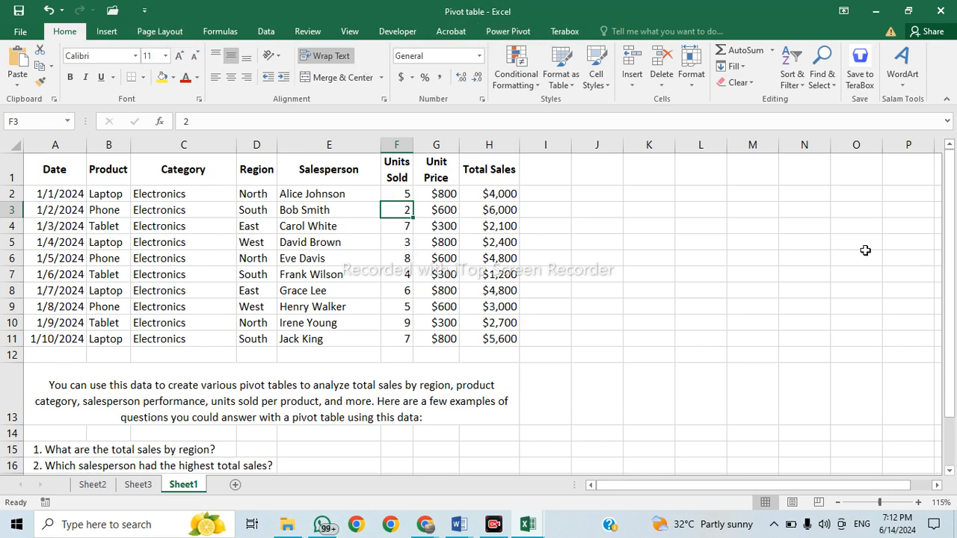
Switch to the Google Meet call, turn the microphone on, and return to the Excel workbook.
{"action": "left_click", "coordinate": [433, 529]}
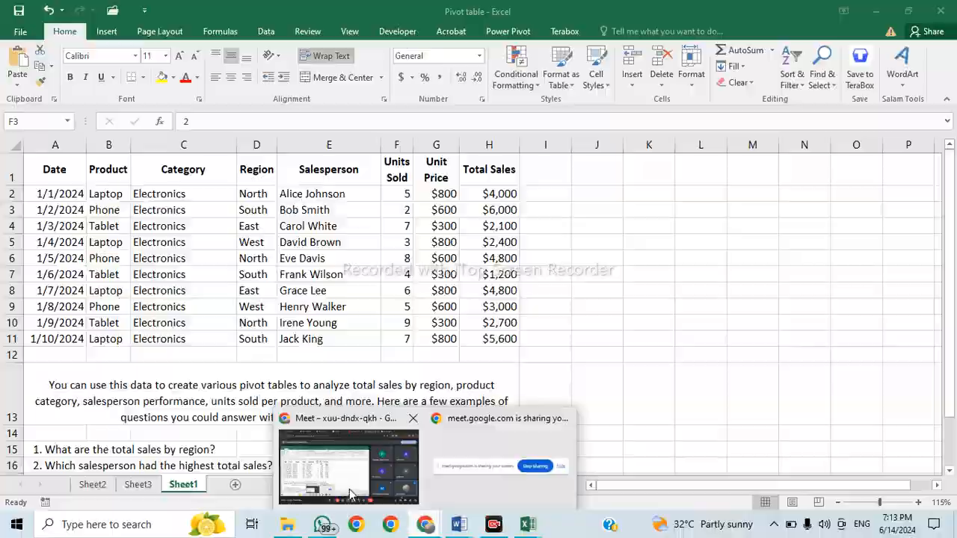
{"action": "left_click", "coordinate": [423, 527]}
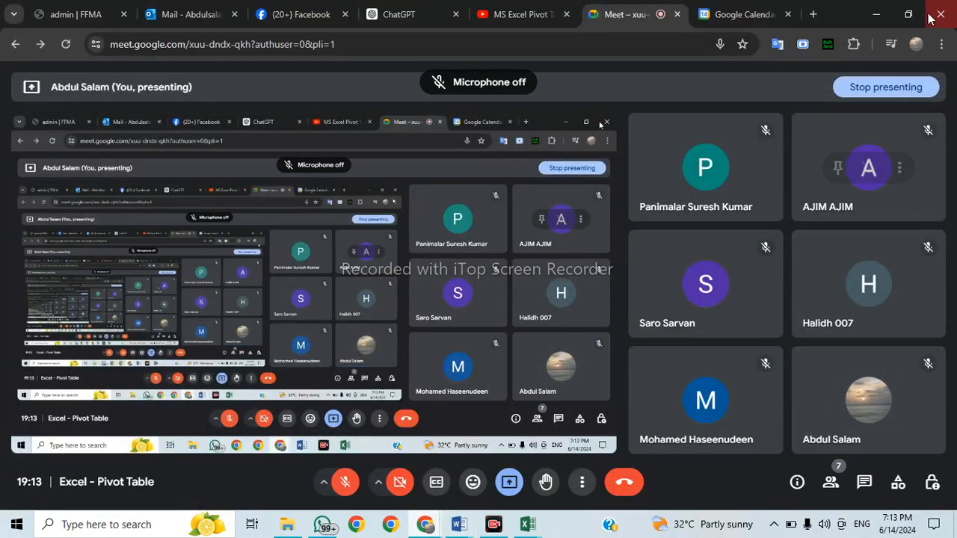
{"action": "left_click", "coordinate": [345, 486]}
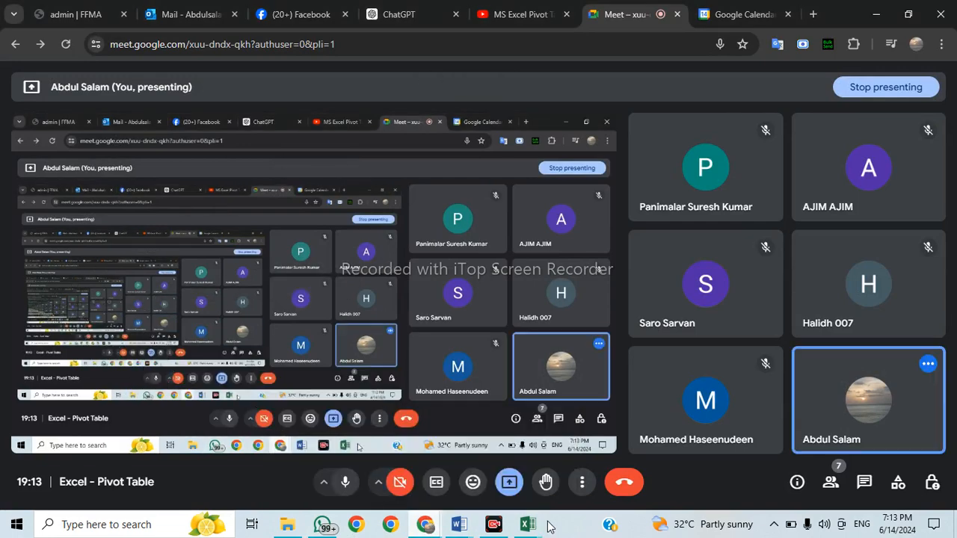
{"action": "mouse_move", "coordinate": [527, 524]}
{"action": "left_click", "coordinate": [478, 469]}
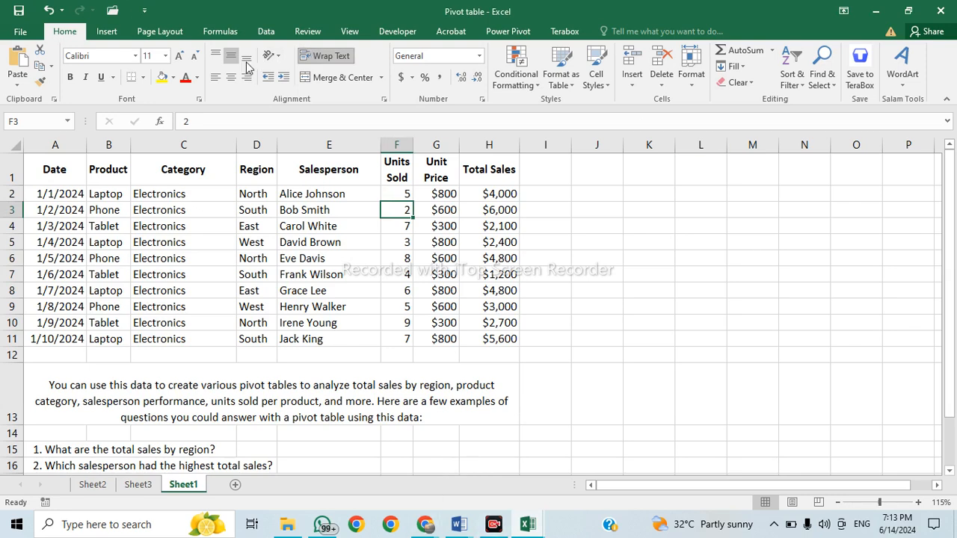
Request recommended PivotTables for the sales data range A1:H11 on Sheet1.
{"action": "left_click", "coordinate": [118, 37]}
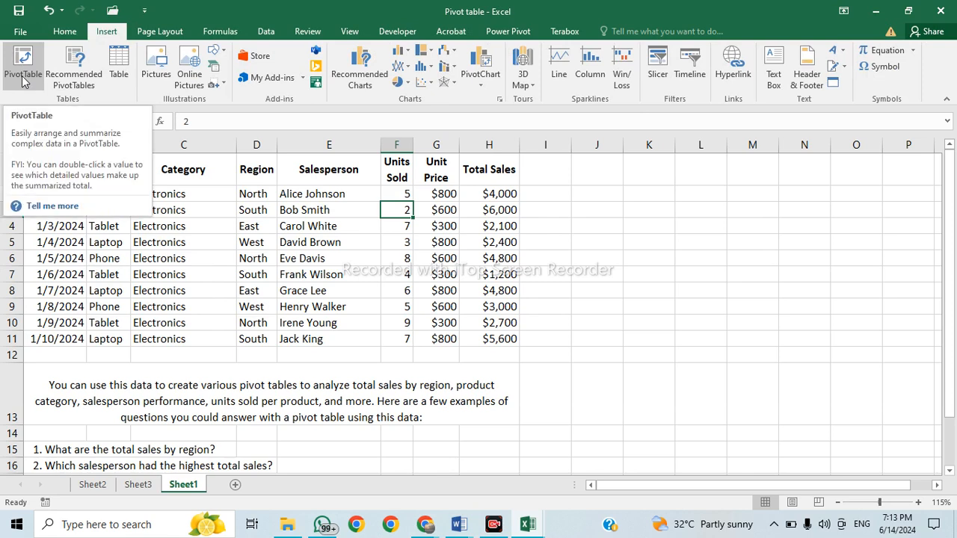
{"action": "left_click", "coordinate": [393, 258]}
{"action": "left_click_drag", "start_coordinate": [60, 171], "coordinate": [497, 343]}
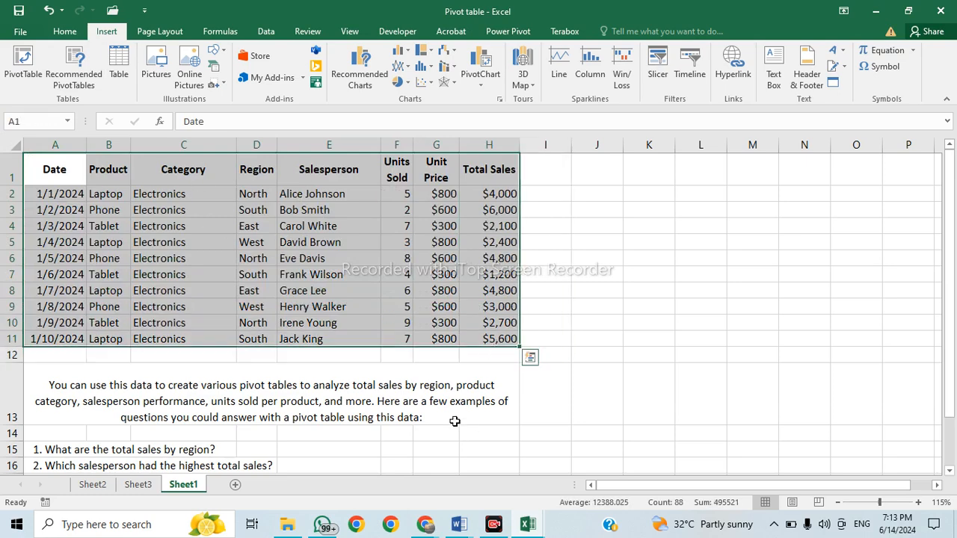
{"action": "left_click", "coordinate": [66, 77]}
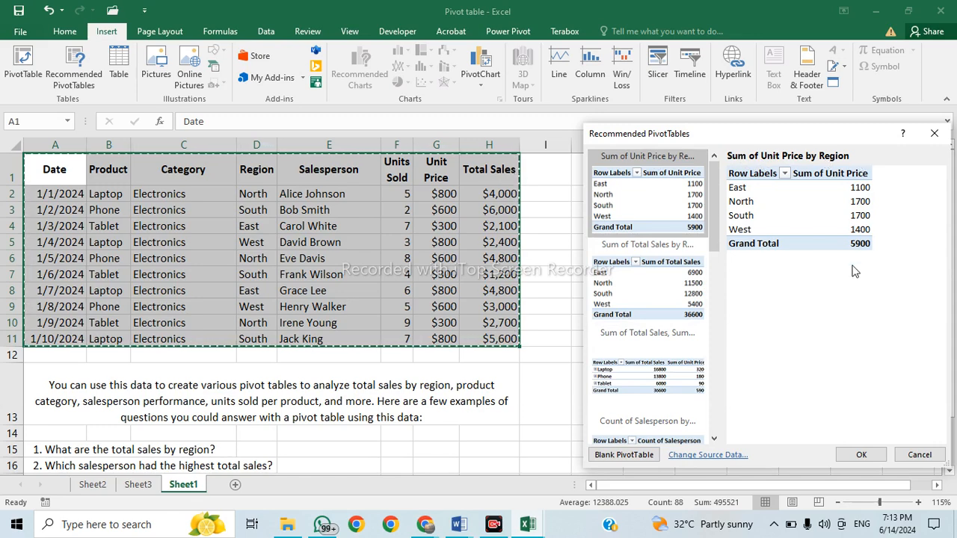
Preview the recommended layouts, including Total Sales by Region, Count of Salesperson by Product, and Units Sold by Region.
{"action": "left_click", "coordinate": [656, 289]}
{"action": "left_click_drag", "start_coordinate": [713, 224], "coordinate": [721, 334]}
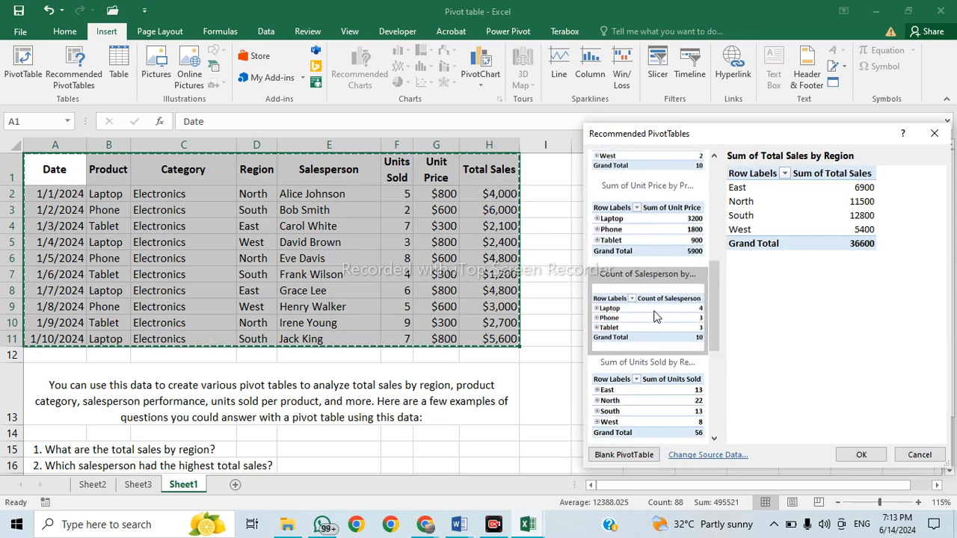
{"action": "left_click", "coordinate": [656, 314]}
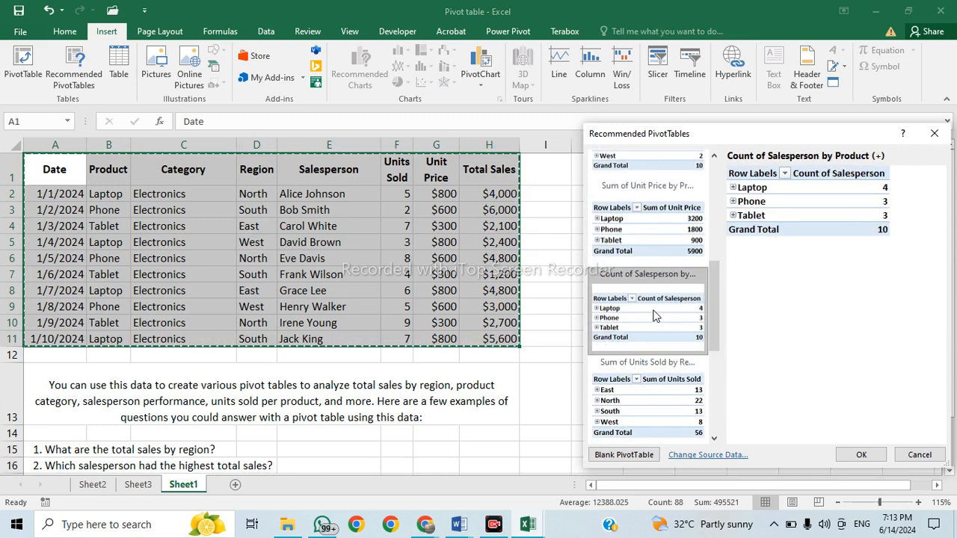
{"action": "left_click", "coordinate": [633, 401]}
{"action": "left_click_drag", "start_coordinate": [714, 314], "coordinate": [710, 332]}
{"action": "scroll", "coordinate": [677, 326], "scroll_direction": "down", "scroll_amount": 3}
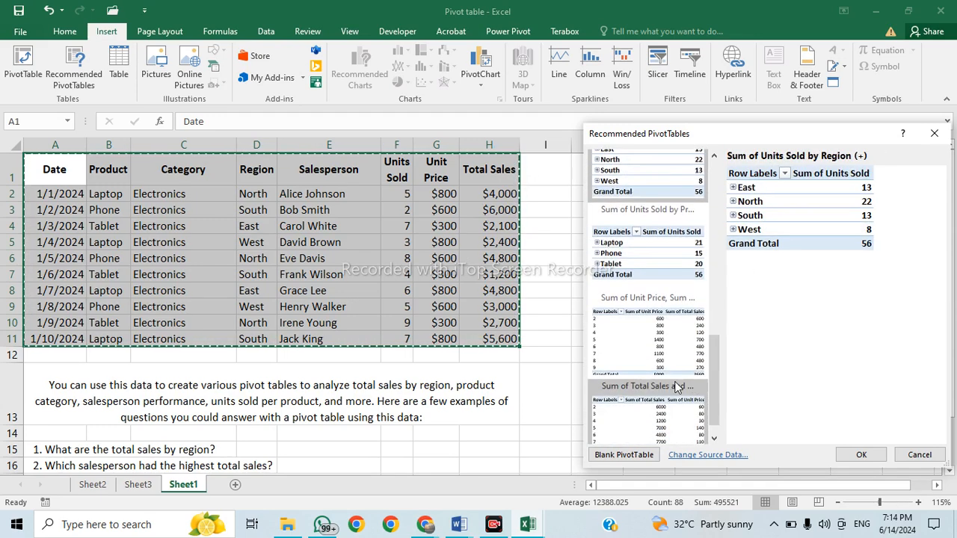
Insert the recommended PivotTable summarizing Unit Price, Total Sales and Count of Salesperson by Units Sold, and inspect its Total Sales values.
{"action": "left_click", "coordinate": [649, 250]}
{"action": "left_click", "coordinate": [630, 359]}
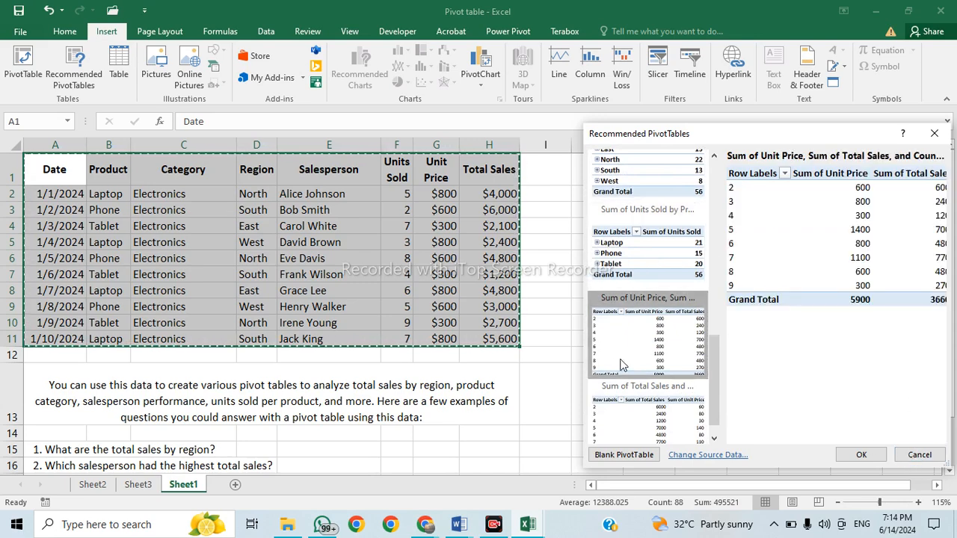
{"action": "left_click", "coordinate": [860, 453]}
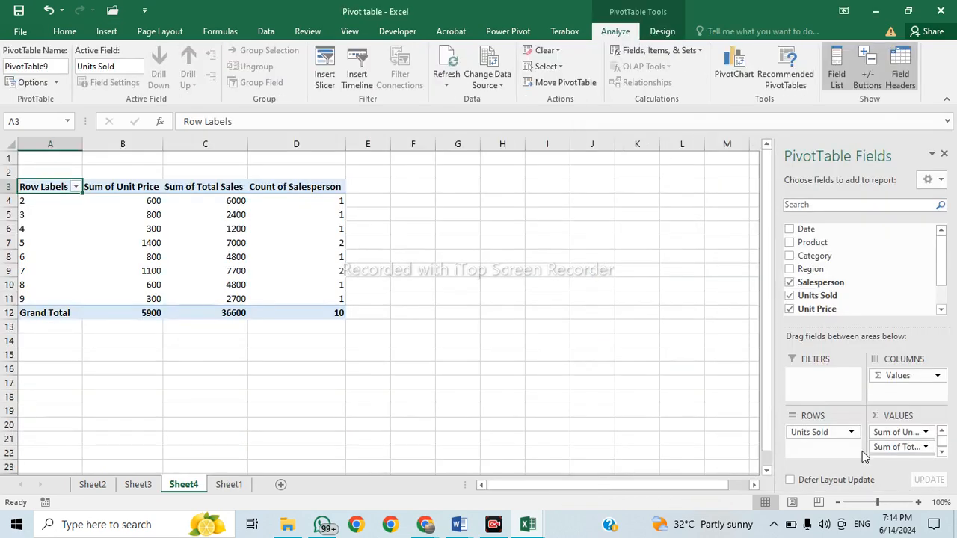
{"action": "left_click", "coordinate": [241, 285]}
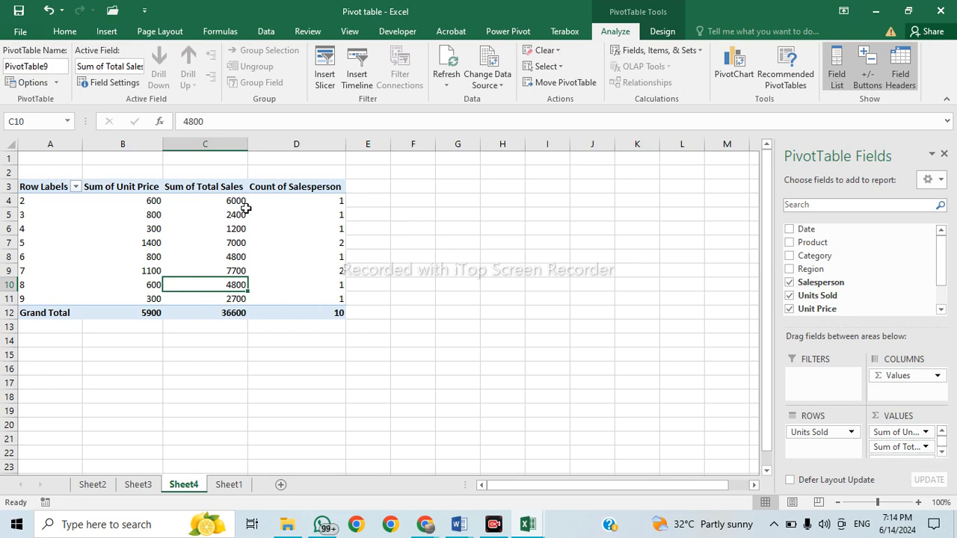
{"action": "mouse_move", "coordinate": [200, 234]}
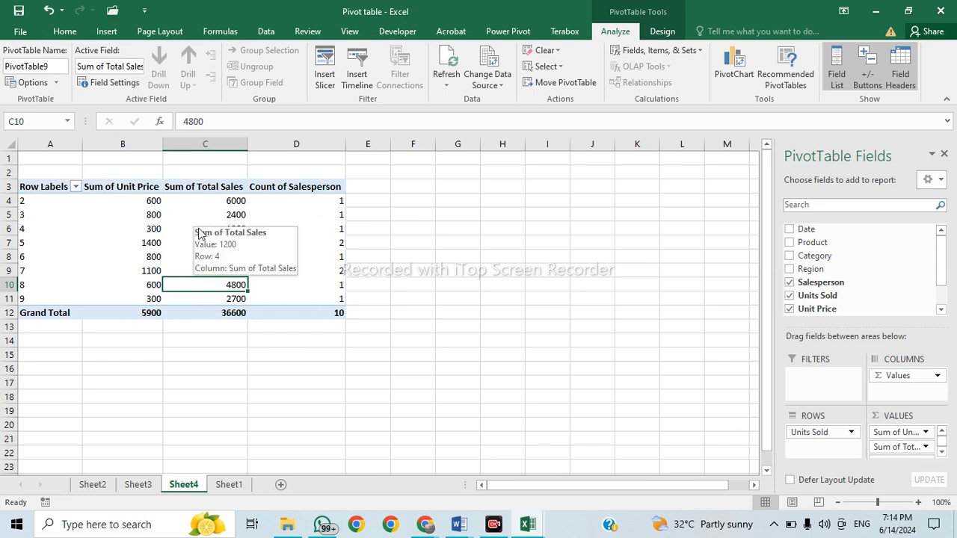
Convert the sales data range A1:H11 on Sheet1 into a table with headers.
{"action": "left_click", "coordinate": [229, 485]}
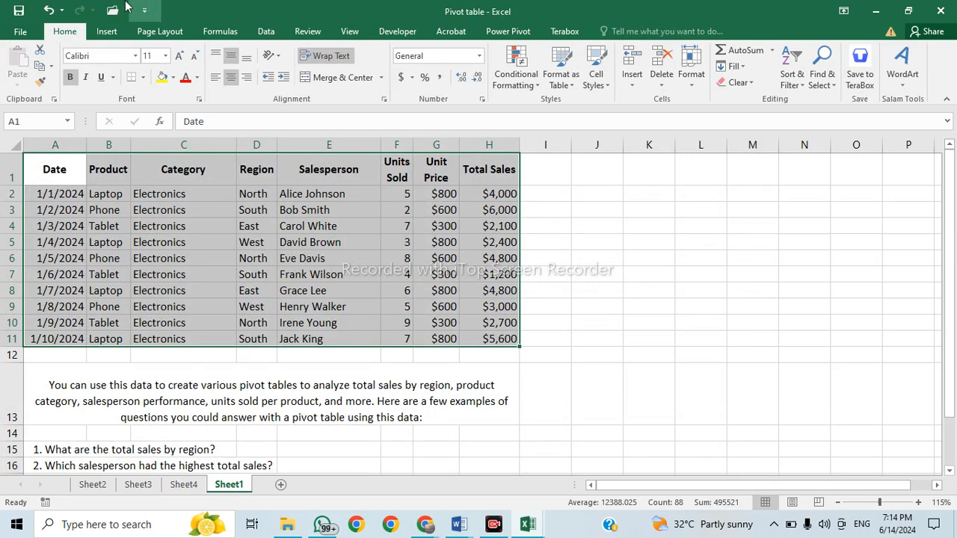
{"action": "left_click", "coordinate": [112, 31]}
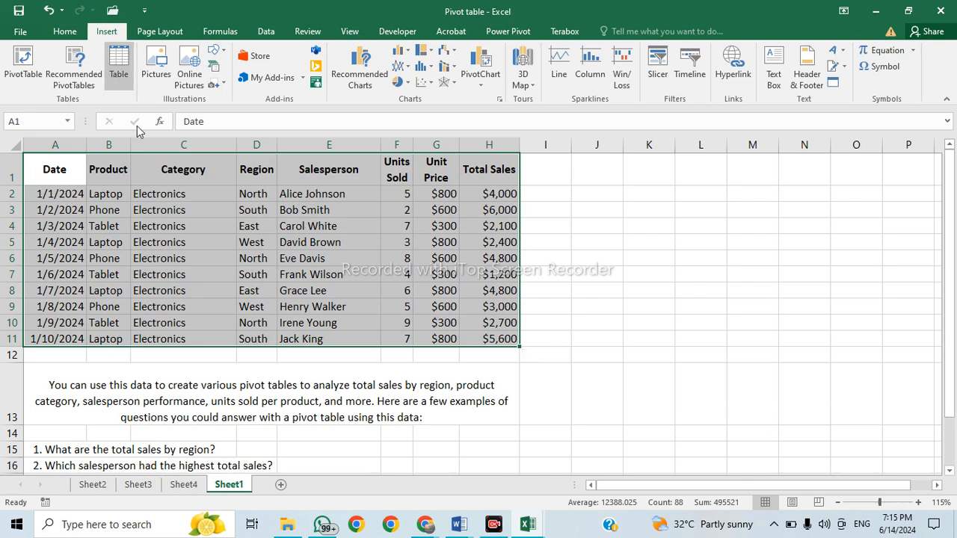
{"action": "left_click", "coordinate": [118, 67]}
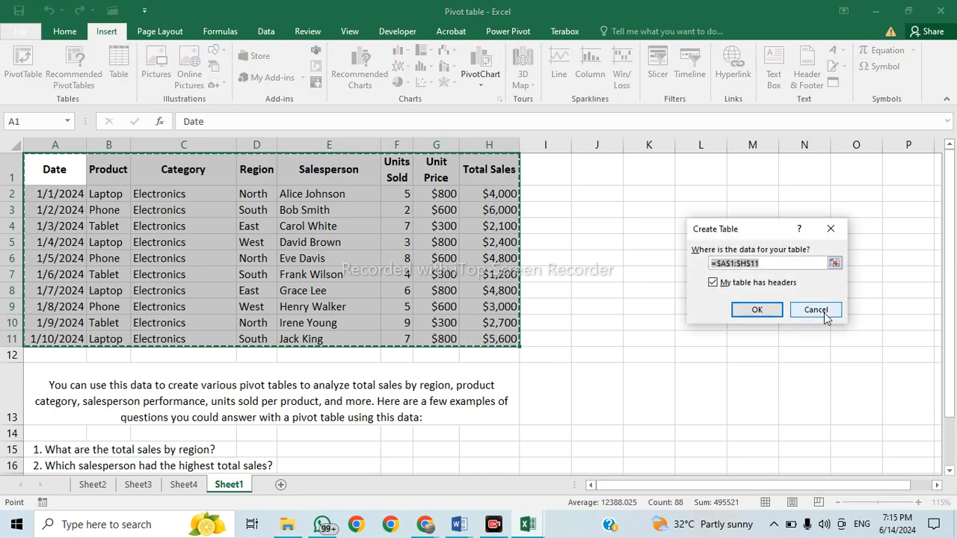
{"action": "left_click", "coordinate": [765, 314]}
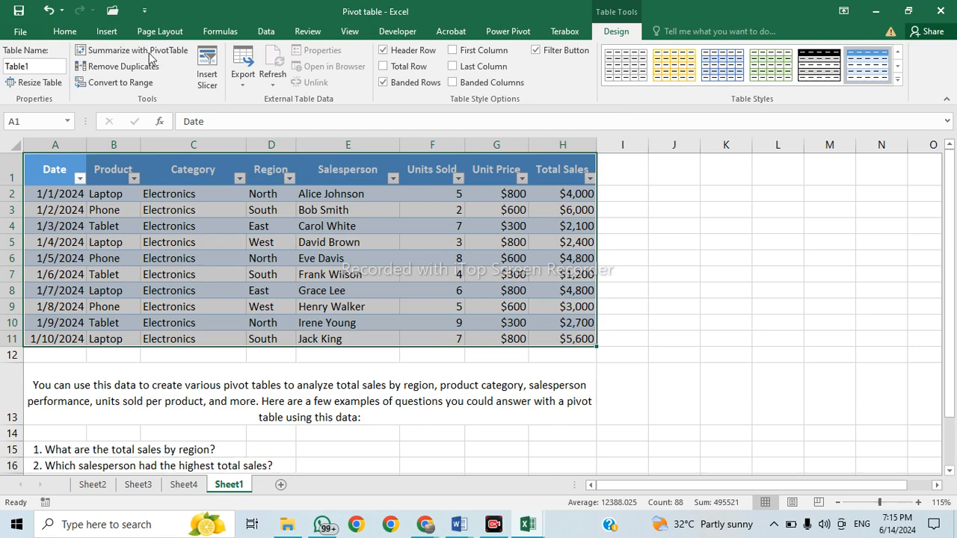
Examine the formatted sales table and the Category column's filter options without applying a filter.
{"action": "left_click", "coordinate": [254, 273]}
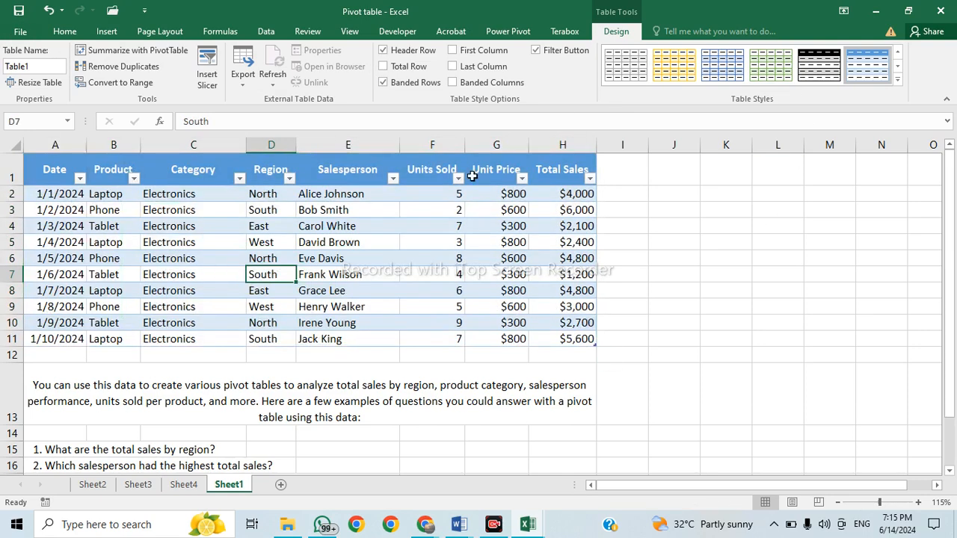
{"action": "left_click_drag", "start_coordinate": [66, 183], "coordinate": [576, 334]}
{"action": "left_click", "coordinate": [147, 209]}
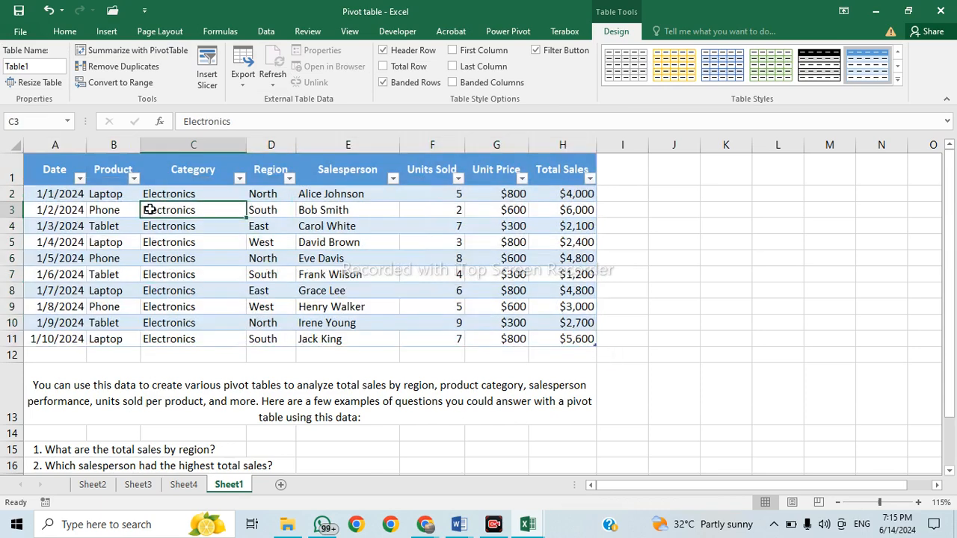
{"action": "left_click", "coordinate": [238, 178]}
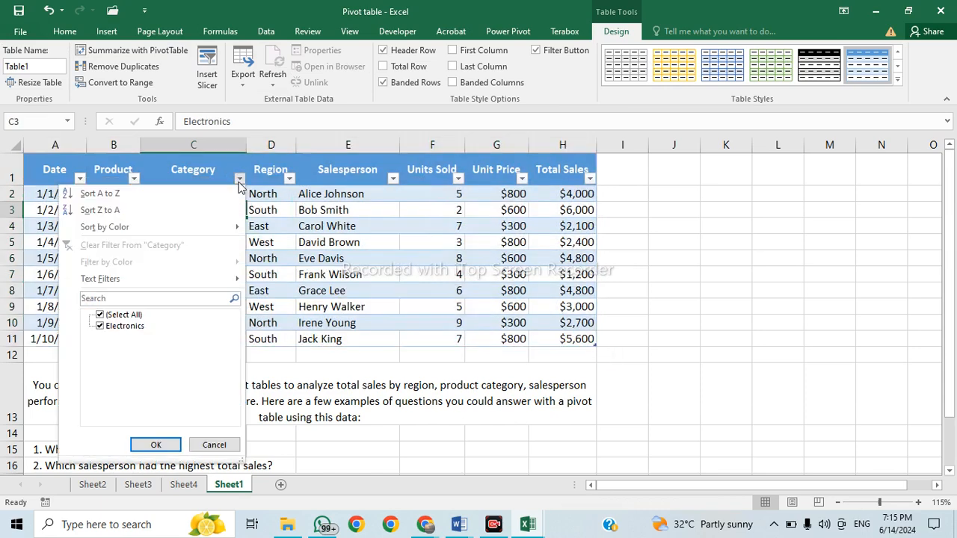
{"action": "left_click", "coordinate": [214, 446]}
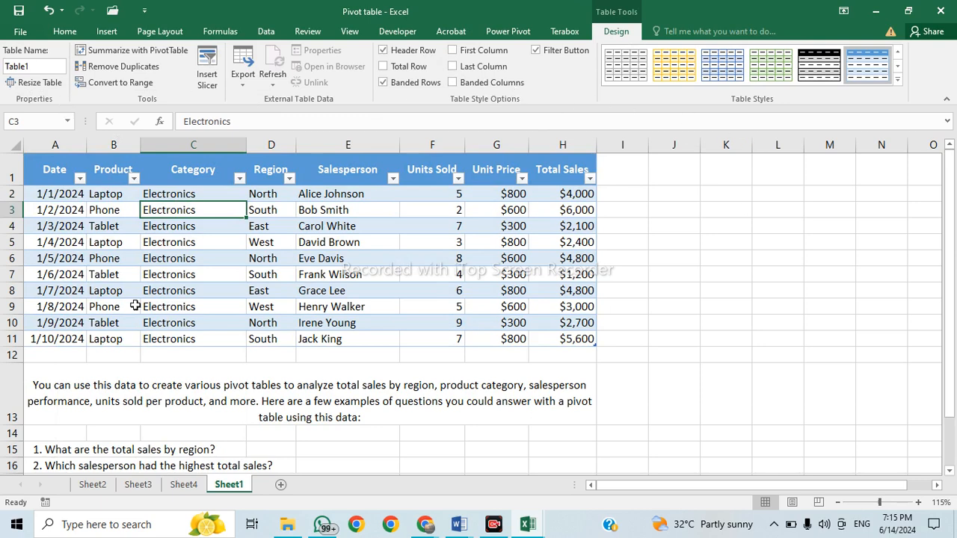
Undo the conversion of the Sheet1 sales data into a table.
{"action": "left_click", "coordinate": [674, 292]}
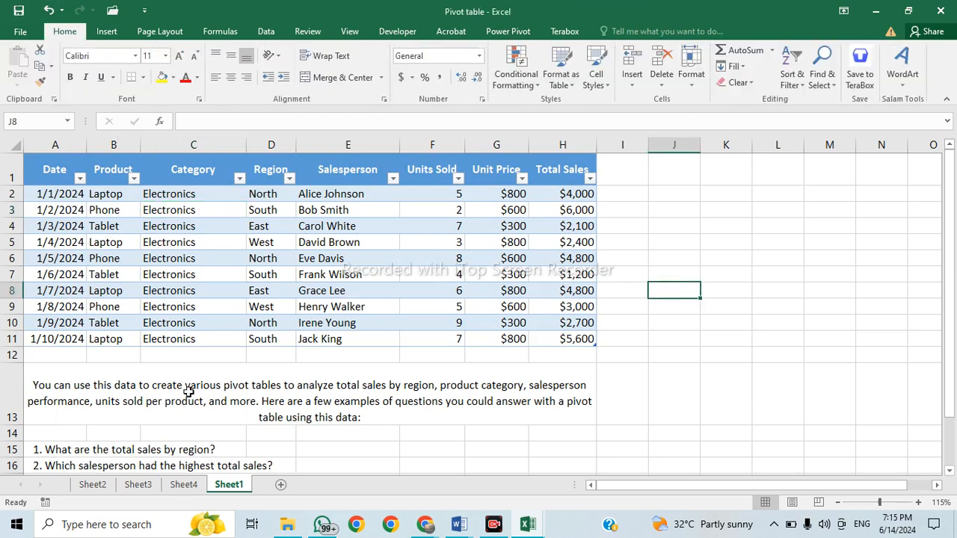
{"action": "left_click", "coordinate": [49, 9]}
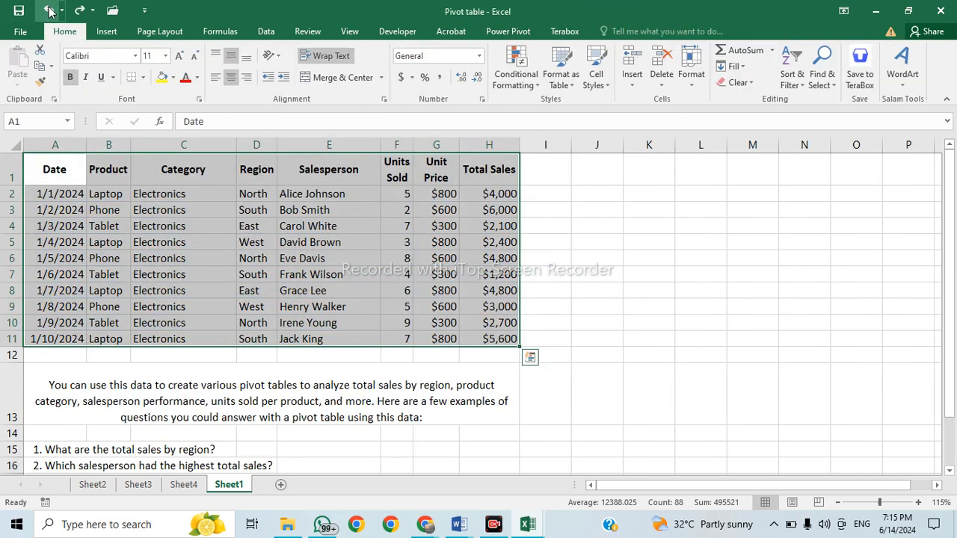
Check which existing connections and Data Model tables are offered for a new slicer, and leave without choosing one.
{"action": "left_click", "coordinate": [107, 31]}
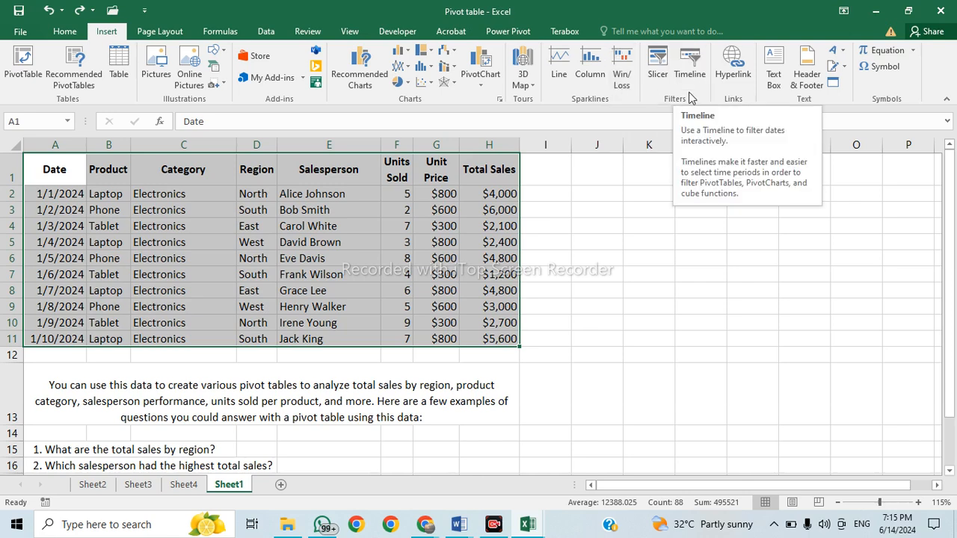
{"action": "left_click", "coordinate": [65, 33]}
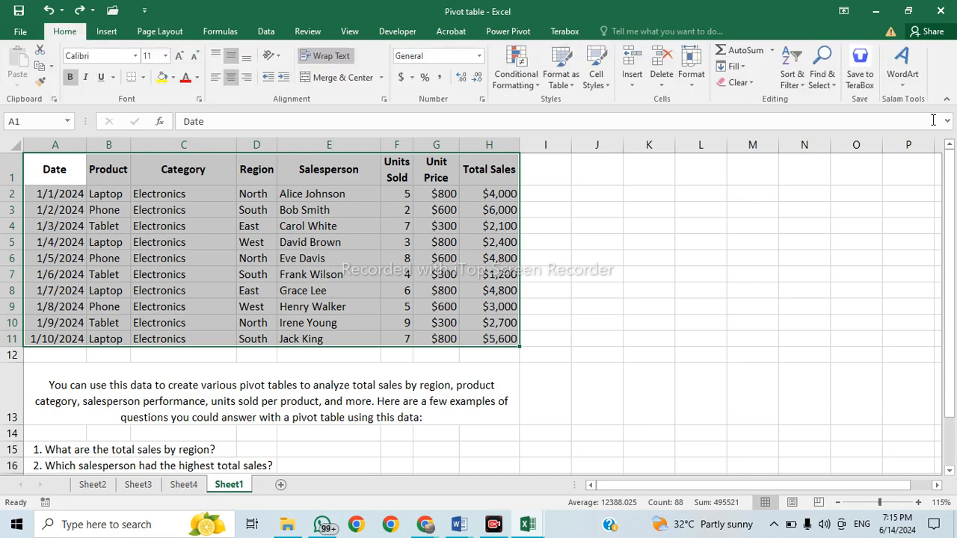
{"action": "left_click", "coordinate": [123, 33]}
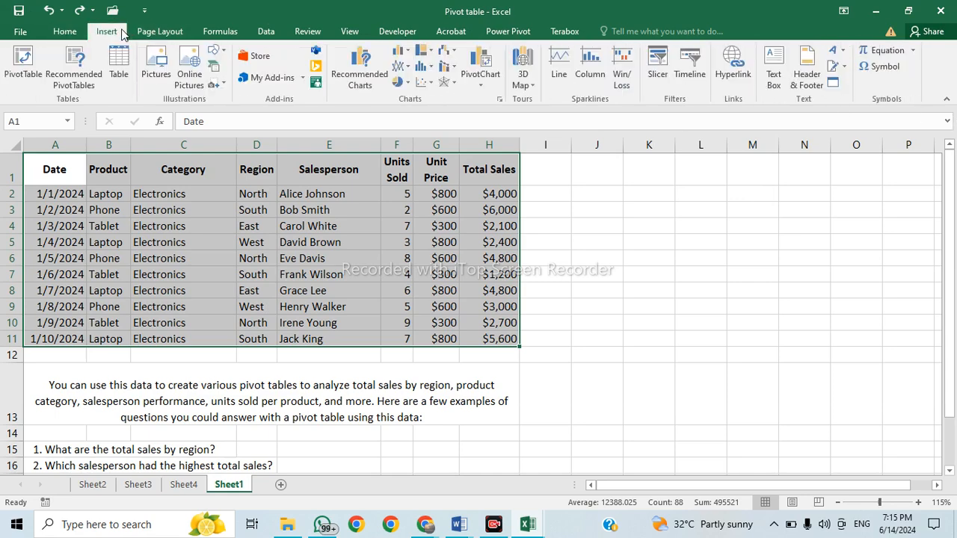
{"action": "left_click", "coordinate": [657, 77]}
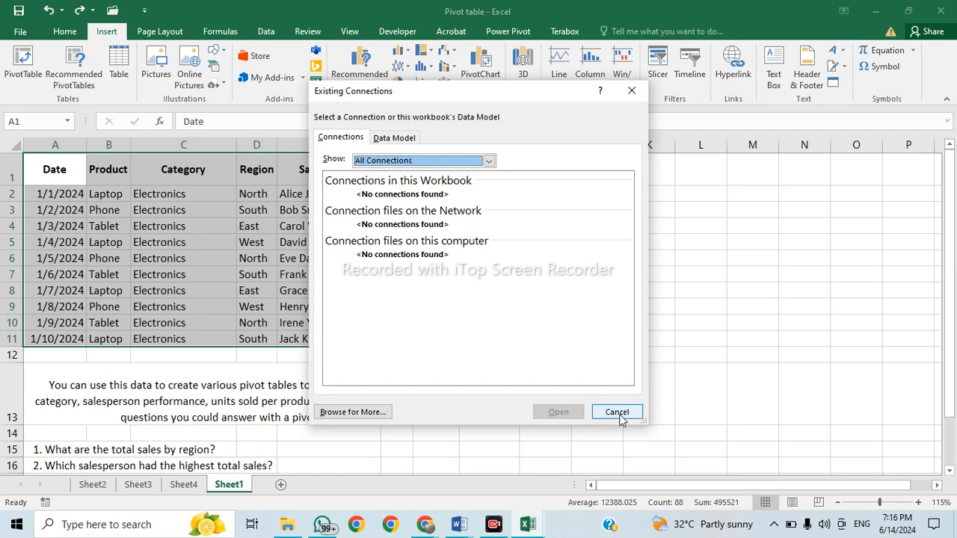
{"action": "left_click", "coordinate": [441, 161]}
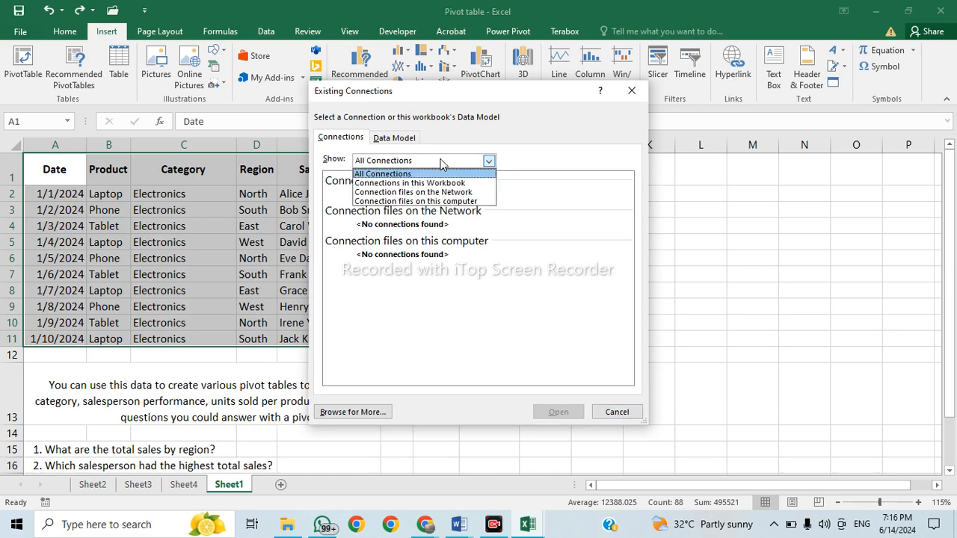
{"action": "left_click", "coordinate": [441, 161]}
{"action": "left_click", "coordinate": [394, 141]}
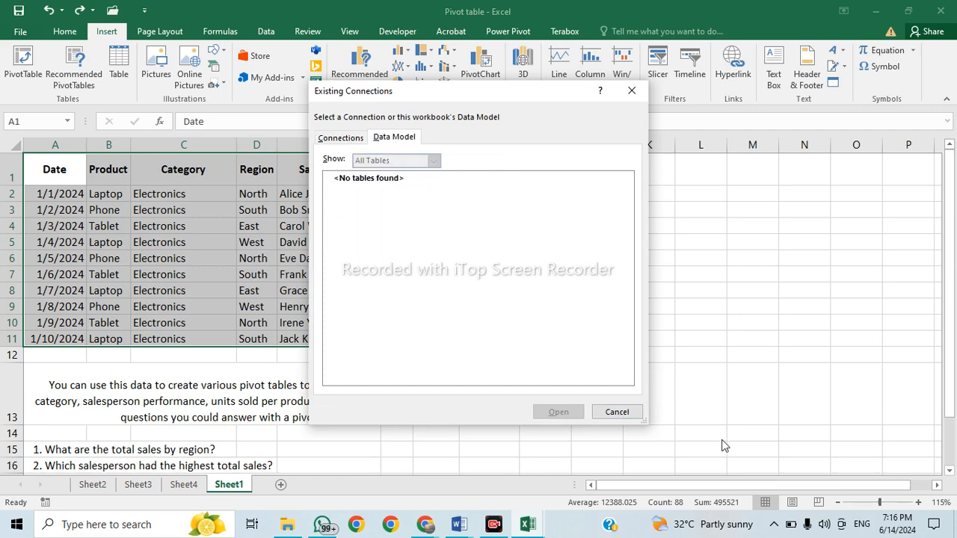
{"action": "left_click", "coordinate": [614, 412]}
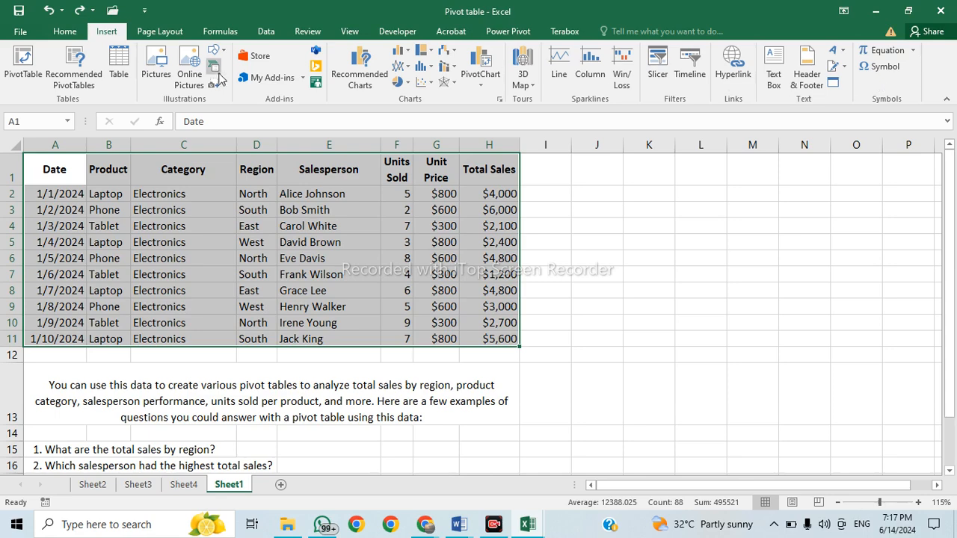
{"action": "left_click", "coordinate": [158, 31]}
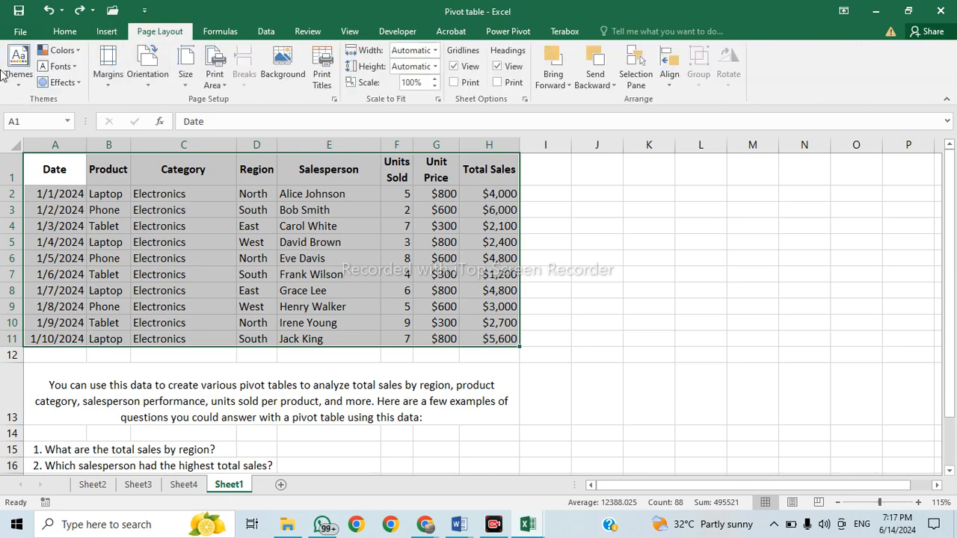
Review the page orientation, paper size and print area options for Sheet1, keeping Portrait orientation.
{"action": "left_click", "coordinate": [155, 84]}
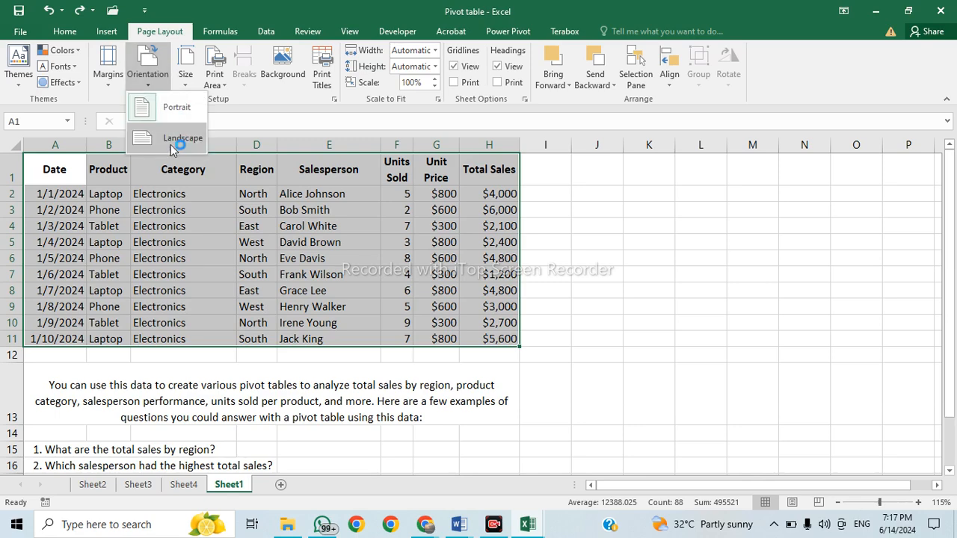
{"action": "left_click", "coordinate": [172, 109]}
{"action": "left_click", "coordinate": [185, 82]}
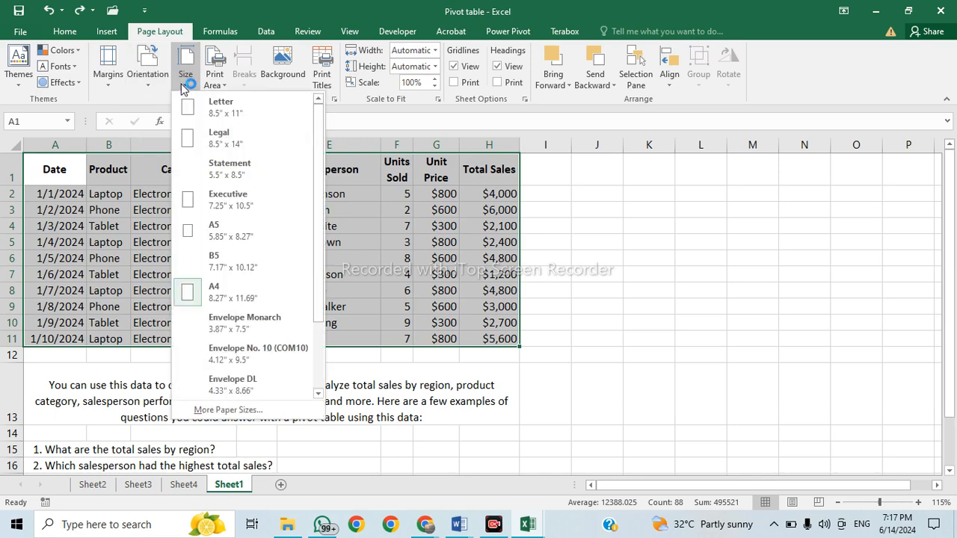
{"action": "left_click", "coordinate": [227, 83]}
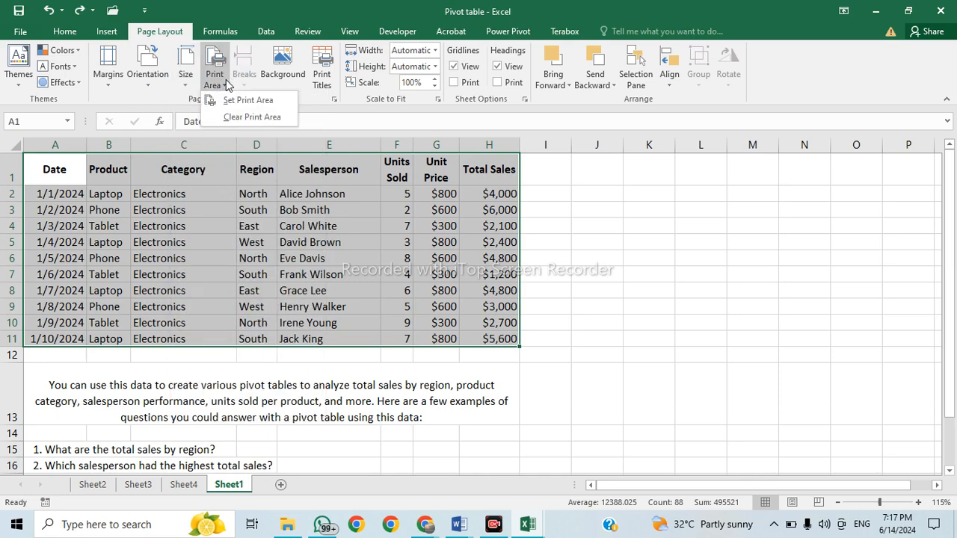
{"action": "left_click", "coordinate": [388, 321]}
{"action": "left_click", "coordinate": [374, 369]}
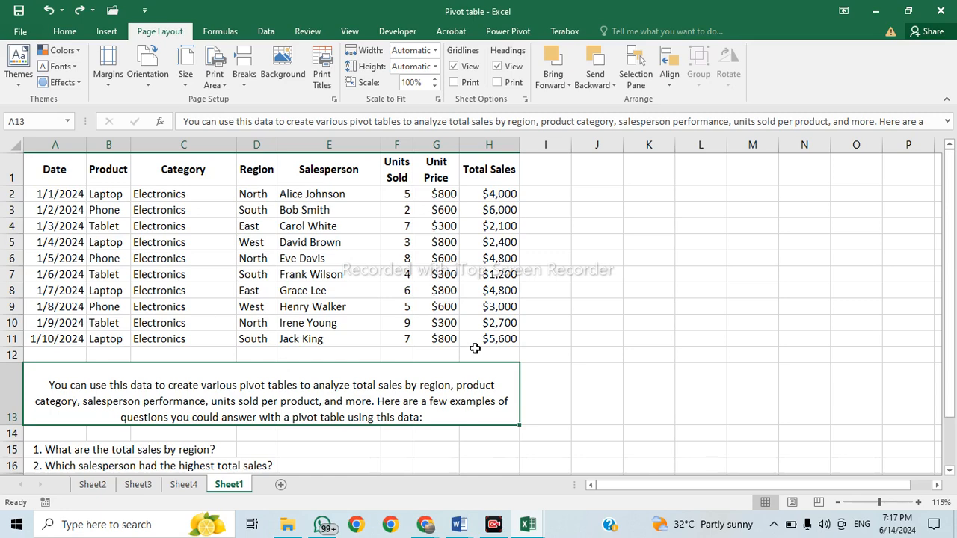
Set the sales data range A1:H5 on Sheet1 as the print area.
{"action": "left_click_drag", "start_coordinate": [54, 170], "coordinate": [497, 246]}
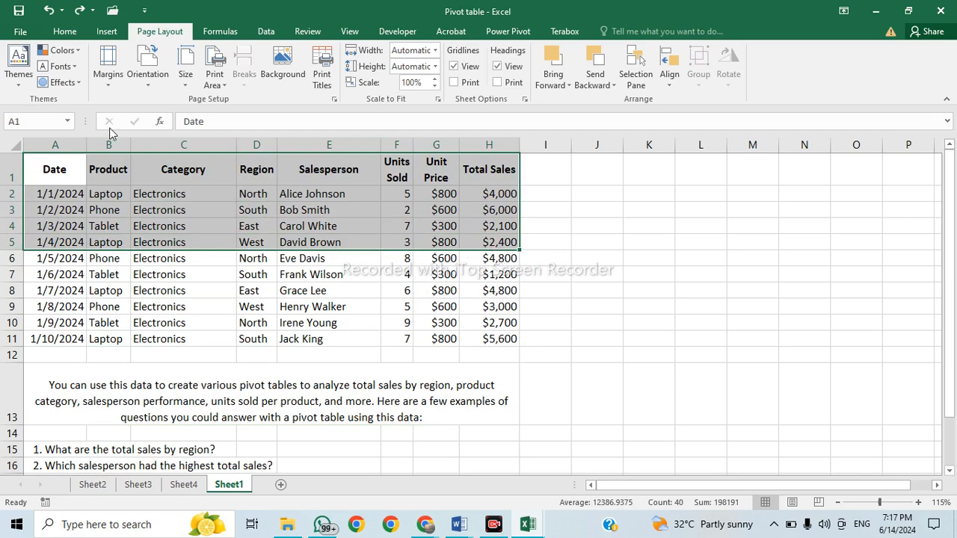
{"action": "left_click", "coordinate": [225, 86]}
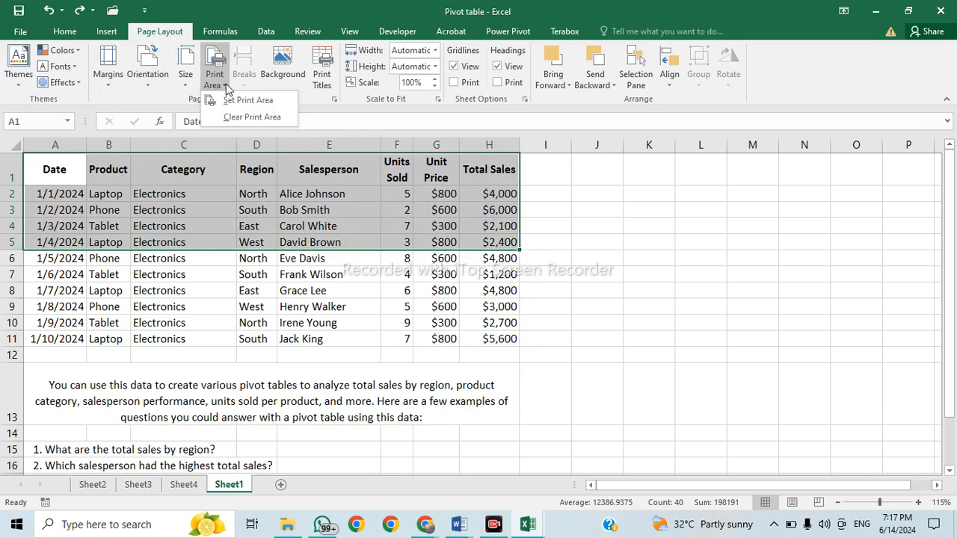
{"action": "left_click", "coordinate": [241, 104]}
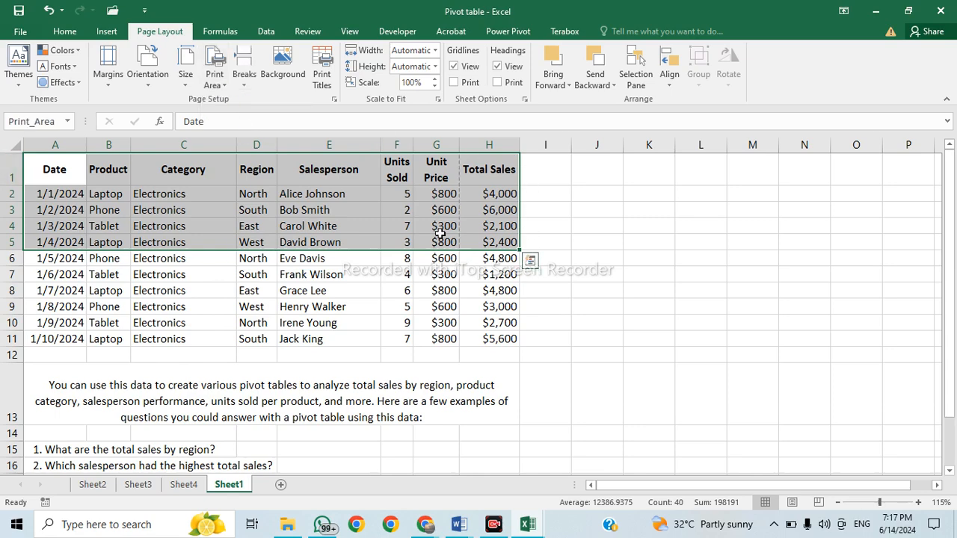
Preview the printout of the A1:H5 print area and zoom in on the page to examine its contents.
{"action": "left_click", "coordinate": [20, 33]}
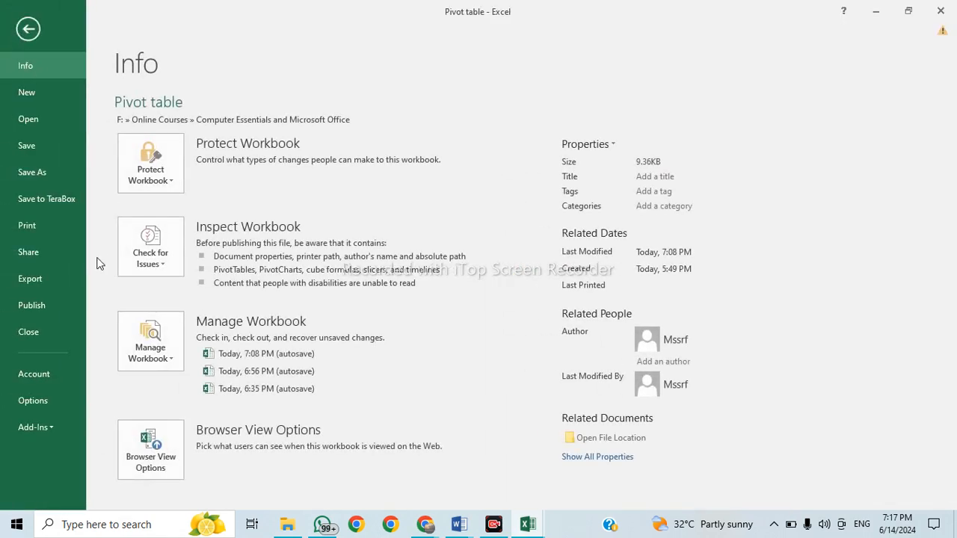
{"action": "left_click", "coordinate": [41, 225]}
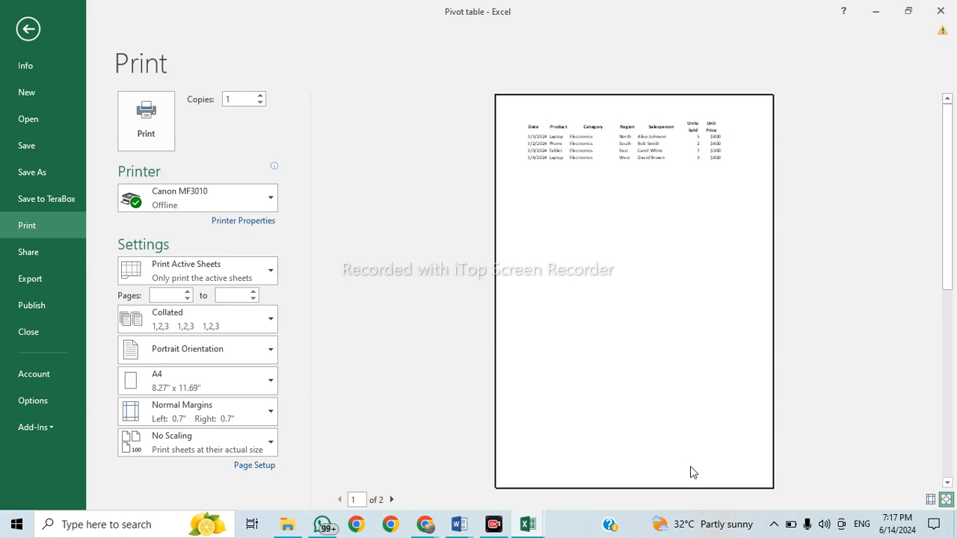
{"action": "left_click", "coordinate": [628, 271]}
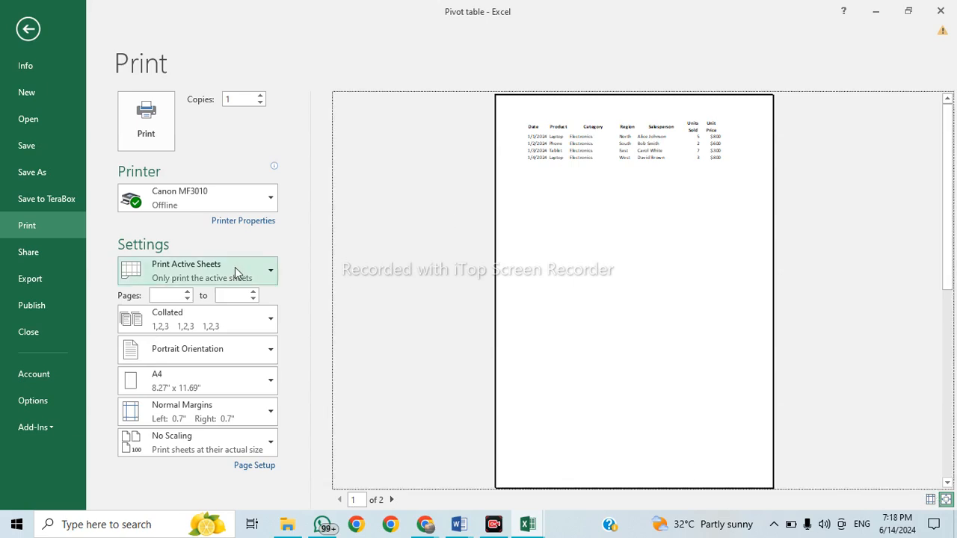
{"action": "left_click", "coordinate": [608, 240]}
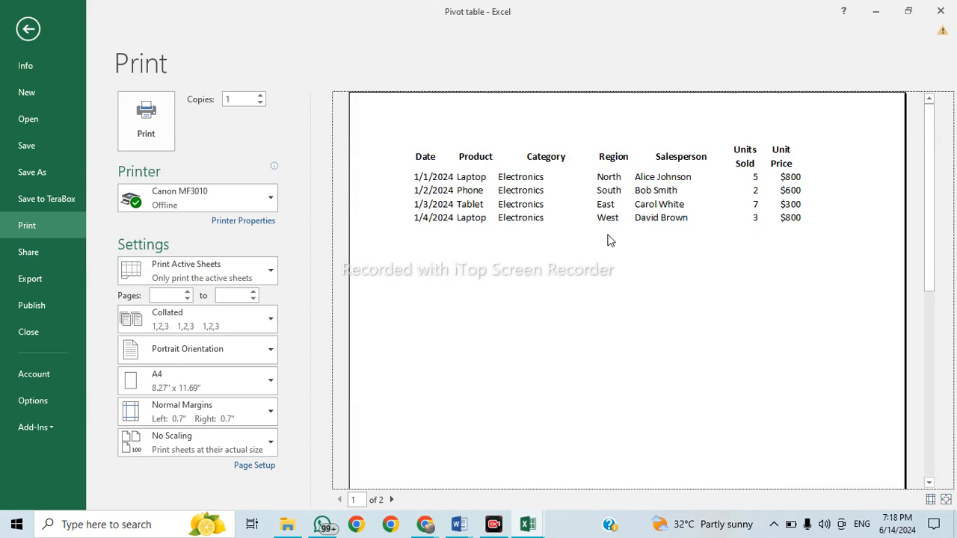
{"action": "left_click", "coordinate": [605, 240]}
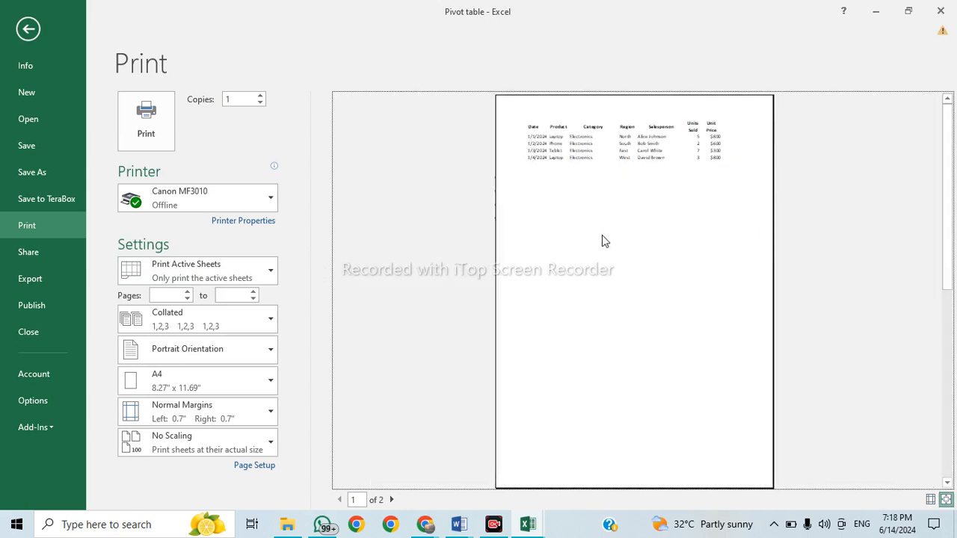
{"action": "left_click", "coordinate": [604, 240]}
{"action": "left_click", "coordinate": [602, 241]}
{"action": "left_click", "coordinate": [601, 241]}
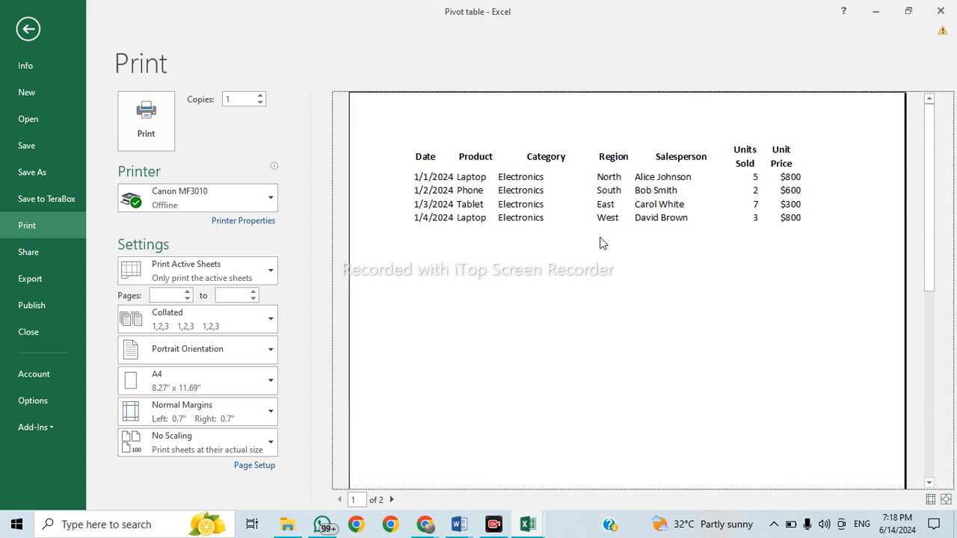
Compare the full-page and zoomed print previews, display the margin guides, and return to the worksheet.
{"action": "left_click", "coordinate": [945, 499]}
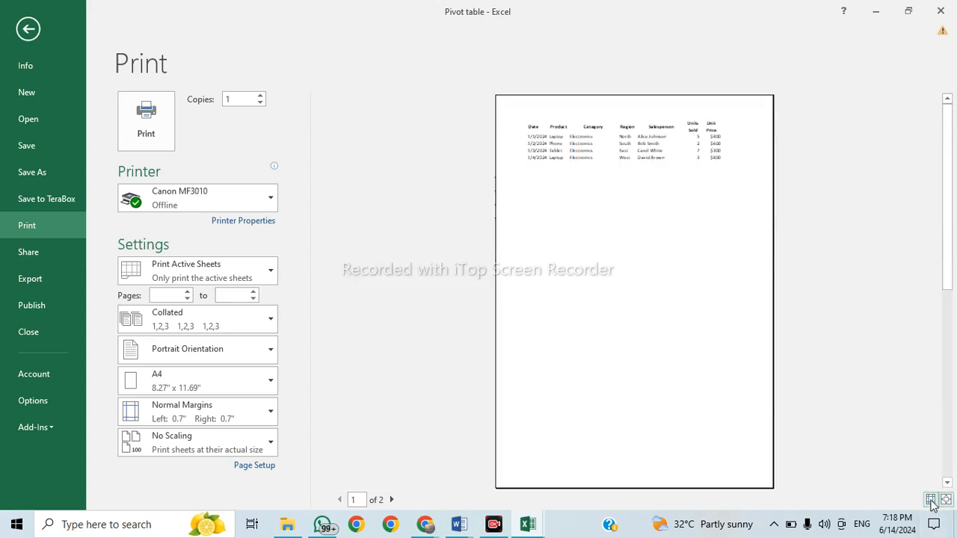
{"action": "left_click", "coordinate": [945, 499]}
{"action": "left_click", "coordinate": [929, 499]}
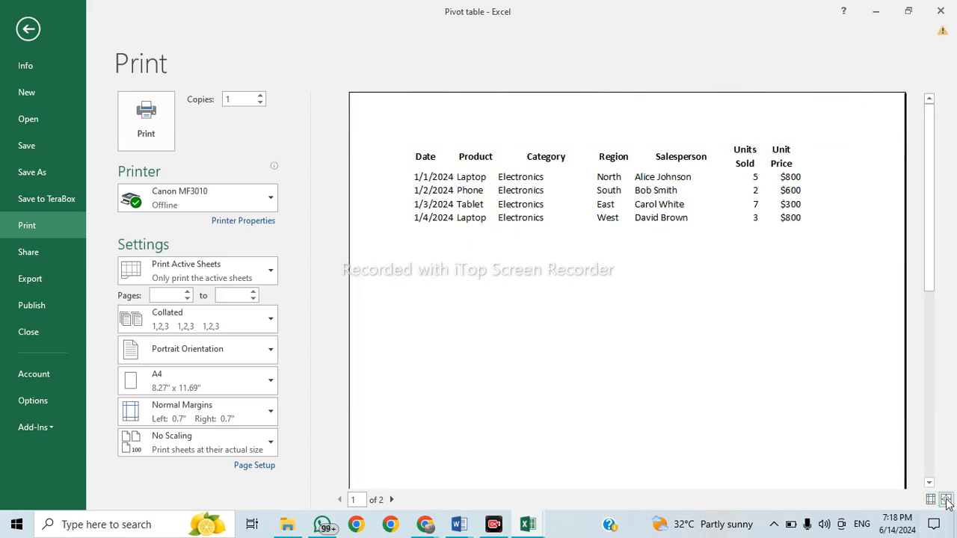
{"action": "left_click", "coordinate": [945, 499]}
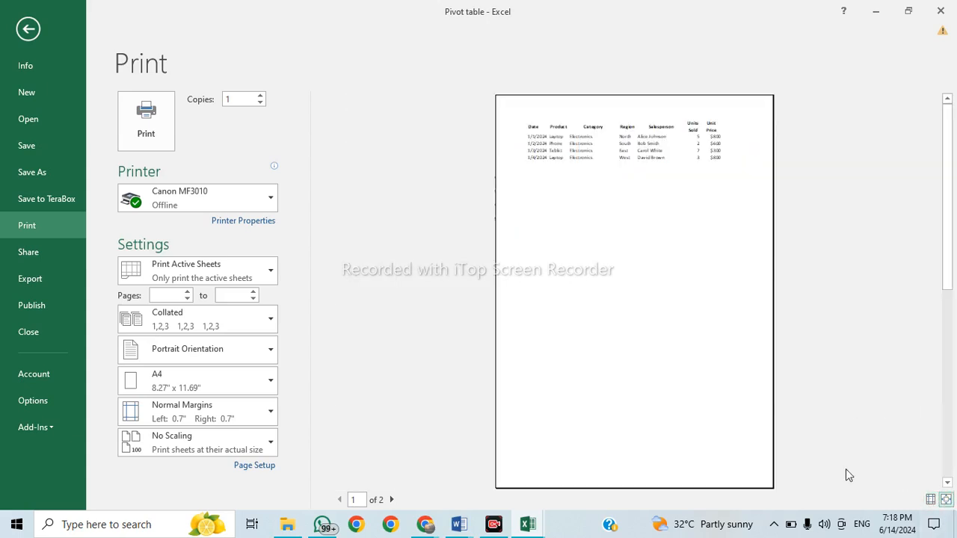
{"action": "left_click", "coordinate": [931, 500]}
{"action": "left_click", "coordinate": [945, 500]}
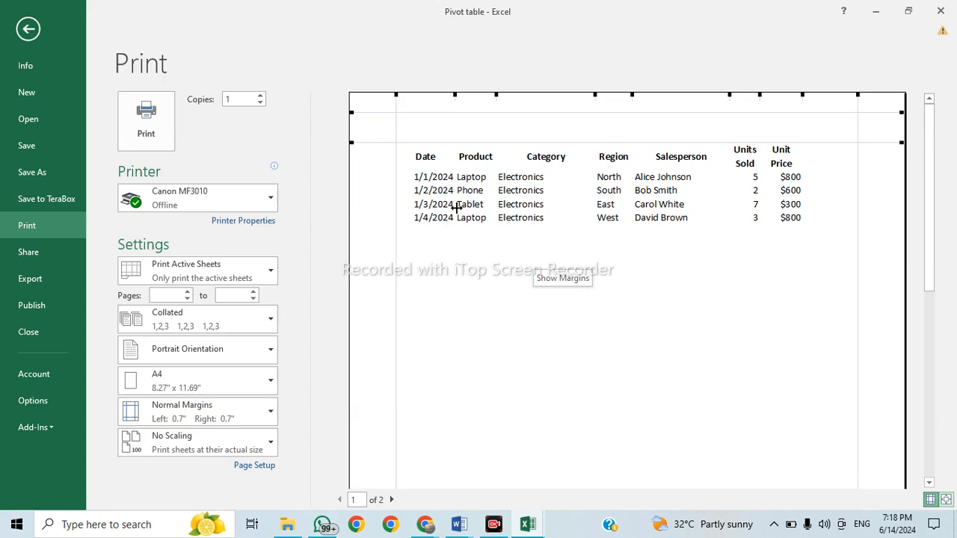
{"action": "left_click", "coordinate": [28, 29]}
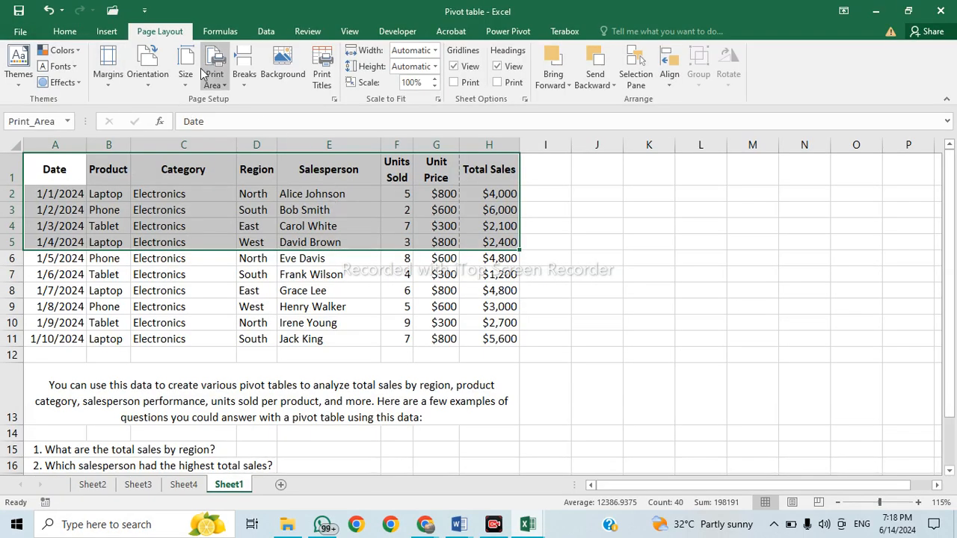
Clear the print area defined on Sheet1.
{"action": "left_click", "coordinate": [225, 85]}
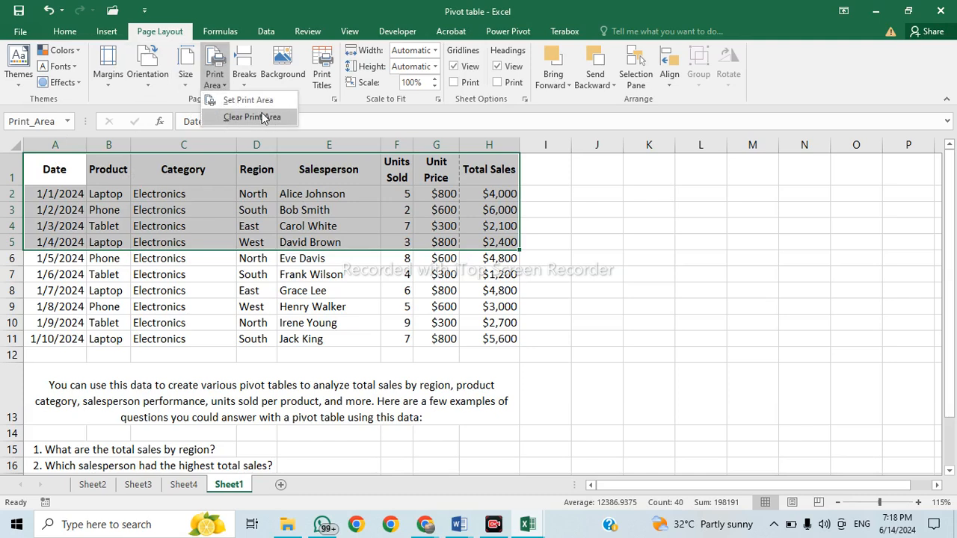
{"action": "left_click", "coordinate": [265, 118]}
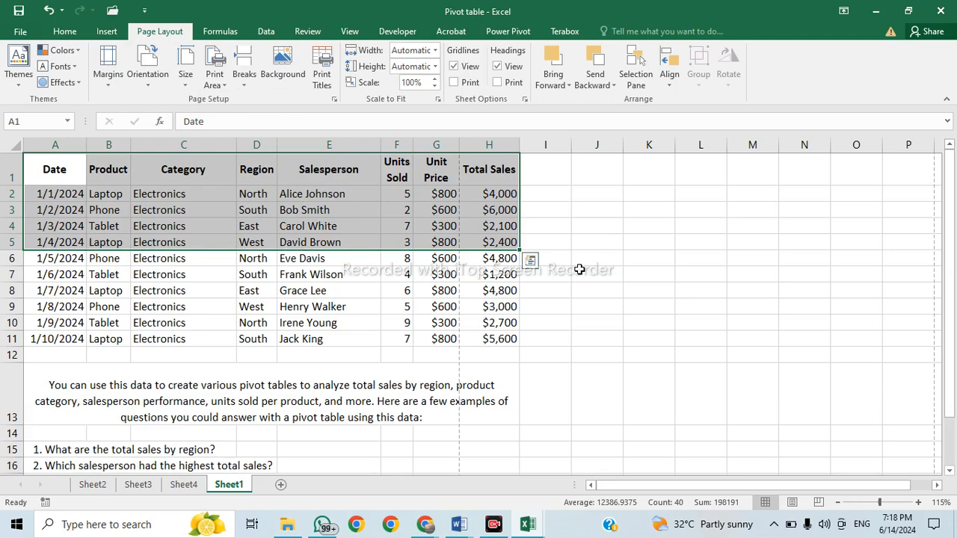
{"action": "left_click", "coordinate": [619, 277]}
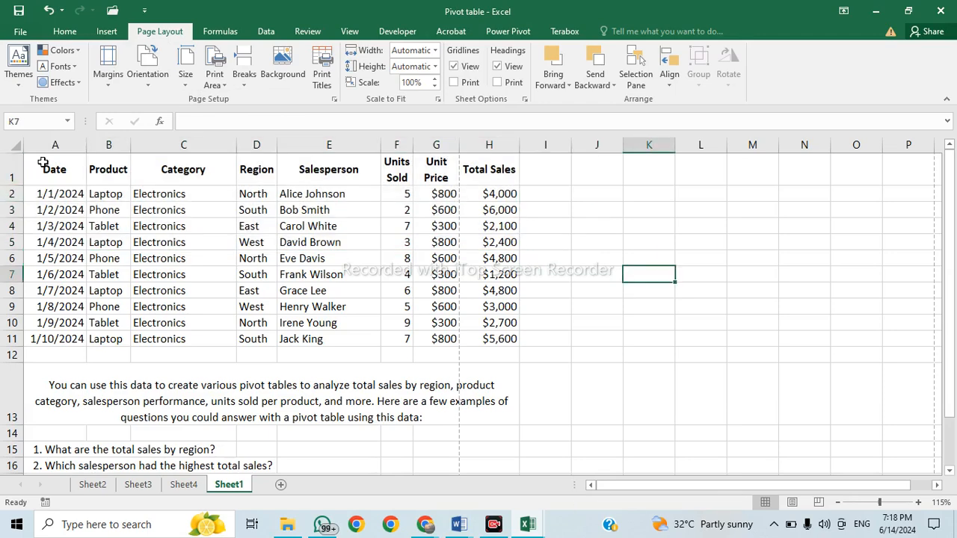
Set the range A1:F3 on Sheet1 as the print area.
{"action": "left_click_drag", "start_coordinate": [43, 163], "coordinate": [402, 213]}
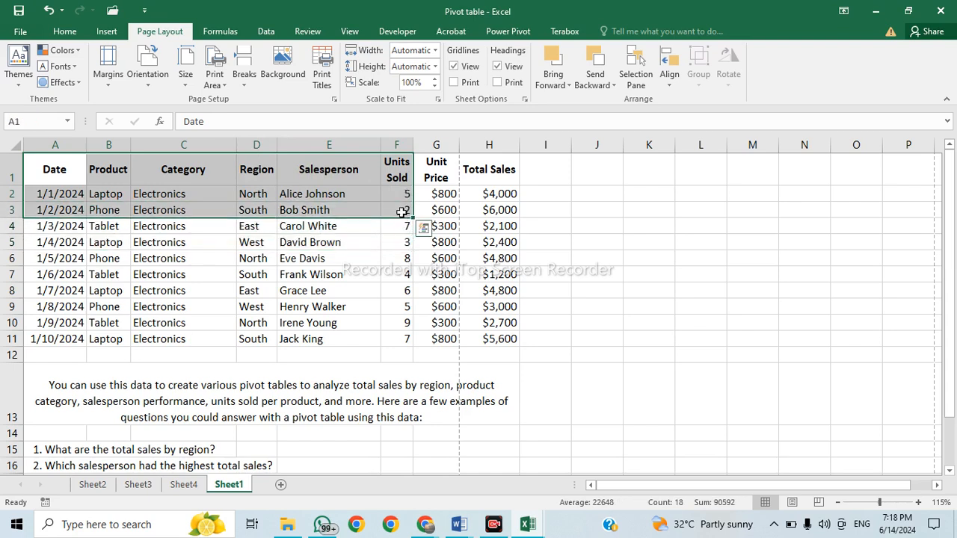
{"action": "left_click", "coordinate": [214, 85]}
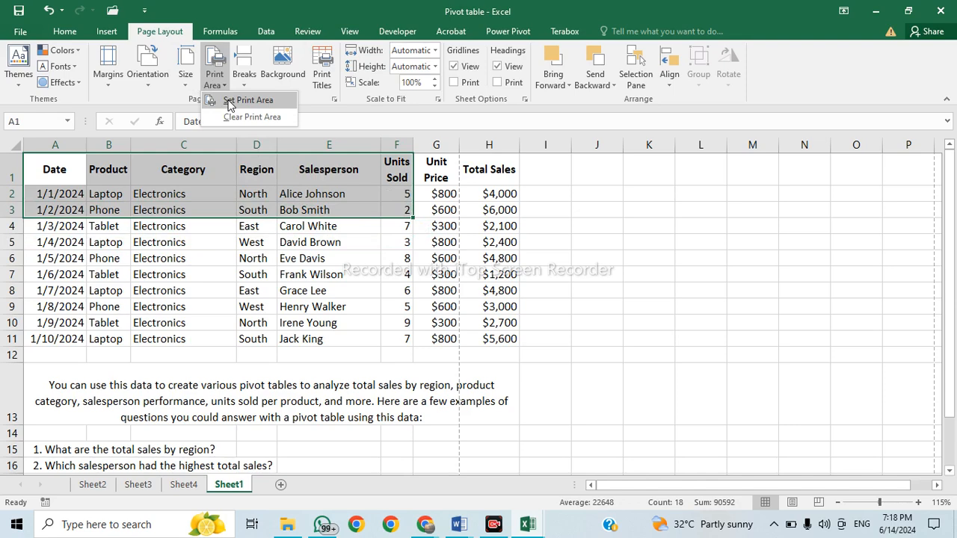
{"action": "left_click", "coordinate": [232, 100]}
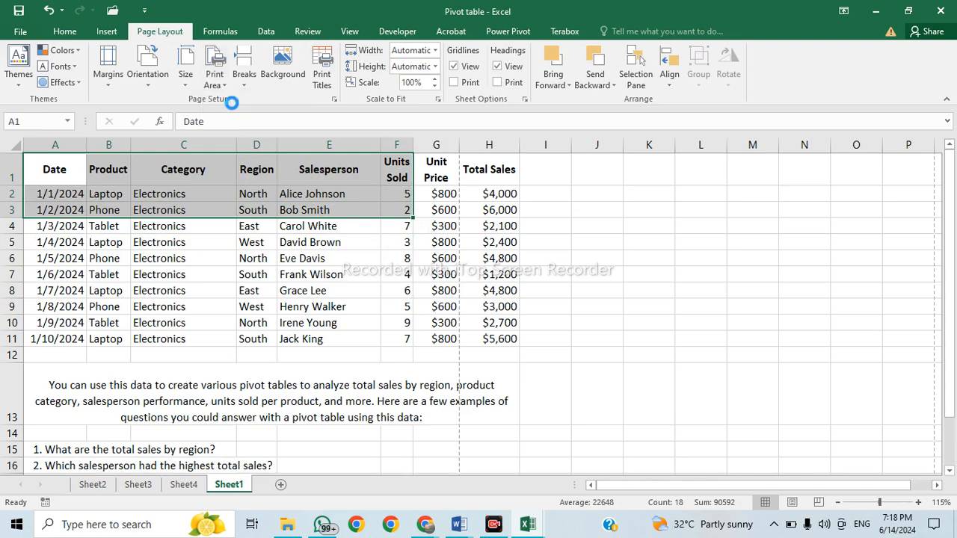
Check the print preview of the A1:F3 print area and return to the worksheet.
{"action": "left_click", "coordinate": [20, 31]}
{"action": "left_click", "coordinate": [52, 217]}
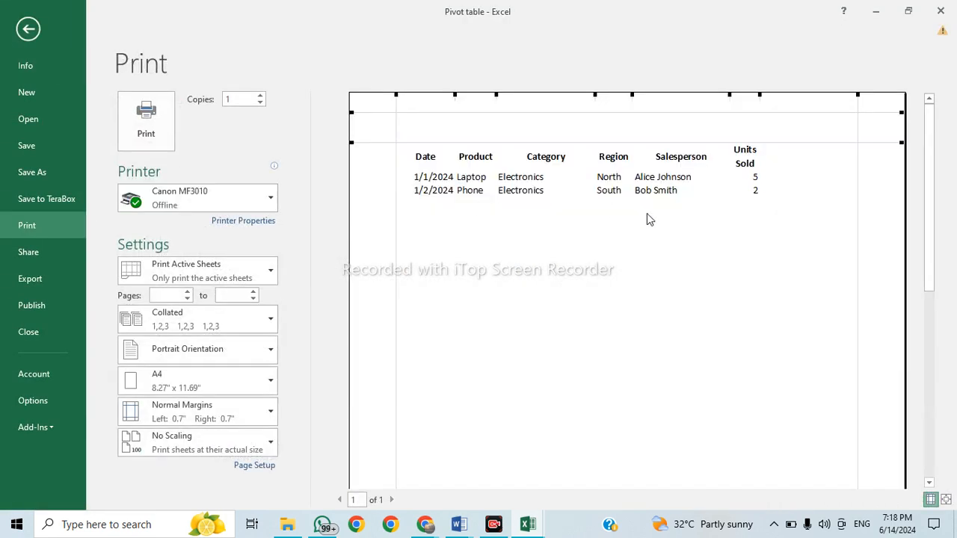
{"action": "left_click", "coordinate": [30, 28]}
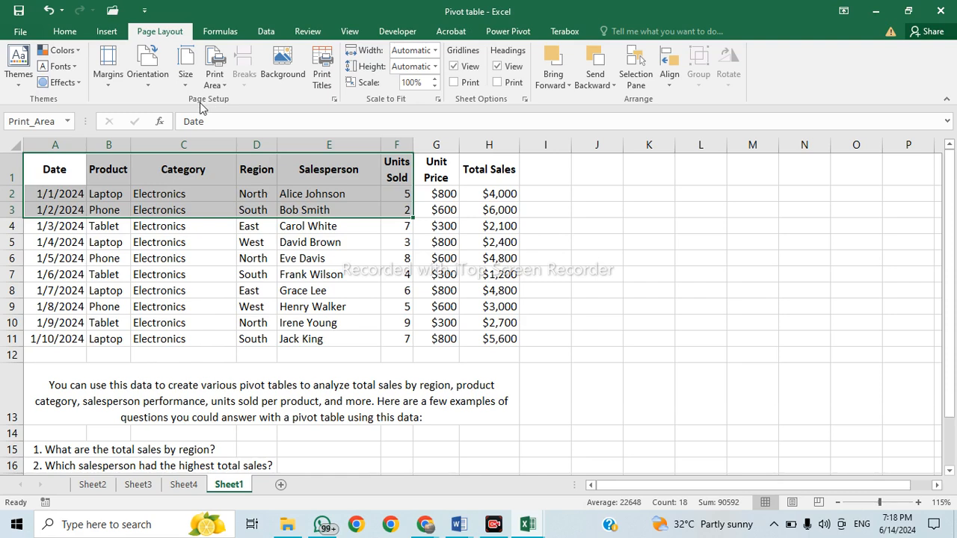
{"action": "left_click", "coordinate": [564, 272]}
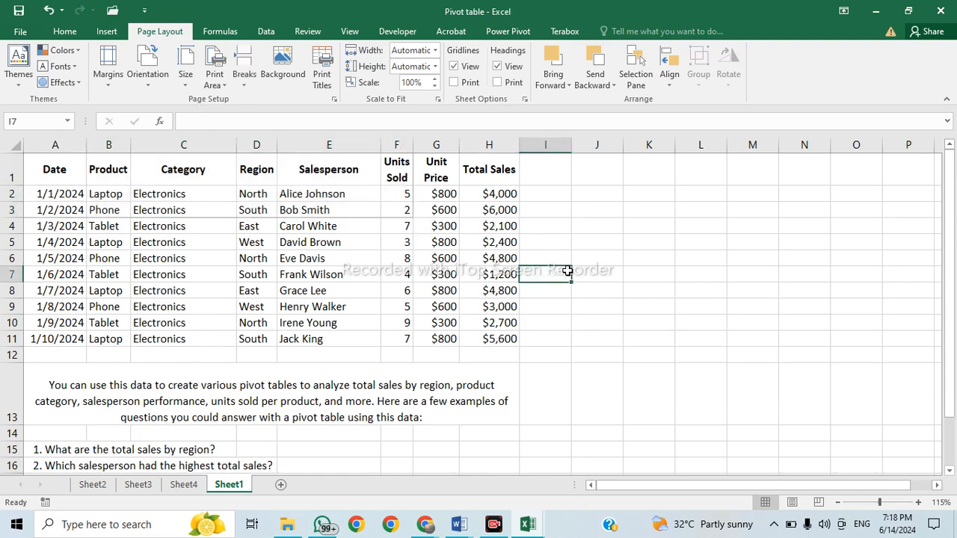
Apply the picture fishimage from the Downloads folder as the background of Sheet1.
{"action": "left_click", "coordinate": [292, 63]}
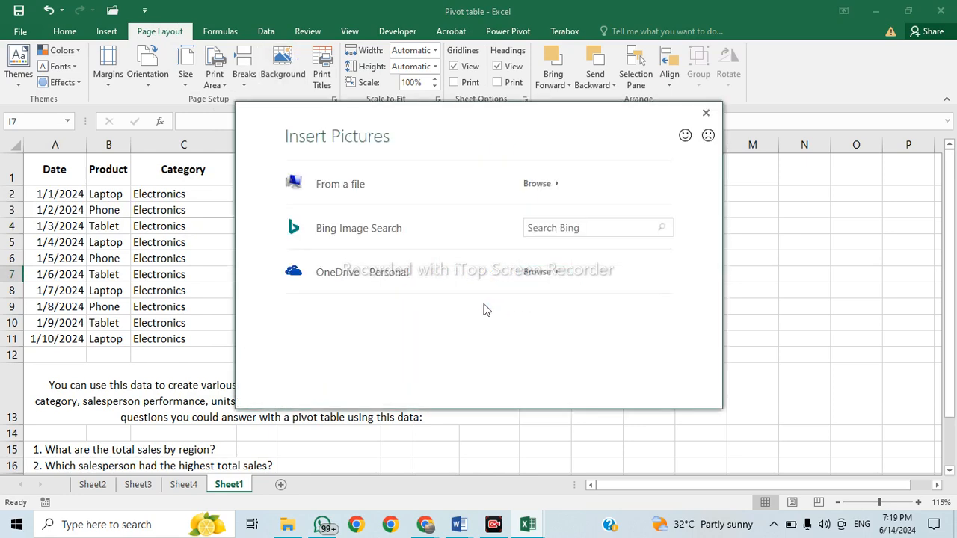
{"action": "left_click", "coordinate": [358, 194]}
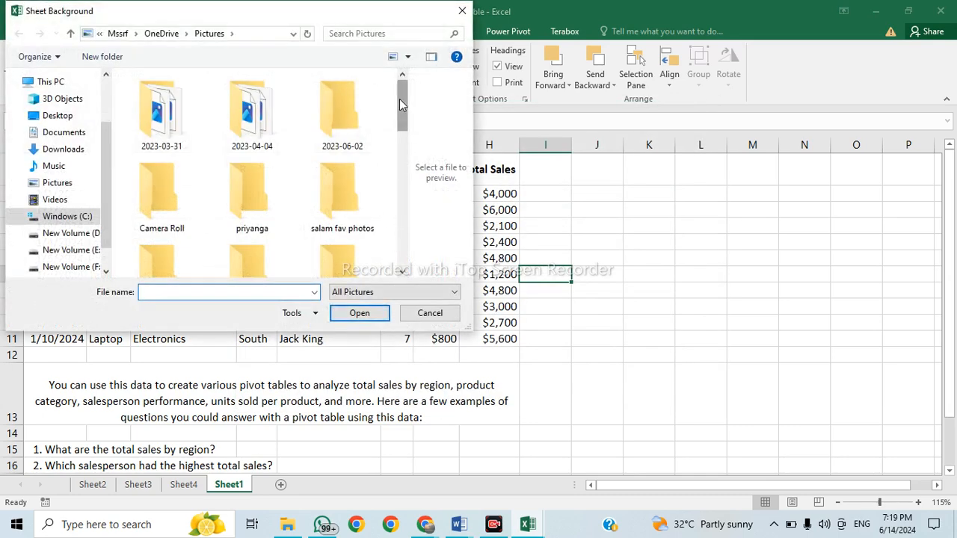
{"action": "left_click_drag", "start_coordinate": [399, 99], "coordinate": [432, 101]}
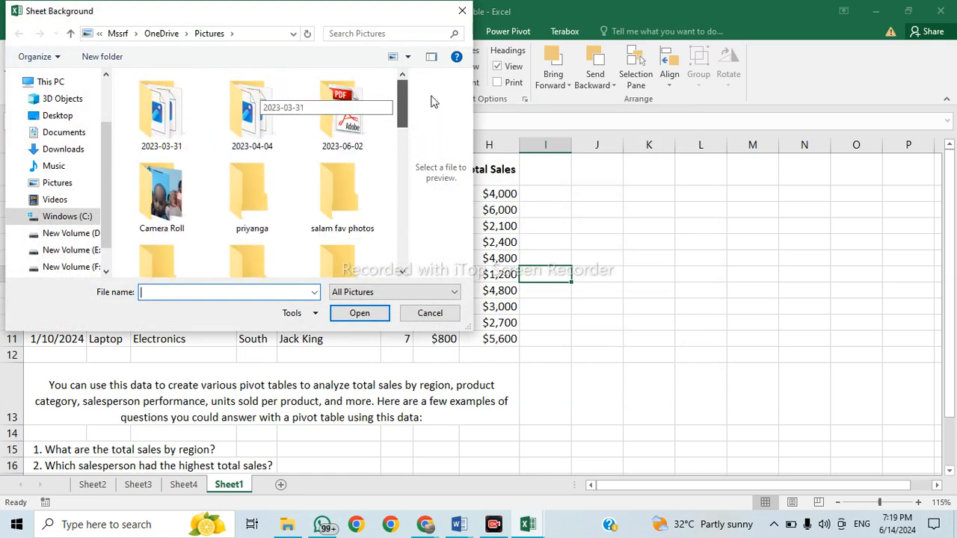
{"action": "left_click", "coordinate": [74, 149]}
{"action": "left_click", "coordinate": [34, 150]}
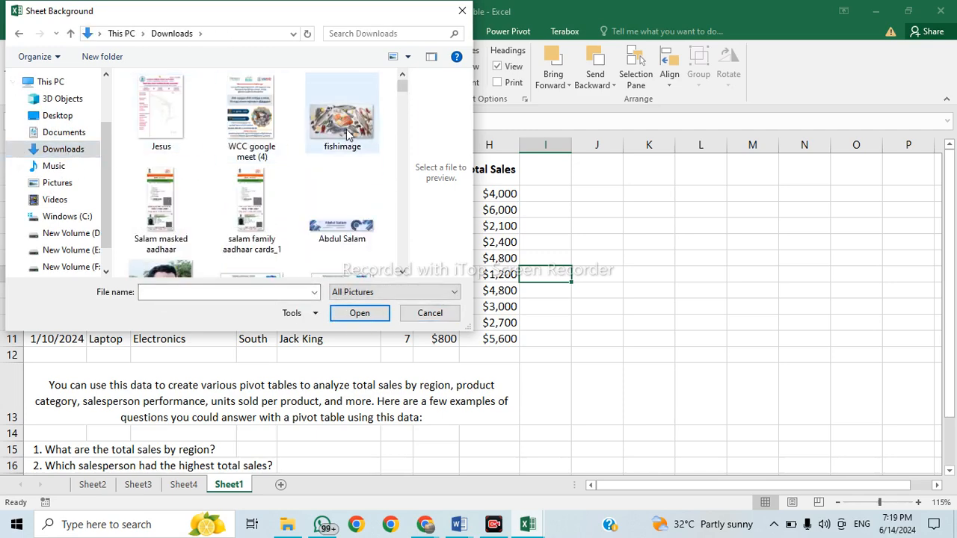
{"action": "left_click", "coordinate": [341, 116]}
{"action": "left_click", "coordinate": [360, 313]}
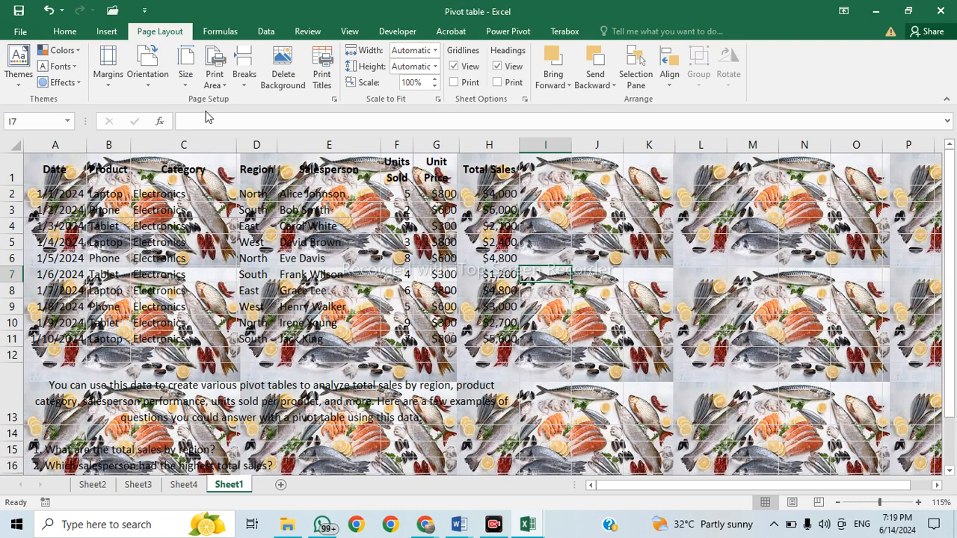
Delete the background picture from Sheet1.
{"action": "left_click", "coordinate": [106, 33]}
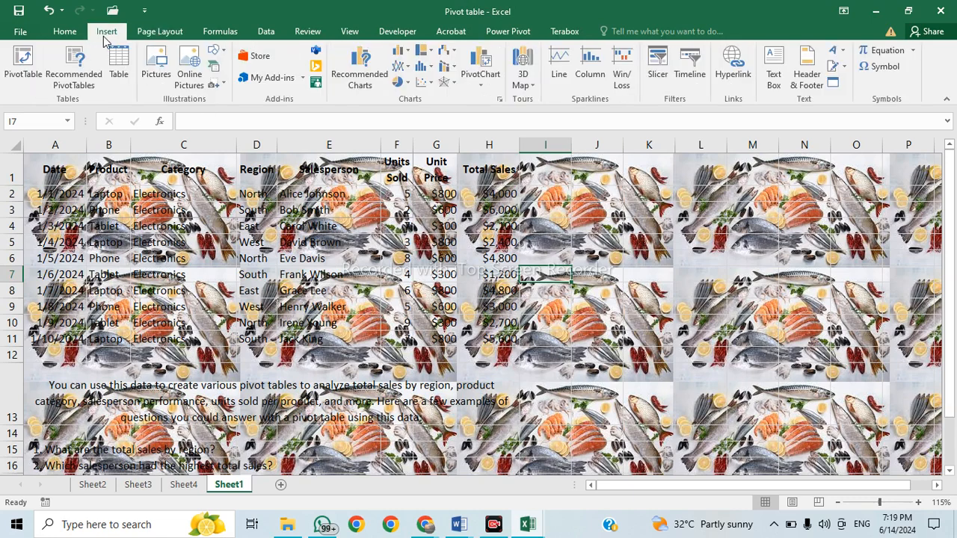
{"action": "left_click", "coordinate": [160, 32]}
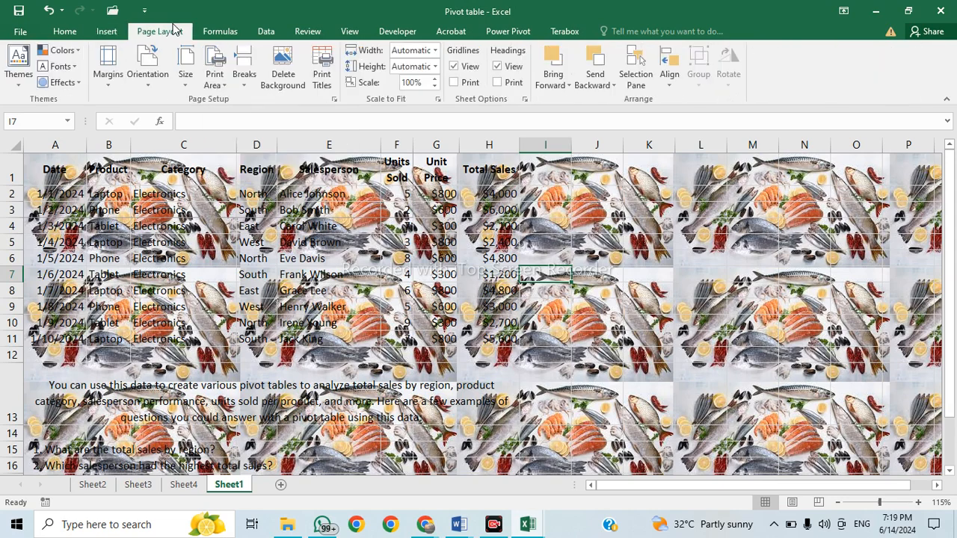
{"action": "left_click", "coordinate": [291, 87]}
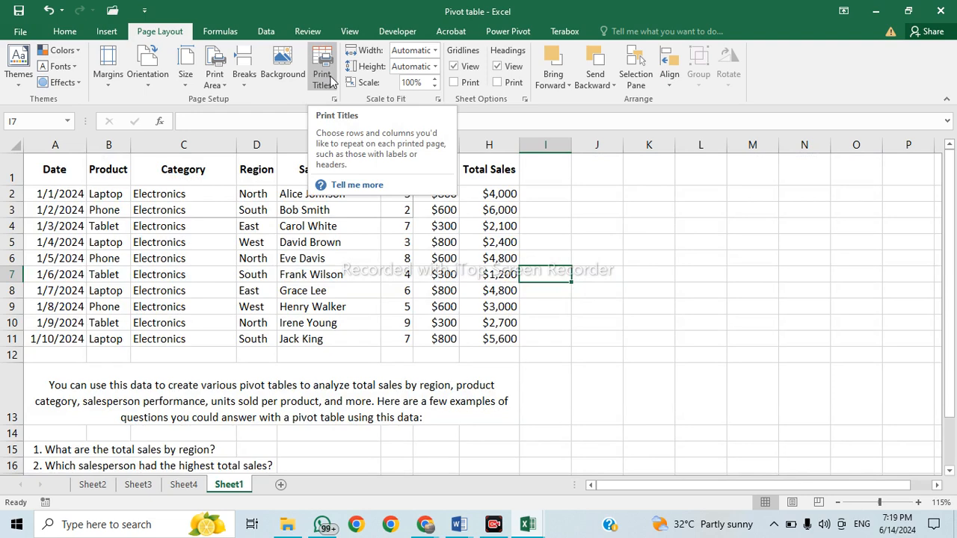
Examine the print titles settings of Sheet1 and the available page-width scaling choices for columns A to E.
{"action": "left_click", "coordinate": [331, 81]}
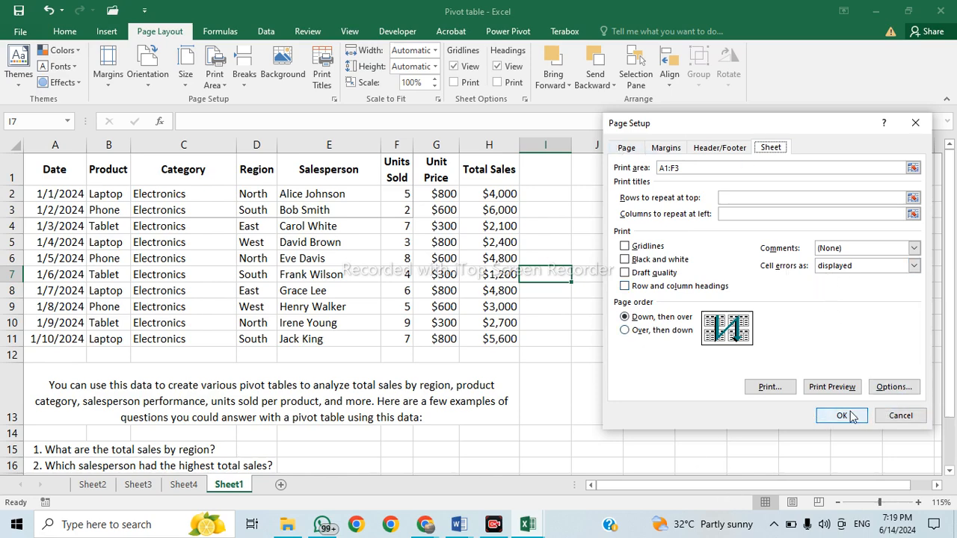
{"action": "left_click", "coordinate": [901, 415]}
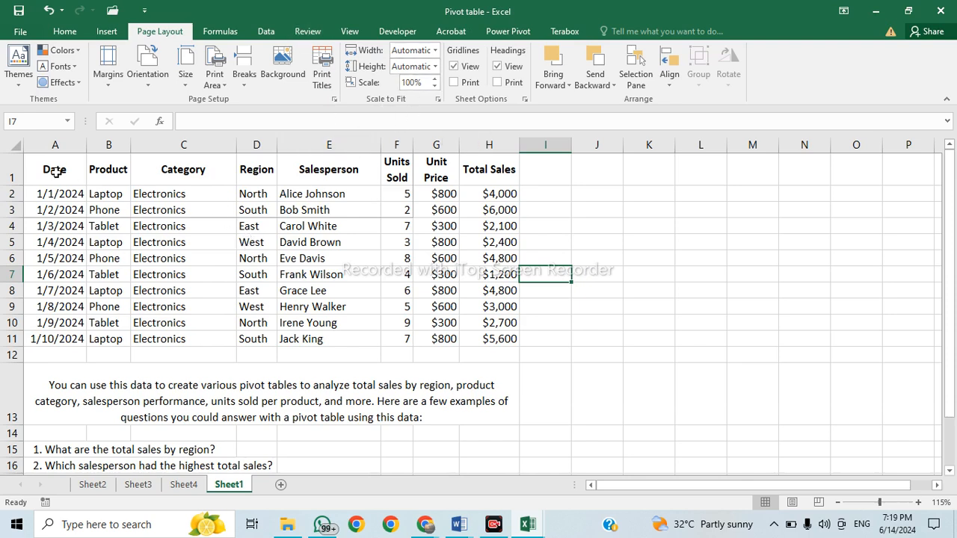
{"action": "left_click_drag", "start_coordinate": [68, 168], "coordinate": [500, 340]}
{"action": "mouse_move", "coordinate": [54, 144]}
{"action": "left_mouse_down"}
{"action": "mouse_move", "coordinate": [132, 136]}
{"action": "mouse_move", "coordinate": [357, 145]}
{"action": "left_mouse_up"}
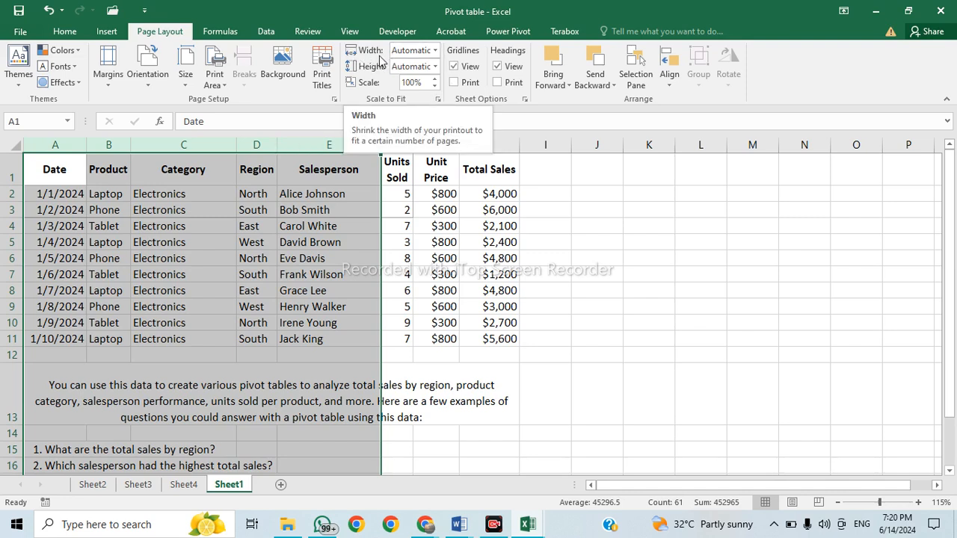
{"action": "left_click", "coordinate": [435, 50]}
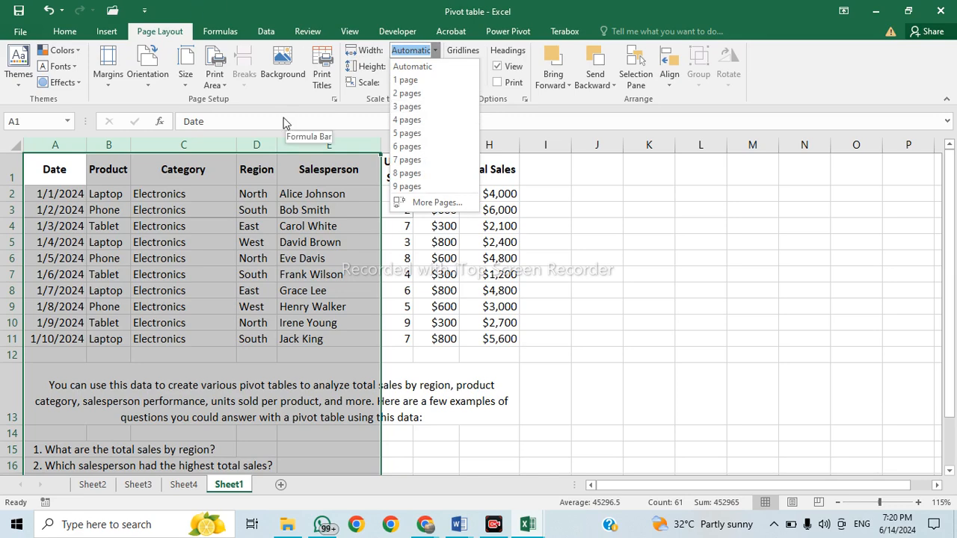
{"action": "left_click", "coordinate": [407, 238]}
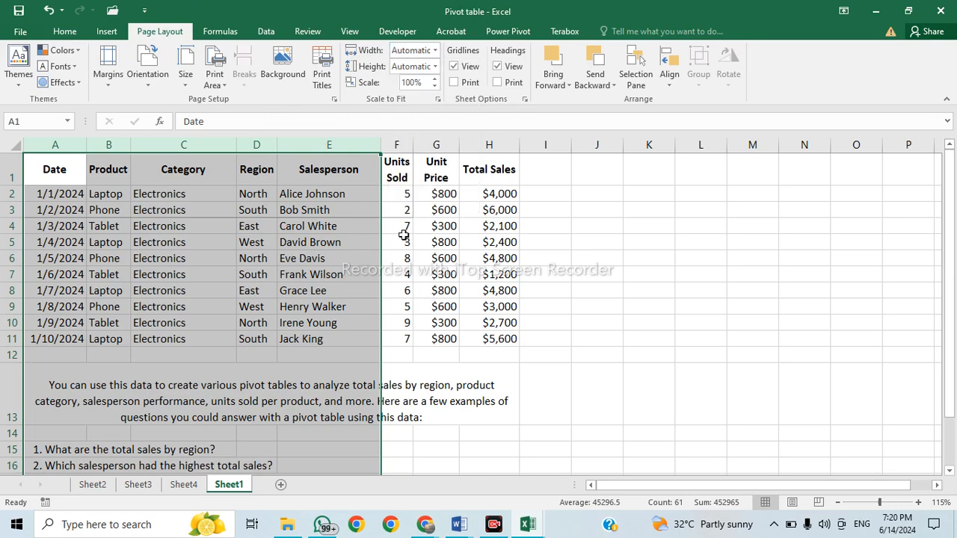
{"action": "left_click", "coordinate": [314, 193]}
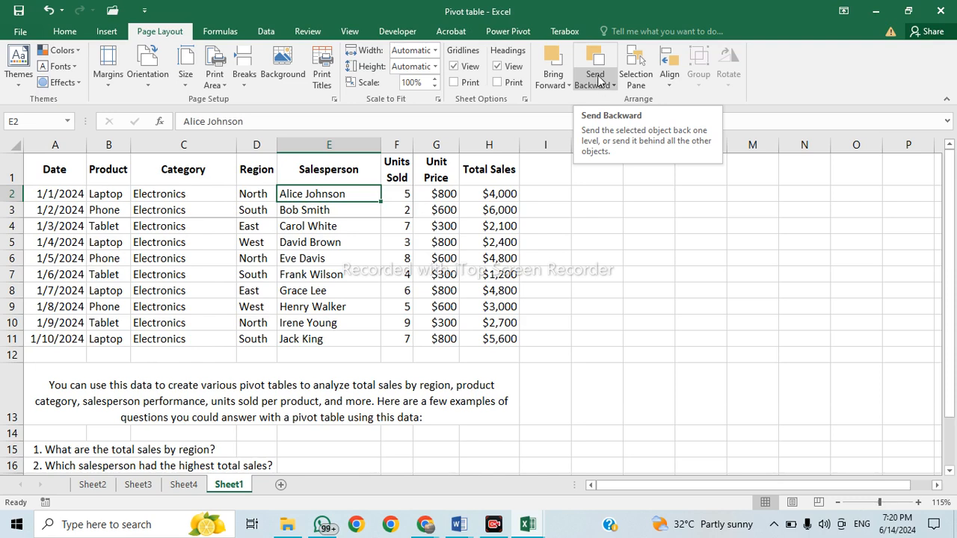
{"action": "left_click", "coordinate": [289, 394]}
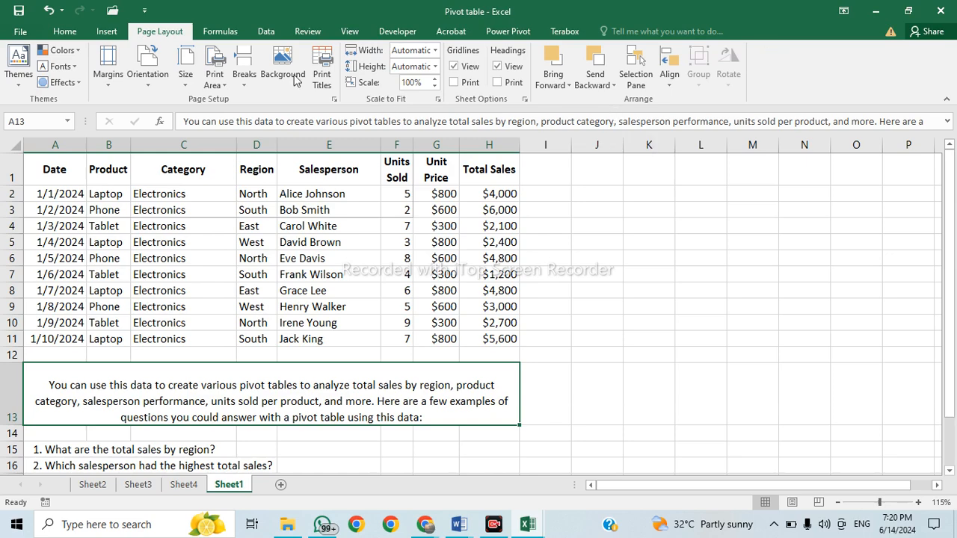
{"action": "left_click", "coordinate": [209, 33]}
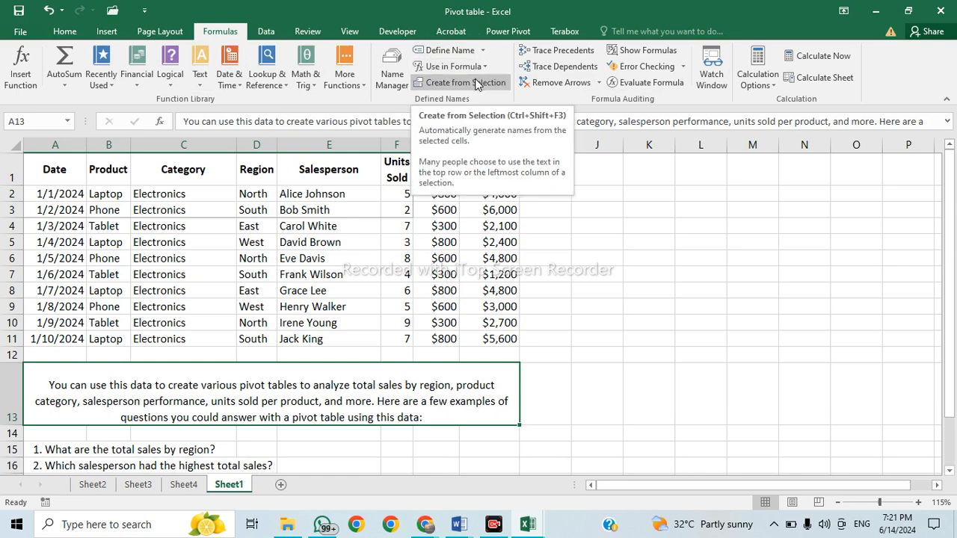
{"action": "left_click", "coordinate": [266, 31]}
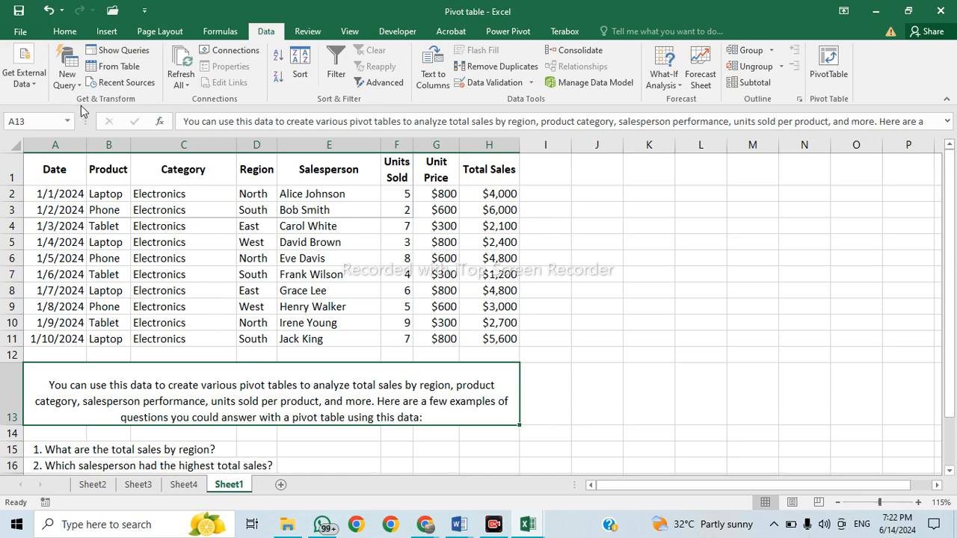
Paste a normal copy of the header row A1:H1 at J3 and delete the pasted headers.
{"action": "left_click", "coordinate": [59, 34]}
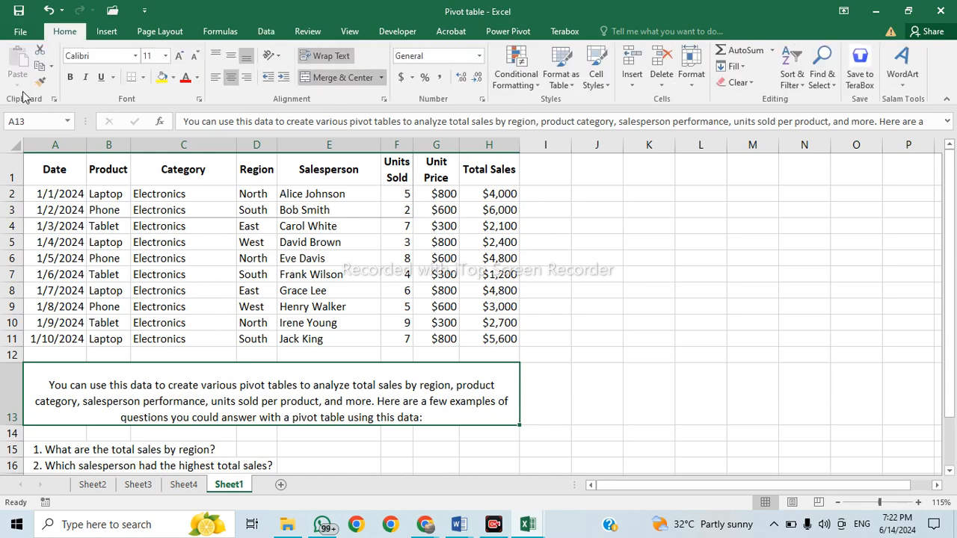
{"action": "left_click", "coordinate": [627, 401]}
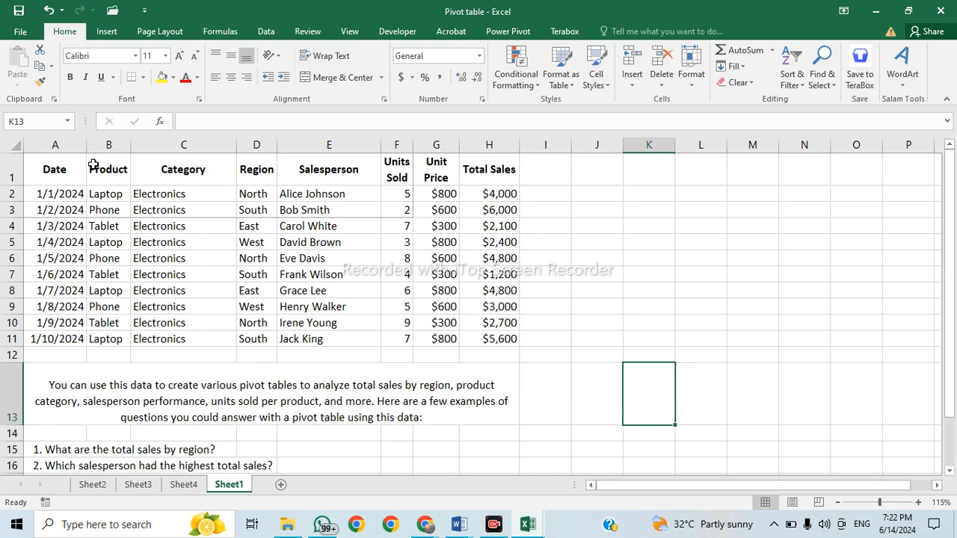
{"action": "left_click_drag", "start_coordinate": [38, 169], "coordinate": [465, 171]}
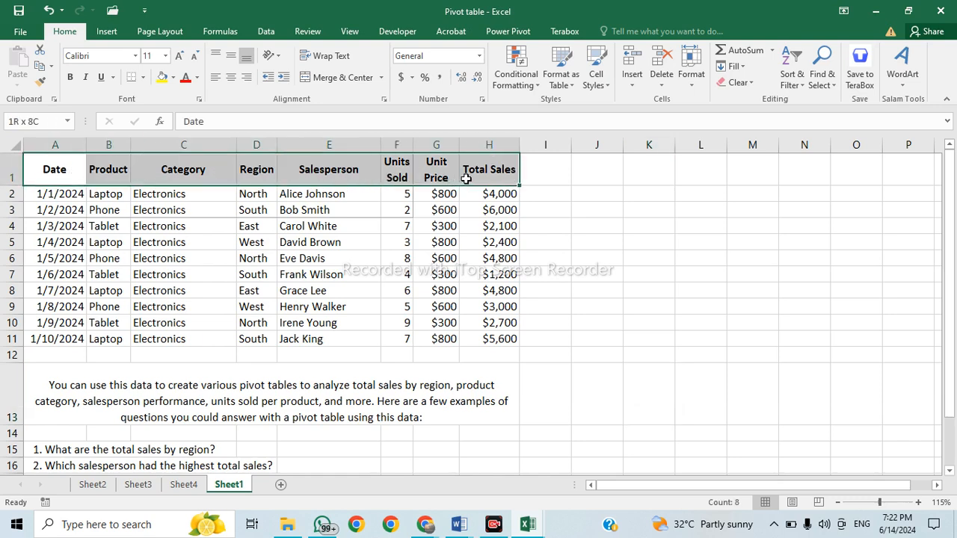
{"action": "left_click", "coordinate": [39, 66]}
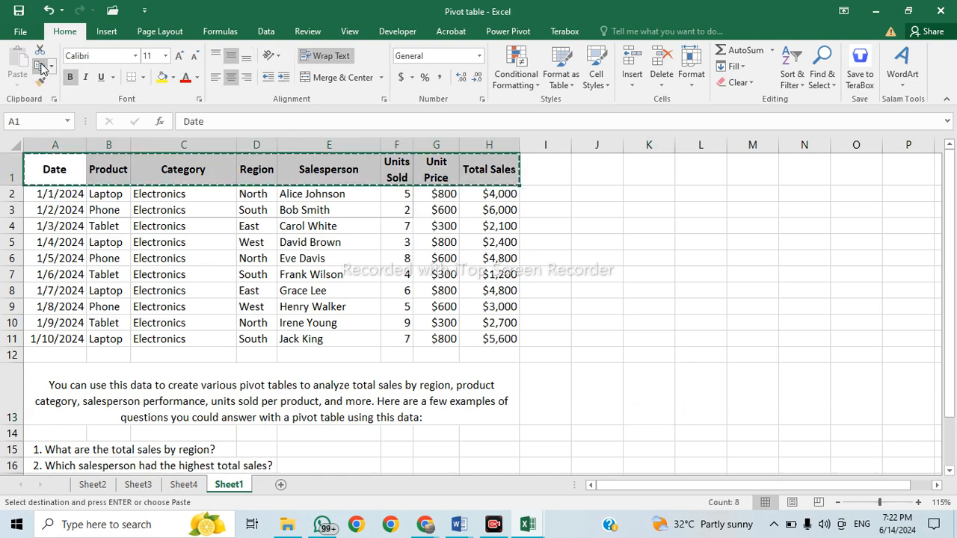
{"action": "left_click", "coordinate": [607, 207]}
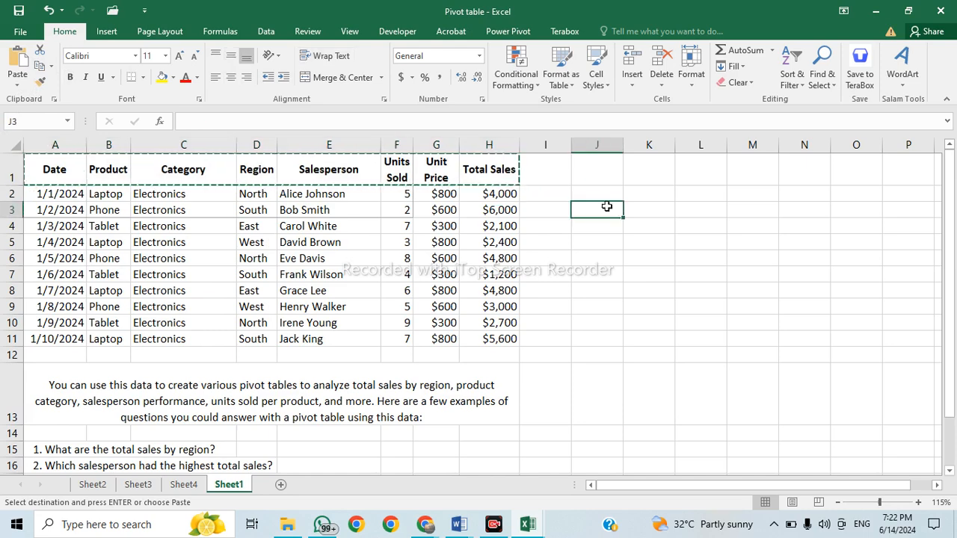
{"action": "left_click", "coordinate": [17, 64]}
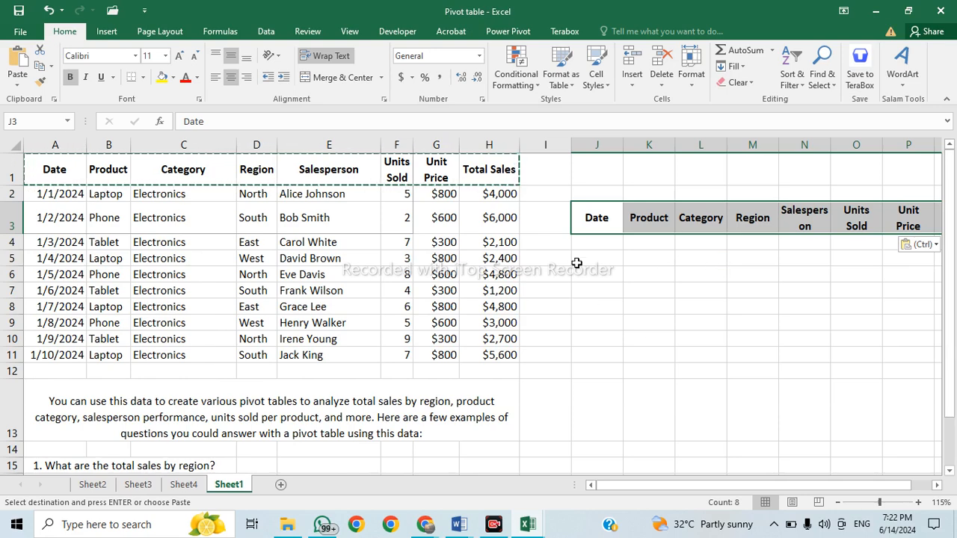
{"action": "key", "text": "Delete"}
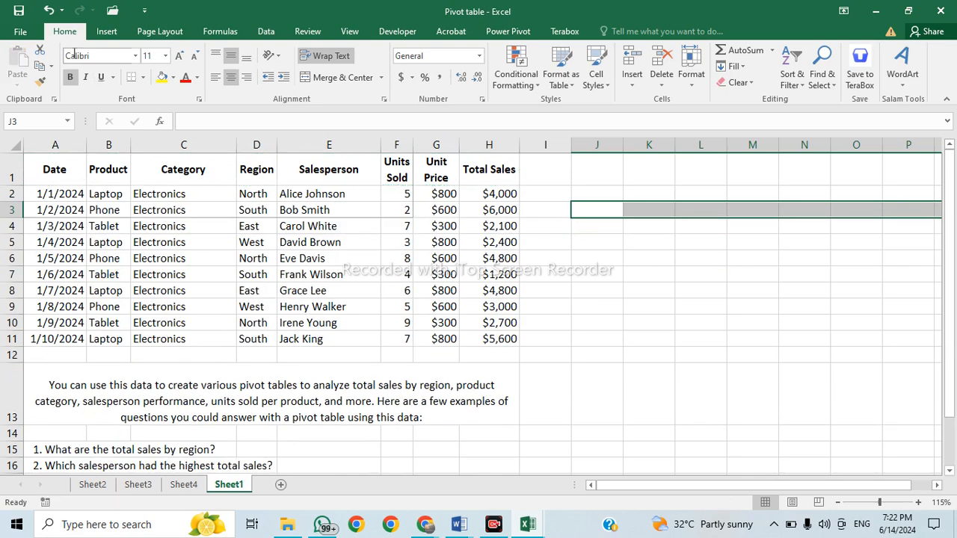
Copy the header row A1:H1 and paste it transposed at J1 with Paste Special.
{"action": "left_click_drag", "start_coordinate": [69, 175], "coordinate": [460, 159]}
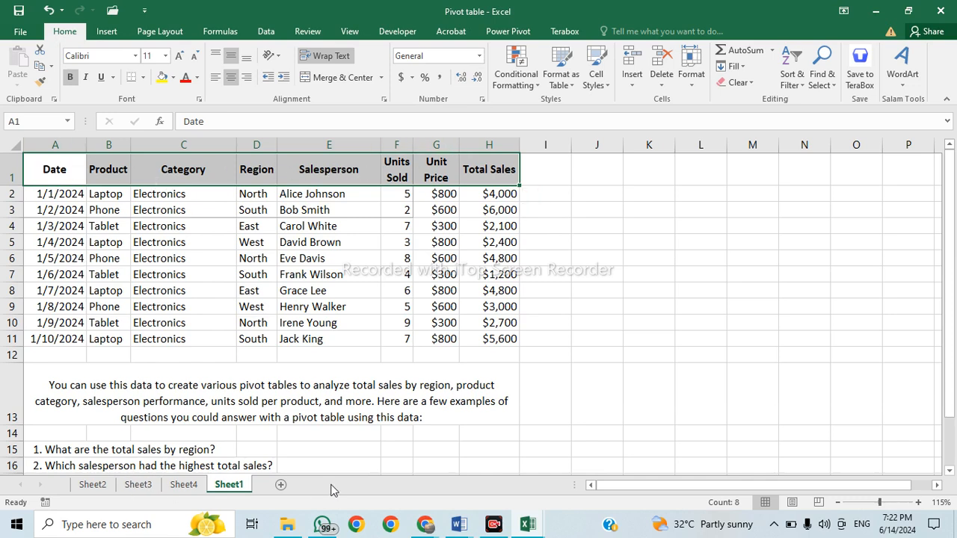
{"action": "left_click", "coordinate": [39, 65]}
{"action": "left_click", "coordinate": [604, 172]}
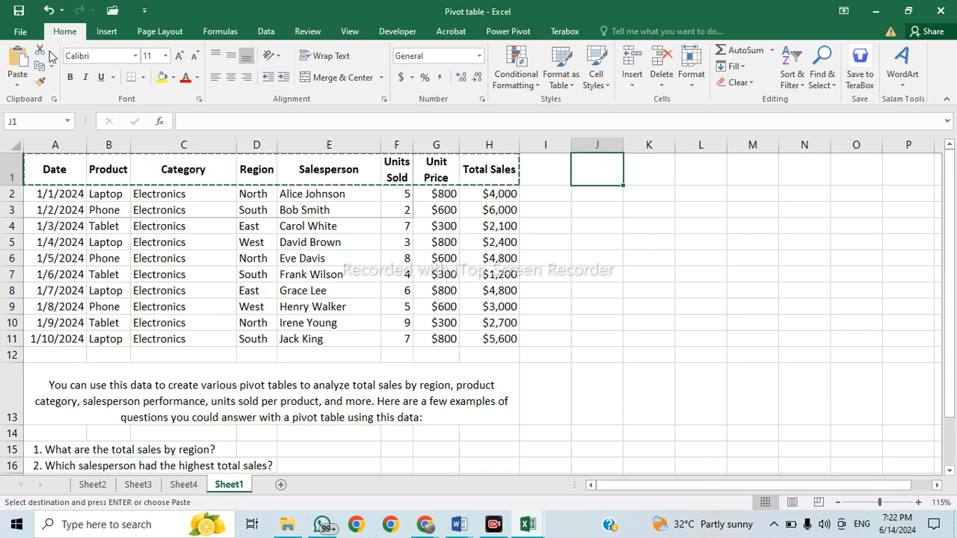
{"action": "left_click", "coordinate": [15, 89]}
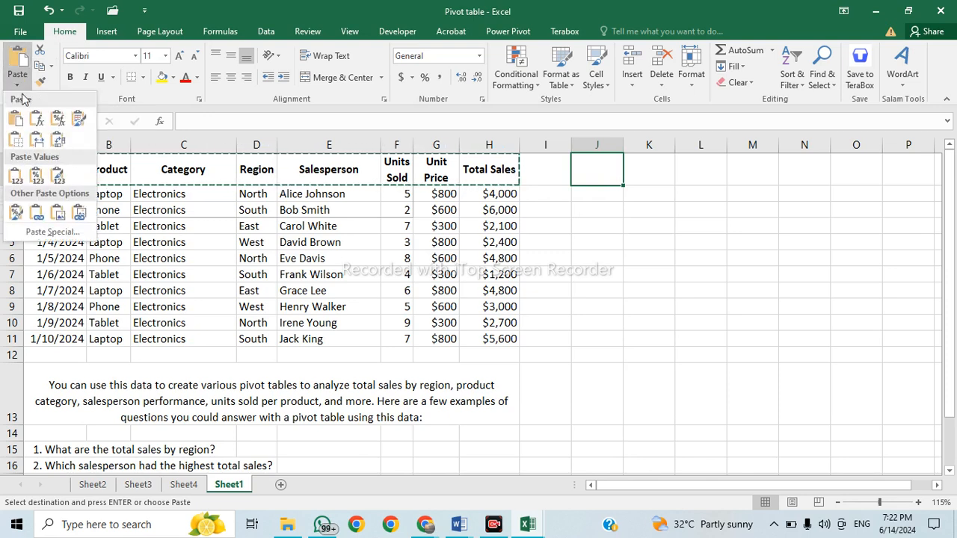
{"action": "left_click", "coordinate": [41, 234]}
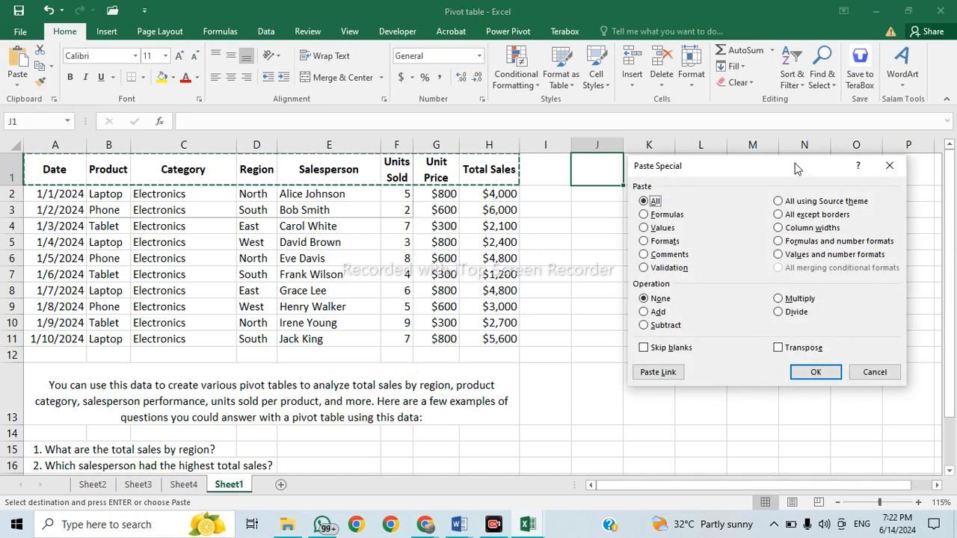
{"action": "left_click_drag", "start_coordinate": [796, 168], "coordinate": [688, 225]}
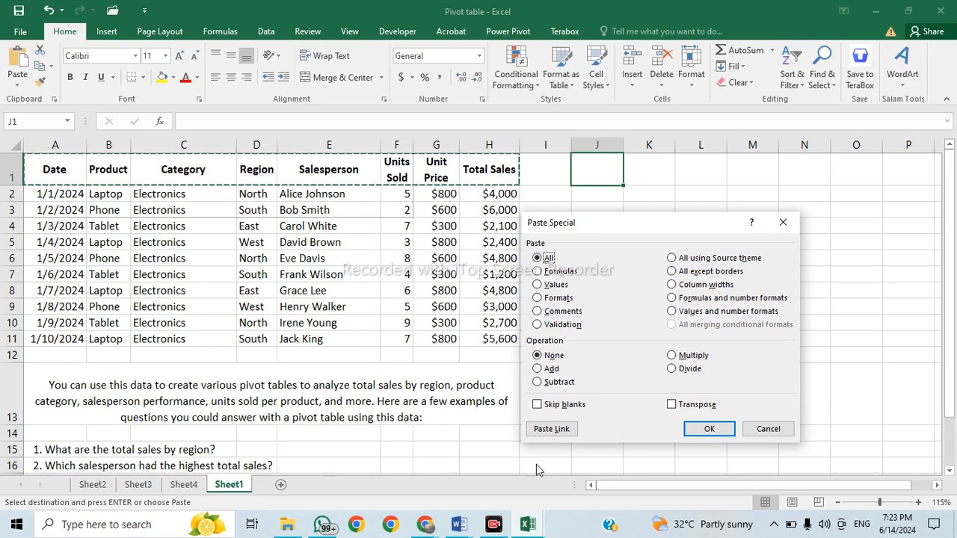
{"action": "left_click", "coordinate": [686, 406]}
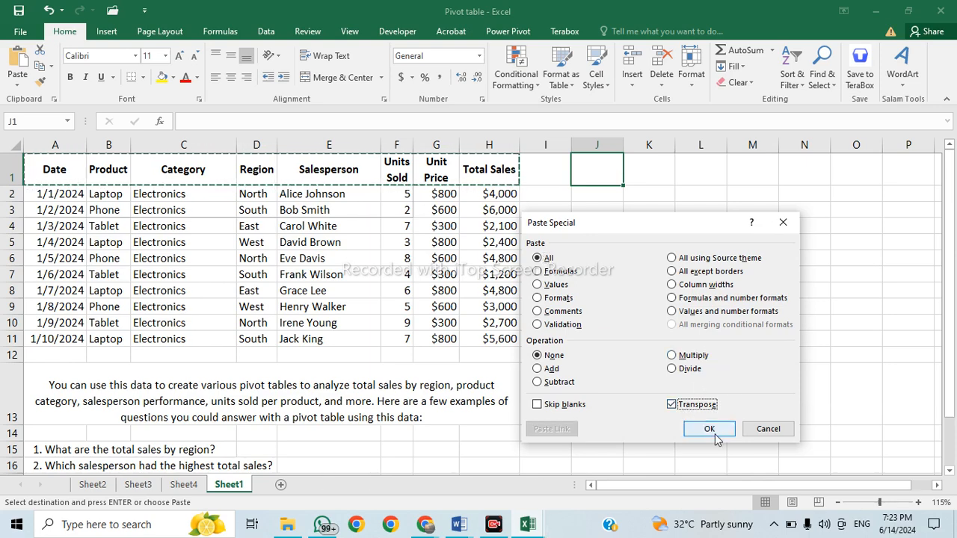
{"action": "left_click", "coordinate": [708, 430]}
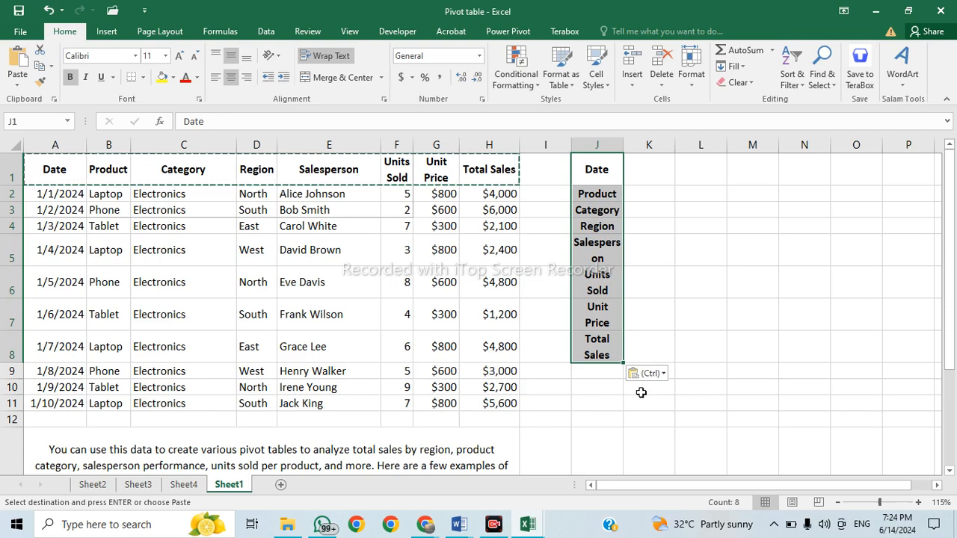
Copy the vertical header list J1:J8 and paste it transposed into a row starting at L3.
{"action": "left_click", "coordinate": [39, 69]}
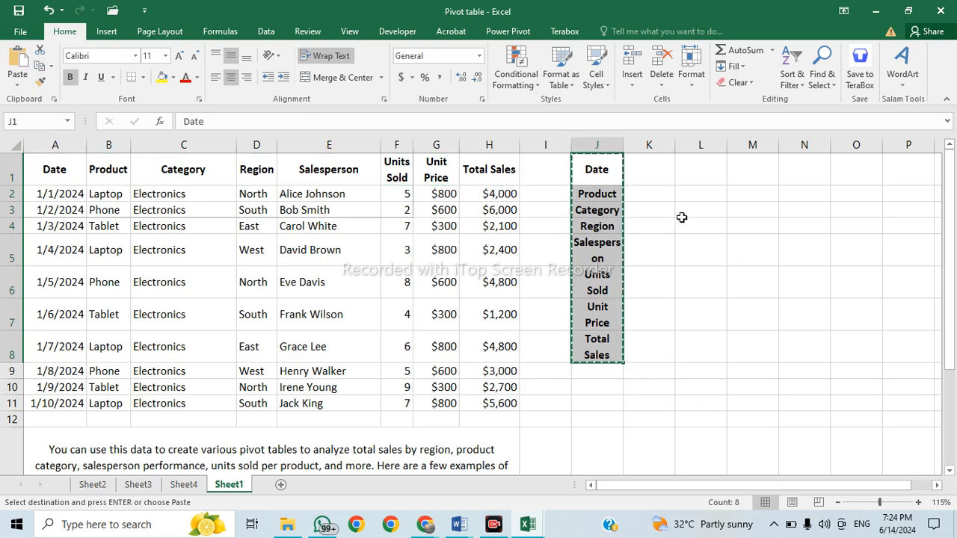
{"action": "left_click", "coordinate": [682, 213]}
{"action": "left_click", "coordinate": [17, 84]}
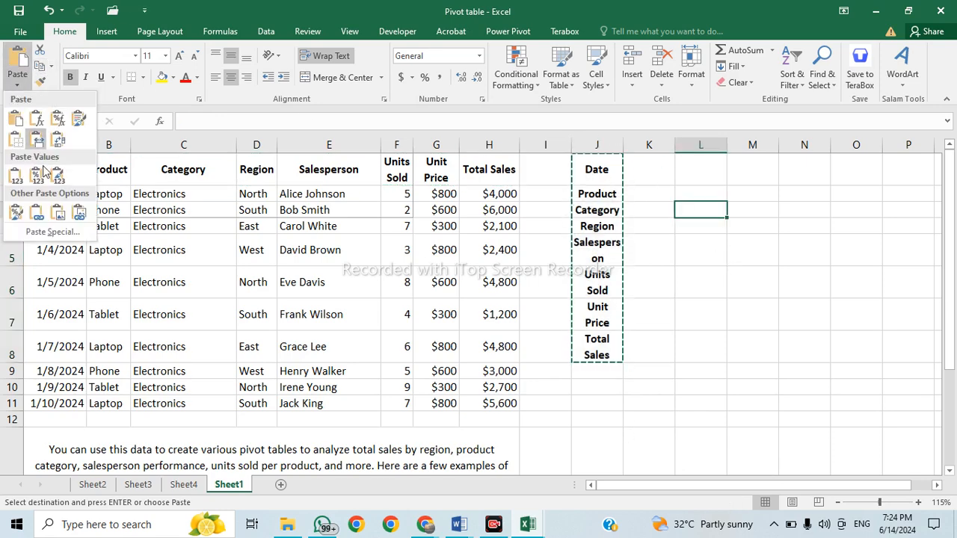
{"action": "left_click", "coordinate": [53, 232]}
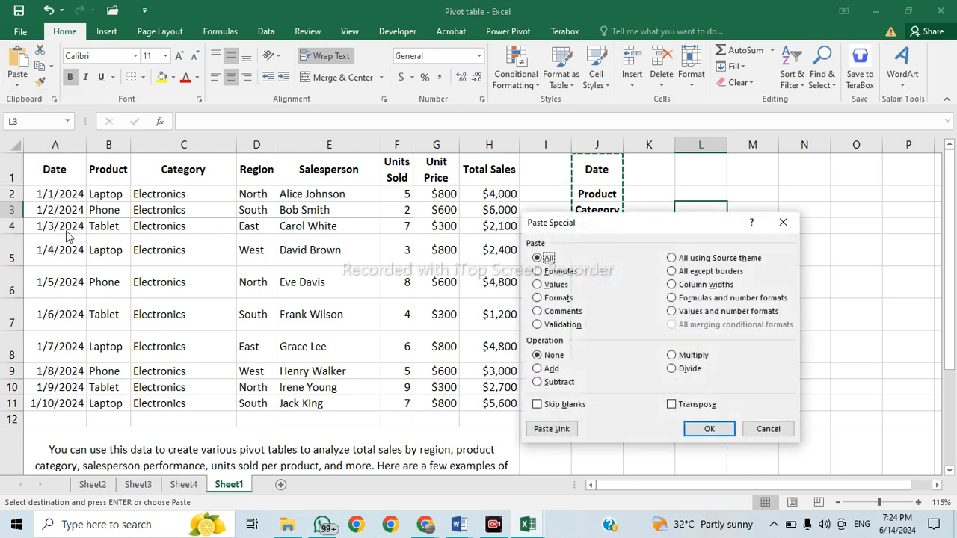
{"action": "left_click", "coordinate": [678, 406]}
{"action": "left_click", "coordinate": [709, 429]}
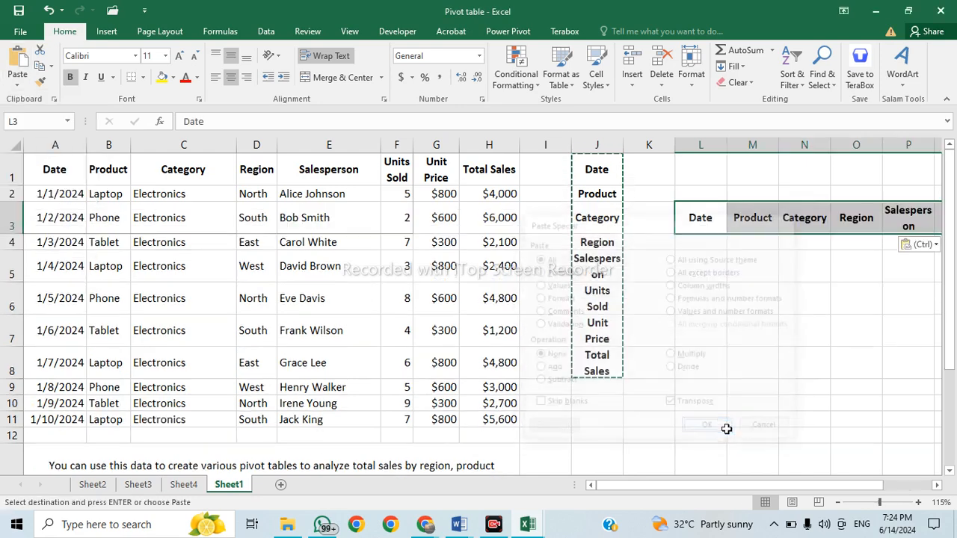
{"action": "left_click", "coordinate": [722, 430]}
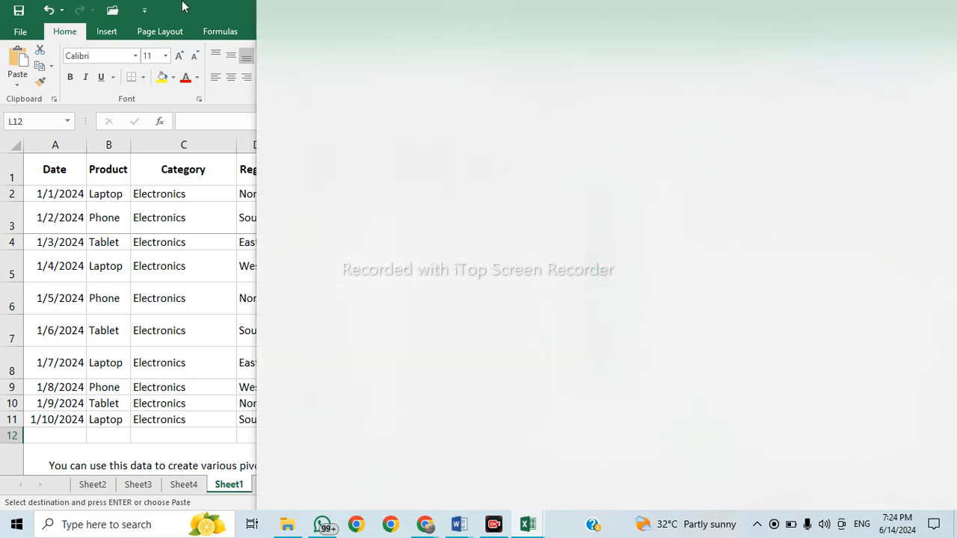
{"action": "left_click", "coordinate": [12, 78]}
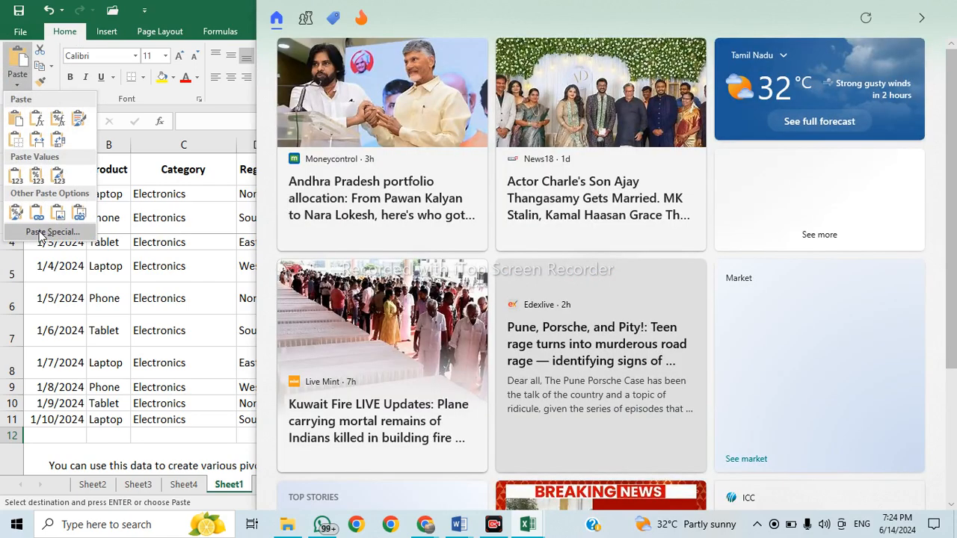
{"action": "left_click", "coordinate": [41, 233]}
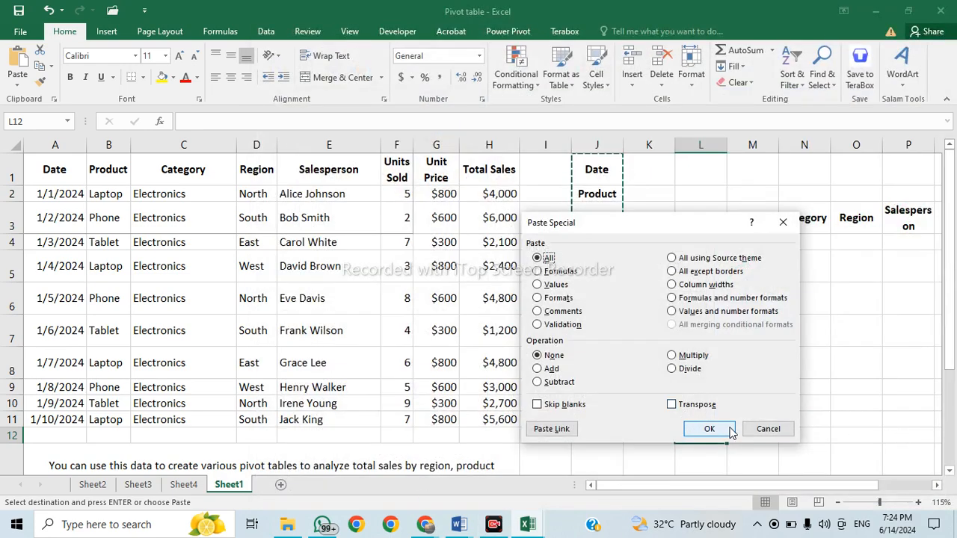
{"action": "left_click", "coordinate": [767, 429]}
Clear the salesperson name in cell E5 to leave a blank cell in the column.
{"action": "left_click", "coordinate": [429, 323]}
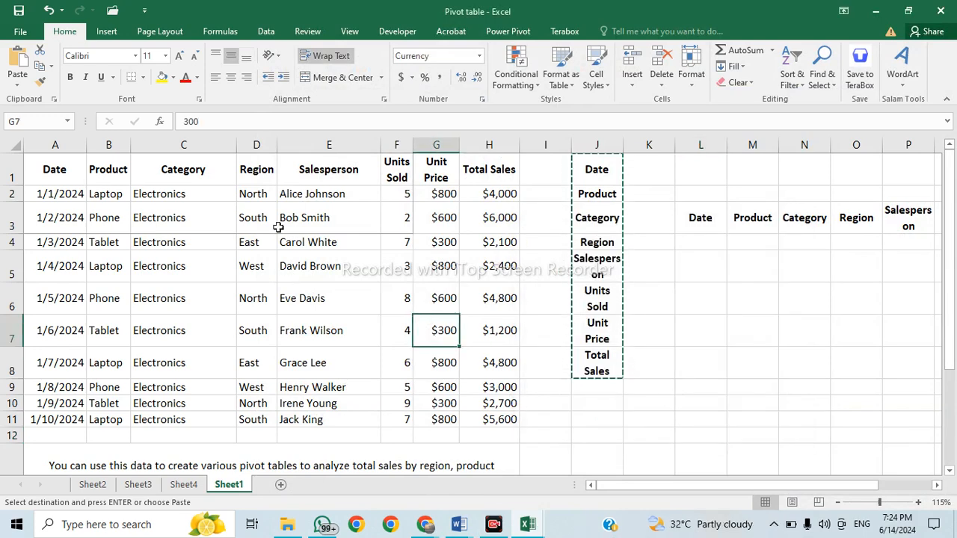
{"action": "left_click", "coordinate": [329, 270]}
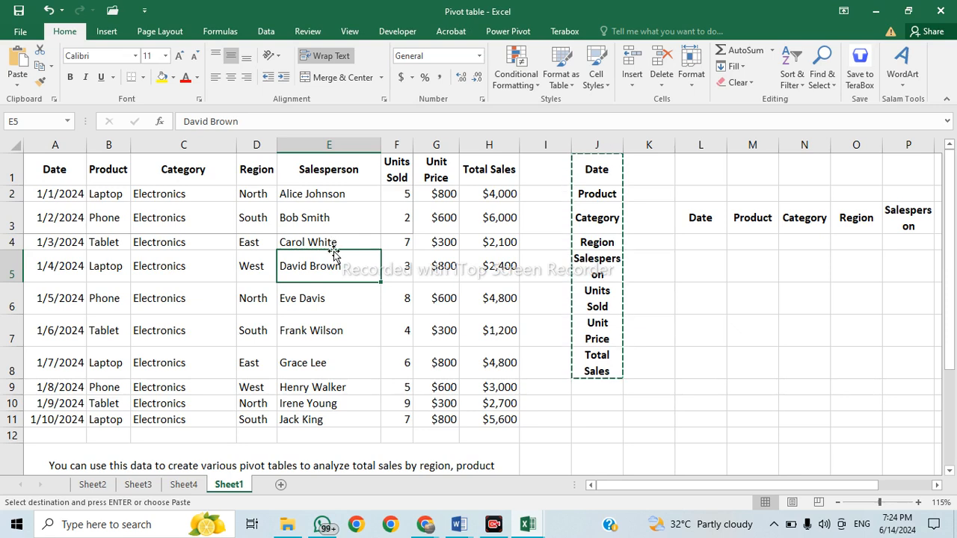
{"action": "key", "text": "Delete"}
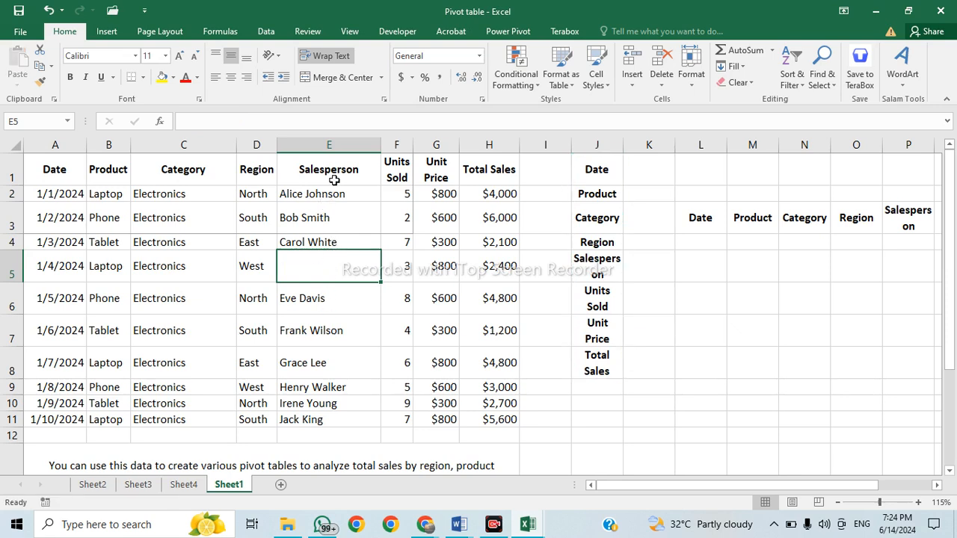
Copy the Salesperson column E1:E11 and paste it at L5 using Paste Special with Skip blanks.
{"action": "left_click_drag", "start_coordinate": [336, 170], "coordinate": [337, 419]}
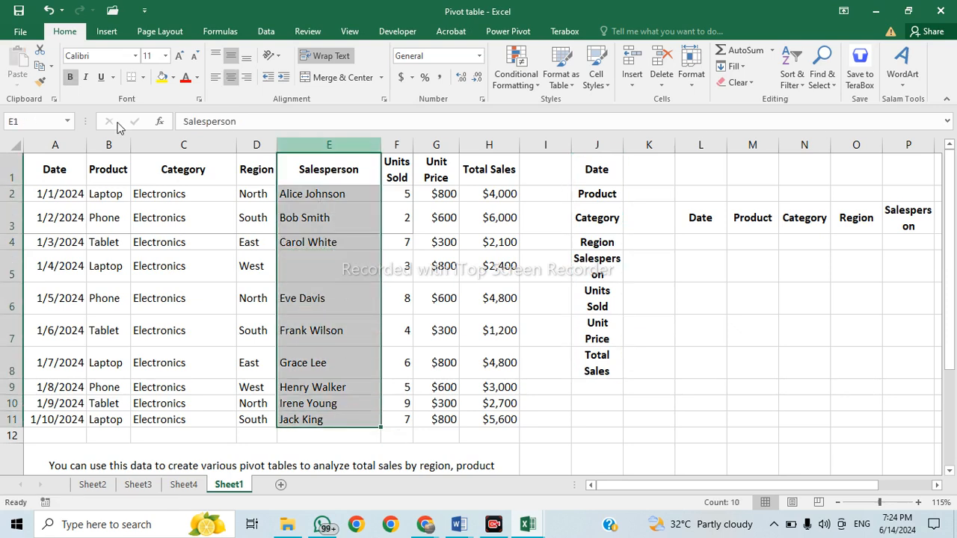
{"action": "left_click", "coordinate": [42, 67]}
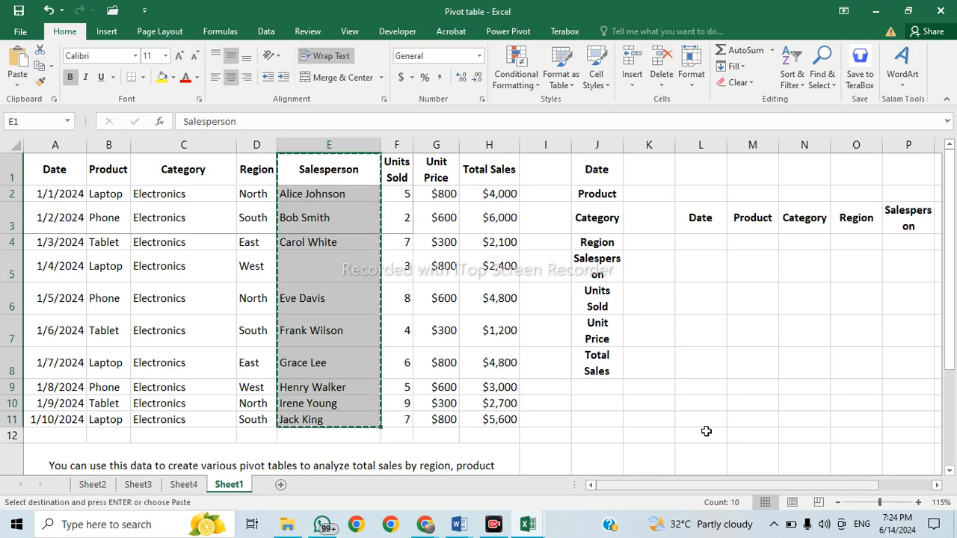
{"action": "left_click", "coordinate": [683, 274]}
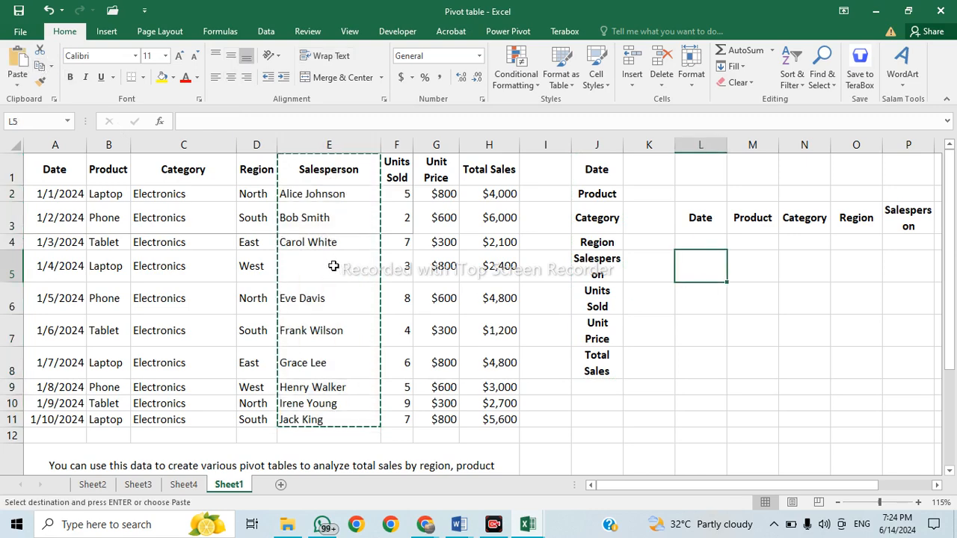
{"action": "left_click", "coordinate": [17, 81]}
{"action": "left_click", "coordinate": [52, 232]}
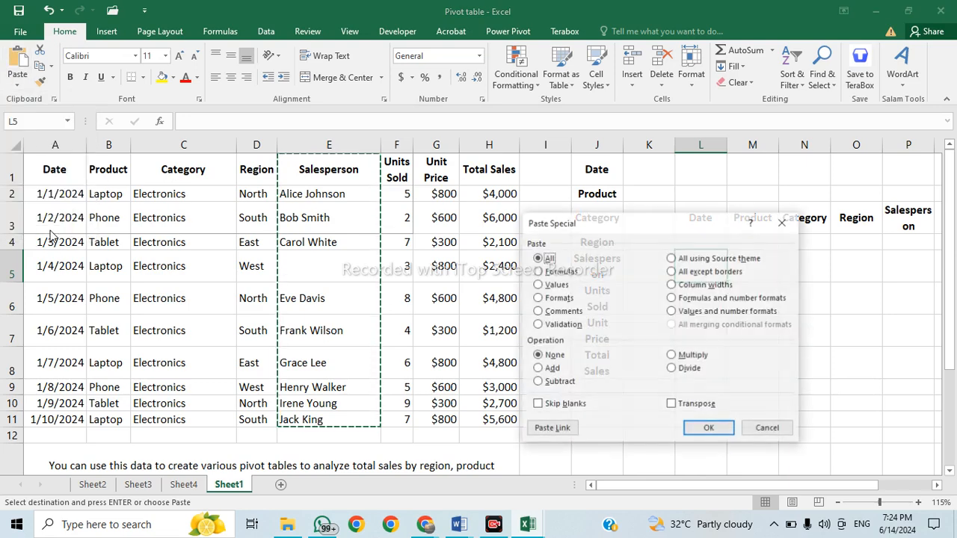
{"action": "left_click", "coordinate": [557, 407]}
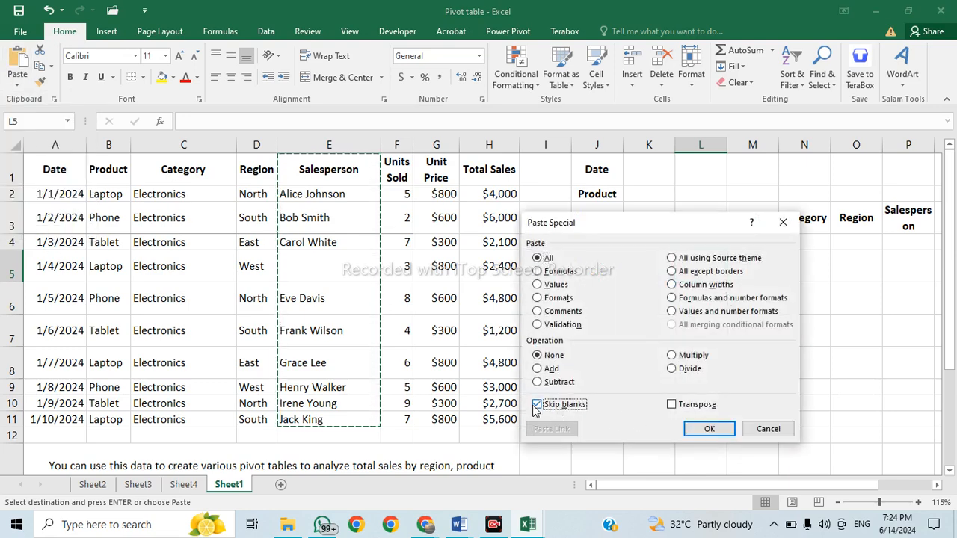
{"action": "left_click", "coordinate": [701, 432]}
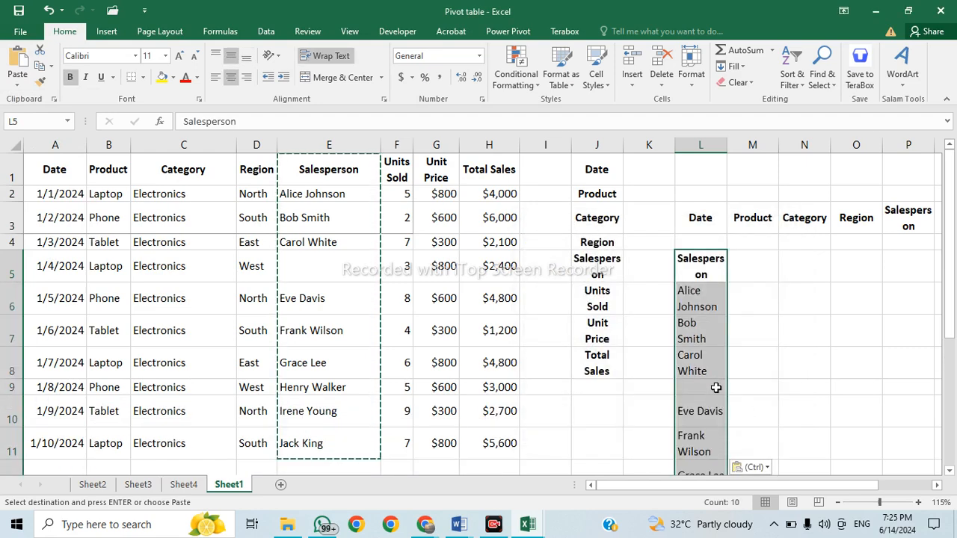
Check the blank cell in the pasted salesperson list in column L and undo the paste.
{"action": "scroll", "coordinate": [715, 387], "scroll_direction": "down", "scroll_amount": 2}
{"action": "left_click", "coordinate": [695, 223]}
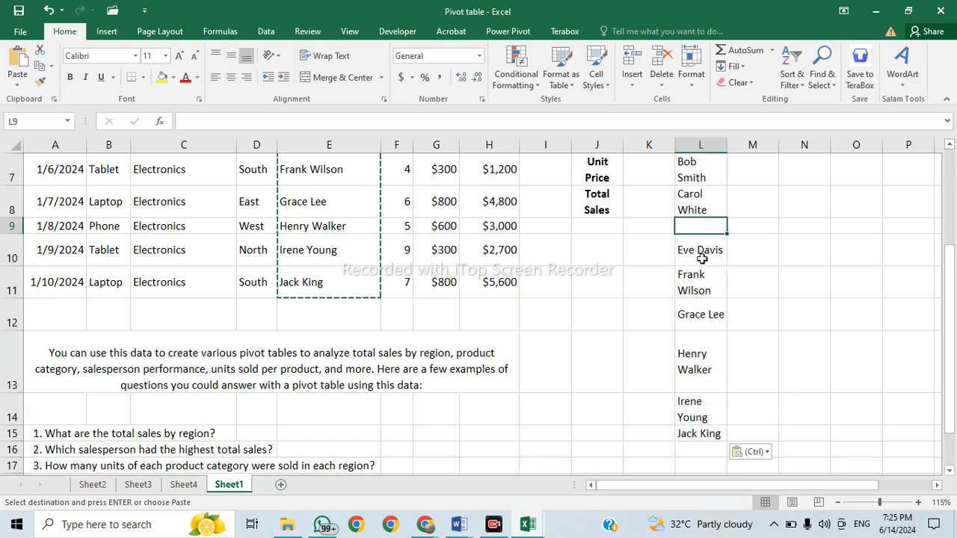
{"action": "key", "text": "ctrl"}
{"action": "key", "text": "Escape"}
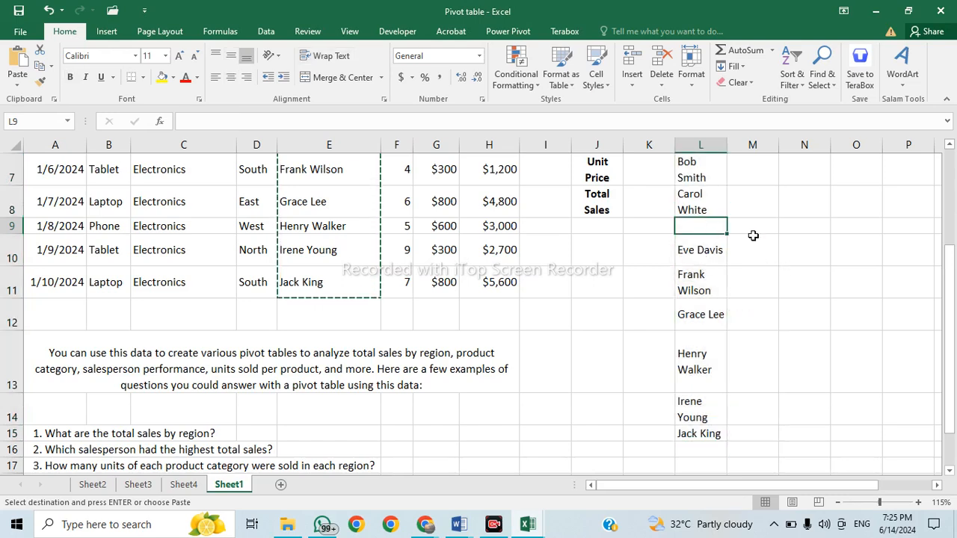
{"action": "left_click", "coordinate": [706, 213]}
{"action": "scroll", "coordinate": [719, 335], "scroll_direction": "up", "scroll_amount": 2}
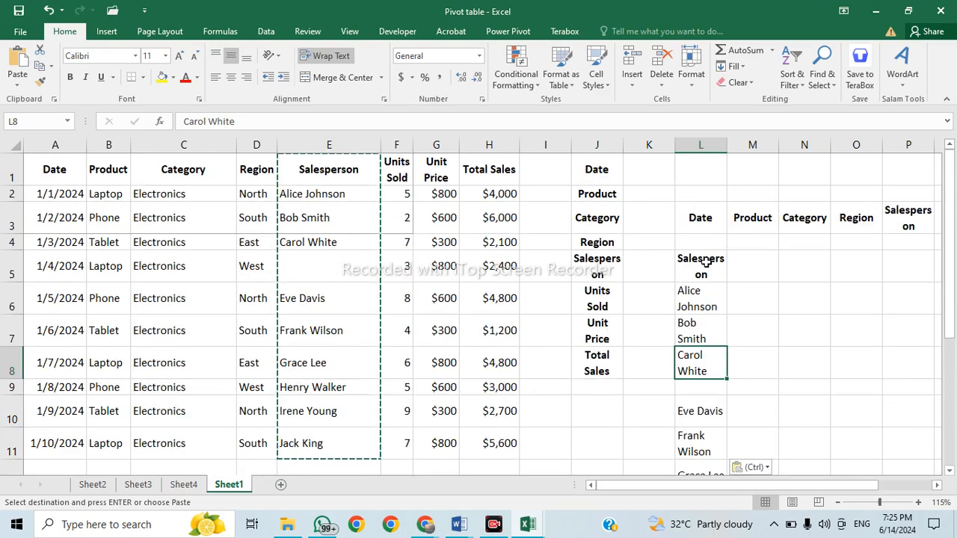
{"action": "left_click_drag", "start_coordinate": [702, 271], "coordinate": [711, 421]}
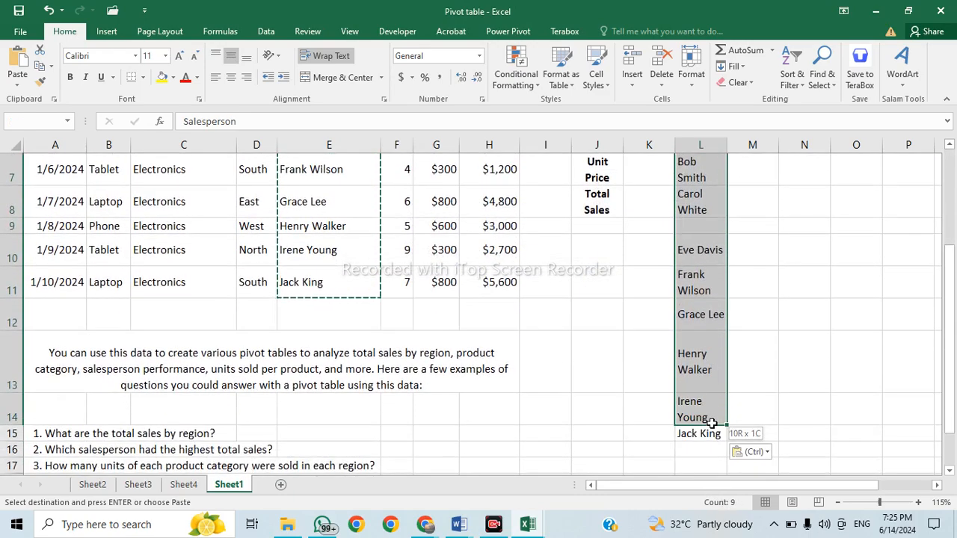
{"action": "key", "text": "ctrl+z"}
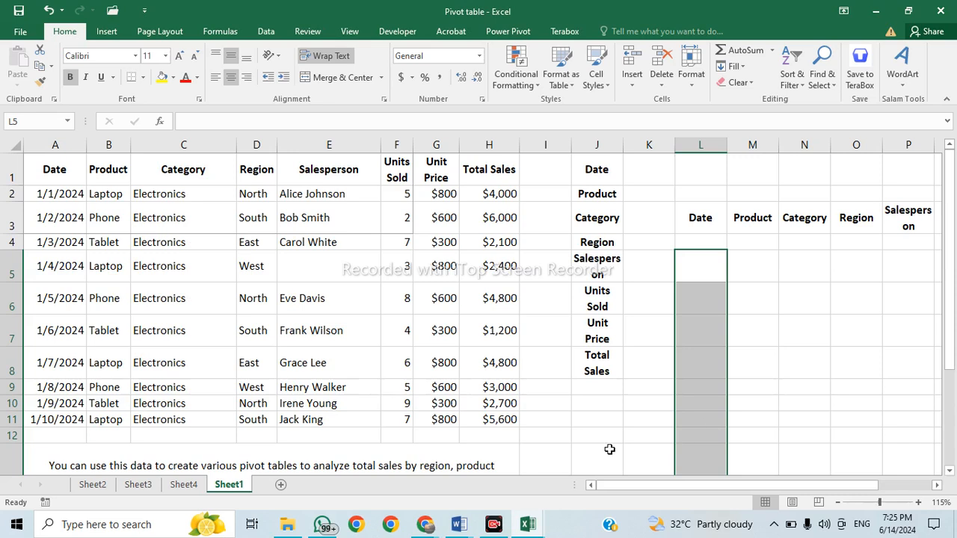
{"action": "left_click", "coordinate": [693, 275]}
{"action": "left_click_drag", "start_coordinate": [323, 164], "coordinate": [321, 420]}
{"action": "left_click", "coordinate": [40, 67]}
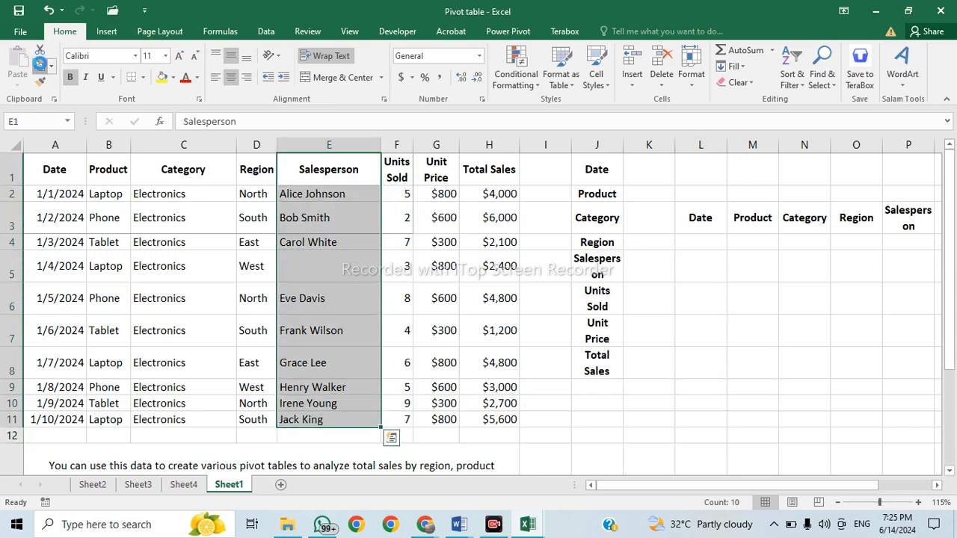
{"action": "left_click", "coordinate": [709, 271]}
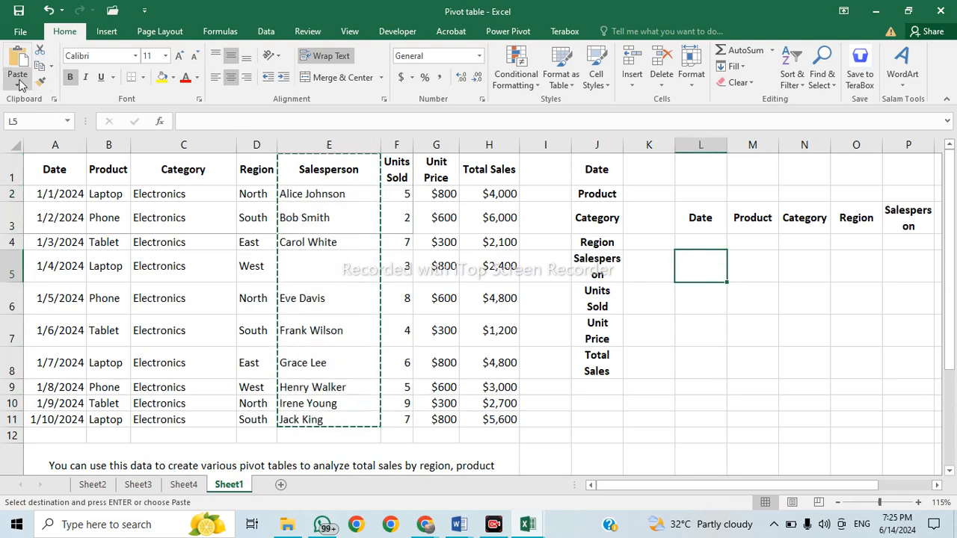
{"action": "left_click", "coordinate": [17, 81]}
{"action": "left_click", "coordinate": [51, 236]}
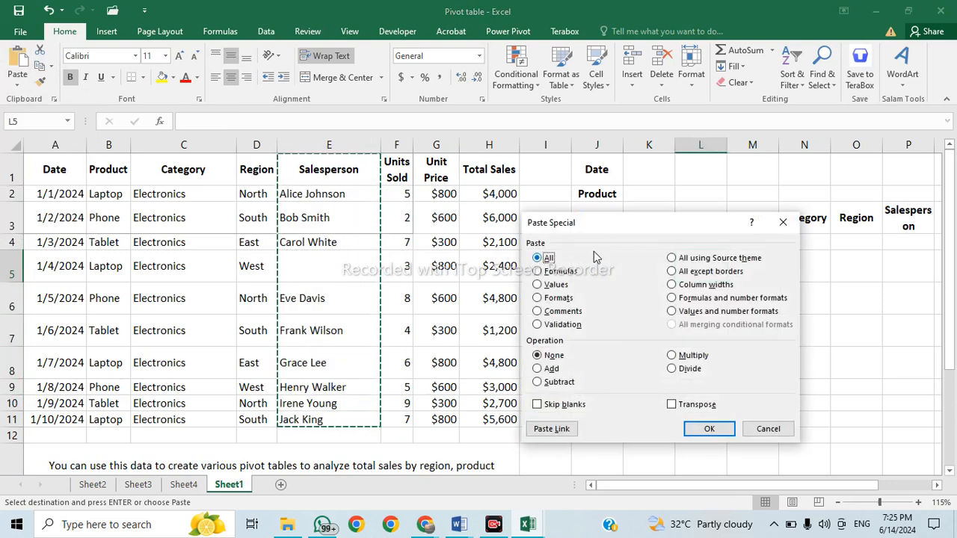
{"action": "left_click", "coordinate": [566, 407]}
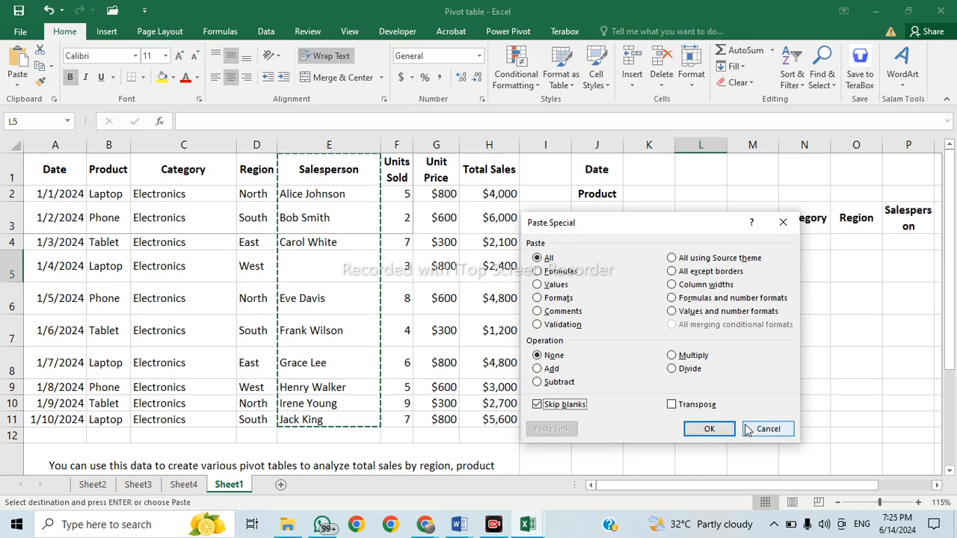
{"action": "left_click", "coordinate": [562, 408]}
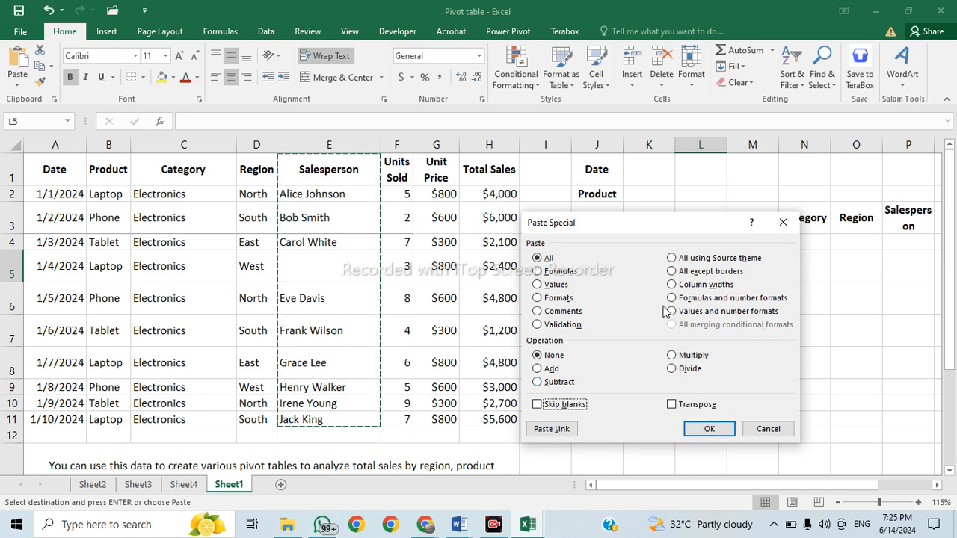
{"action": "left_click", "coordinate": [553, 285]}
{"action": "left_click", "coordinate": [767, 429]}
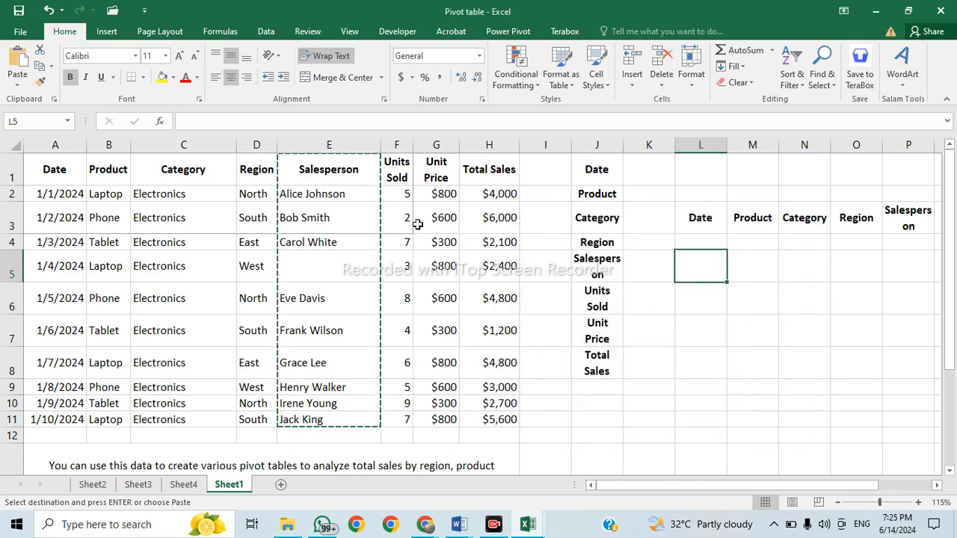
Calculate units sold times unit price in I2 with =F2*G2 and fill the formula down to I4.
{"action": "left_click", "coordinate": [496, 196]}
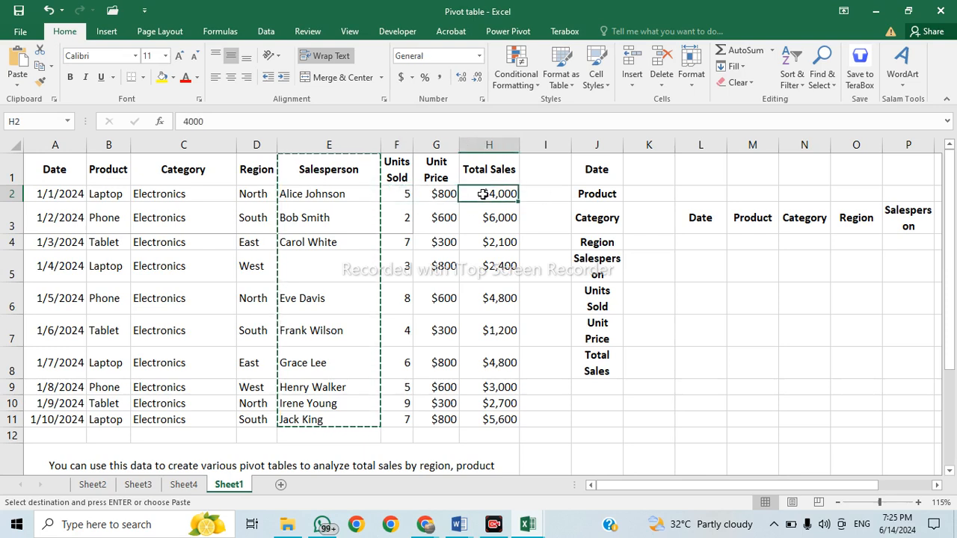
{"action": "left_click", "coordinate": [543, 196]}
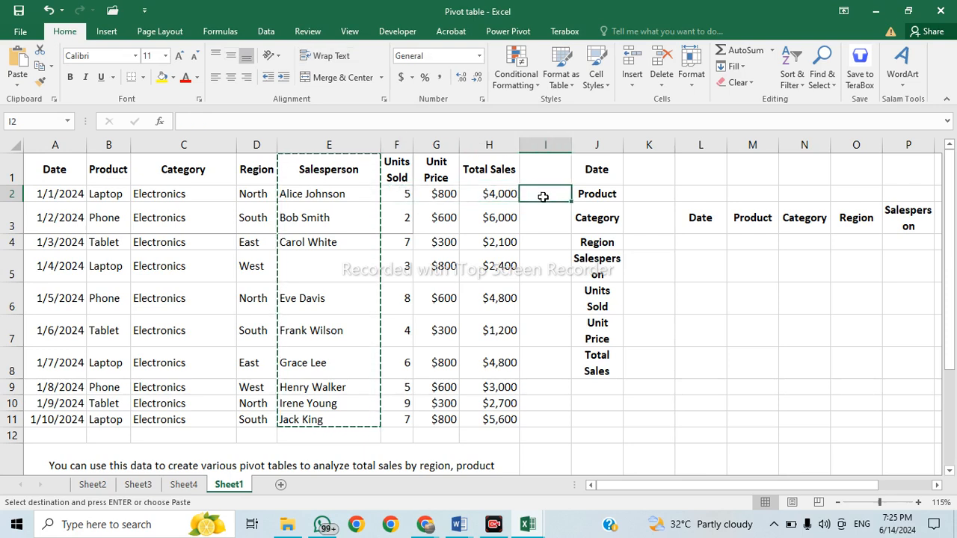
{"action": "left_click", "coordinate": [433, 194]}
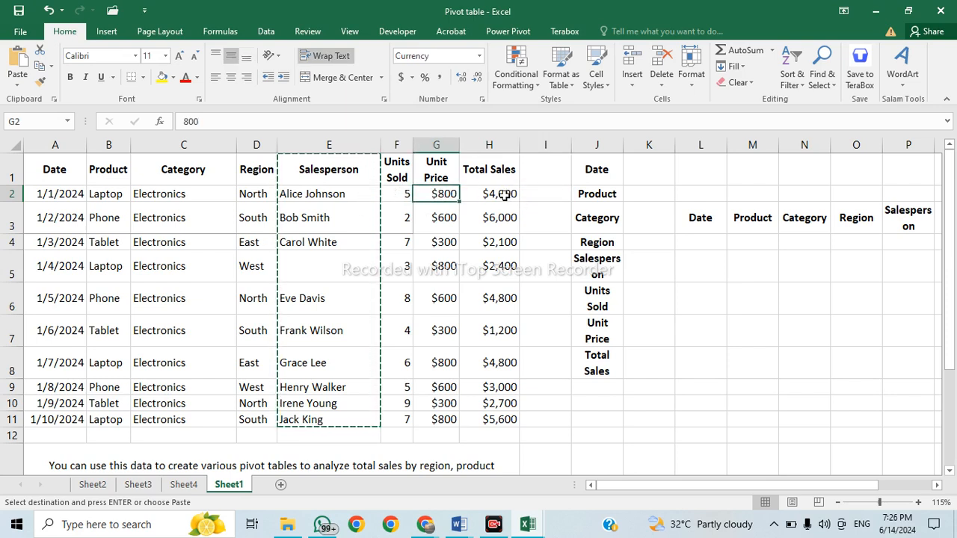
{"action": "left_click", "coordinate": [488, 194]}
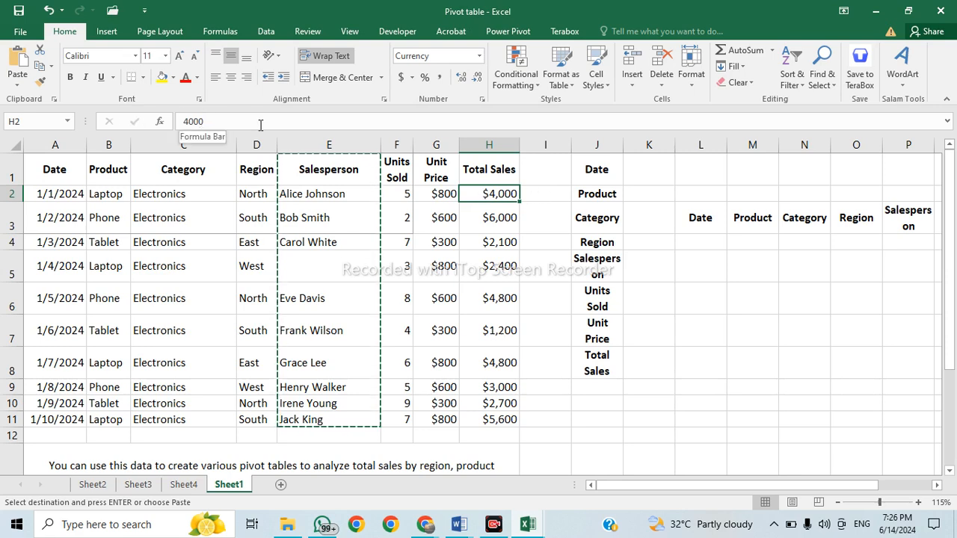
{"action": "left_click", "coordinate": [535, 194]}
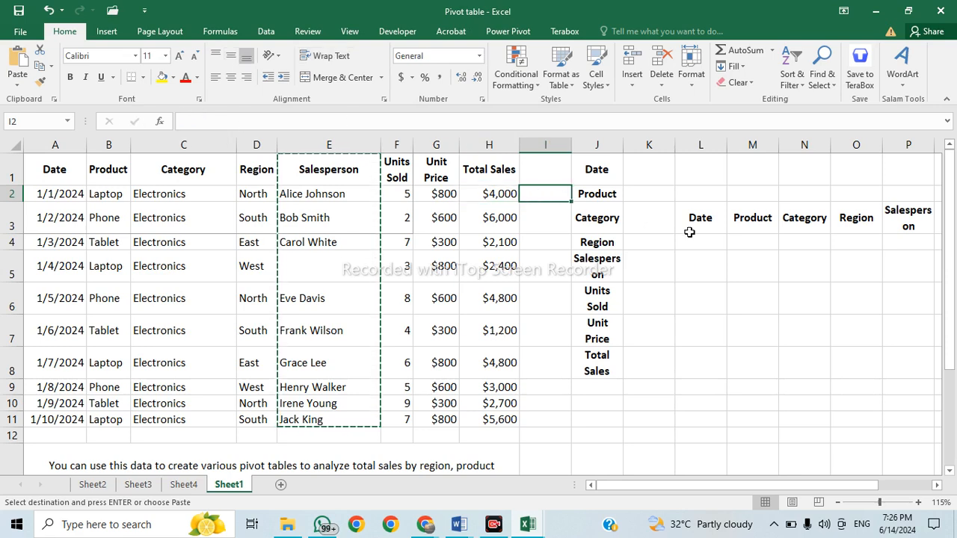
{"action": "type", "text": "="}
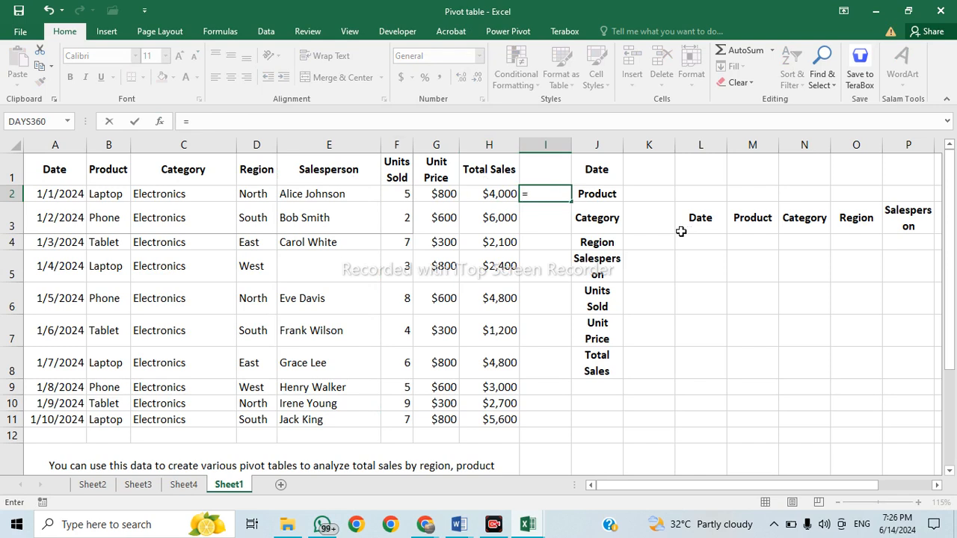
{"action": "left_click", "coordinate": [406, 194]}
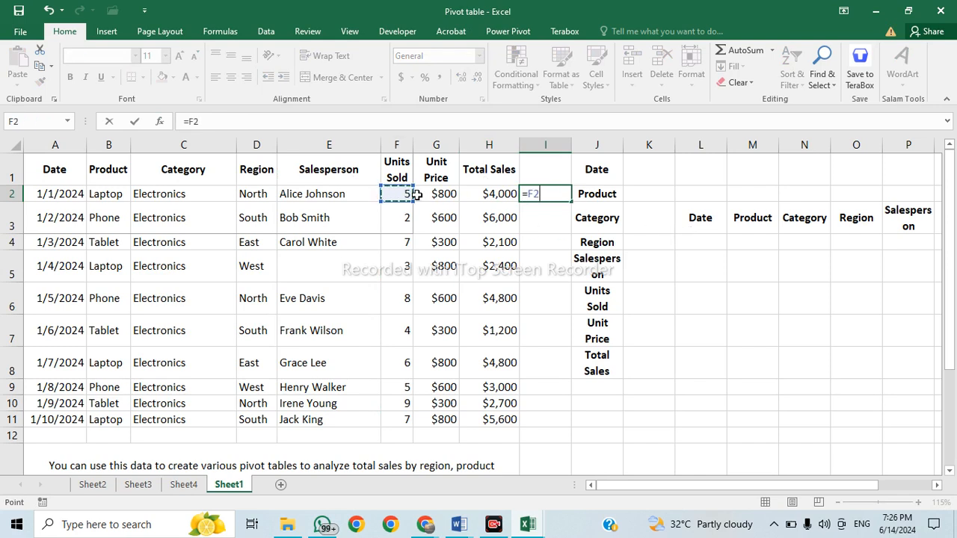
{"action": "type", "text": "*"}
{"action": "left_click", "coordinate": [446, 194]}
{"action": "key", "text": "Return"}
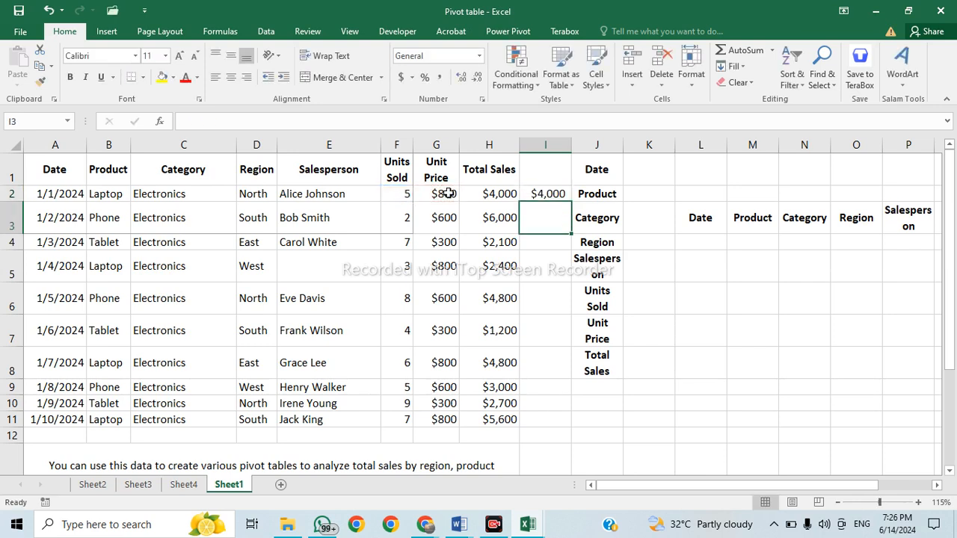
{"action": "left_click", "coordinate": [553, 194]}
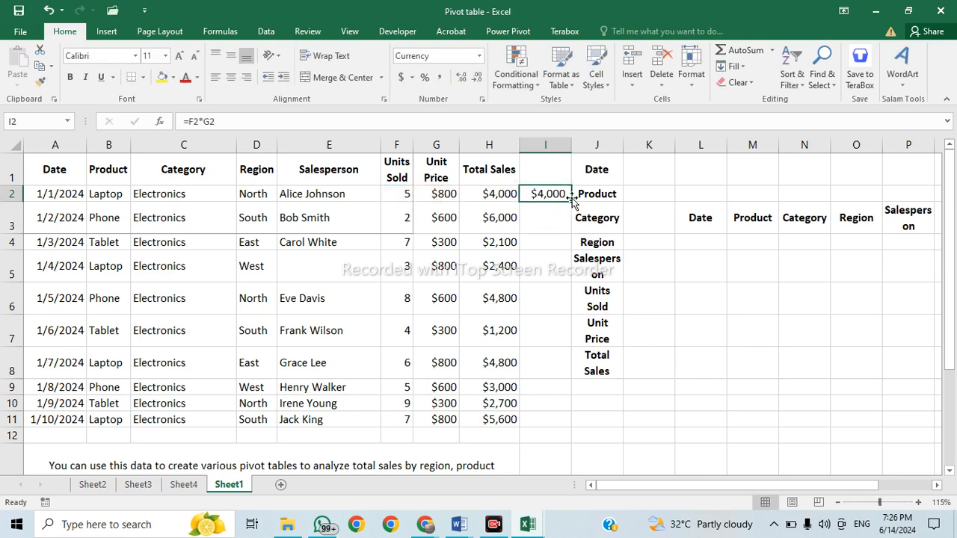
{"action": "left_click_drag", "start_coordinate": [572, 200], "coordinate": [560, 245]}
Copy the formula cell I2 and paste only its formula into L5 with Paste Special.
{"action": "left_click", "coordinate": [549, 194]}
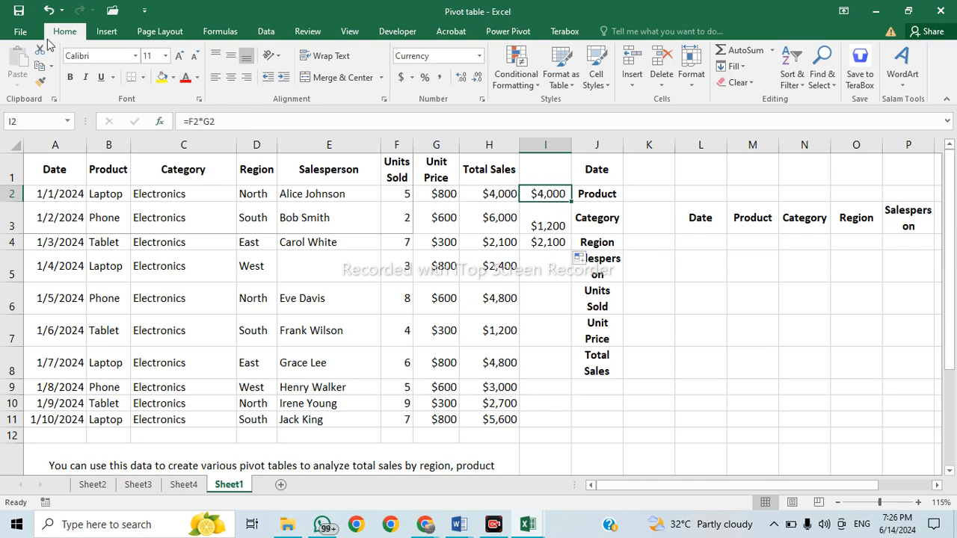
{"action": "left_click", "coordinate": [37, 65]}
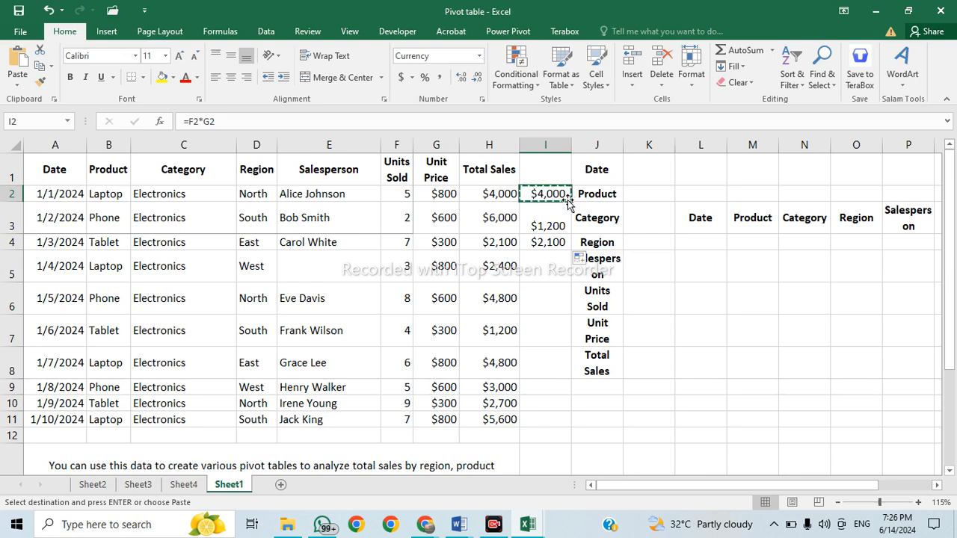
{"action": "left_click", "coordinate": [703, 269]}
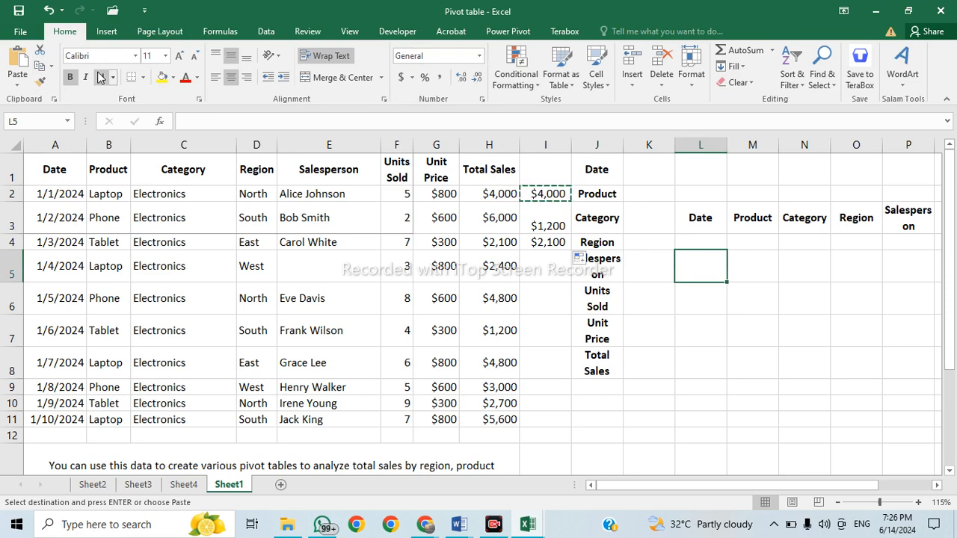
{"action": "left_click", "coordinate": [17, 83]}
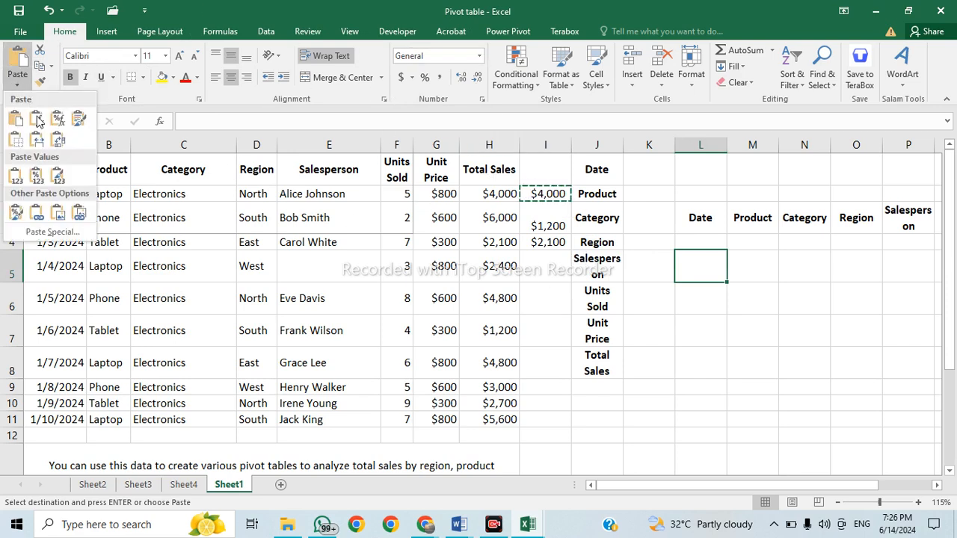
{"action": "left_click", "coordinate": [45, 231]}
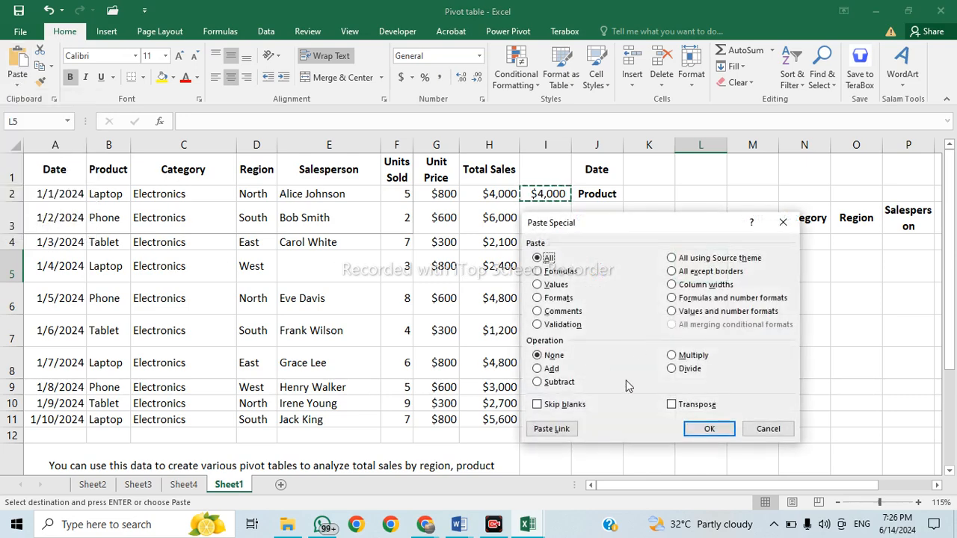
{"action": "left_click", "coordinate": [557, 271]}
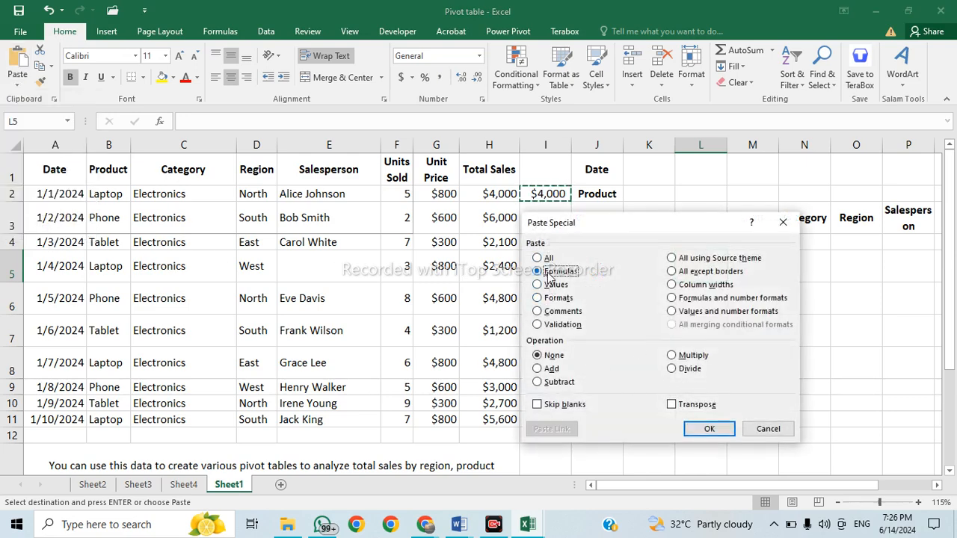
{"action": "left_click", "coordinate": [709, 428]}
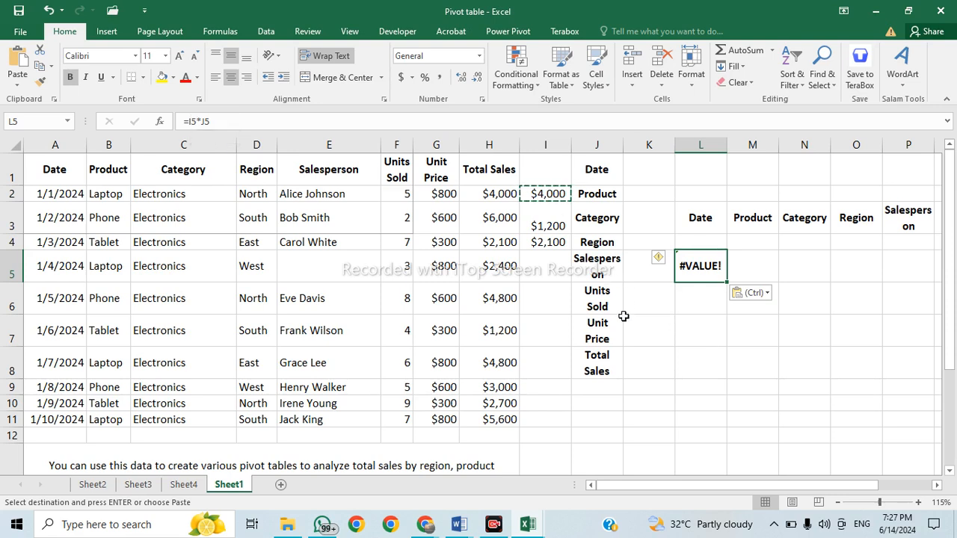
Enter 87 in cell K5, beside the pasted formula.
{"action": "left_click", "coordinate": [656, 274]}
{"action": "type", "text": "87"}
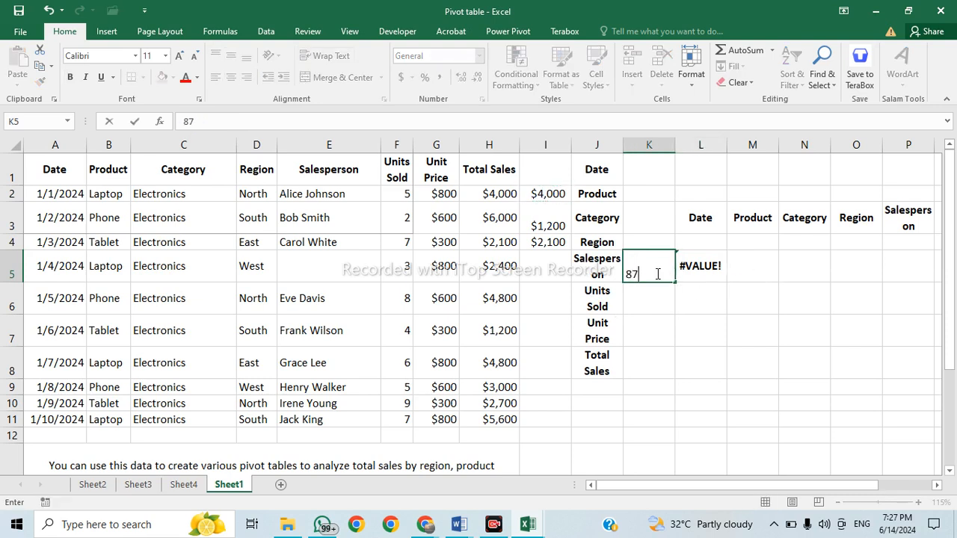
{"action": "key", "text": "Left"}
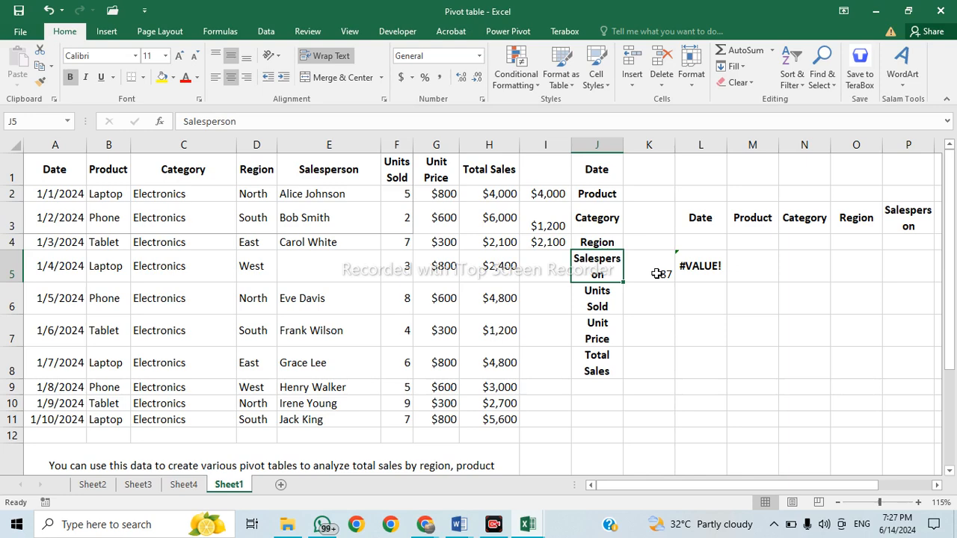
Enter 98 in J5 and 87 in I5 as inputs for the pasted formula, and check the formula in L5.
{"action": "type", "text": "98"}
{"action": "key", "text": "Left"}
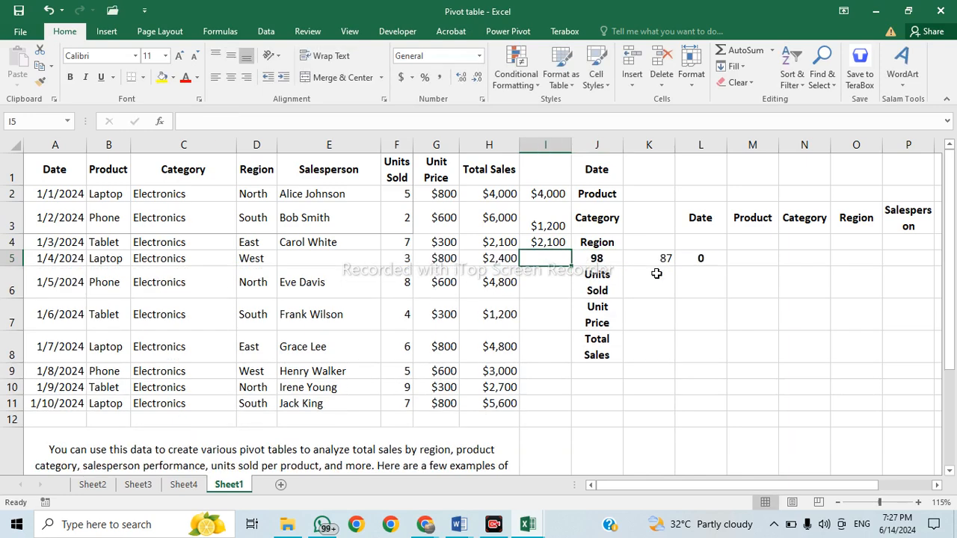
{"action": "type", "text": "87"}
{"action": "left_click", "coordinate": [665, 284]}
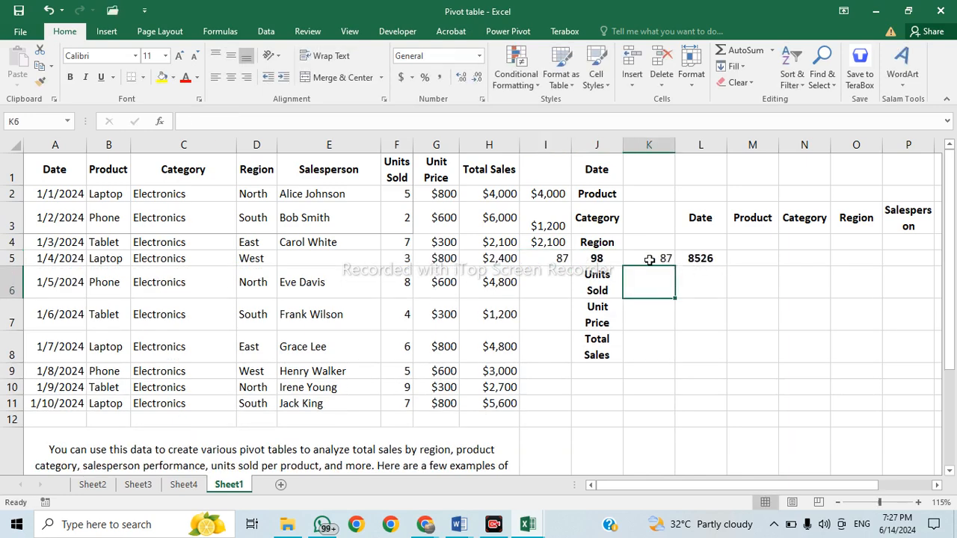
{"action": "left_click", "coordinate": [715, 258]}
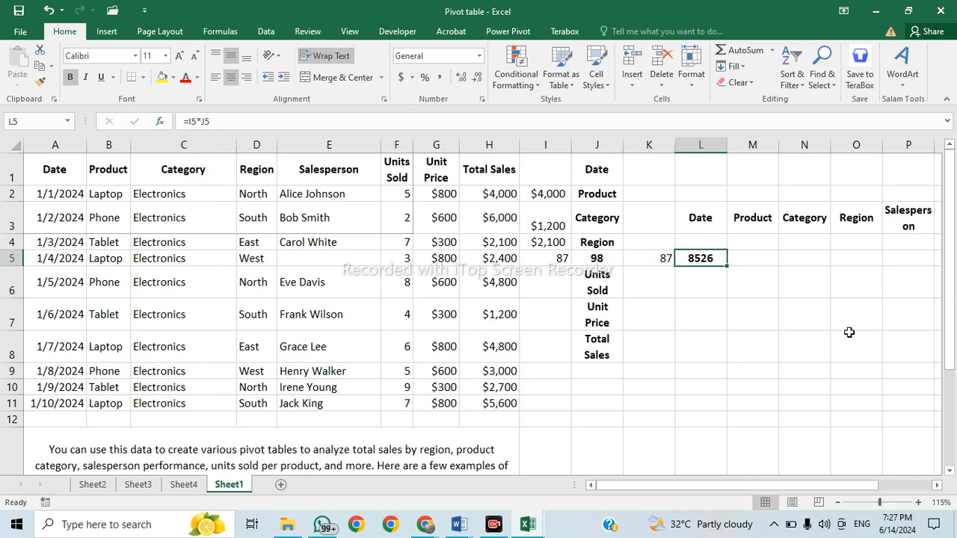
{"action": "left_click", "coordinate": [707, 367]}
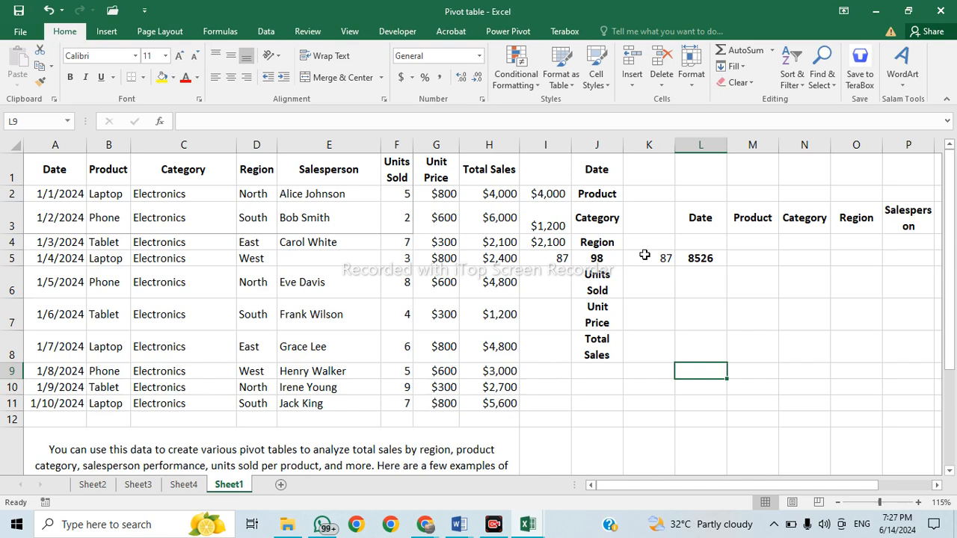
{"action": "left_click", "coordinate": [701, 259]}
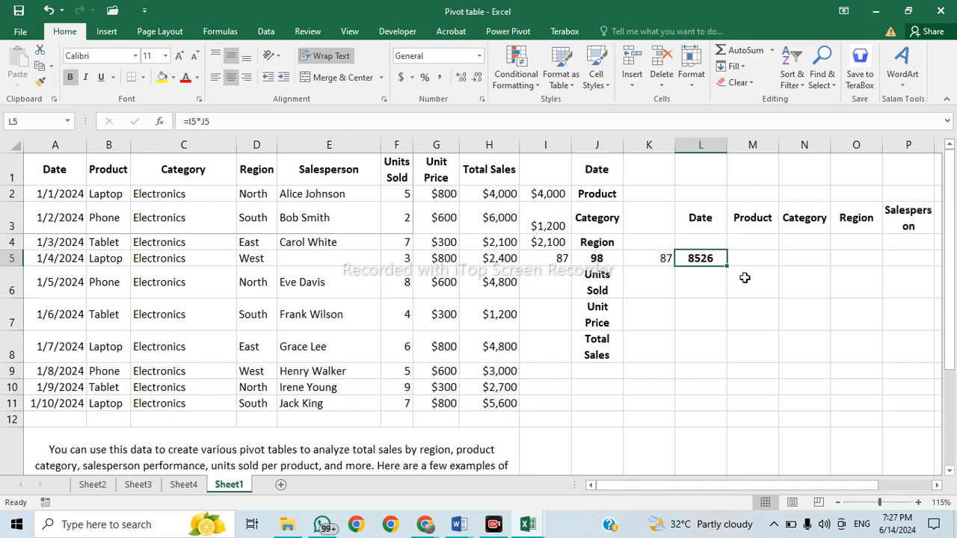
Copy the formula cell I4 and paste only its formula into I8 with Paste Special.
{"action": "left_click", "coordinate": [561, 239]}
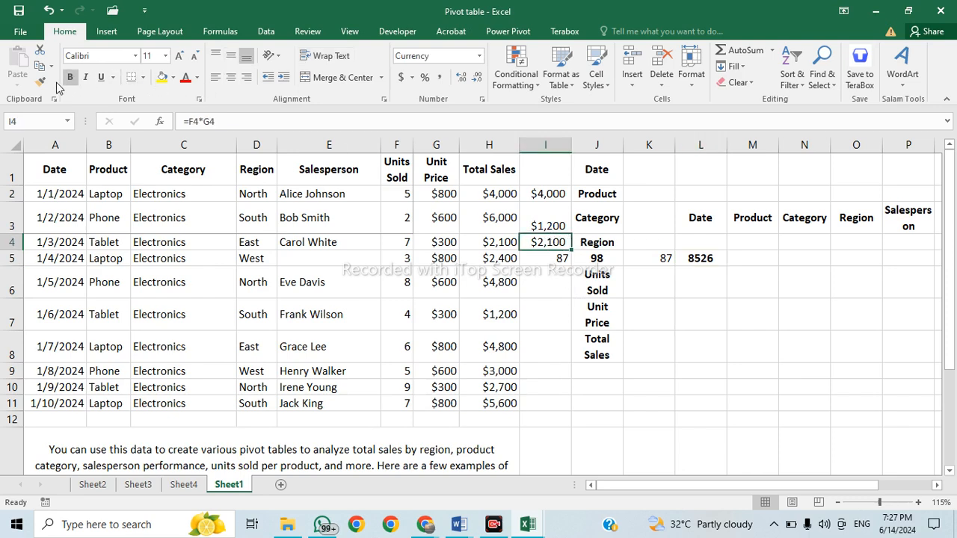
{"action": "left_click", "coordinate": [40, 66]}
{"action": "left_click", "coordinate": [540, 351]}
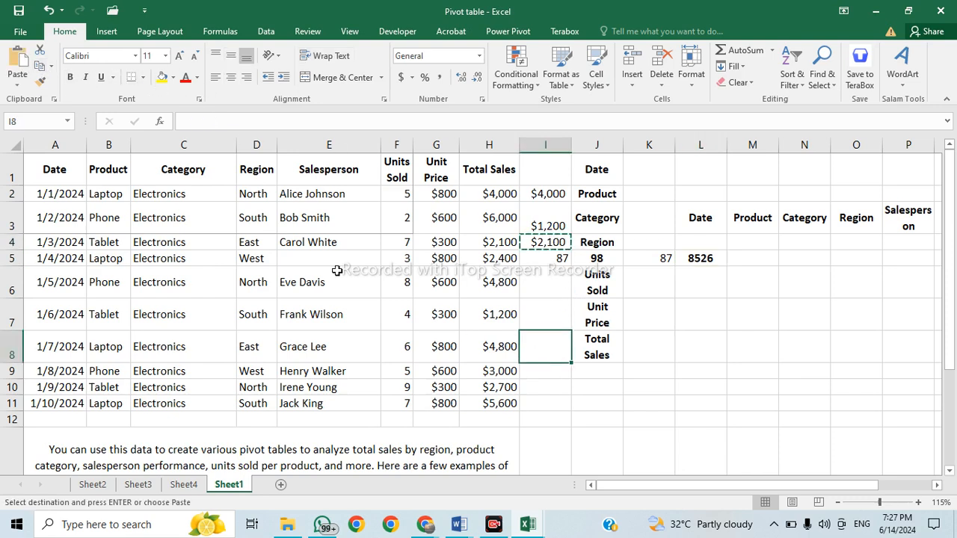
{"action": "left_click", "coordinate": [17, 84]}
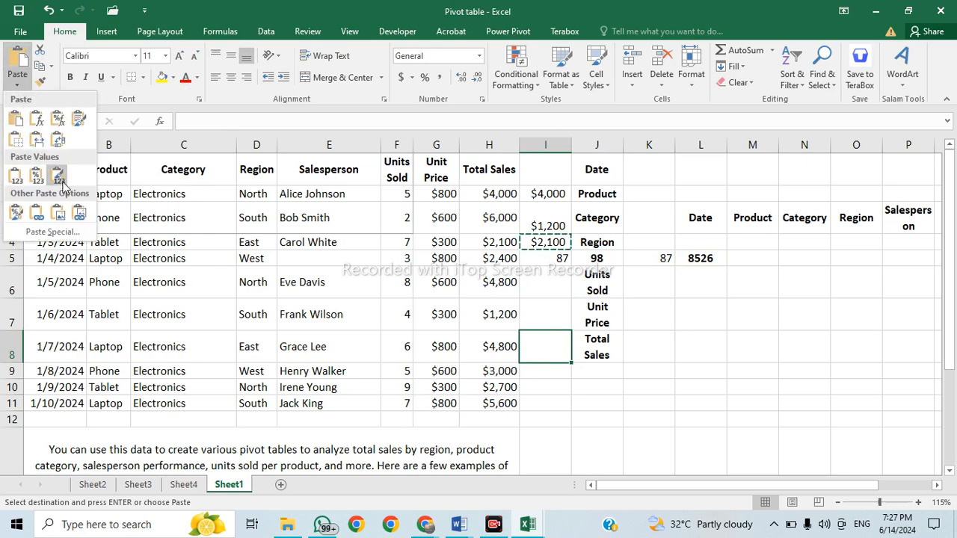
{"action": "left_click", "coordinate": [49, 232]}
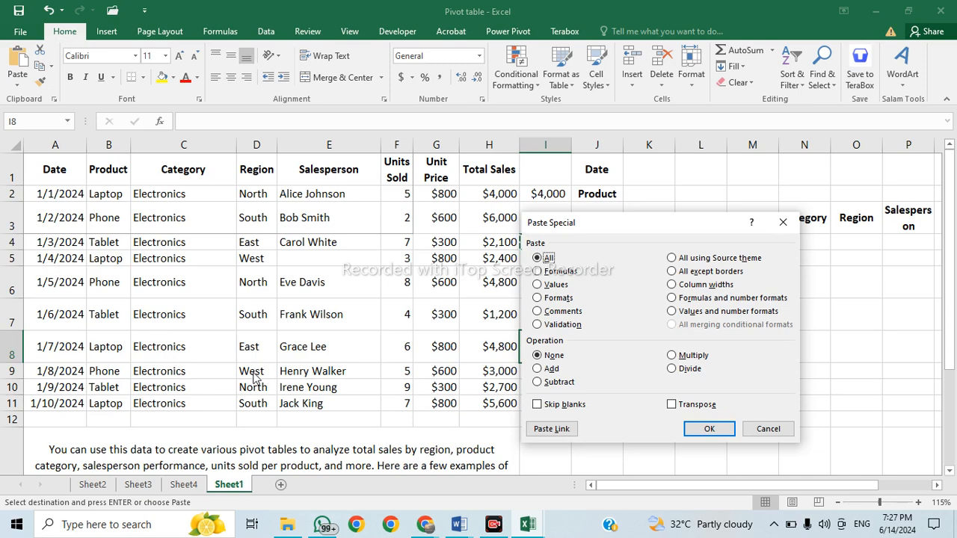
{"action": "left_click", "coordinate": [560, 272]}
{"action": "left_click", "coordinate": [719, 428]}
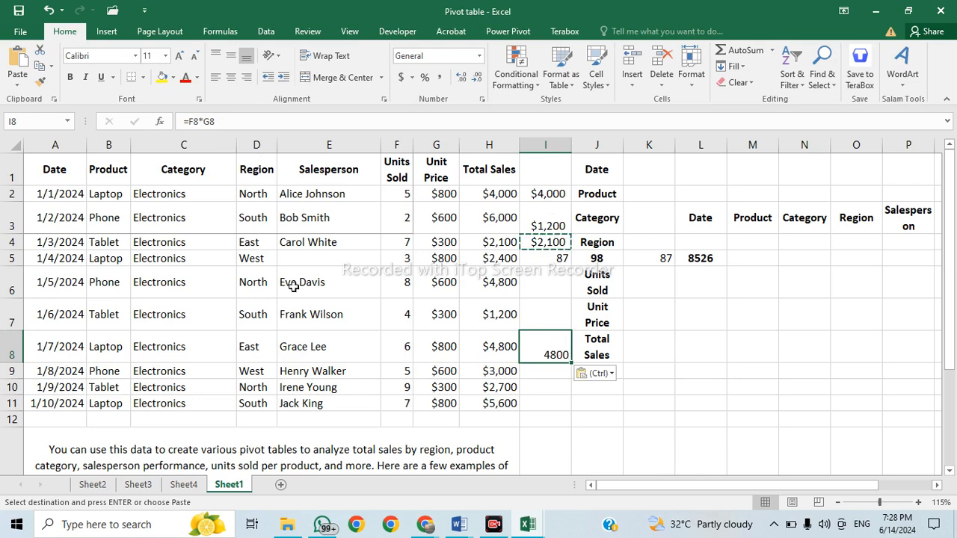
{"action": "left_click", "coordinate": [17, 81]}
{"action": "left_click", "coordinate": [52, 232]}
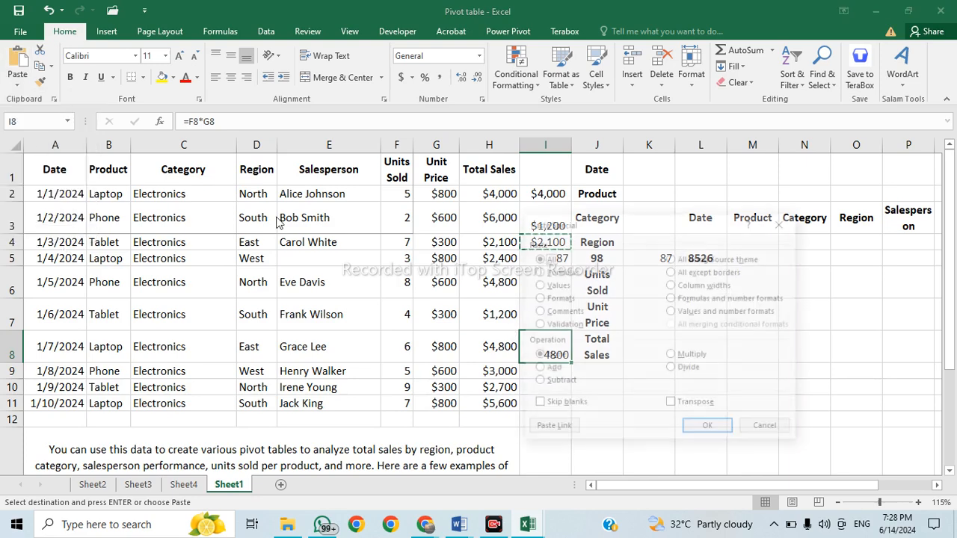
{"action": "left_click", "coordinate": [767, 428]}
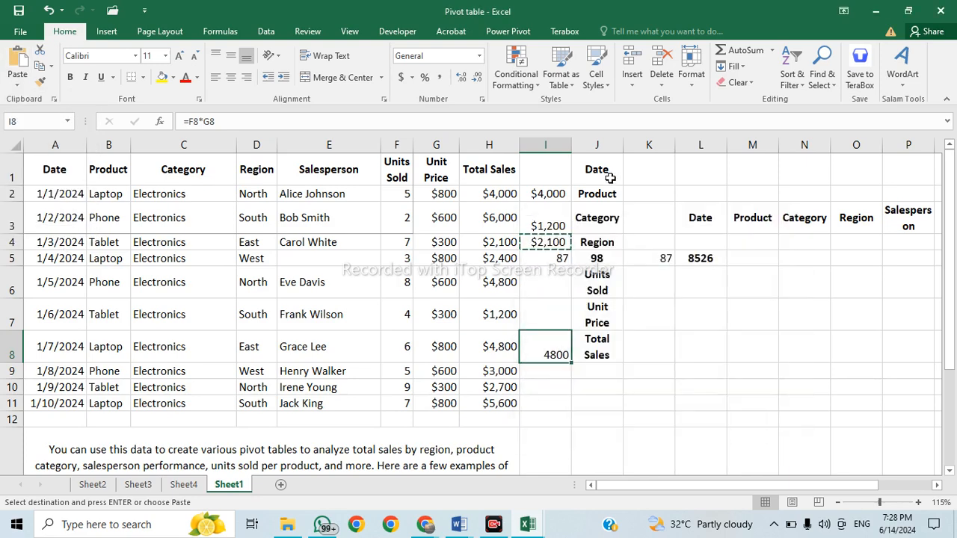
Format the Date header in J1 with a red font and a yellow fill.
{"action": "left_click", "coordinate": [596, 169]}
{"action": "left_click", "coordinate": [190, 82]}
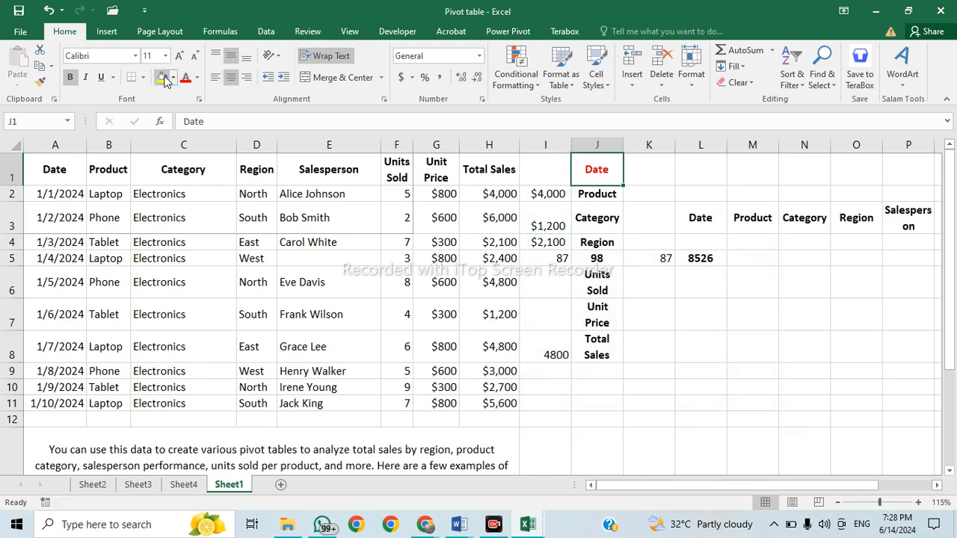
{"action": "left_click", "coordinate": [162, 76]}
{"action": "left_click", "coordinate": [598, 283]}
Copy J1 and paste only its formats onto the Category header in C1 with Paste Special.
{"action": "left_click", "coordinate": [596, 169]}
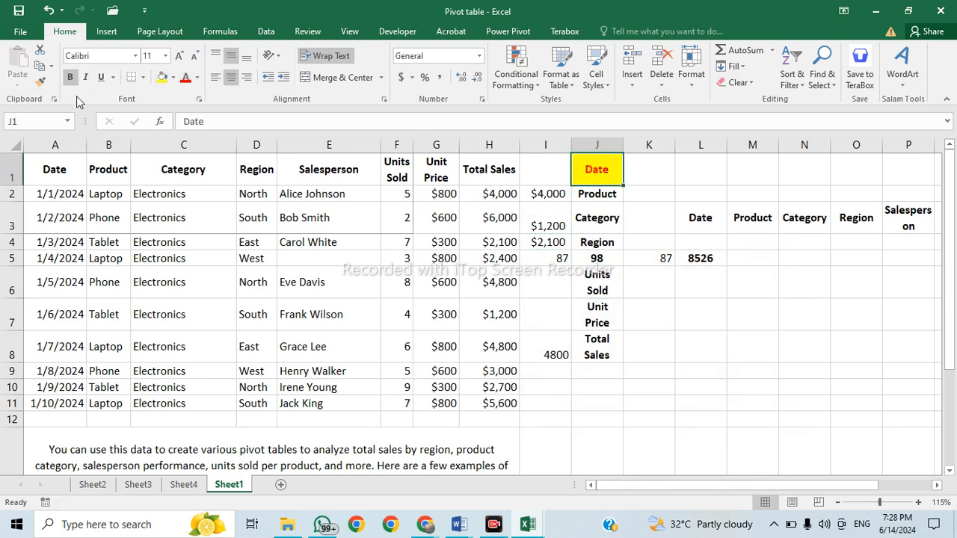
{"action": "left_click", "coordinate": [39, 67]}
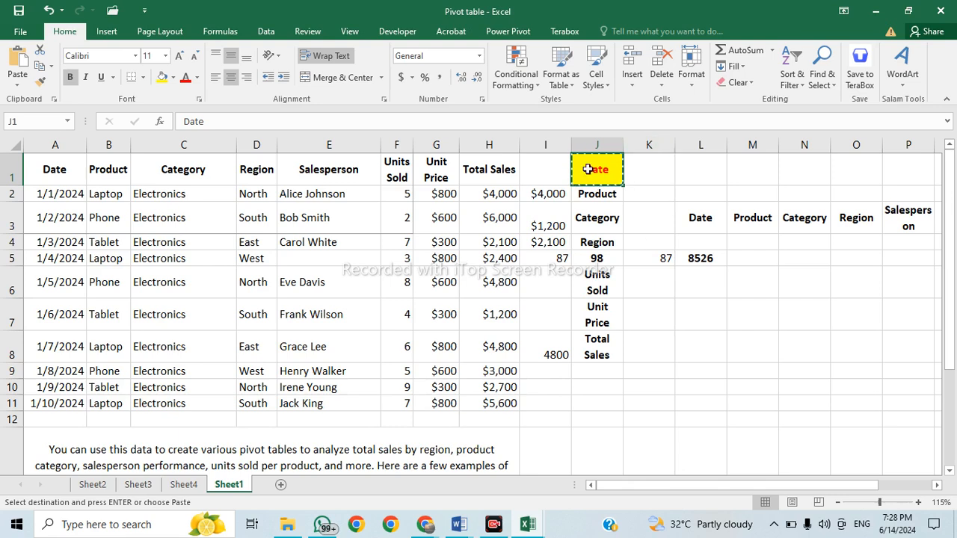
{"action": "left_click", "coordinate": [206, 172]}
{"action": "left_click", "coordinate": [18, 84]}
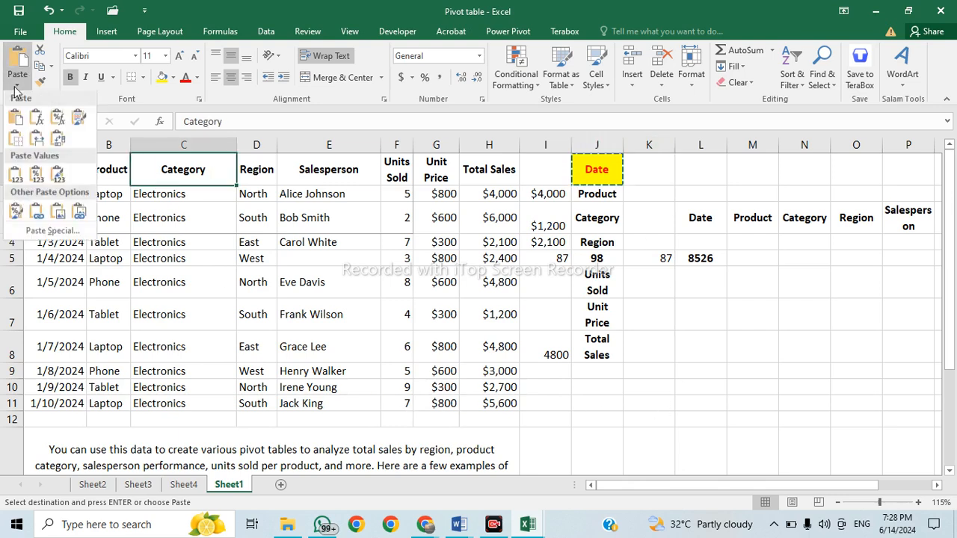
{"action": "left_click", "coordinate": [54, 231]}
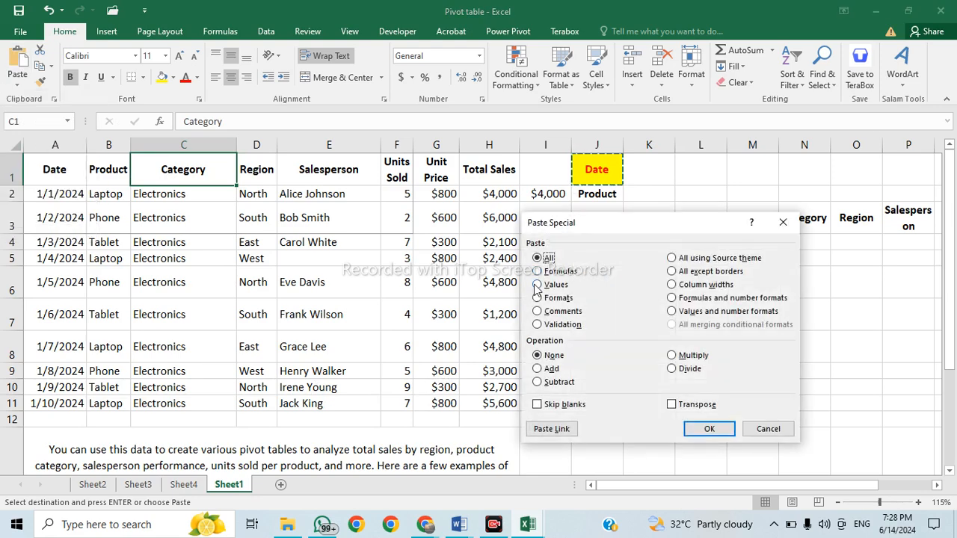
{"action": "left_click", "coordinate": [558, 300]}
{"action": "left_click", "coordinate": [708, 428]}
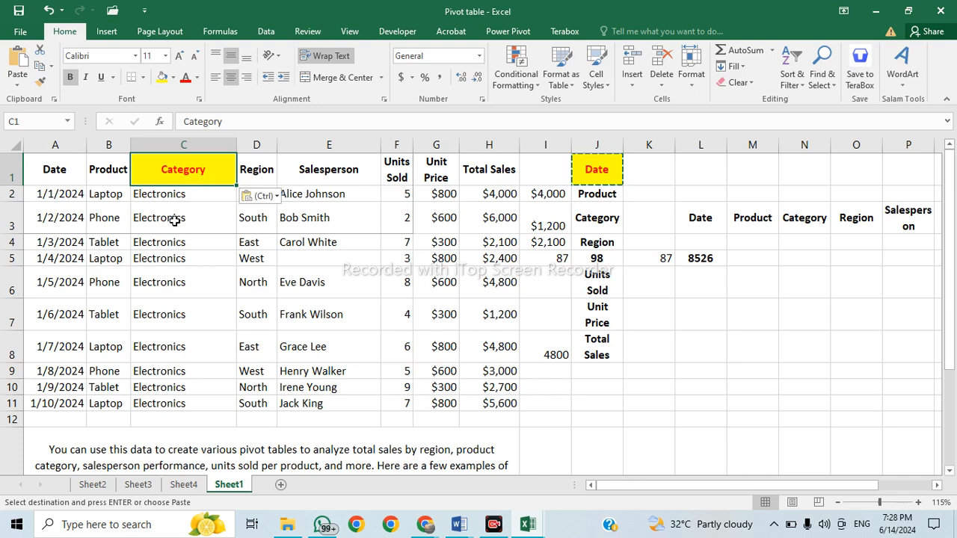
{"action": "left_click", "coordinate": [9, 86]}
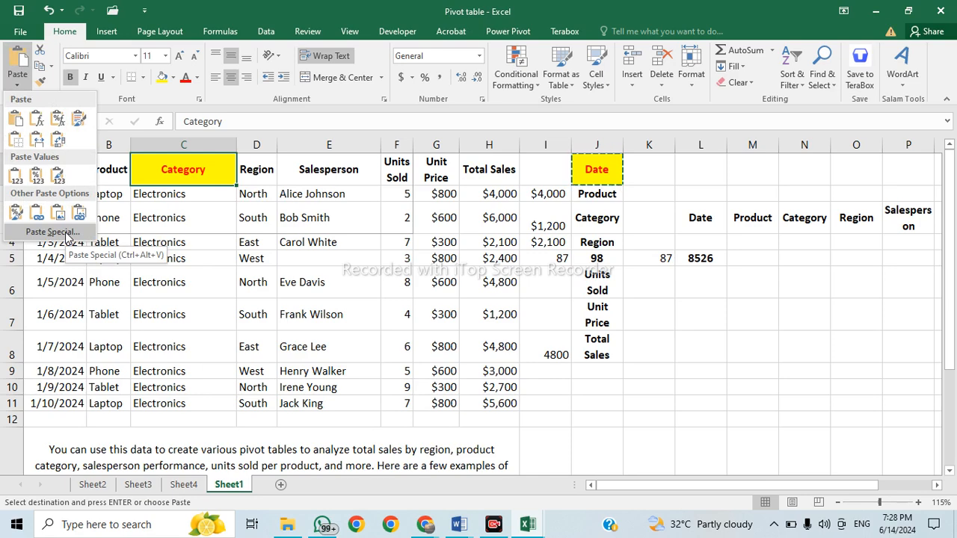
{"action": "left_click", "coordinate": [467, 370]}
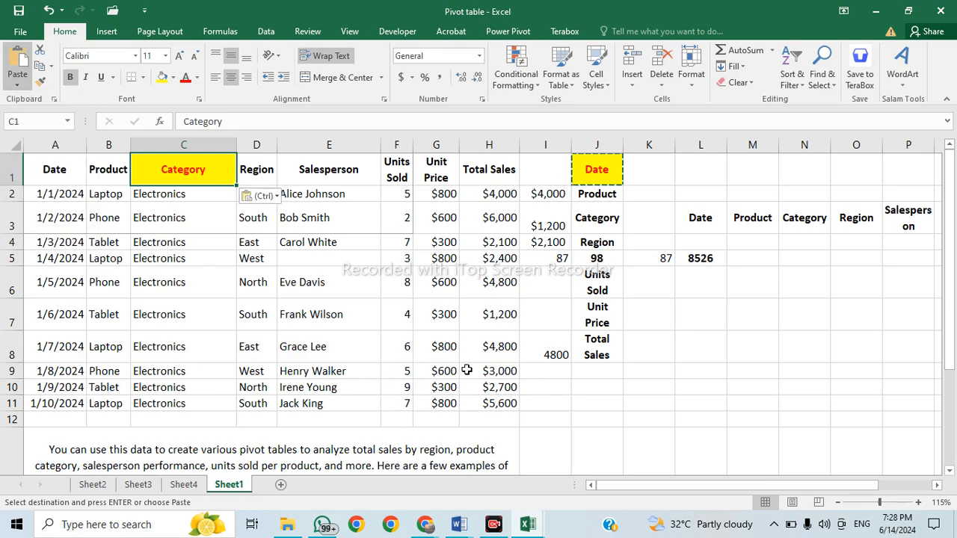
{"action": "left_click", "coordinate": [466, 371]}
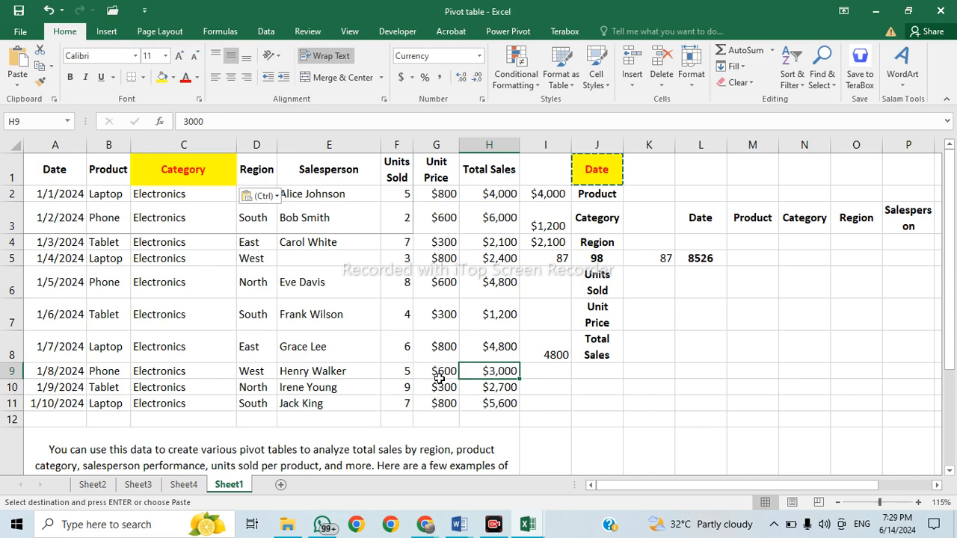
Switch to the Google Meet call in the browser and turn on the camera.
{"action": "left_click", "coordinate": [876, 11]}
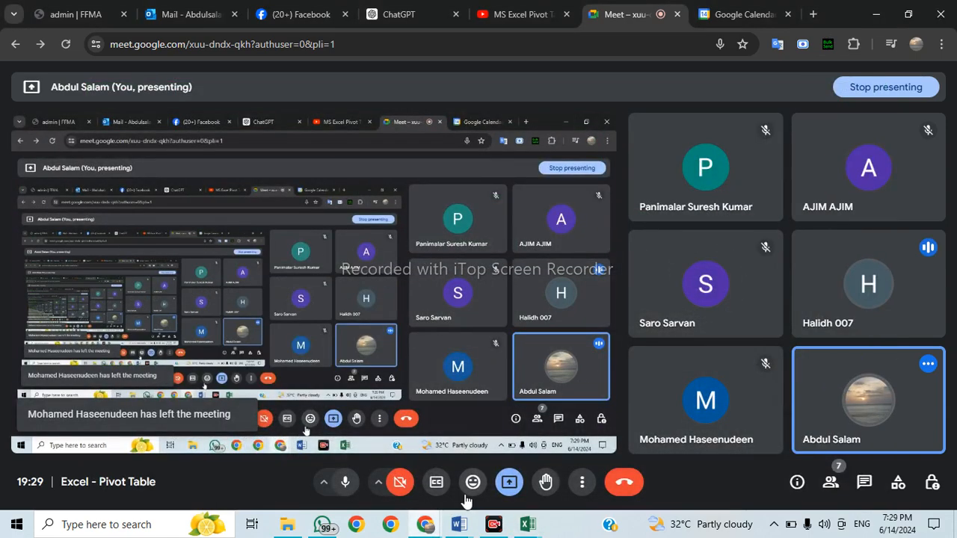
{"action": "left_click", "coordinate": [399, 484]}
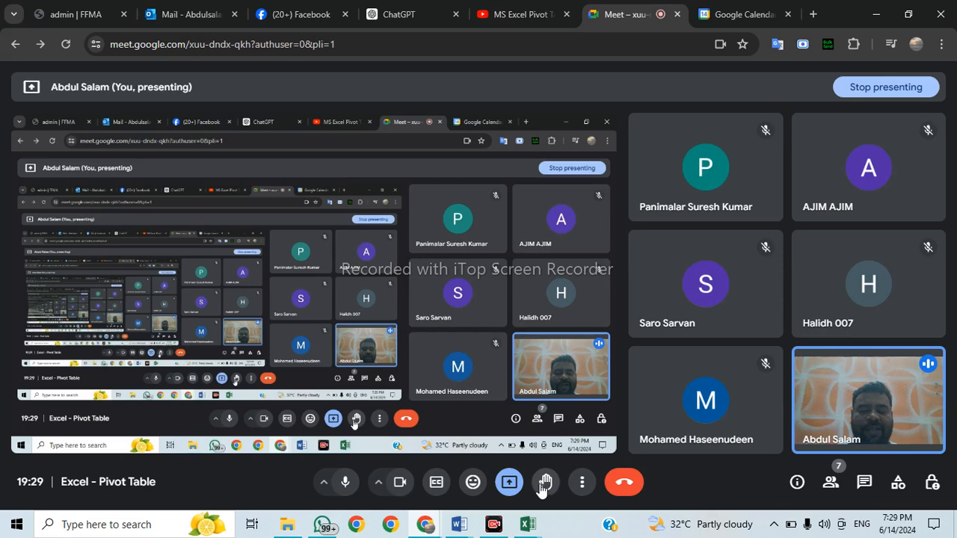
Stop presenting the screen in the meeting and leave the call.
{"action": "left_click", "coordinate": [509, 484]}
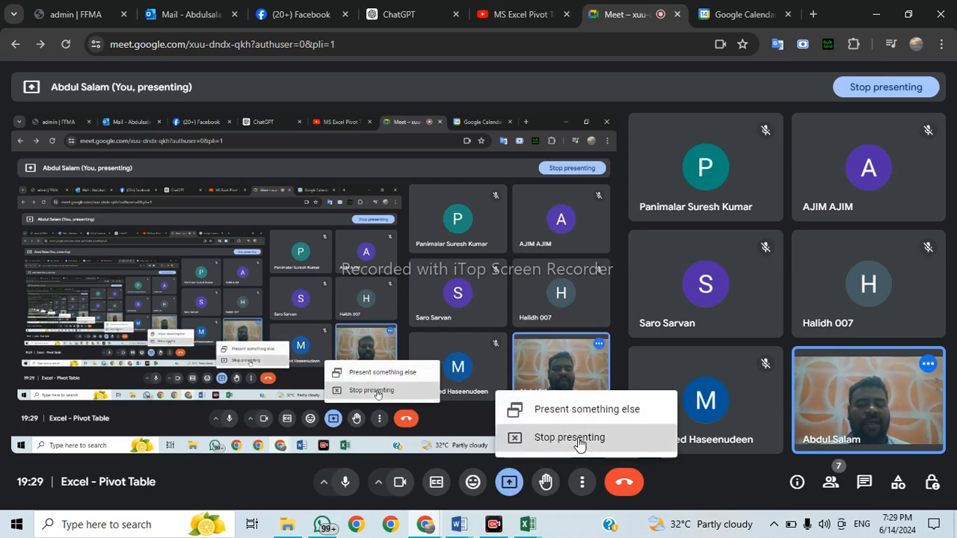
{"action": "left_click", "coordinate": [578, 441]}
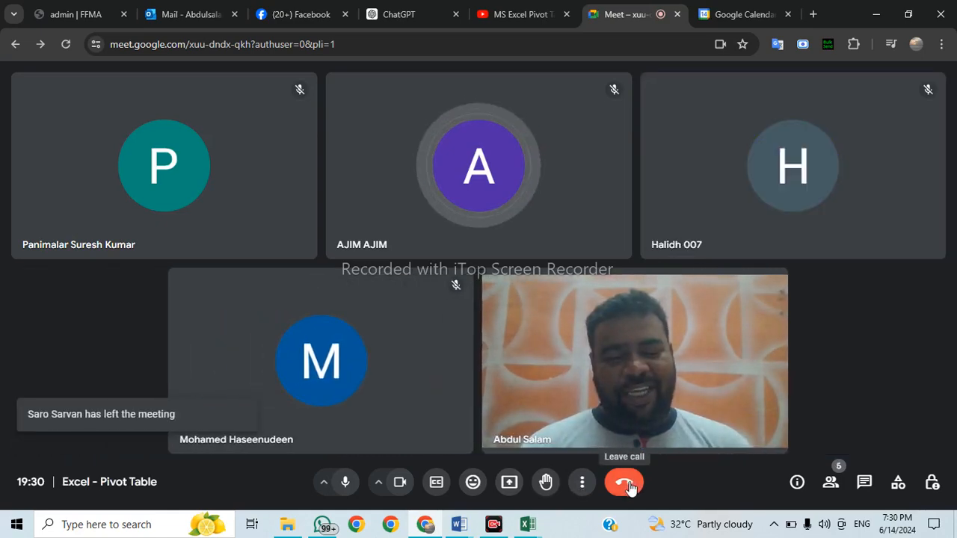
{"action": "left_click", "coordinate": [626, 484]}
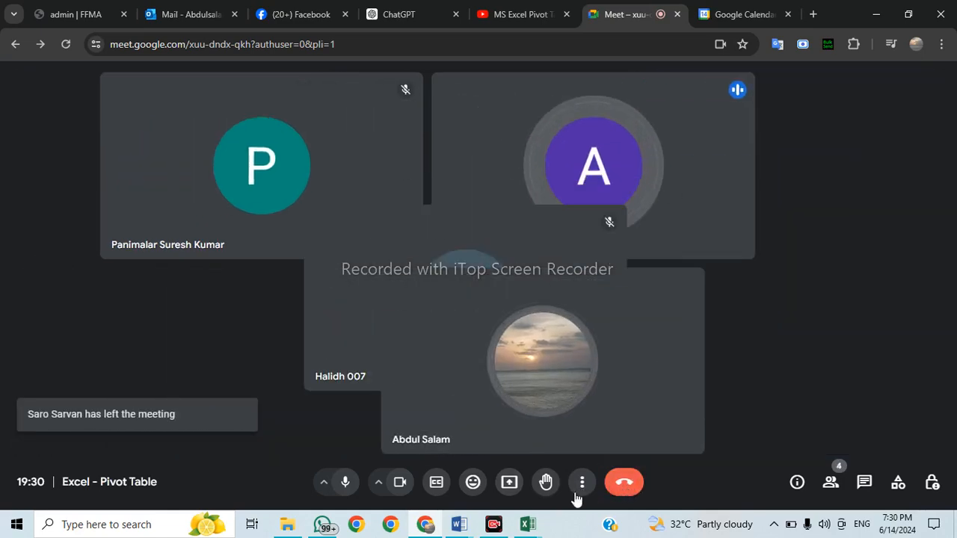